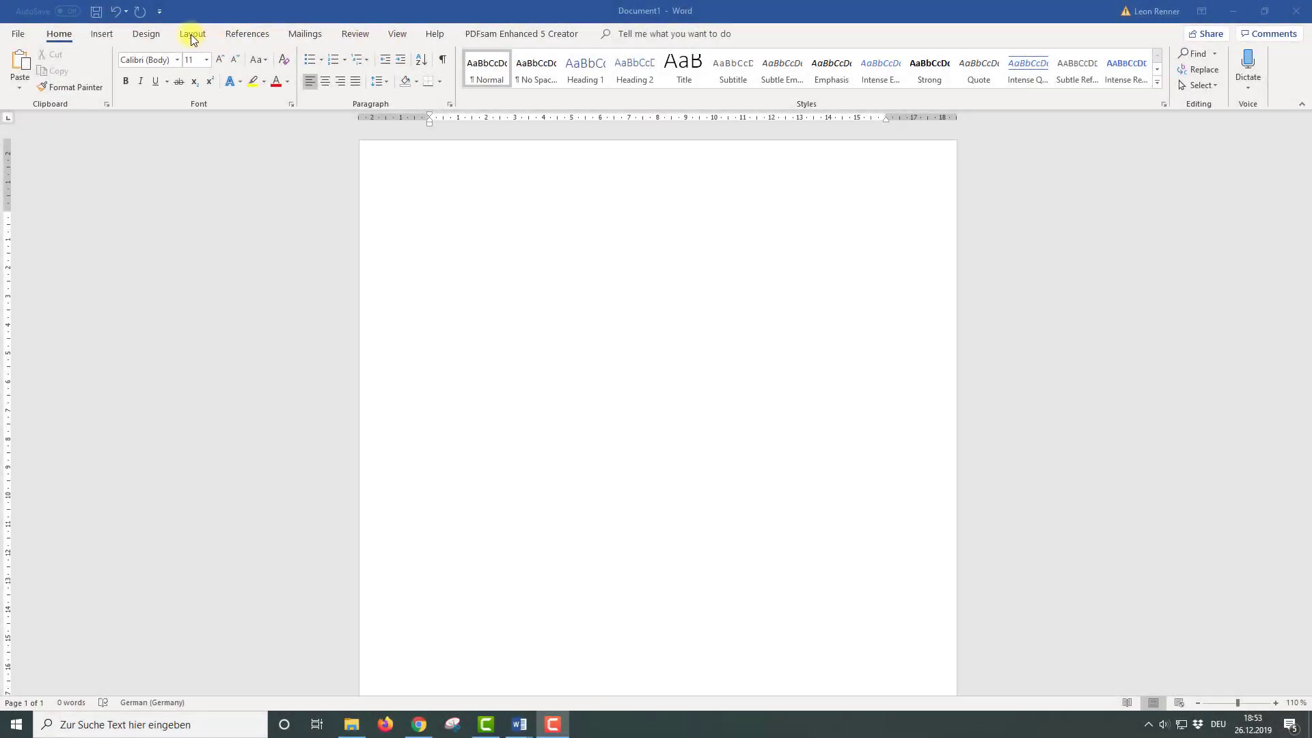
Set the Top, Bottom, Left and Right margins to 0 in Custom Margins
{"action": "left_click", "coordinate": [192, 33]}
{"action": "left_click", "coordinate": [23, 81]}
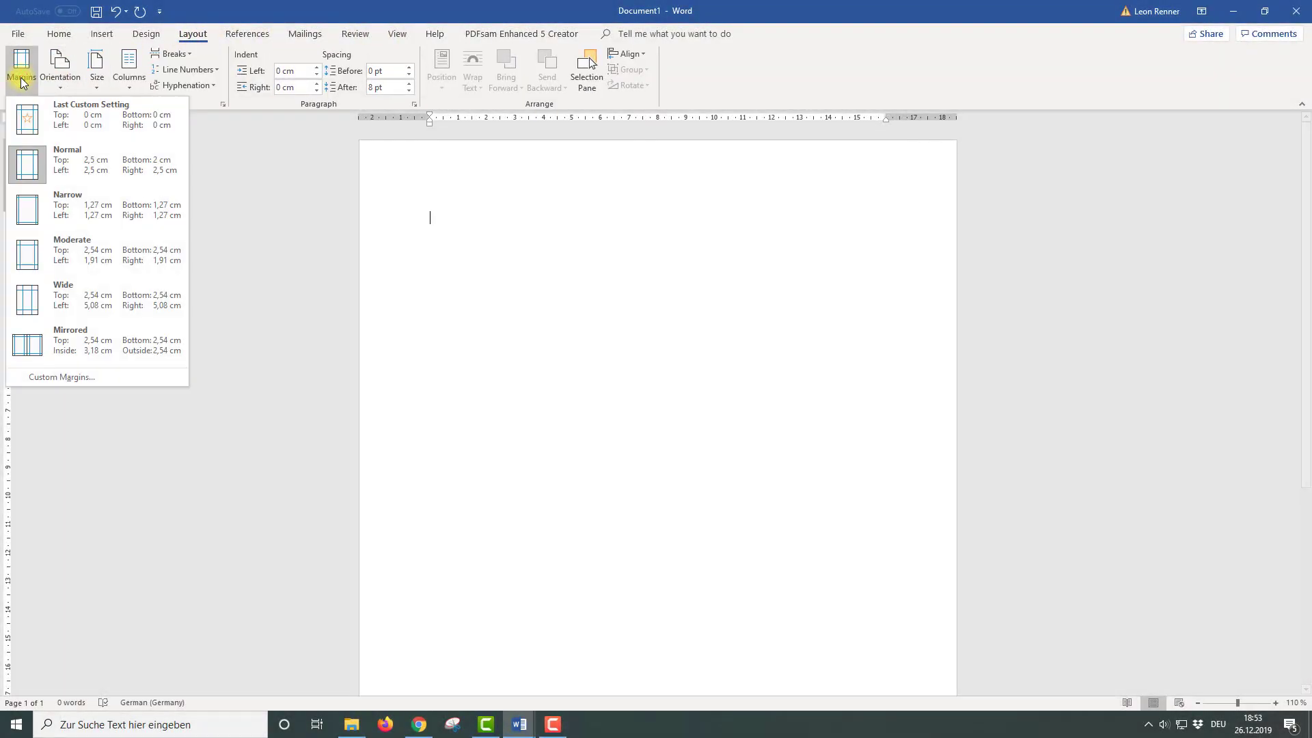
{"action": "left_click", "coordinate": [63, 377]}
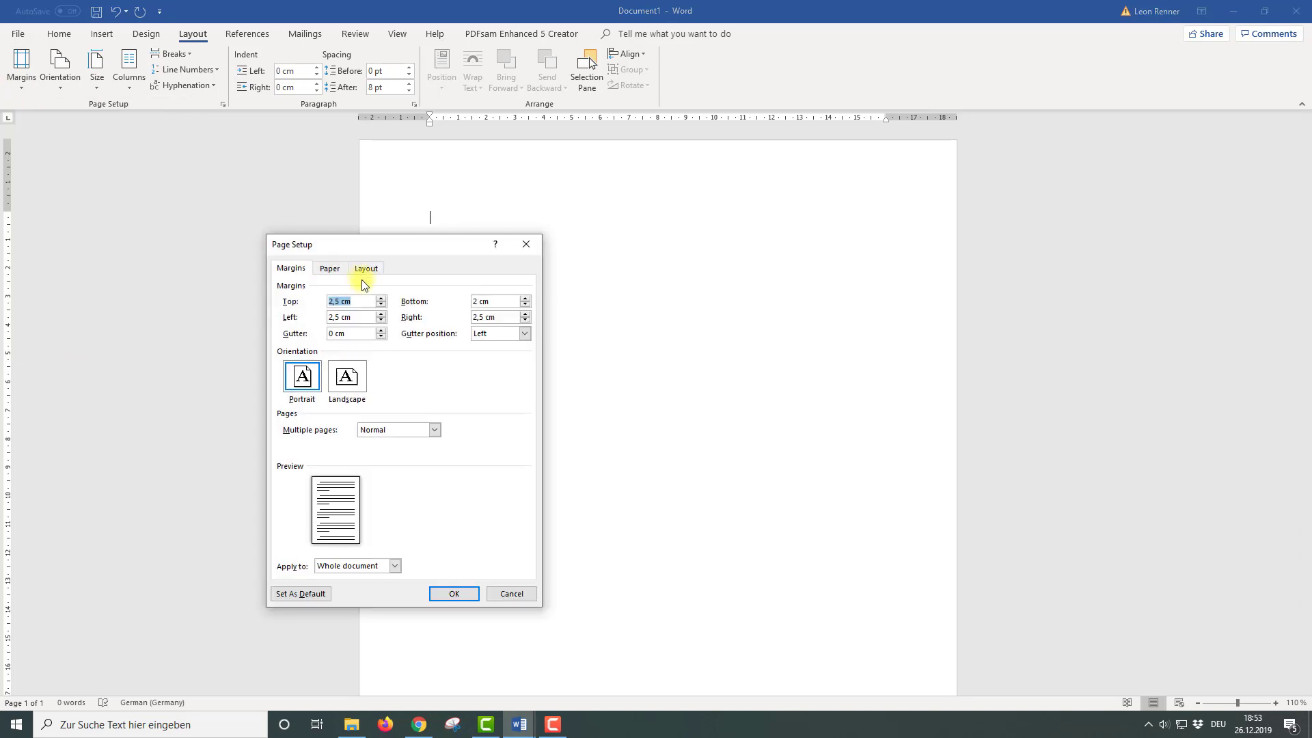
{"action": "key", "text": "Tab"}
{"action": "type", "text": "0"}
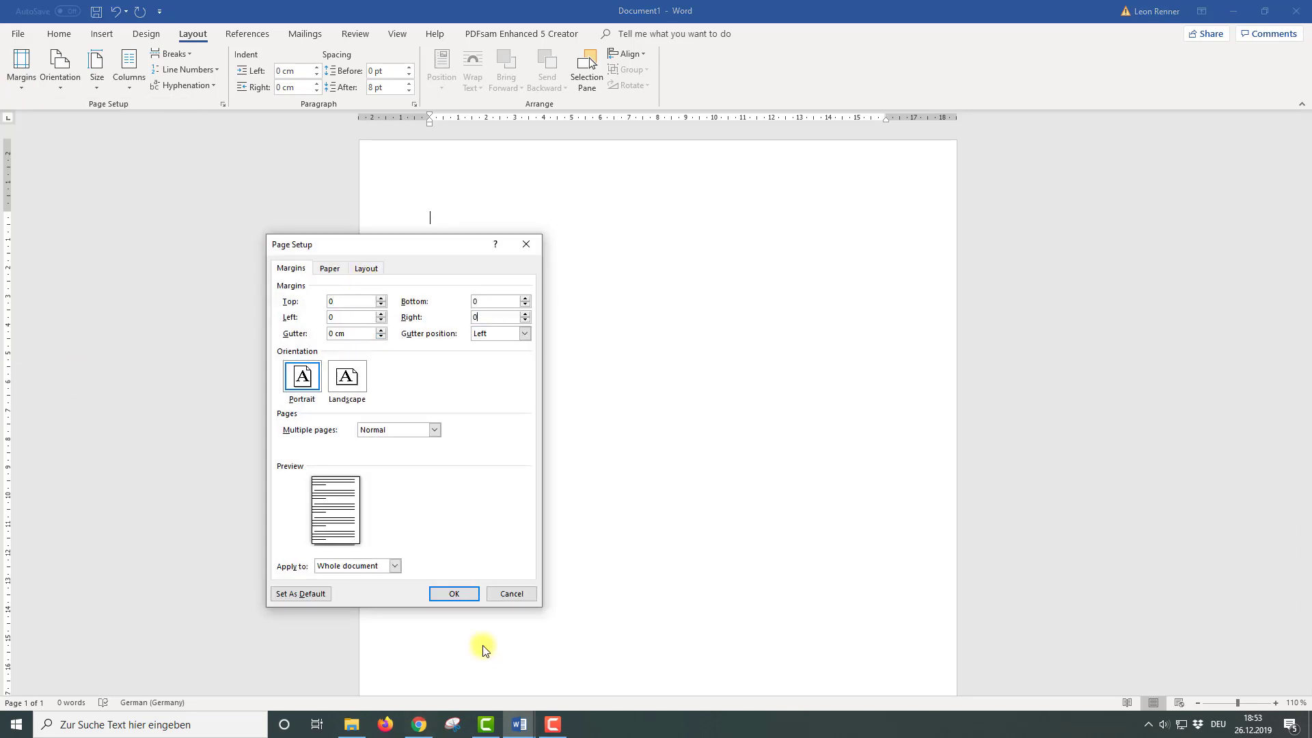
{"action": "left_click", "coordinate": [454, 593]}
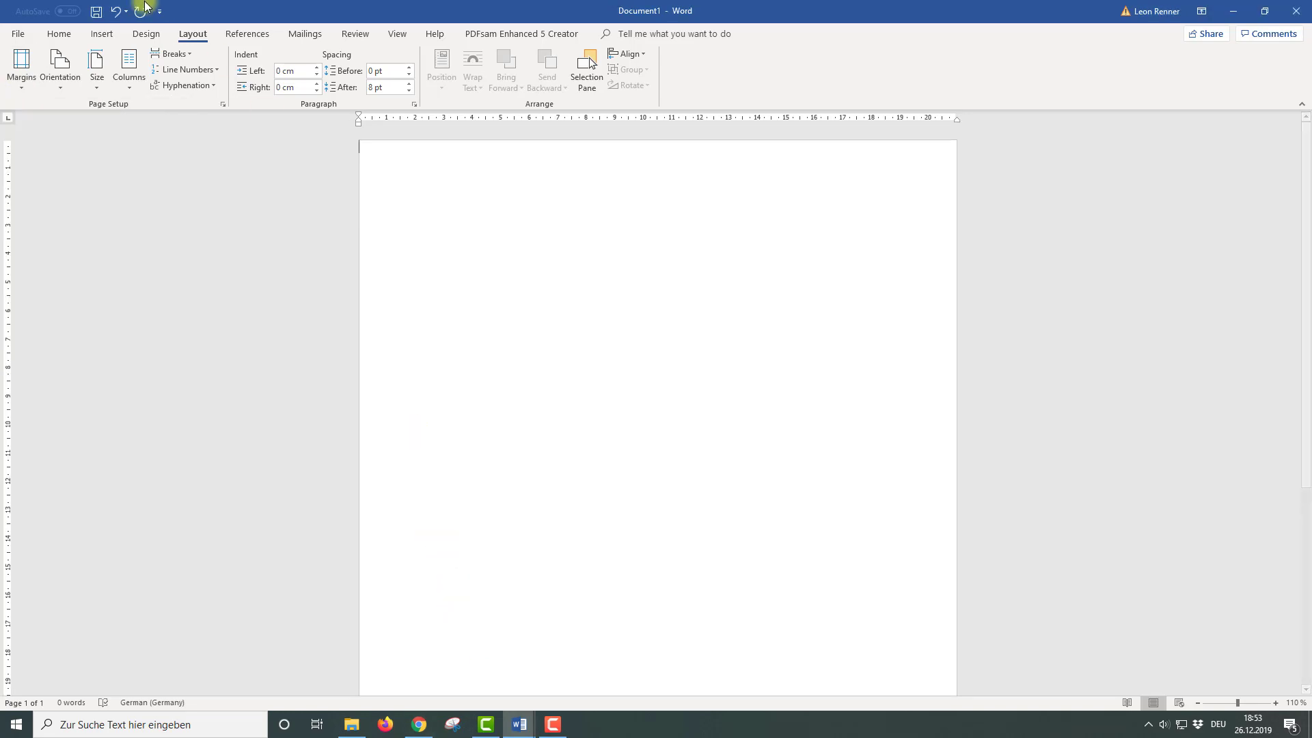
Draw a full-height rectangle flush against the page's left edge
{"action": "left_click", "coordinate": [104, 32]}
{"action": "left_click", "coordinate": [219, 81]}
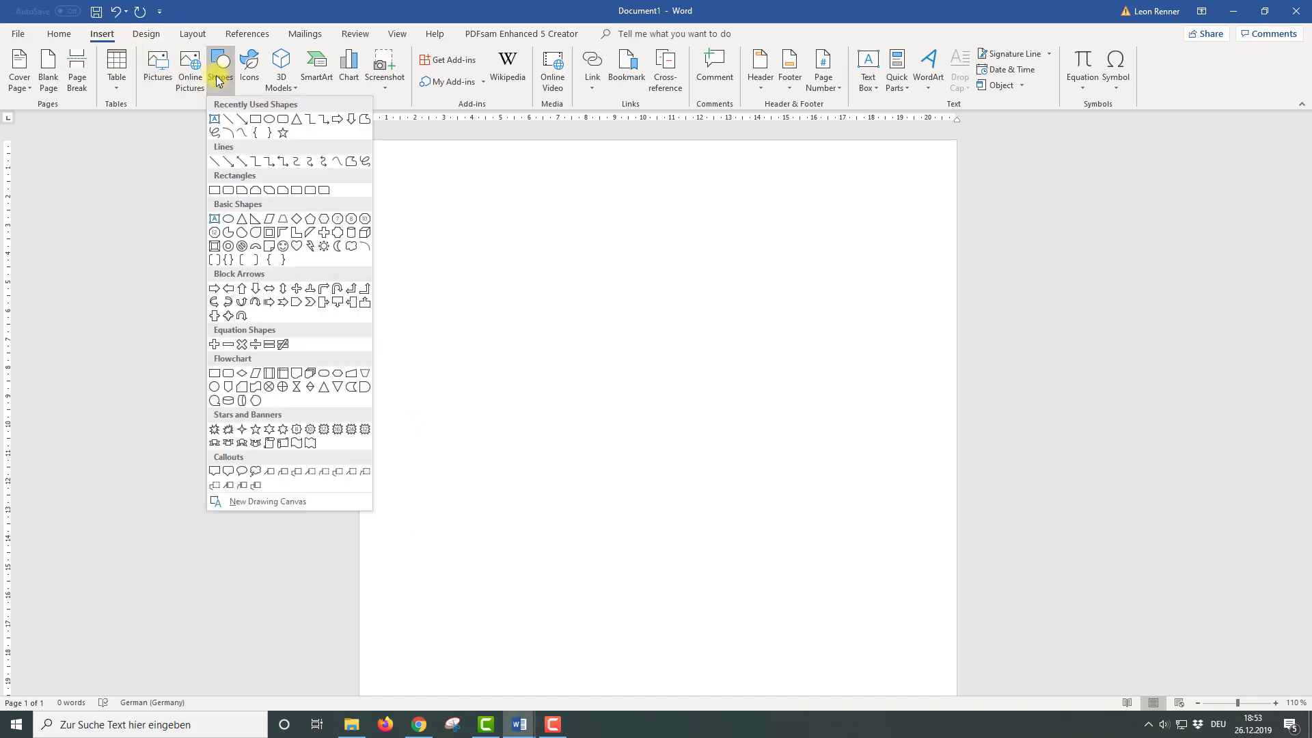
{"action": "left_click", "coordinate": [254, 120]}
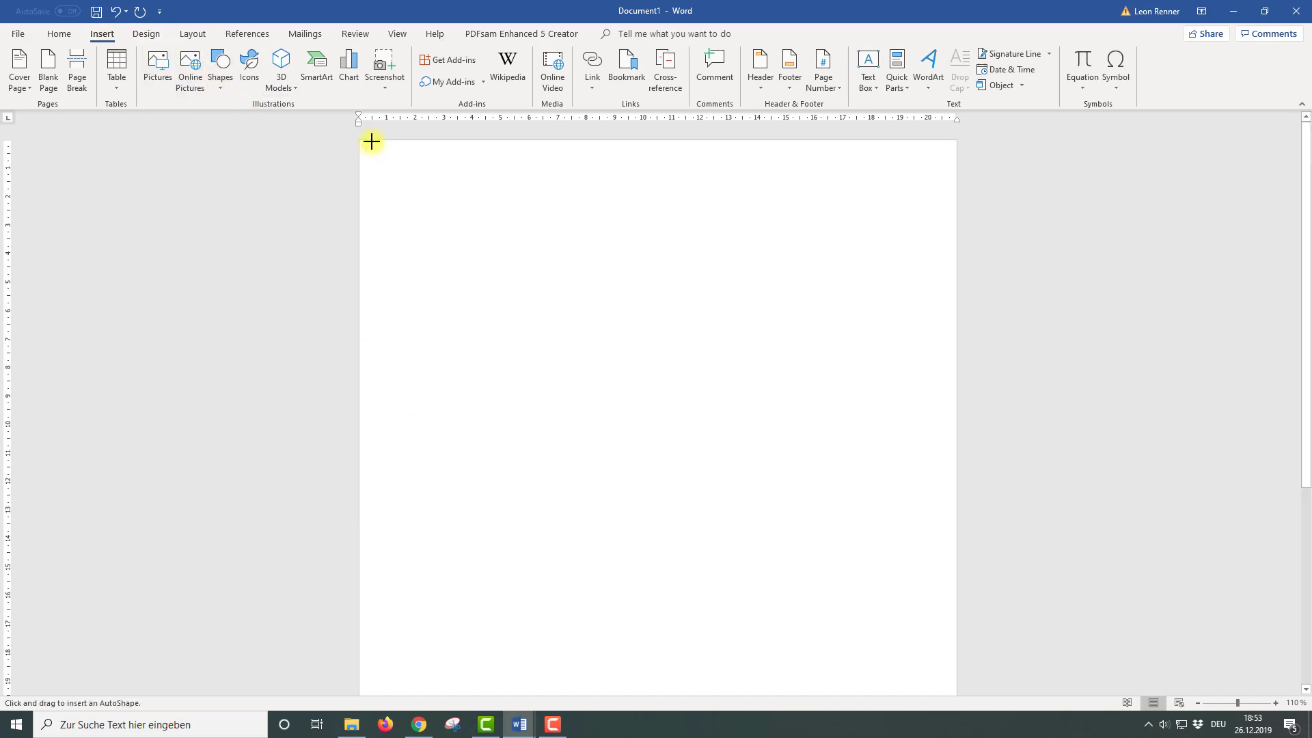
{"action": "mouse_move", "coordinate": [372, 140]}
{"action": "left_mouse_down"}
{"action": "mouse_move", "coordinate": [419, 547]}
{"action": "mouse_move", "coordinate": [408, 704]}
{"action": "left_mouse_up"}
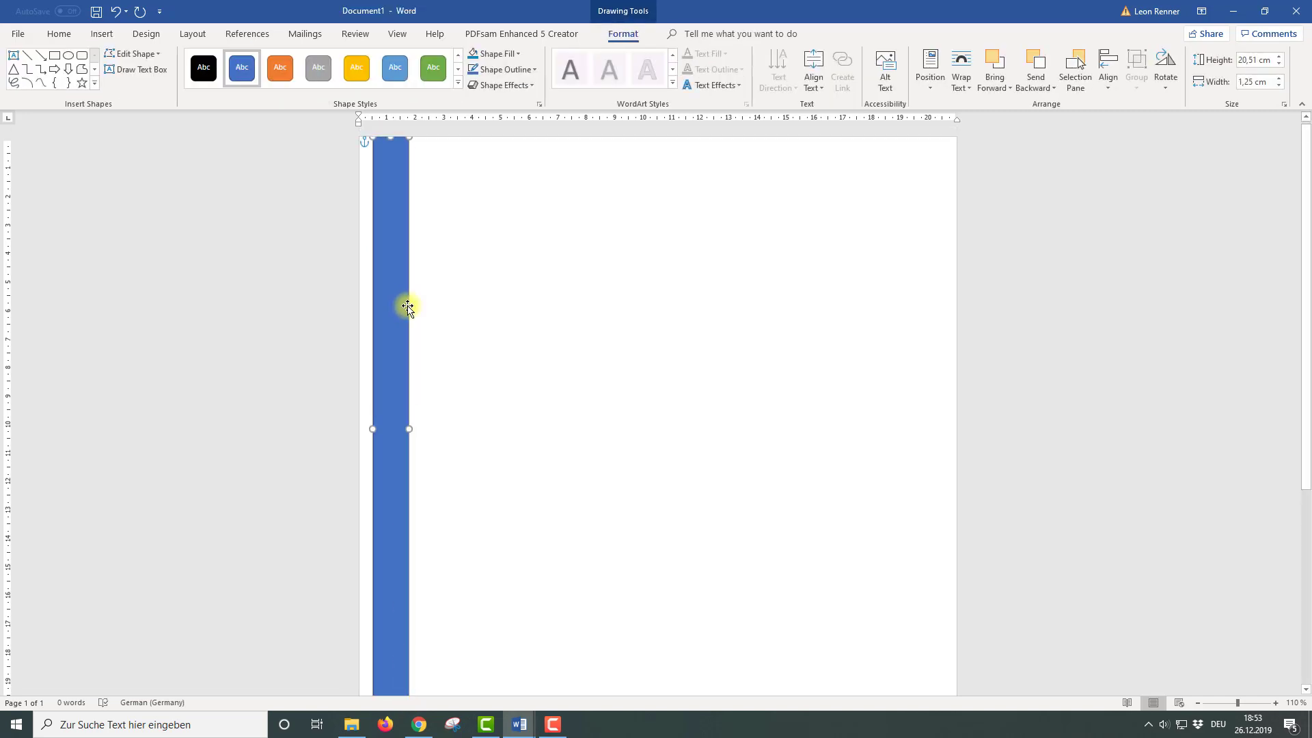
{"action": "left_click_drag", "start_coordinate": [389, 226], "coordinate": [376, 229]}
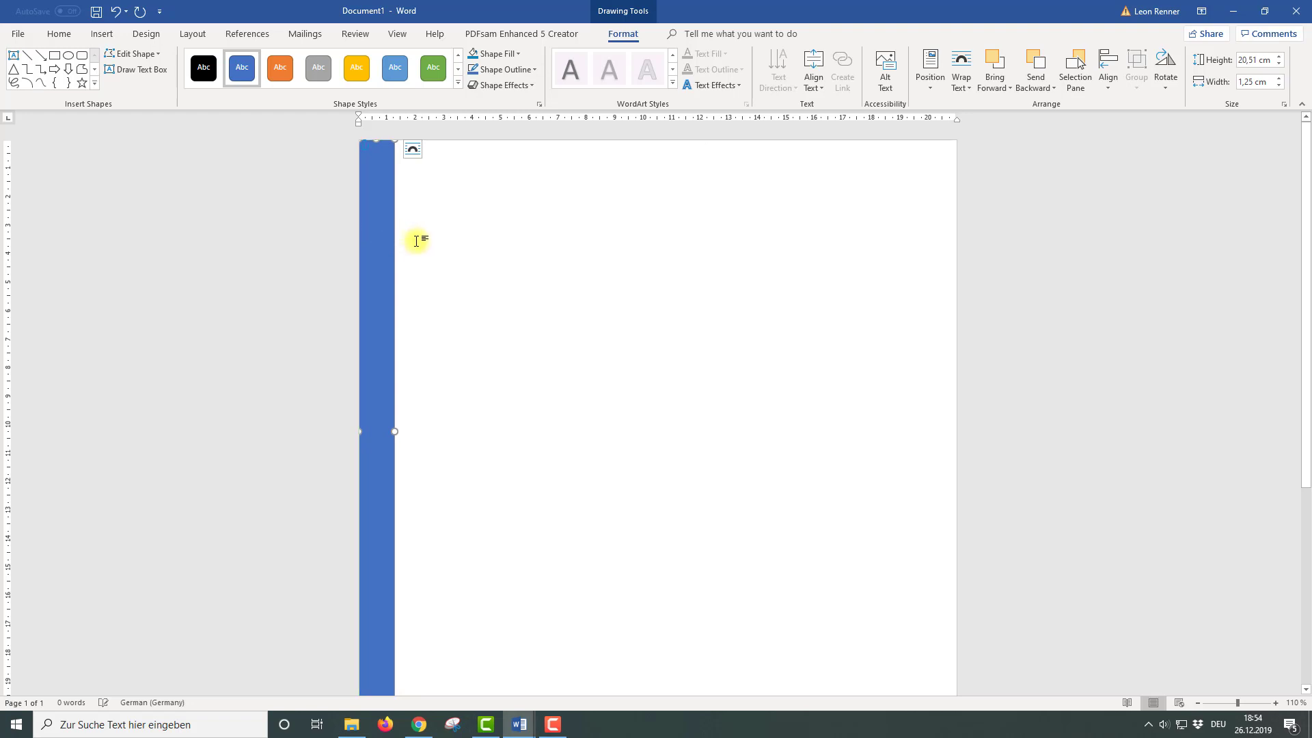
{"action": "scroll", "coordinate": [395, 425], "scroll_direction": "down", "scroll_amount": 6}
{"action": "left_click_drag", "start_coordinate": [395, 419], "coordinate": [385, 682]}
Set the bar width to 1 cm and fill it with teal RGB 26/134/180
{"action": "left_click", "coordinate": [1252, 81]}
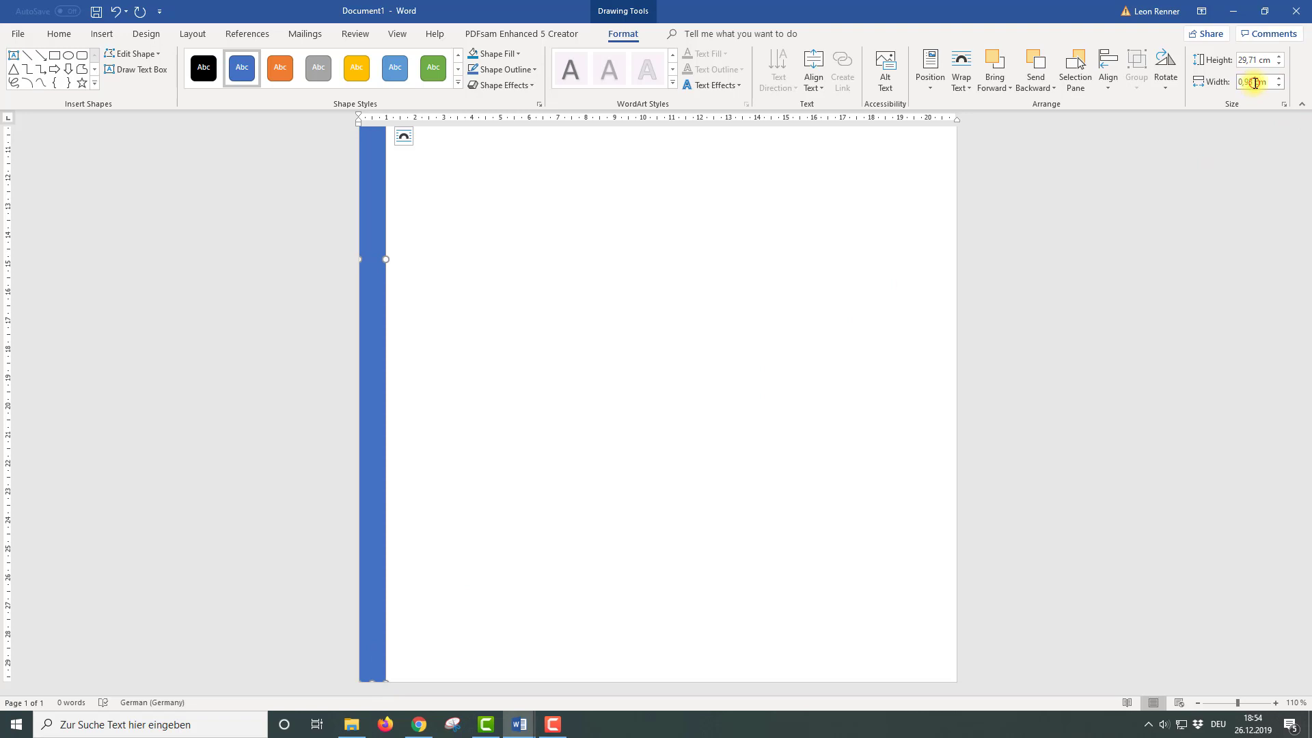
{"action": "type", "text": "1"}
{"action": "key", "text": "Return"}
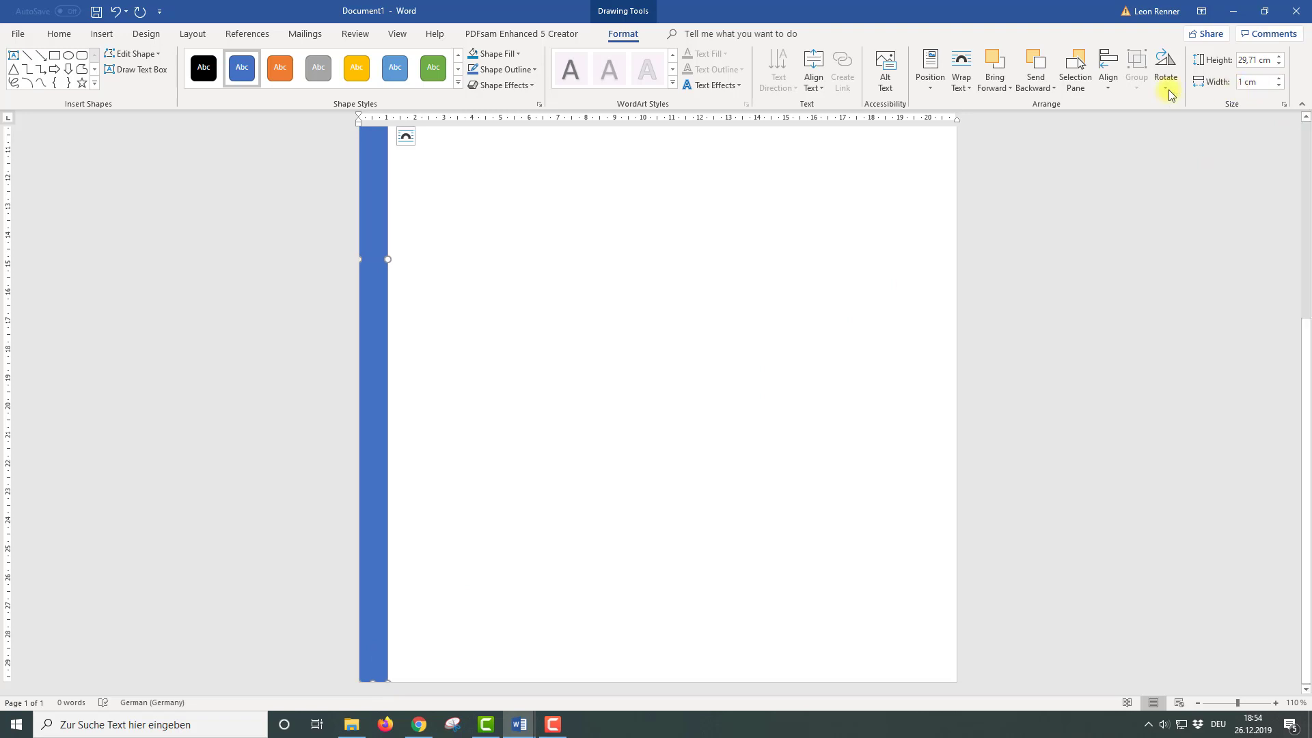
{"action": "left_click", "coordinate": [506, 54]}
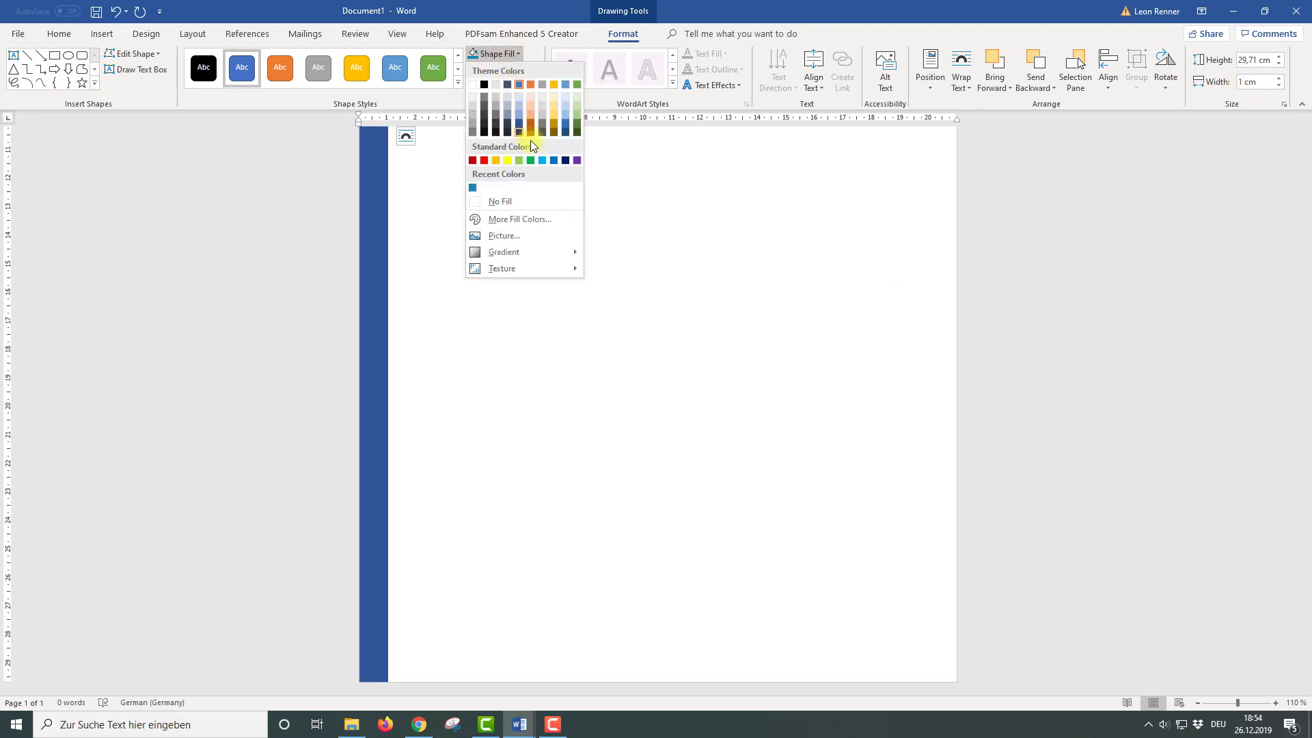
{"action": "left_click", "coordinate": [547, 220]}
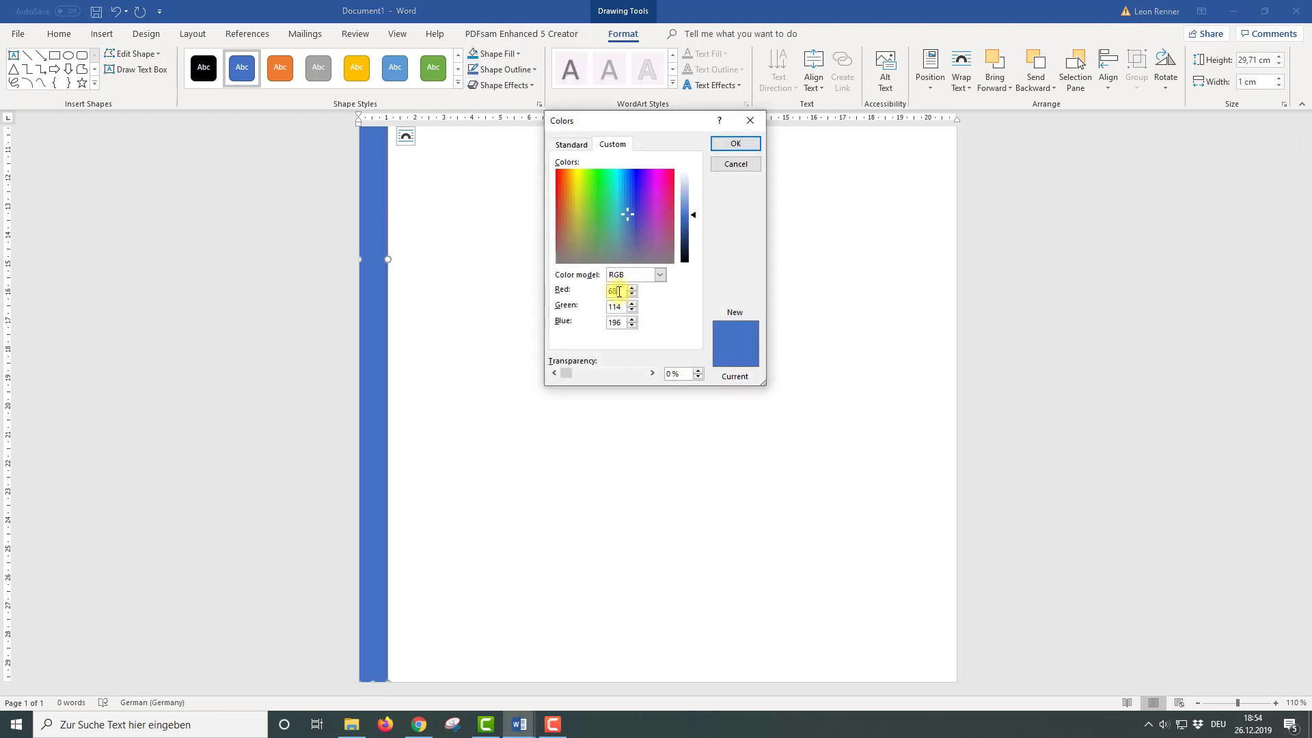
{"action": "type", "text": "26"}
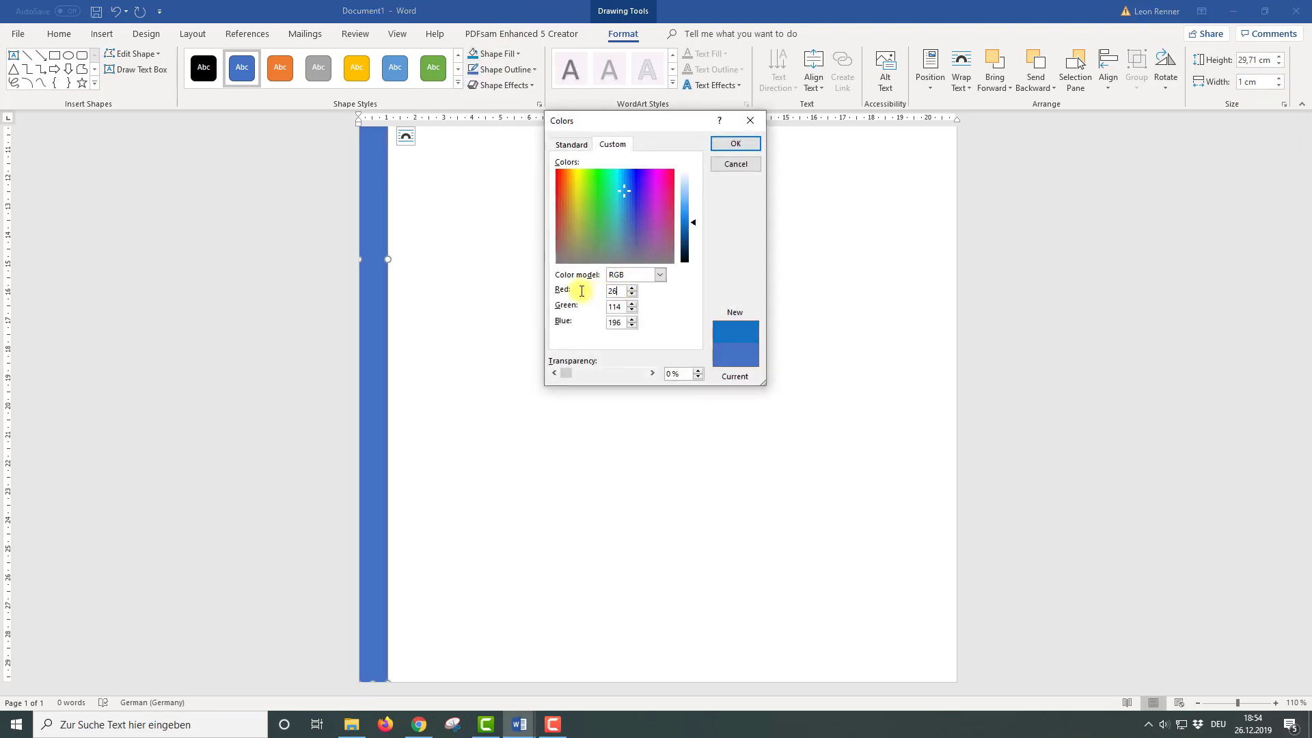
{"action": "type", "text": "134"}
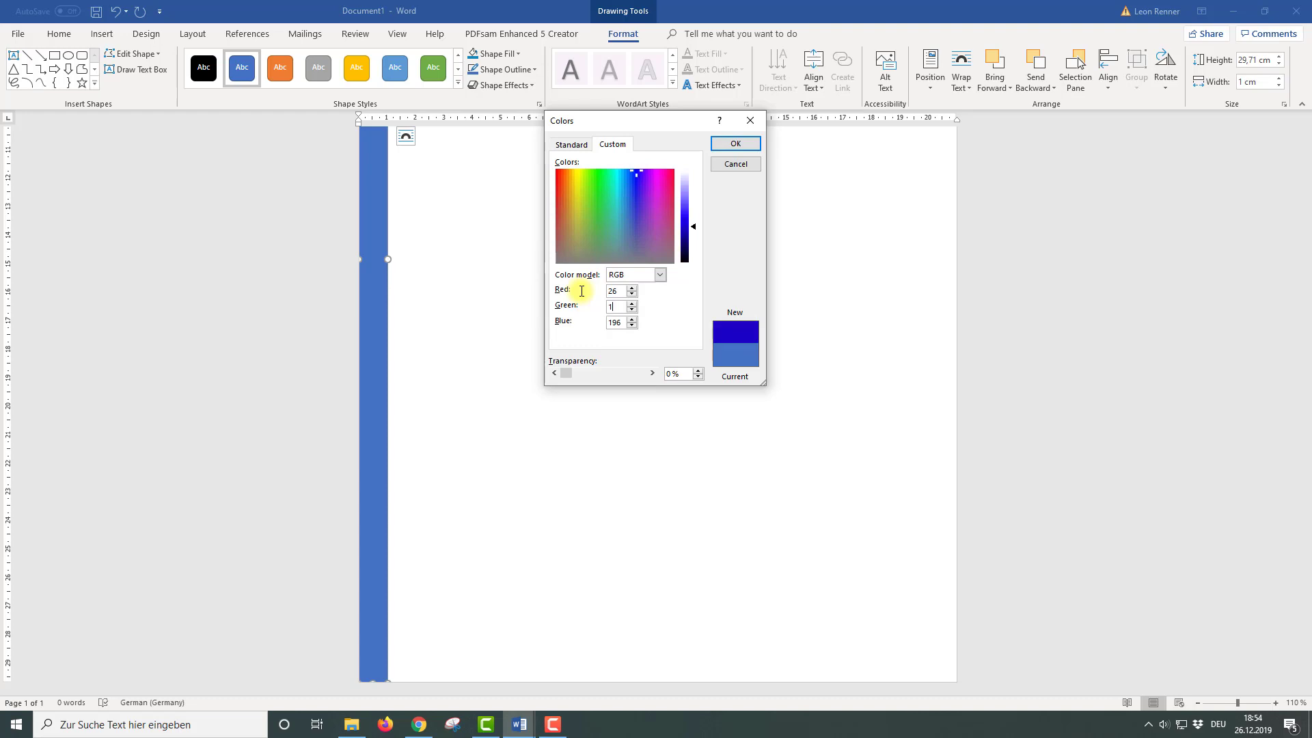
{"action": "type", "text": "1"}
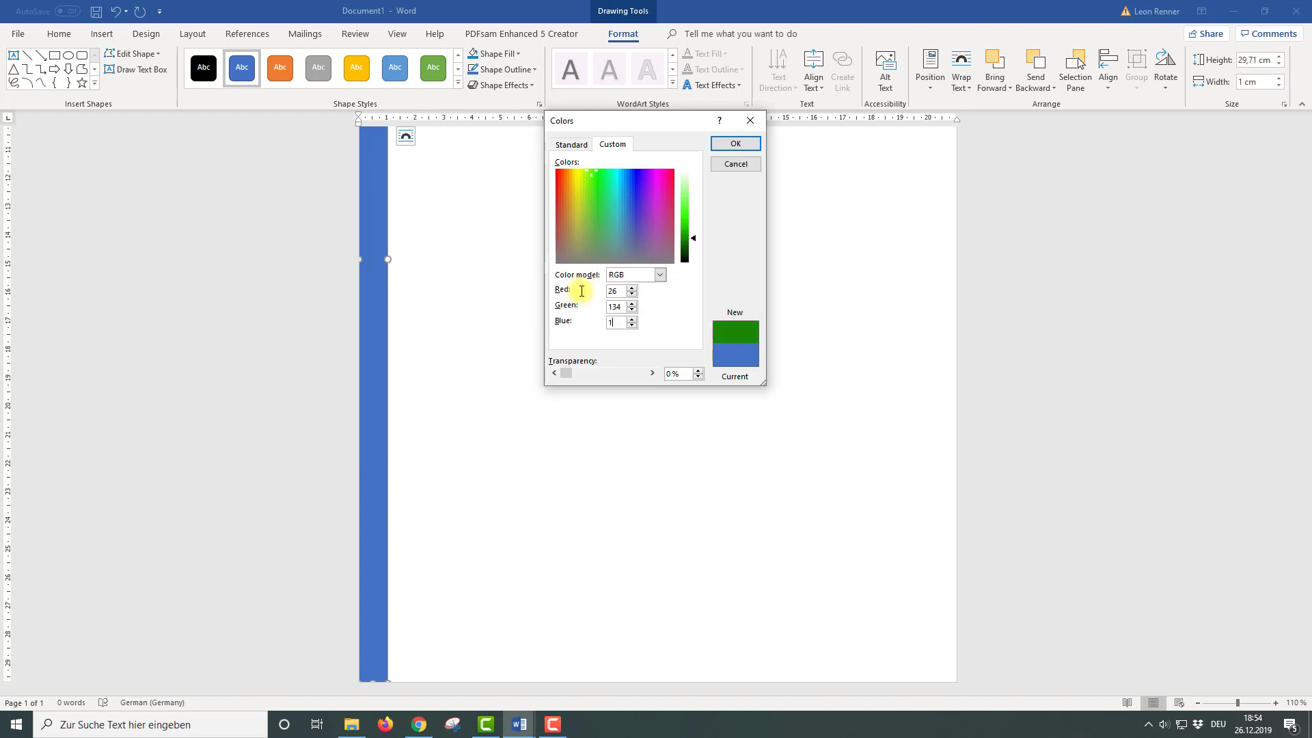
{"action": "type", "text": "80"}
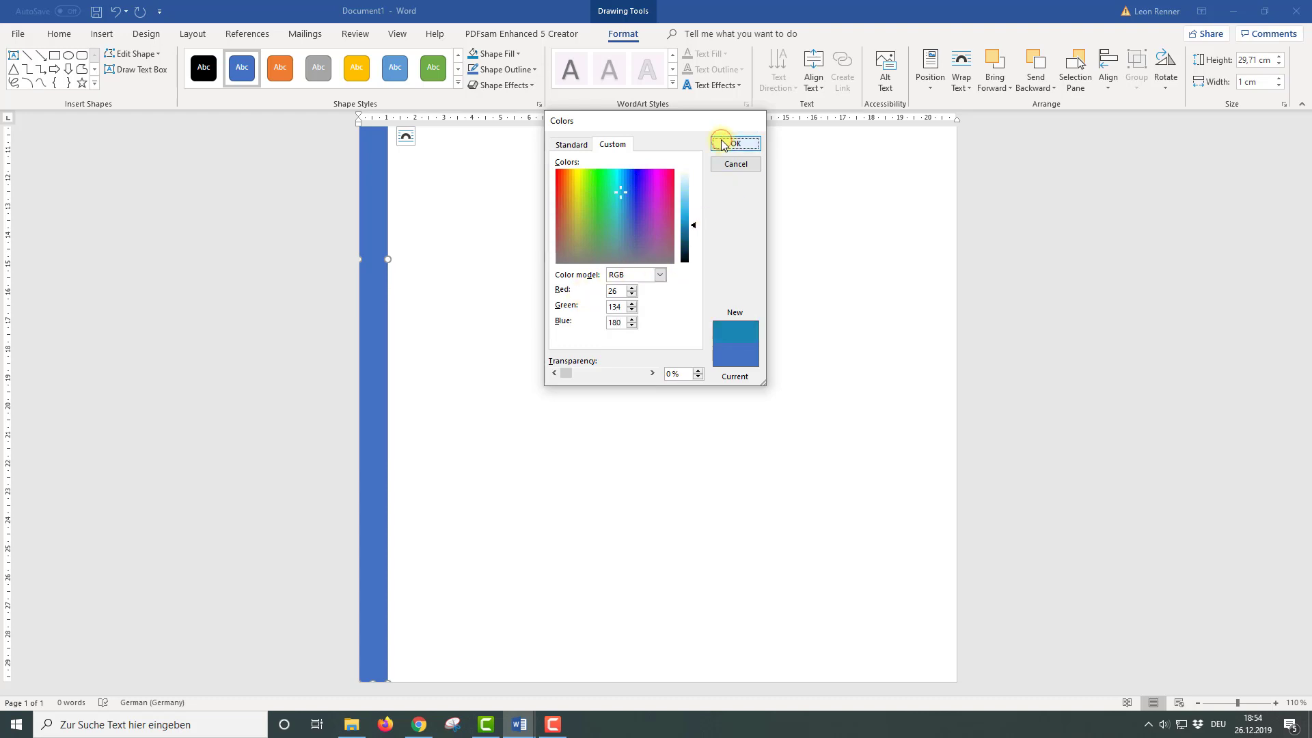
{"action": "left_click", "coordinate": [723, 144]}
Copy the business portrait photo from the browser's image results
{"action": "scroll", "coordinate": [530, 313], "scroll_direction": "up", "scroll_amount": 5}
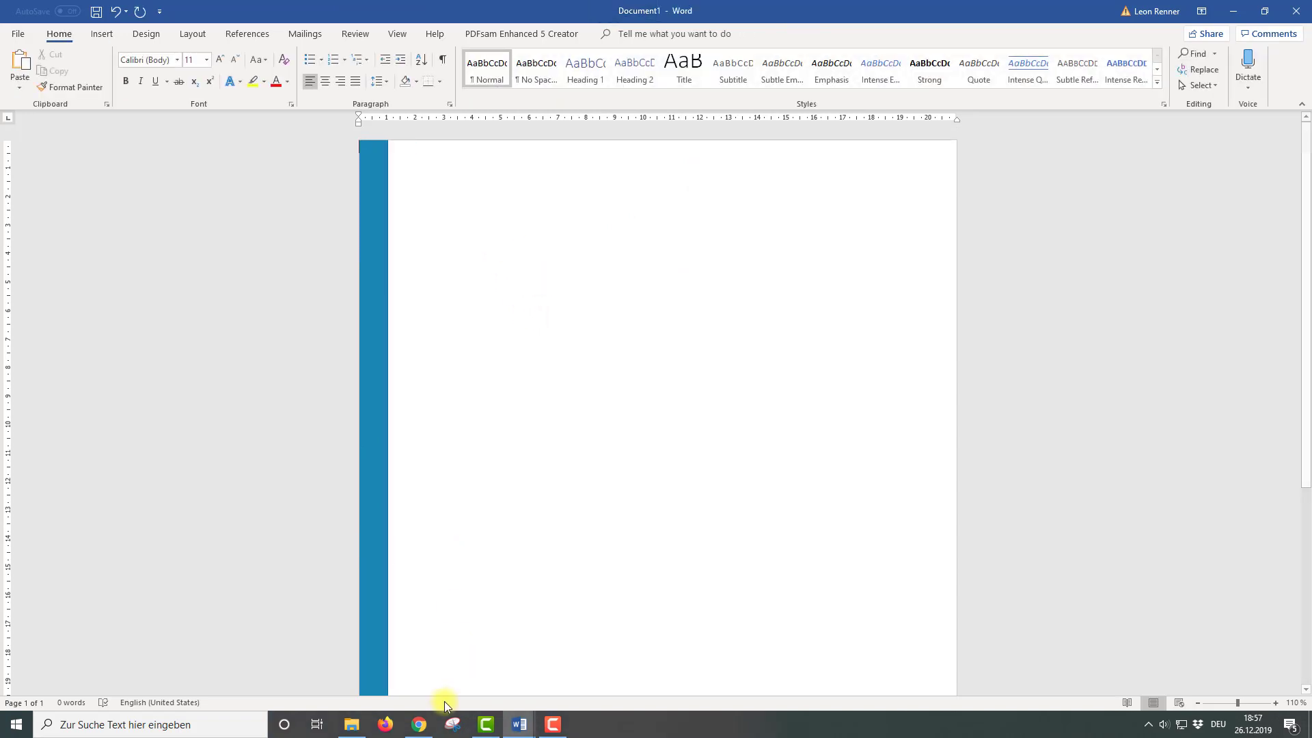
{"action": "left_click", "coordinate": [419, 723]}
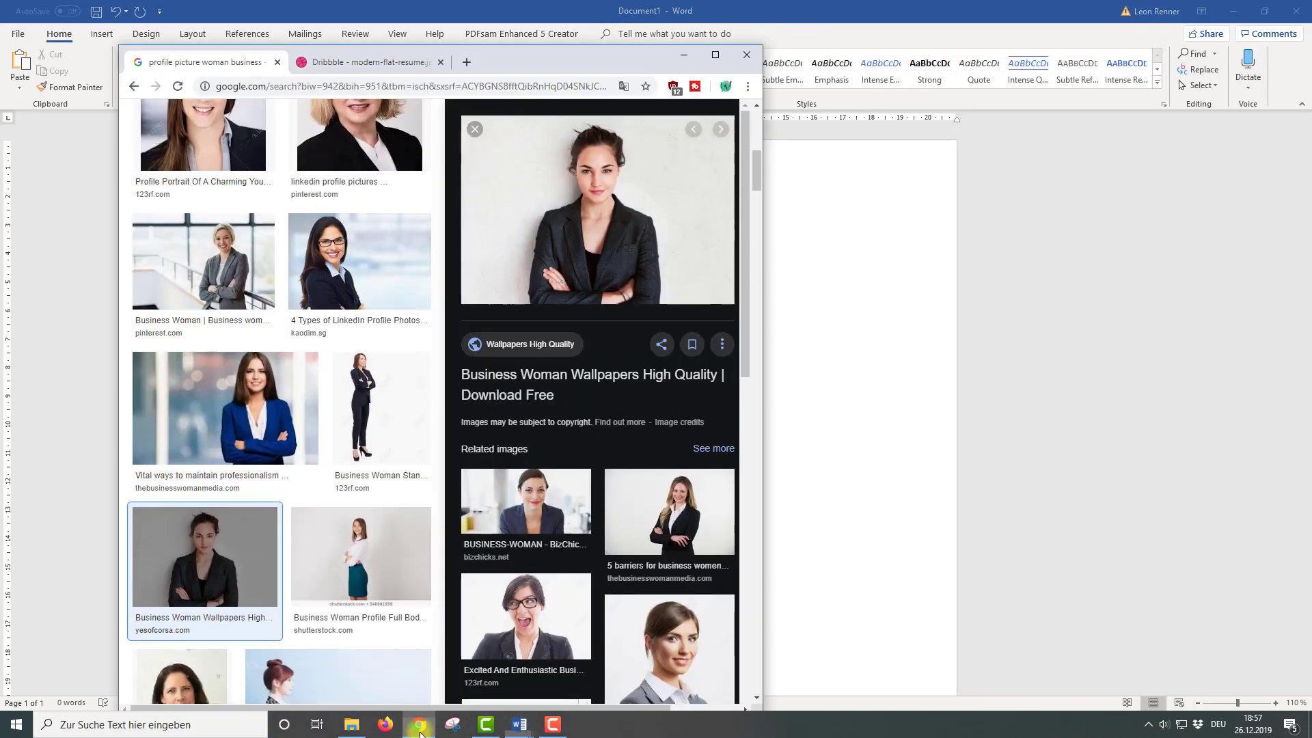
{"action": "right_click", "coordinate": [556, 238]}
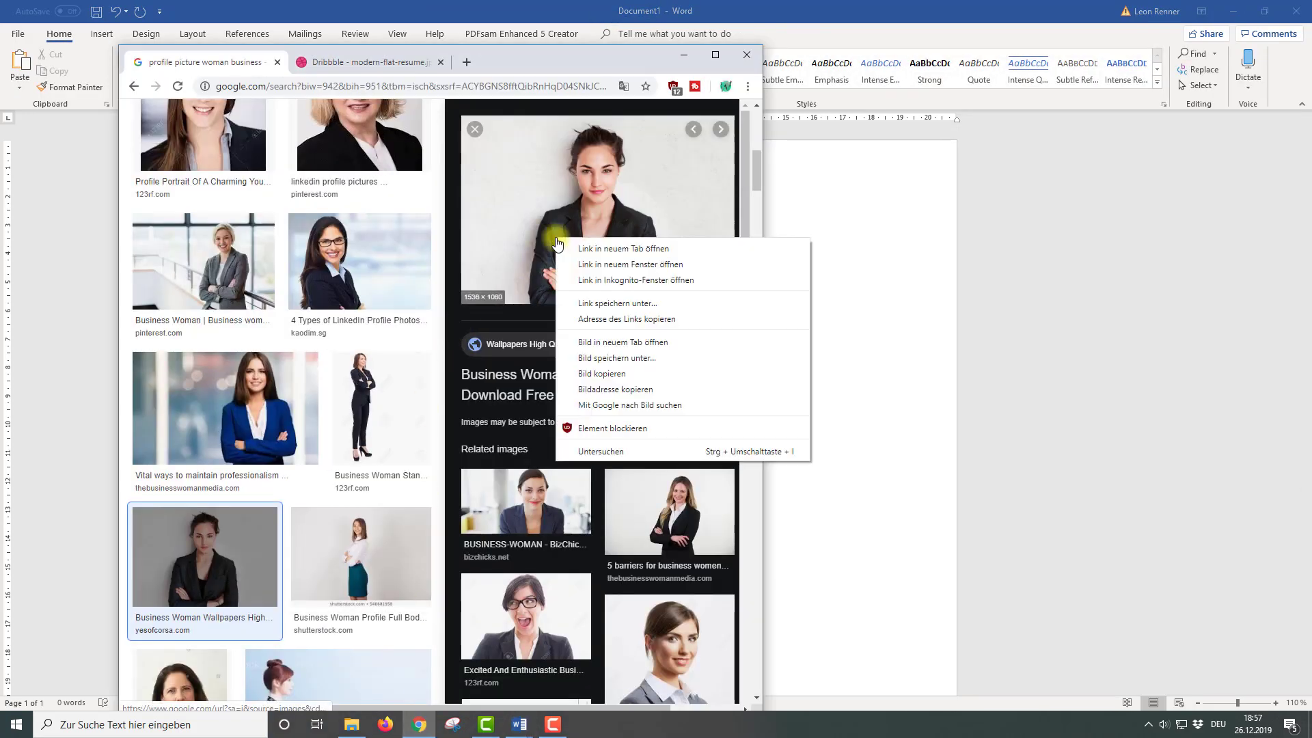
{"action": "left_click", "coordinate": [601, 373]}
{"action": "left_click", "coordinate": [801, 282]}
Paste the portrait and set its wrapping to In Front of Text
{"action": "key", "text": "ctrl+v"}
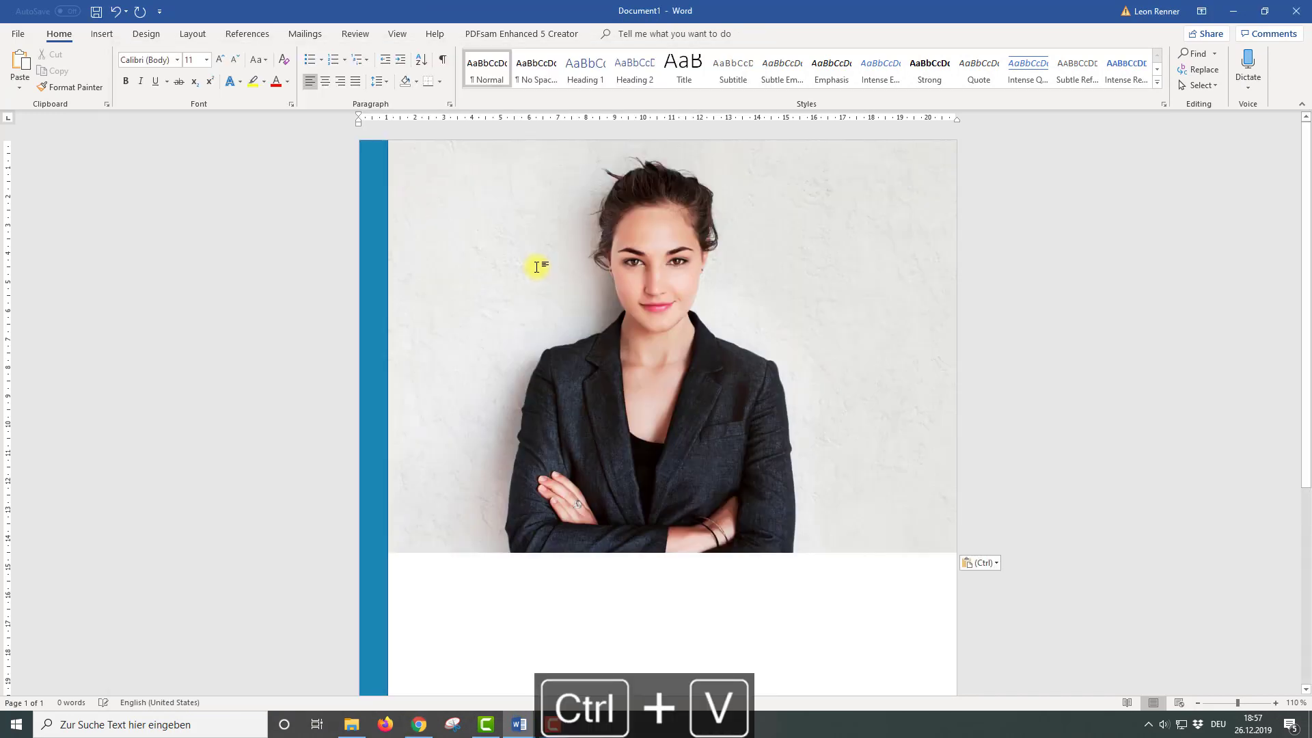
{"action": "left_click", "coordinate": [793, 224]}
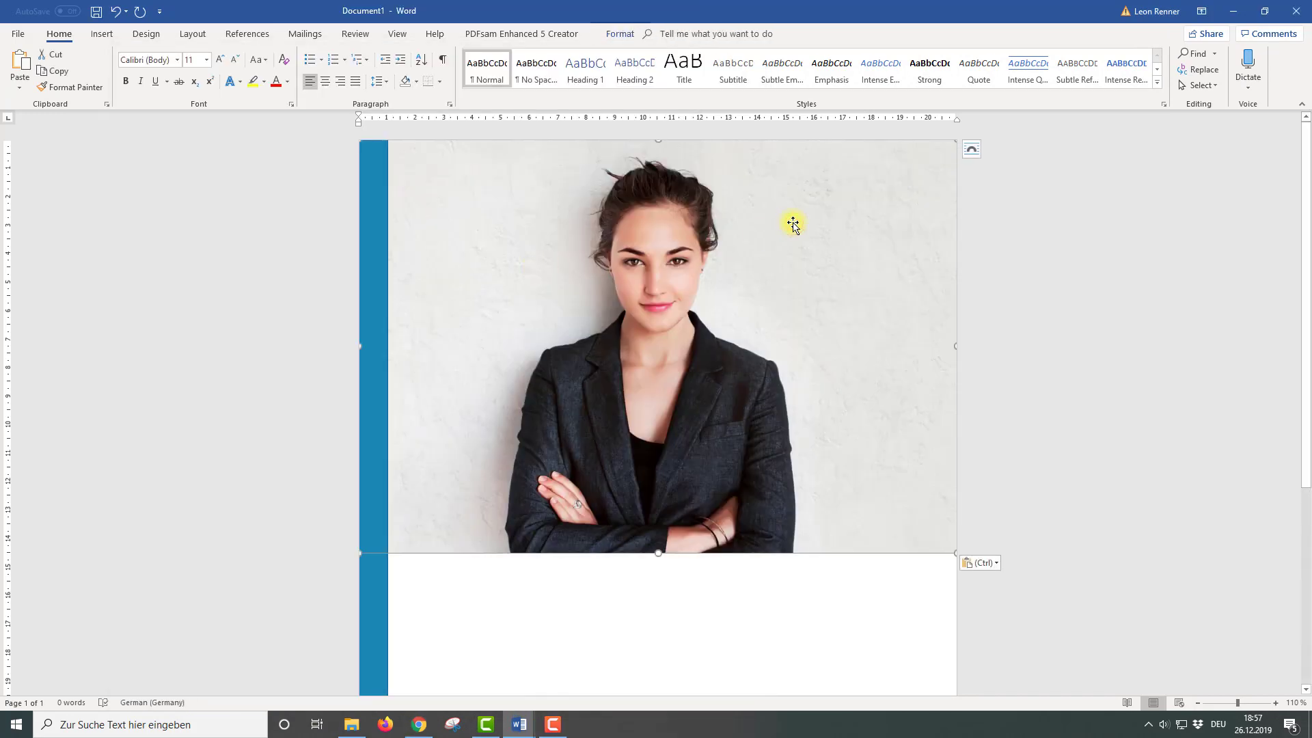
{"action": "left_click", "coordinate": [975, 150]}
{"action": "left_click", "coordinate": [1077, 276]}
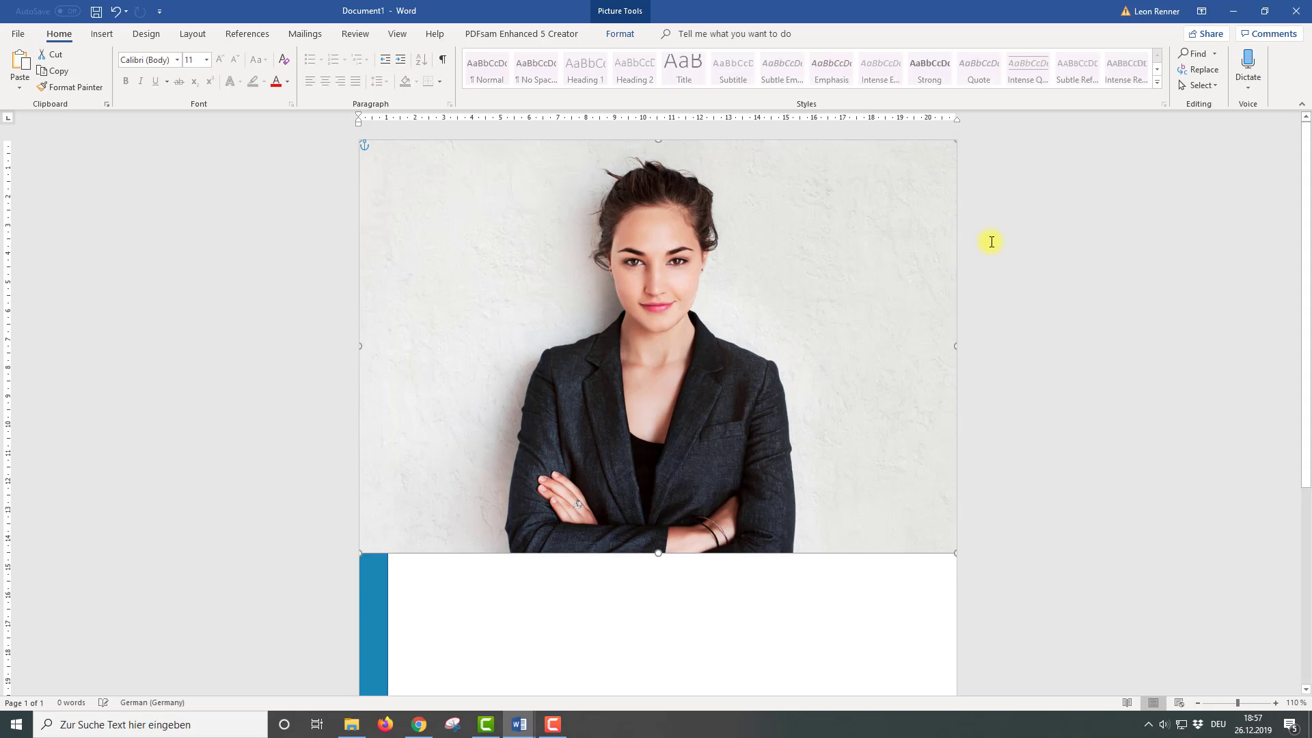
{"action": "left_click", "coordinate": [620, 34]}
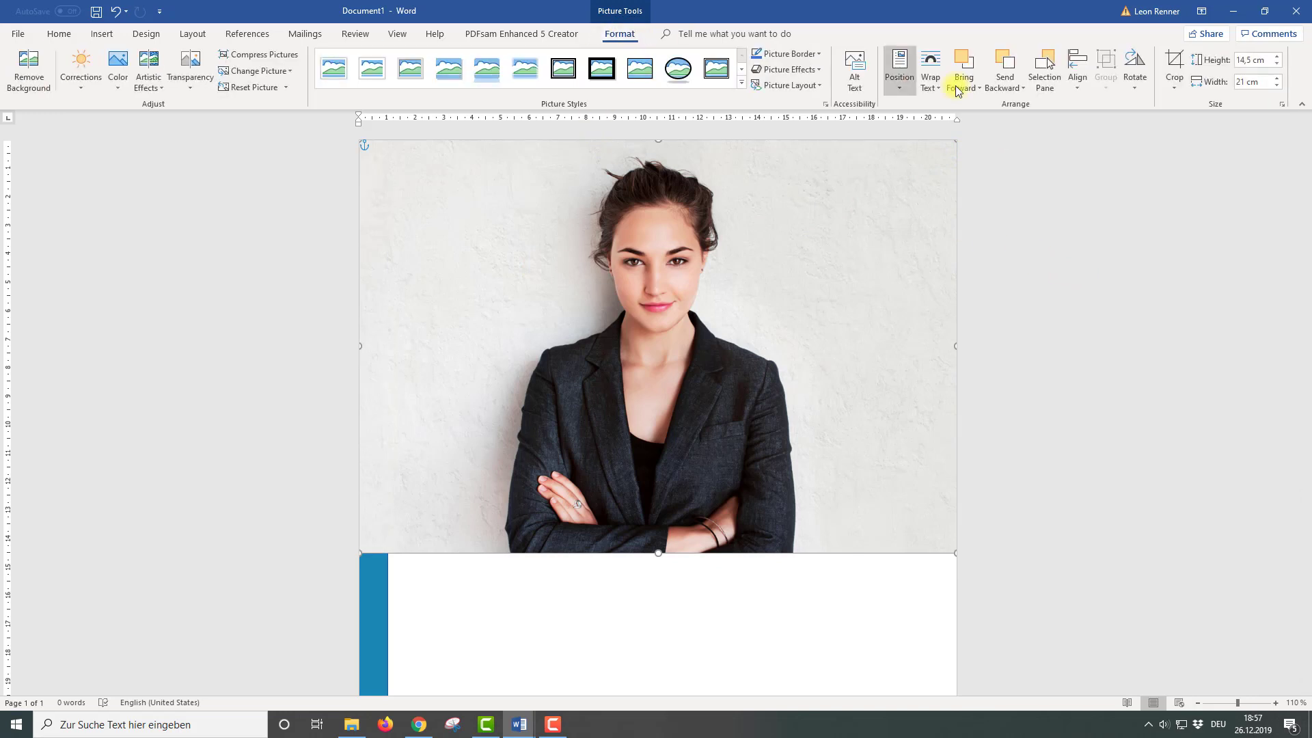
{"action": "left_click", "coordinate": [930, 88]}
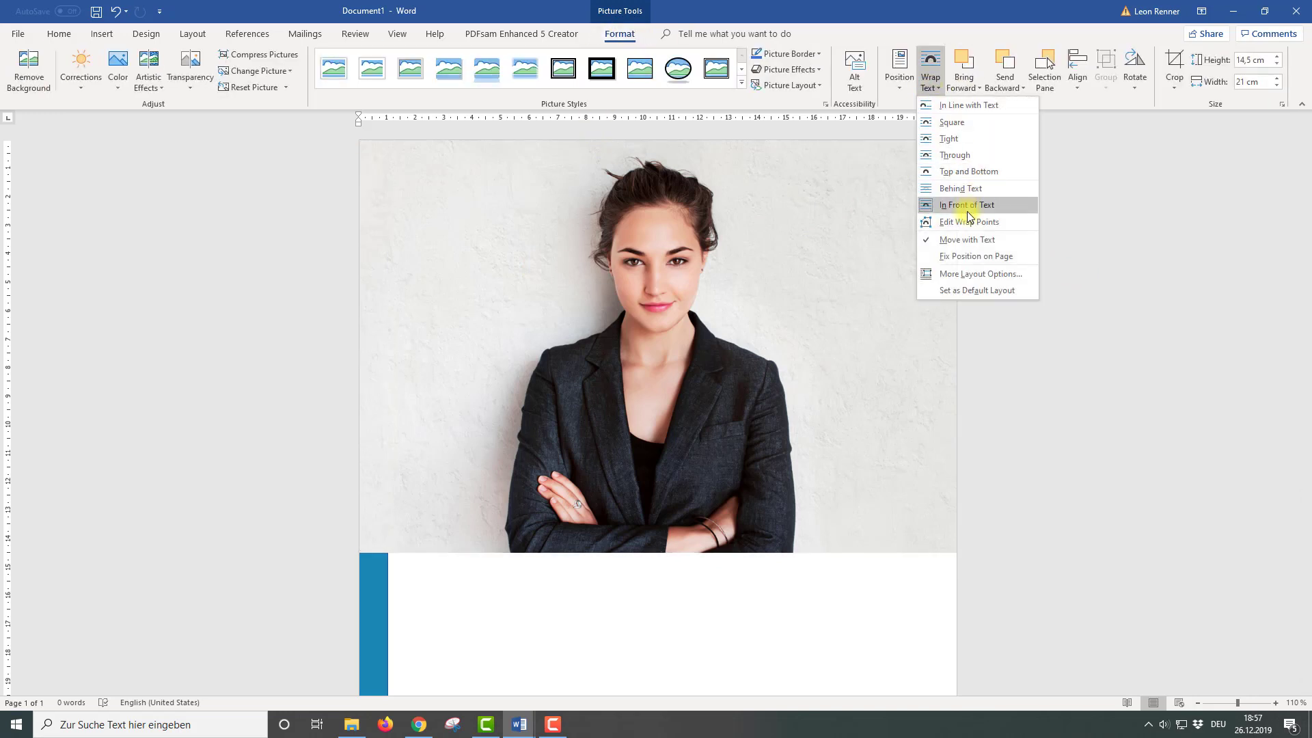
{"action": "left_click", "coordinate": [745, 262]}
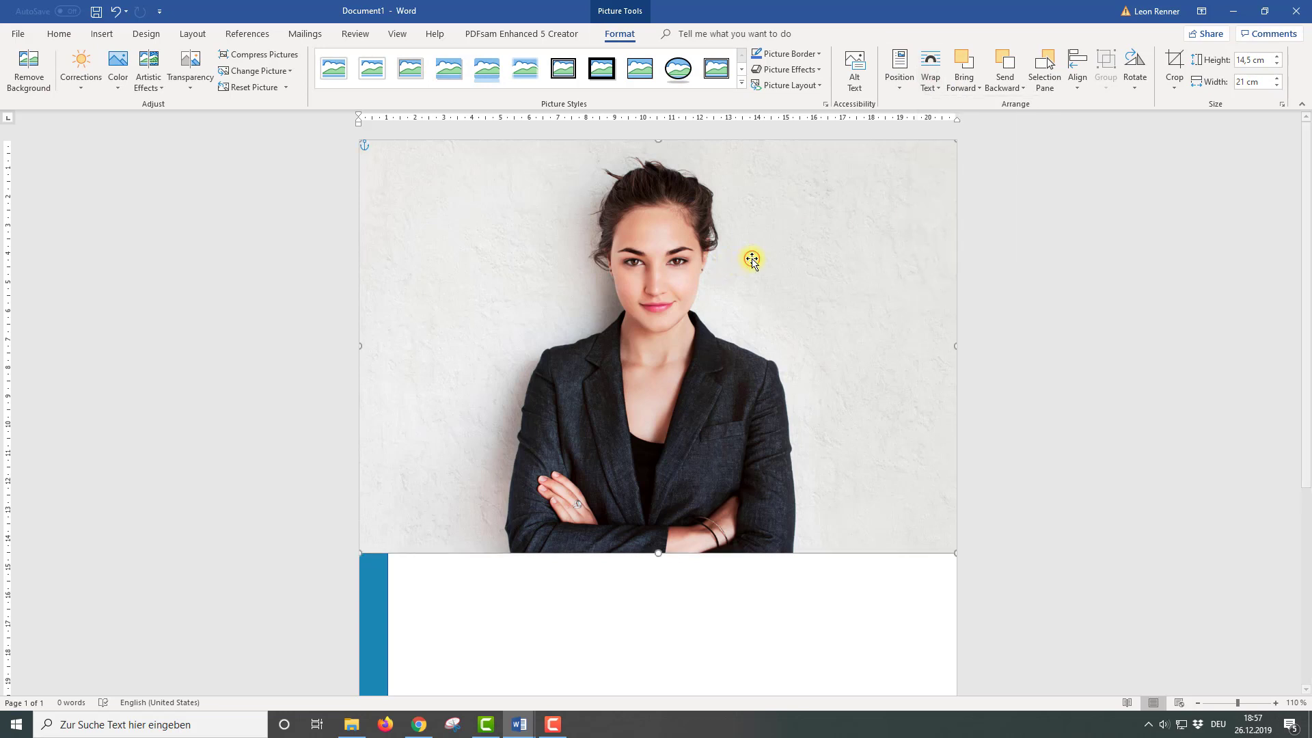
Crop the photo to an oval shape with a 1:1 aspect ratio
{"action": "left_click", "coordinate": [1175, 84]}
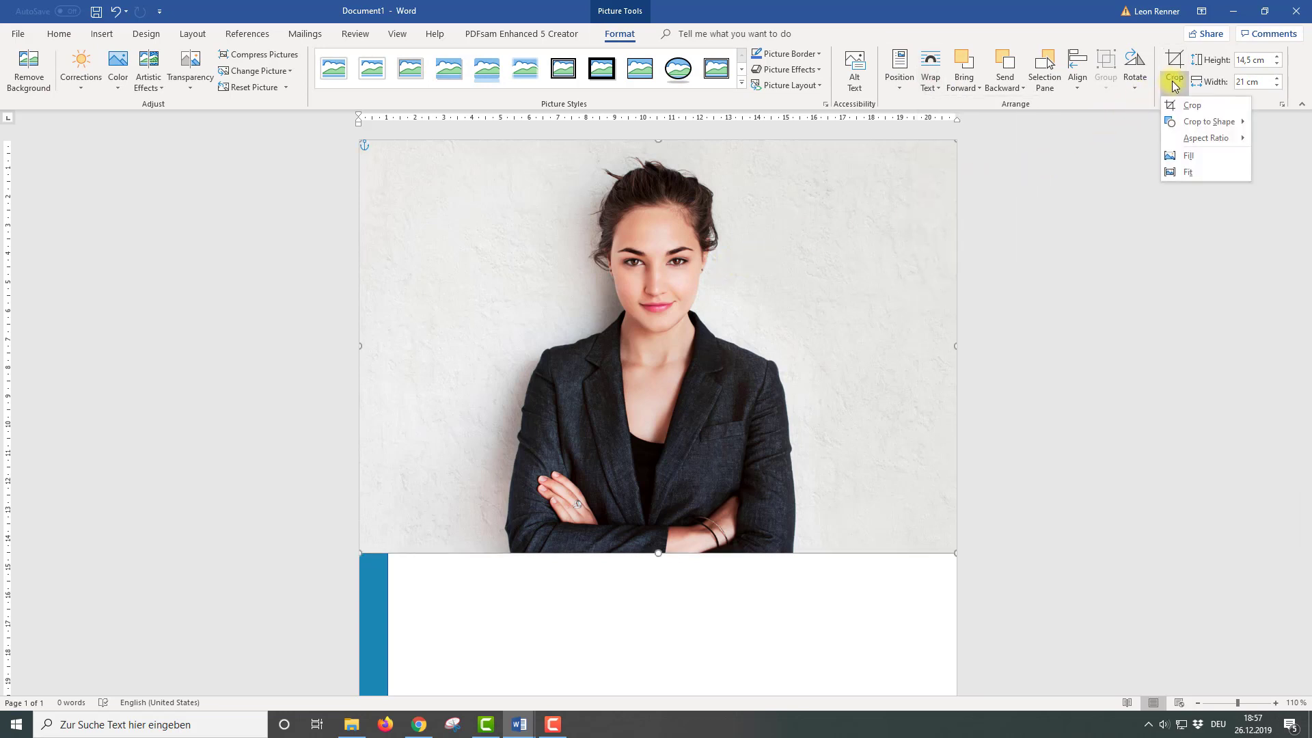
{"action": "mouse_move", "coordinate": [1238, 130]}
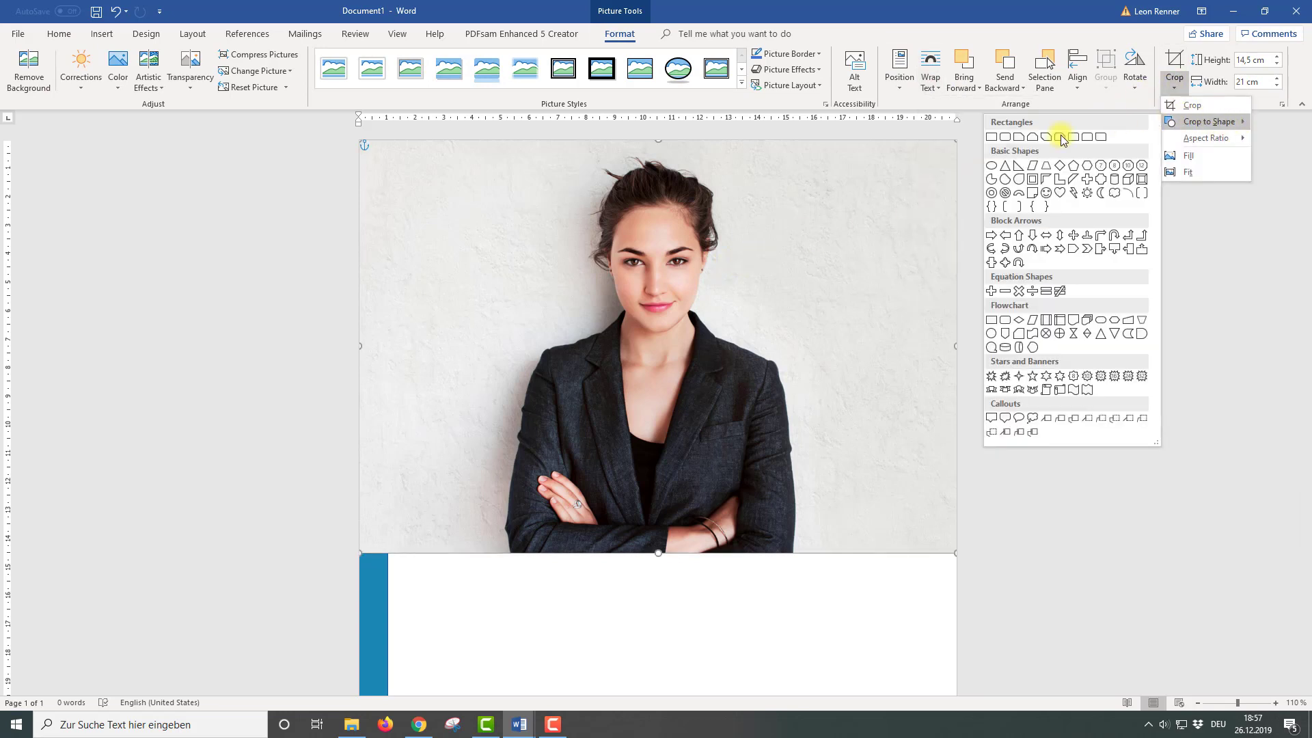
{"action": "left_click", "coordinate": [991, 166]}
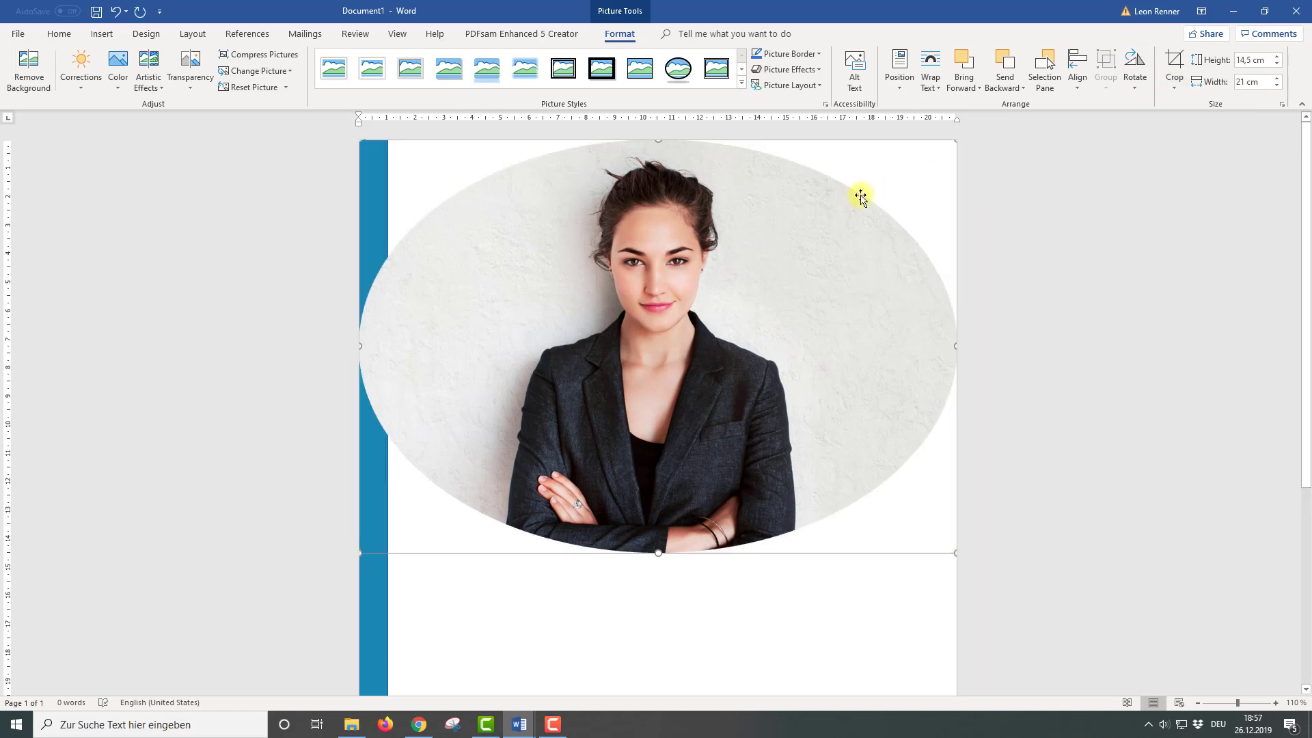
{"action": "left_click", "coordinate": [1175, 67]}
{"action": "left_click", "coordinate": [1175, 86]}
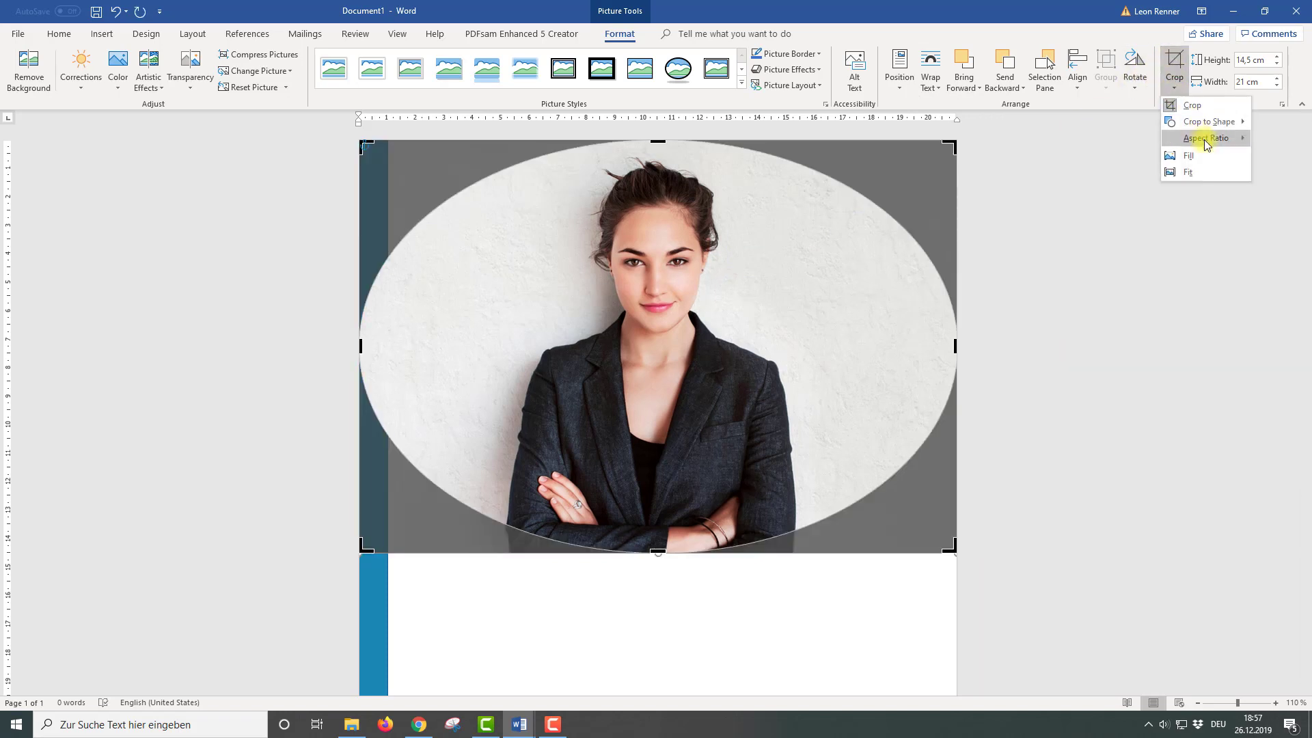
{"action": "mouse_move", "coordinate": [1206, 145]}
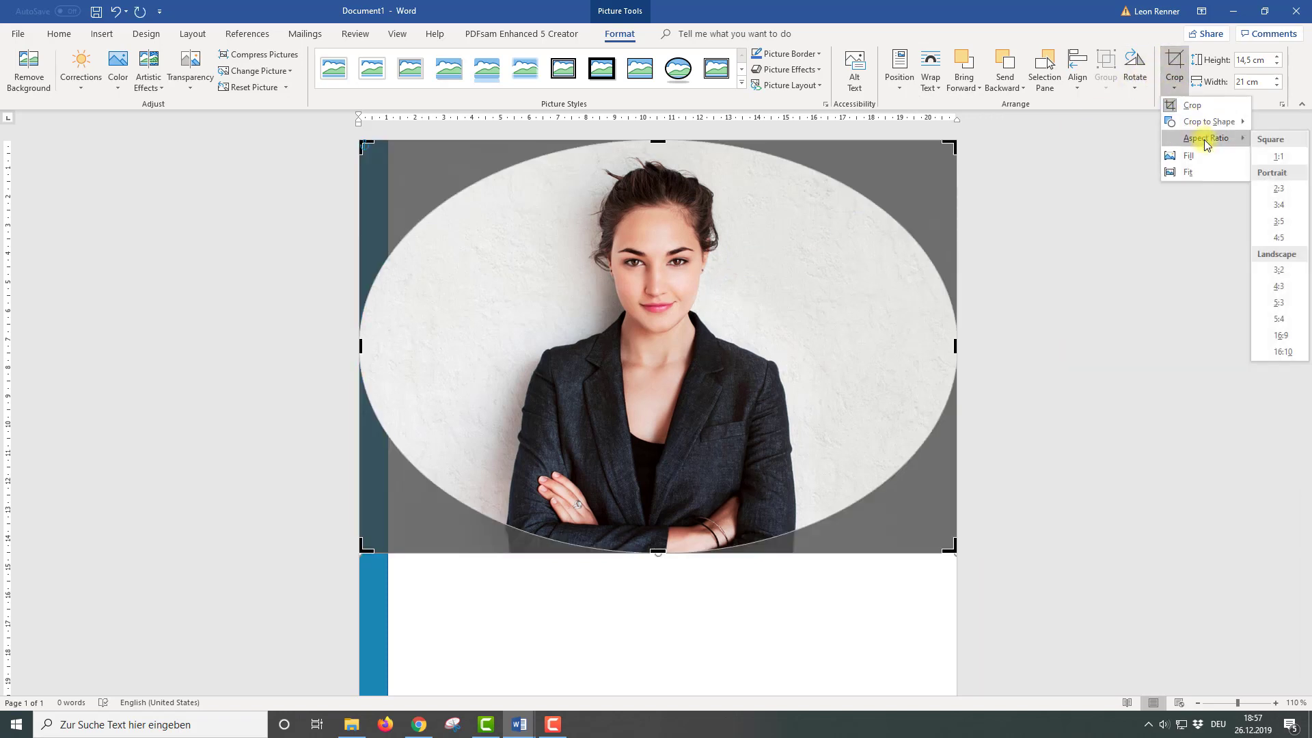
{"action": "left_click", "coordinate": [1266, 158]}
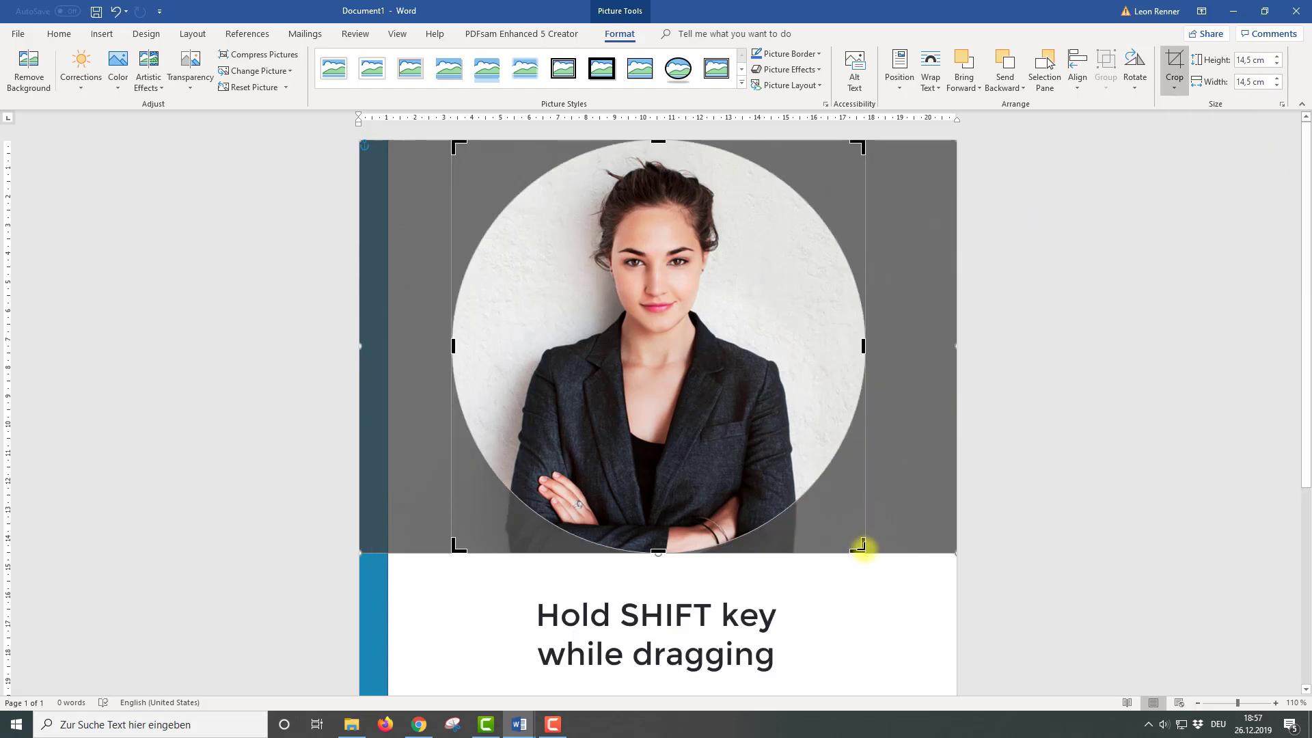
Adjust the picture inside the circular crop to center the face, then finish cropping
{"action": "left_click_drag", "start_coordinate": [863, 547], "coordinate": [634, 286]}
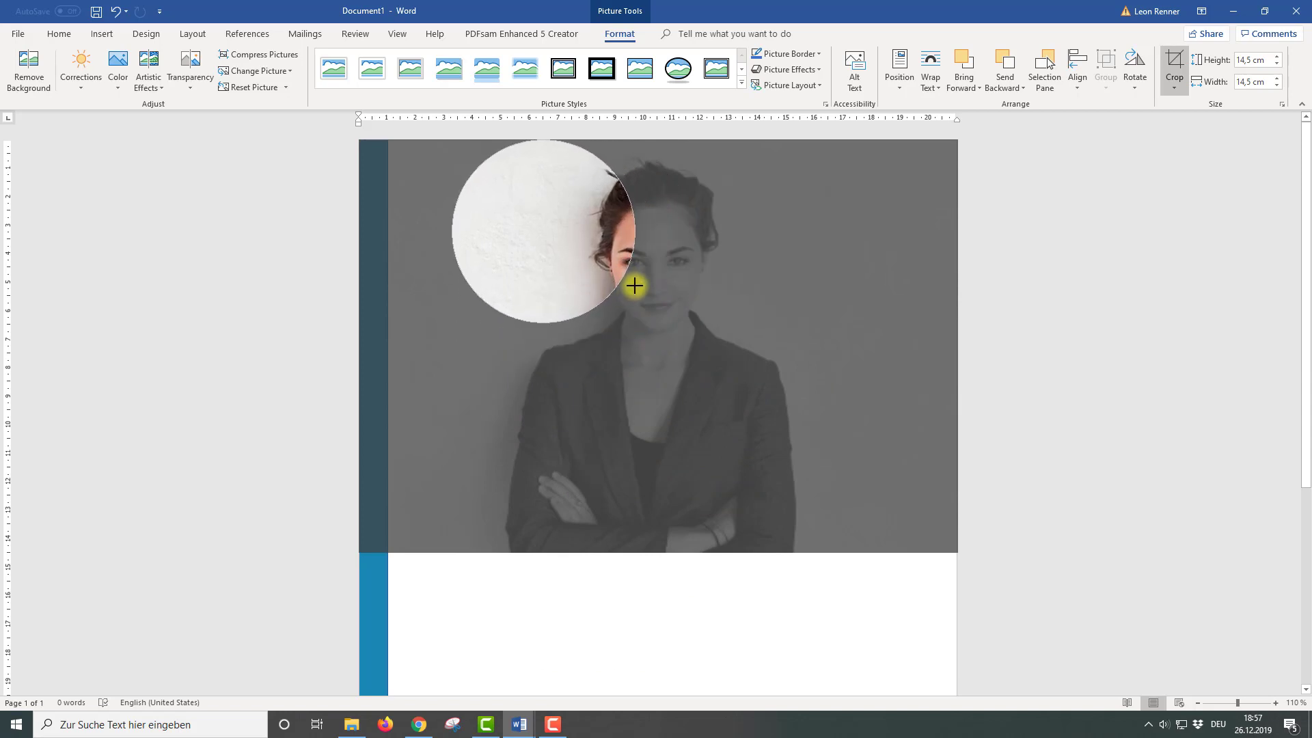
{"action": "left_click_drag", "start_coordinate": [586, 235], "coordinate": [472, 226]}
{"action": "left_click_drag", "start_coordinate": [848, 542], "coordinate": [749, 471]}
{"action": "left_click_drag", "start_coordinate": [630, 395], "coordinate": [670, 389]}
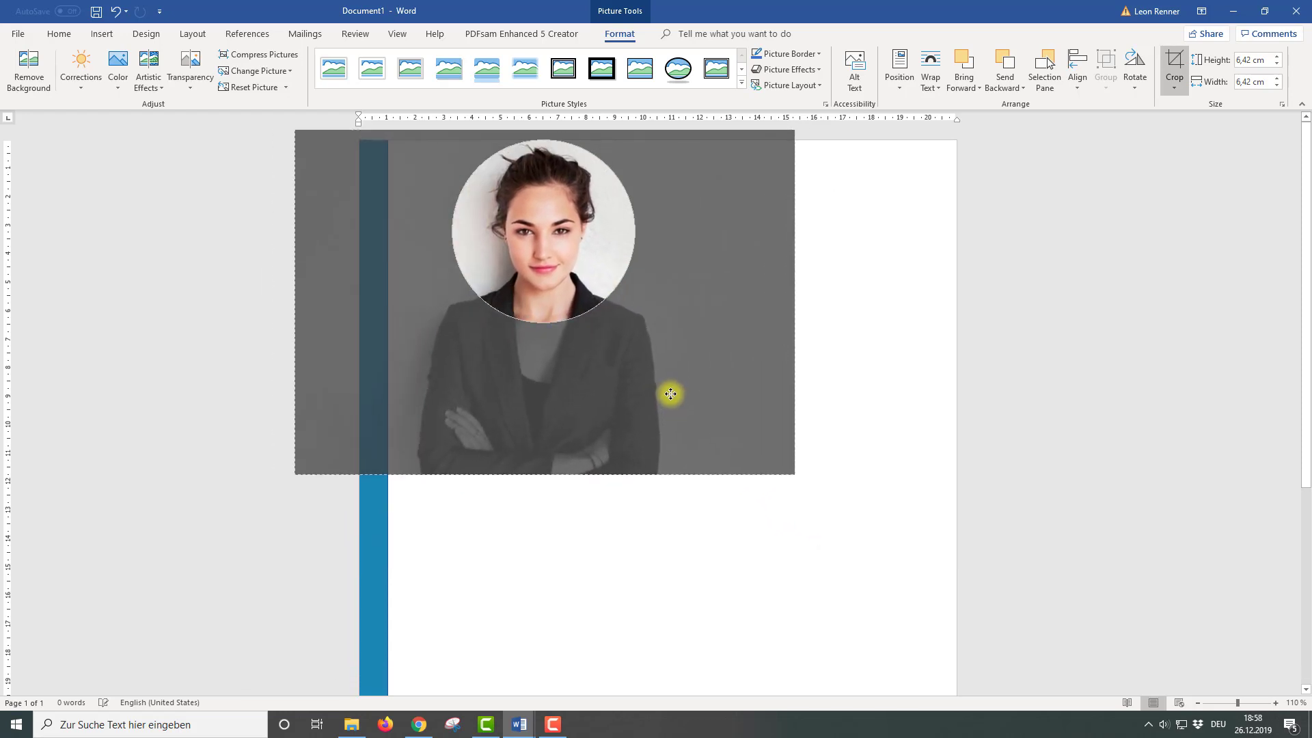
{"action": "left_click", "coordinate": [872, 380]}
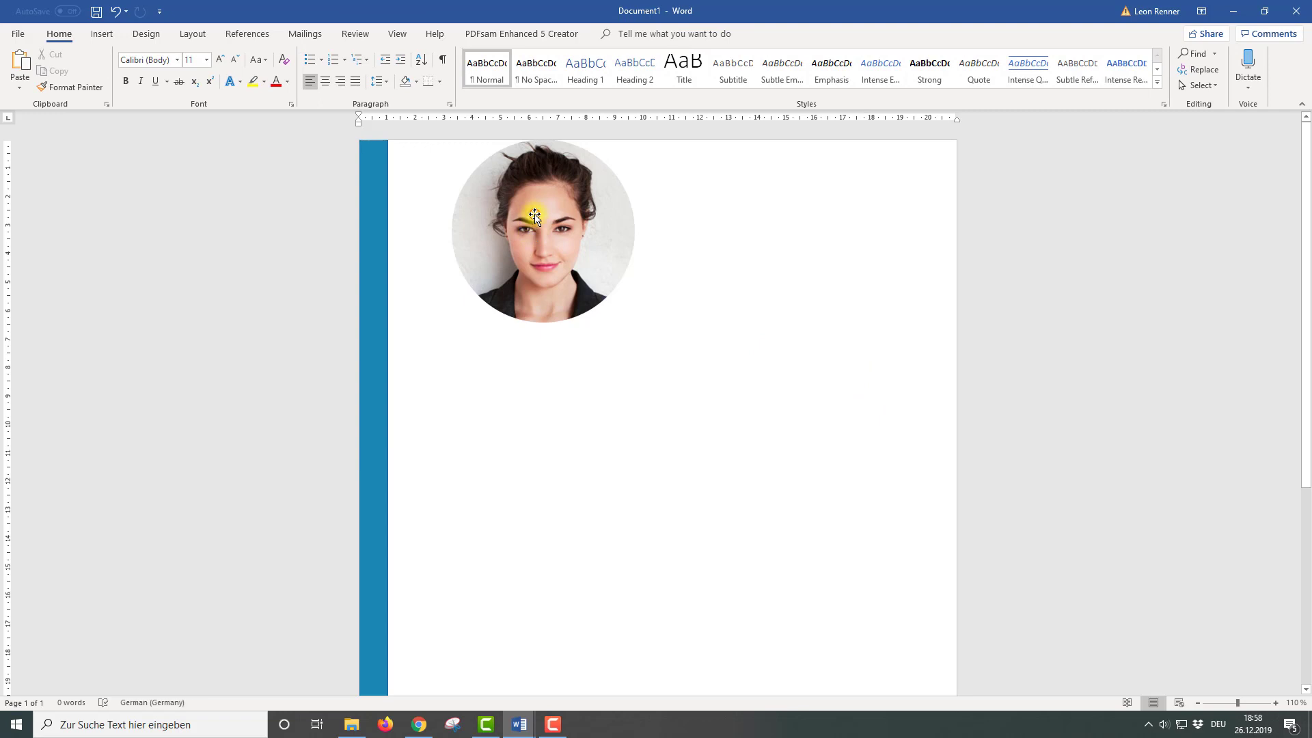
Shrink the round photo to about 5.22 cm and position it beside the teal bar
{"action": "left_click_drag", "start_coordinate": [534, 216], "coordinate": [499, 255]}
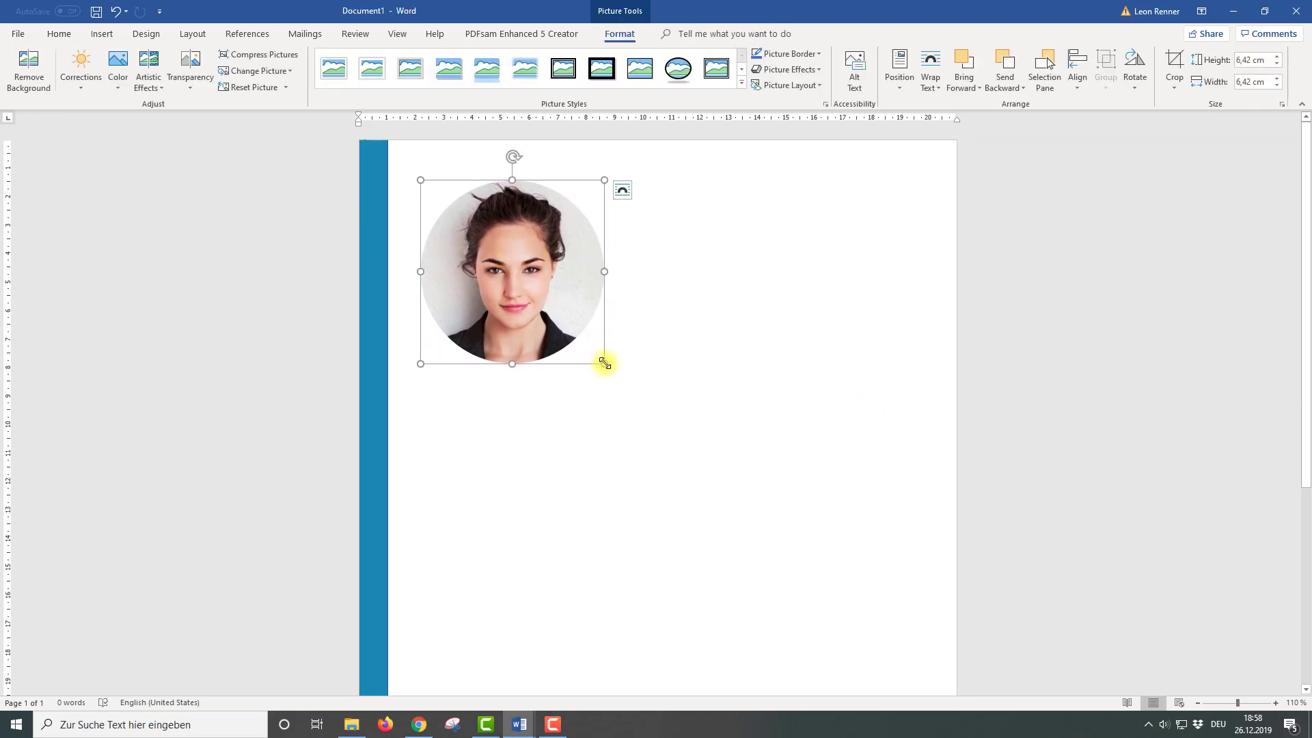
{"action": "left_click_drag", "start_coordinate": [604, 364], "coordinate": [570, 330]}
{"action": "left_click_drag", "start_coordinate": [502, 250], "coordinate": [517, 250]}
{"action": "left_click", "coordinate": [727, 270]}
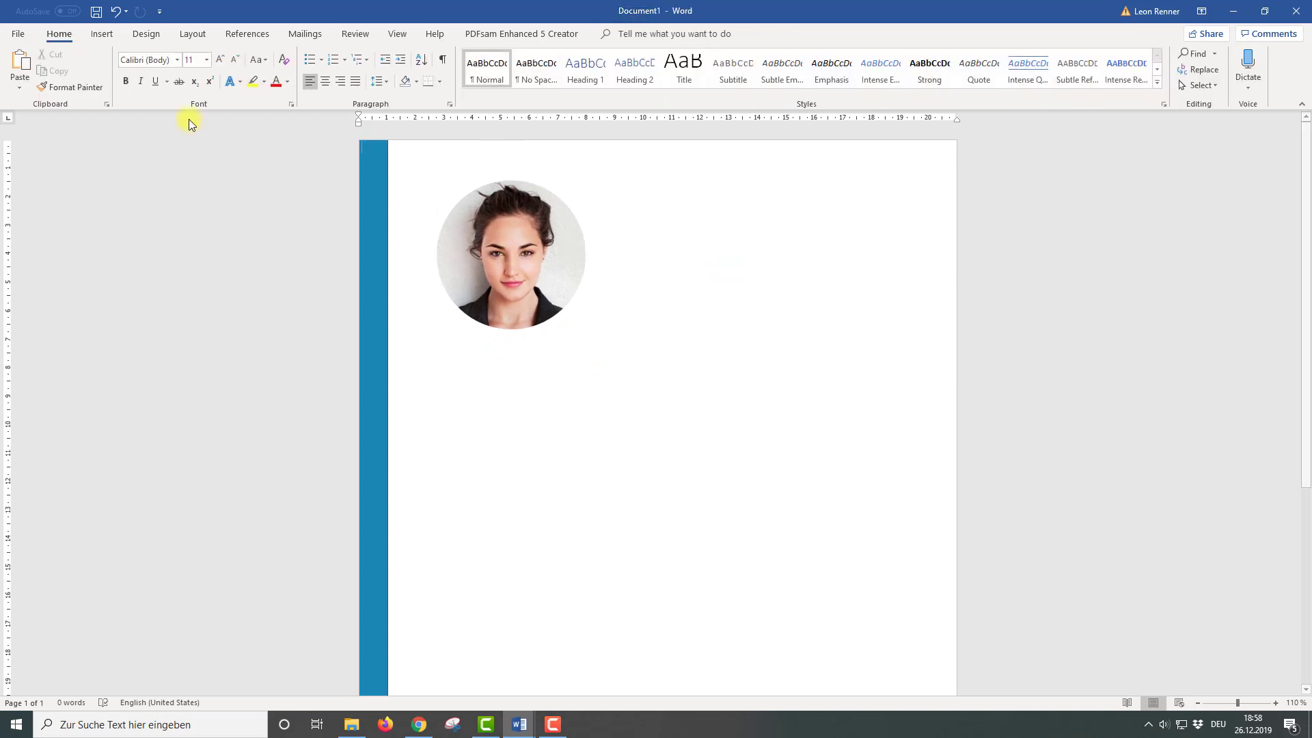
Insert a simple text box with no fill and no outline below the photo
{"action": "left_click", "coordinate": [100, 35]}
{"action": "left_click", "coordinate": [874, 69]}
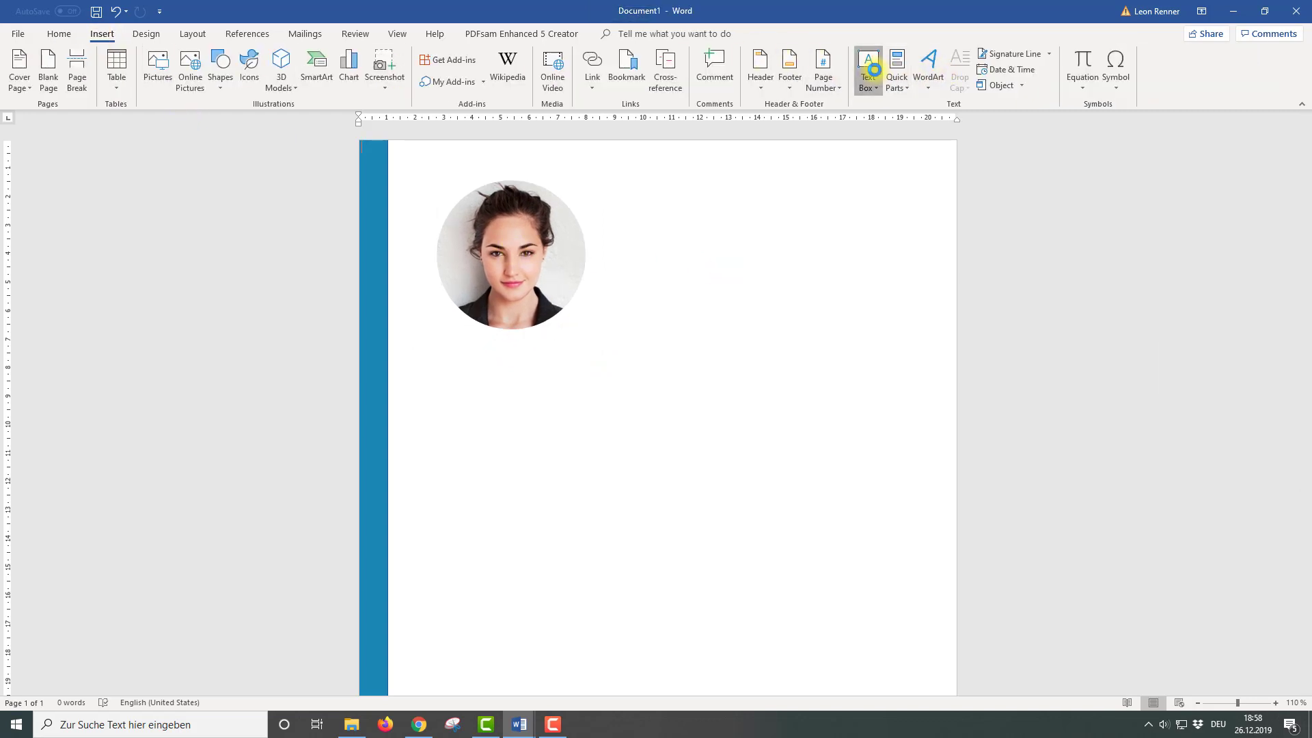
{"action": "left_click", "coordinate": [891, 158]}
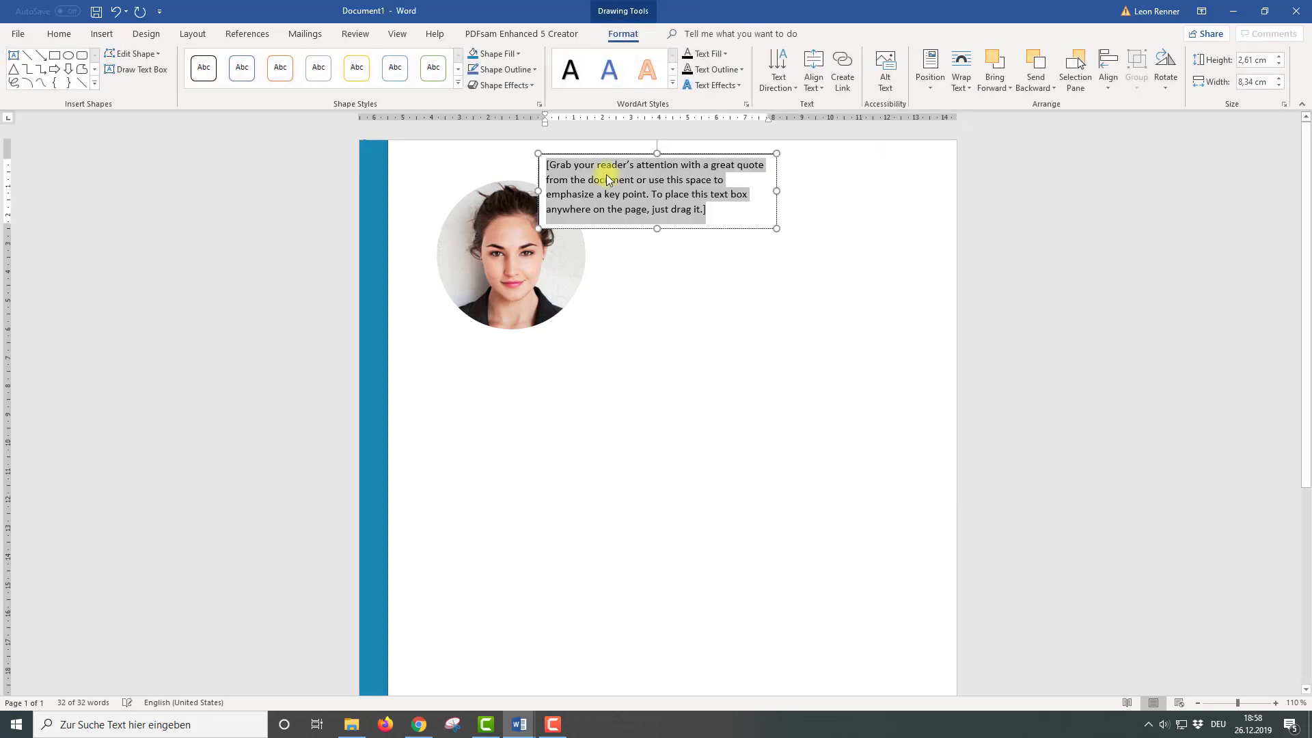
{"action": "left_click", "coordinate": [493, 54]}
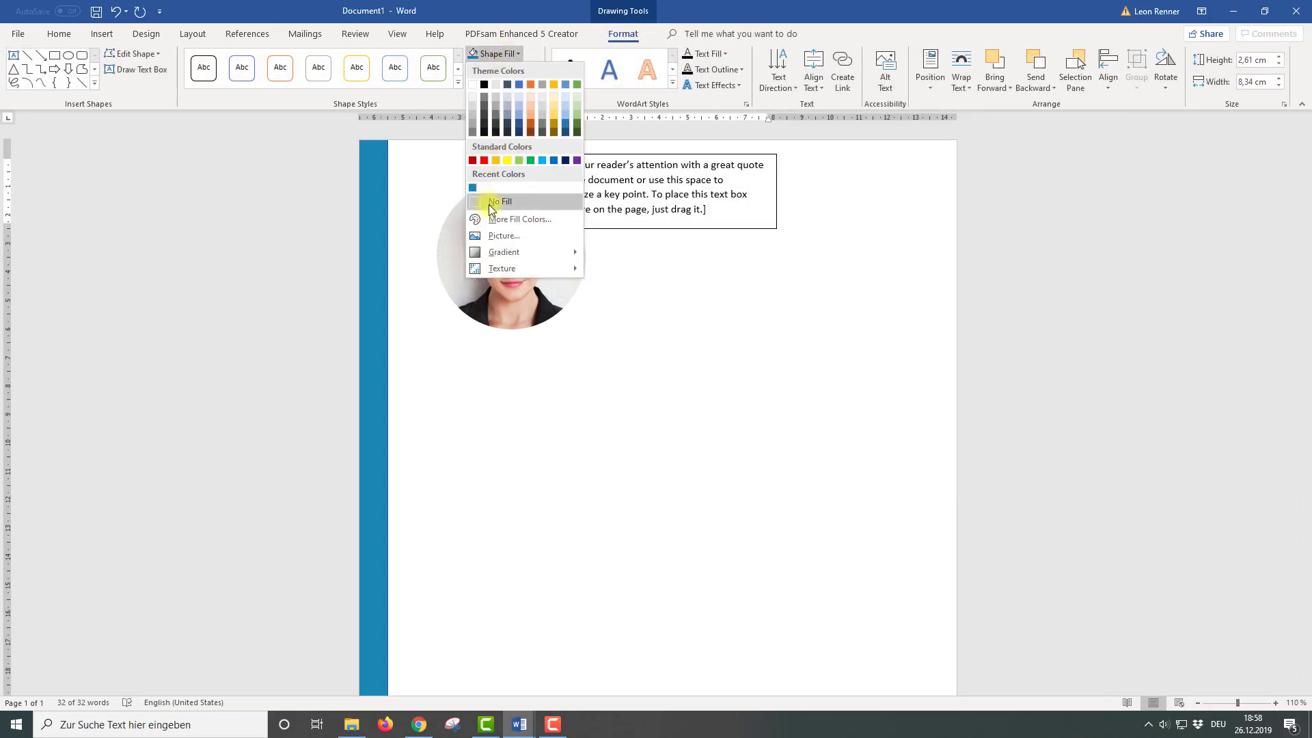
{"action": "left_click", "coordinate": [489, 202]}
{"action": "left_click", "coordinate": [506, 69]}
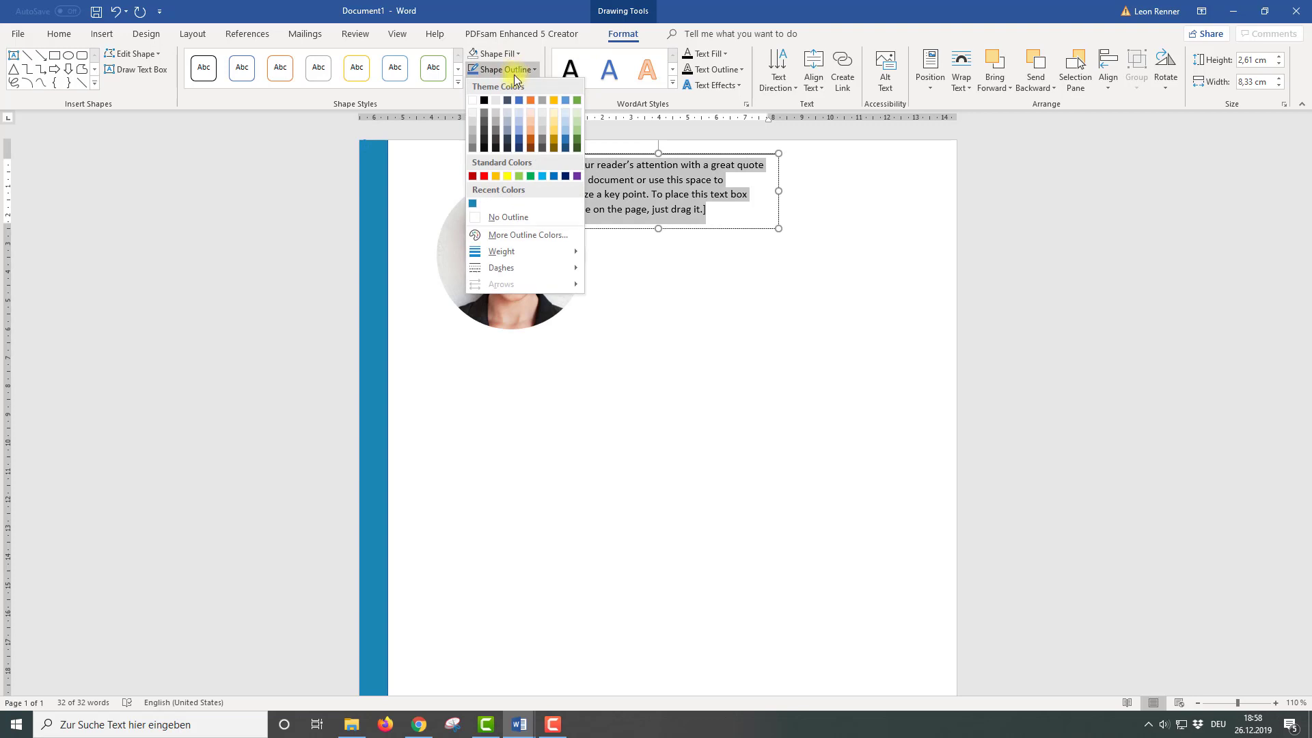
{"action": "left_click", "coordinate": [514, 216]}
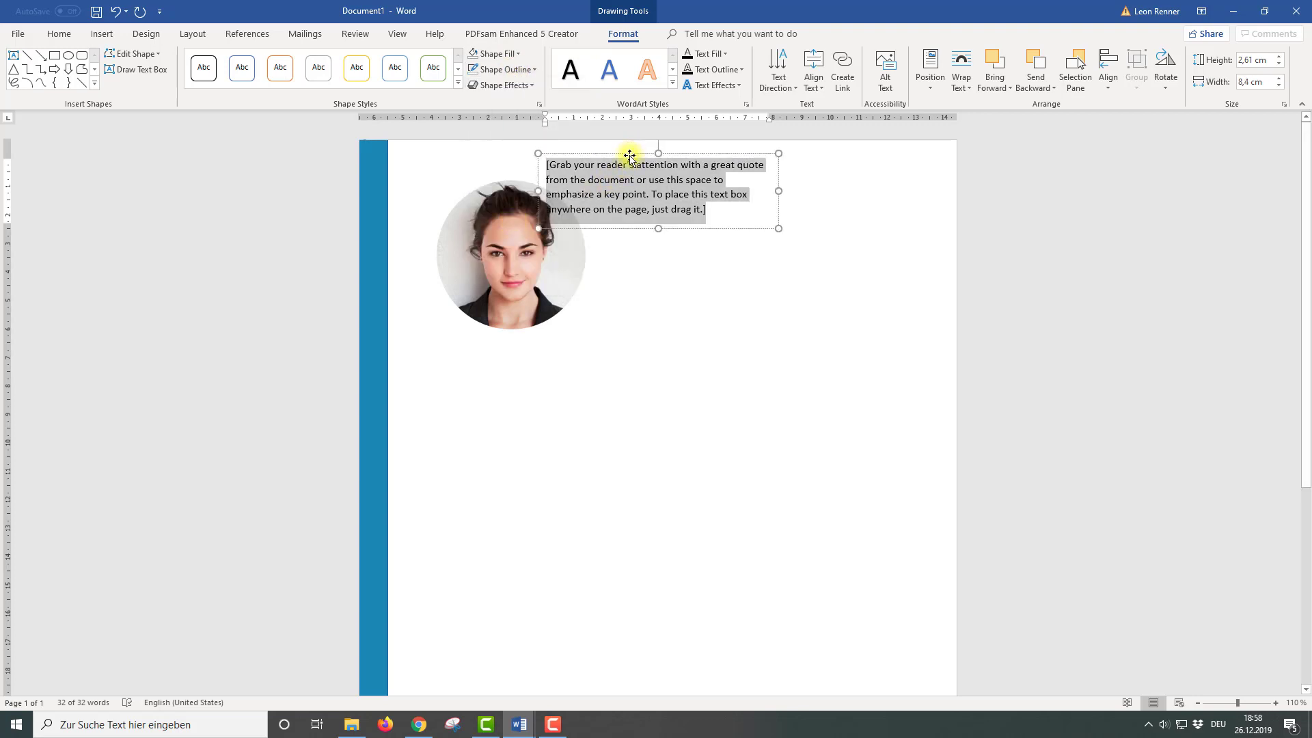
{"action": "left_click_drag", "start_coordinate": [623, 199], "coordinate": [543, 373]}
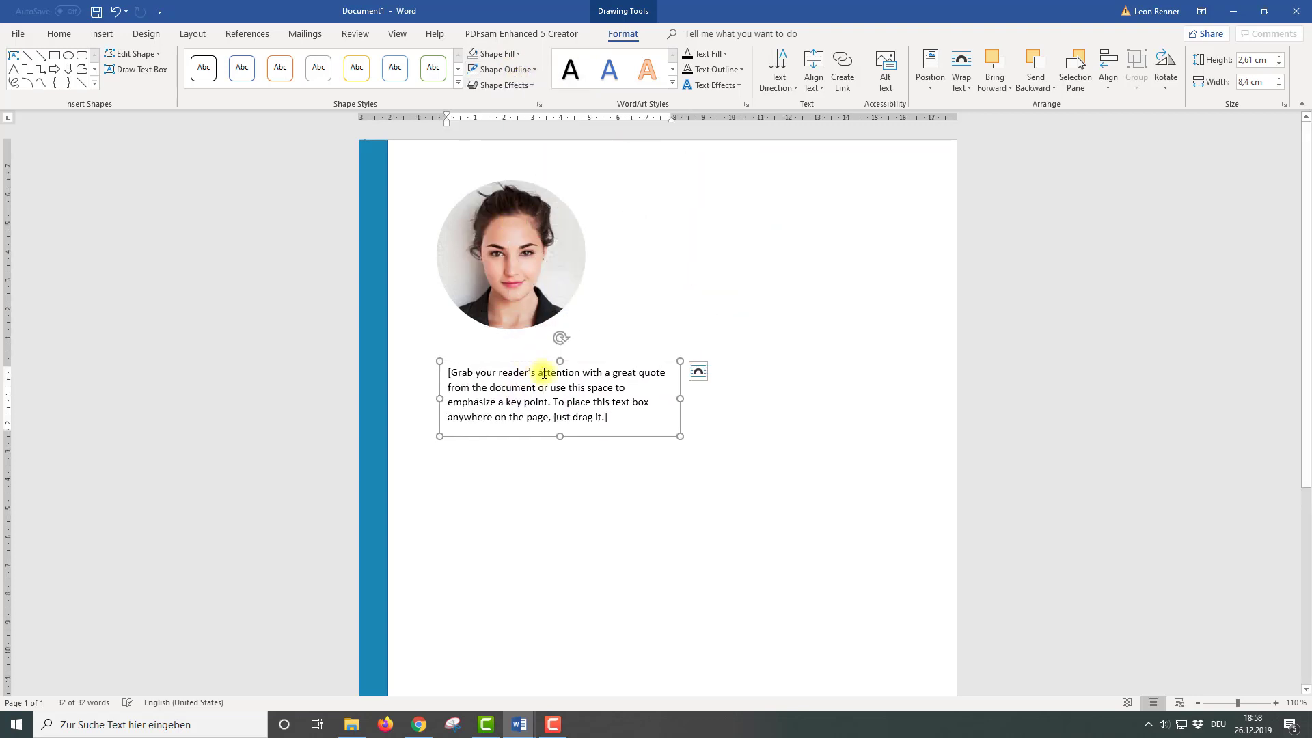
Type JANE, centre it at 48 pt, and position the box under the photo
{"action": "triple_click", "coordinate": [613, 418]}
{"action": "type", "text": "JANE"}
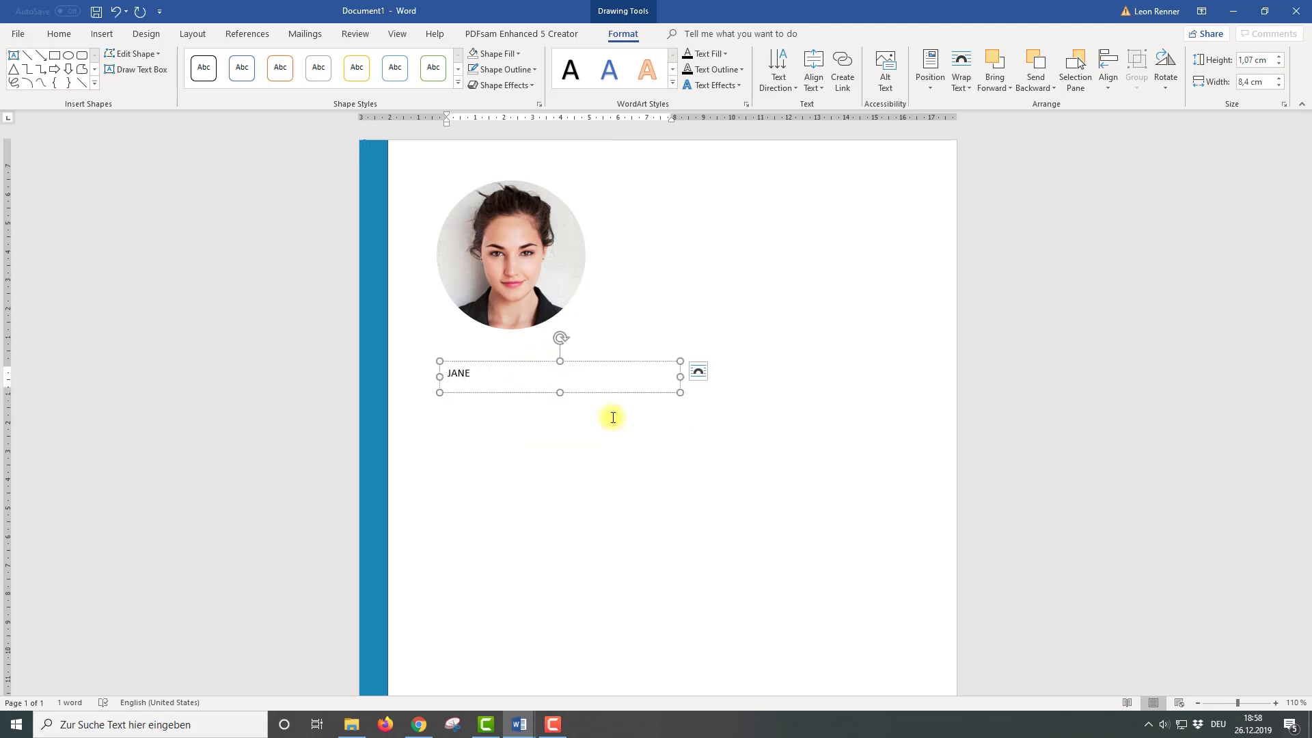
{"action": "key", "text": "ctrl+a"}
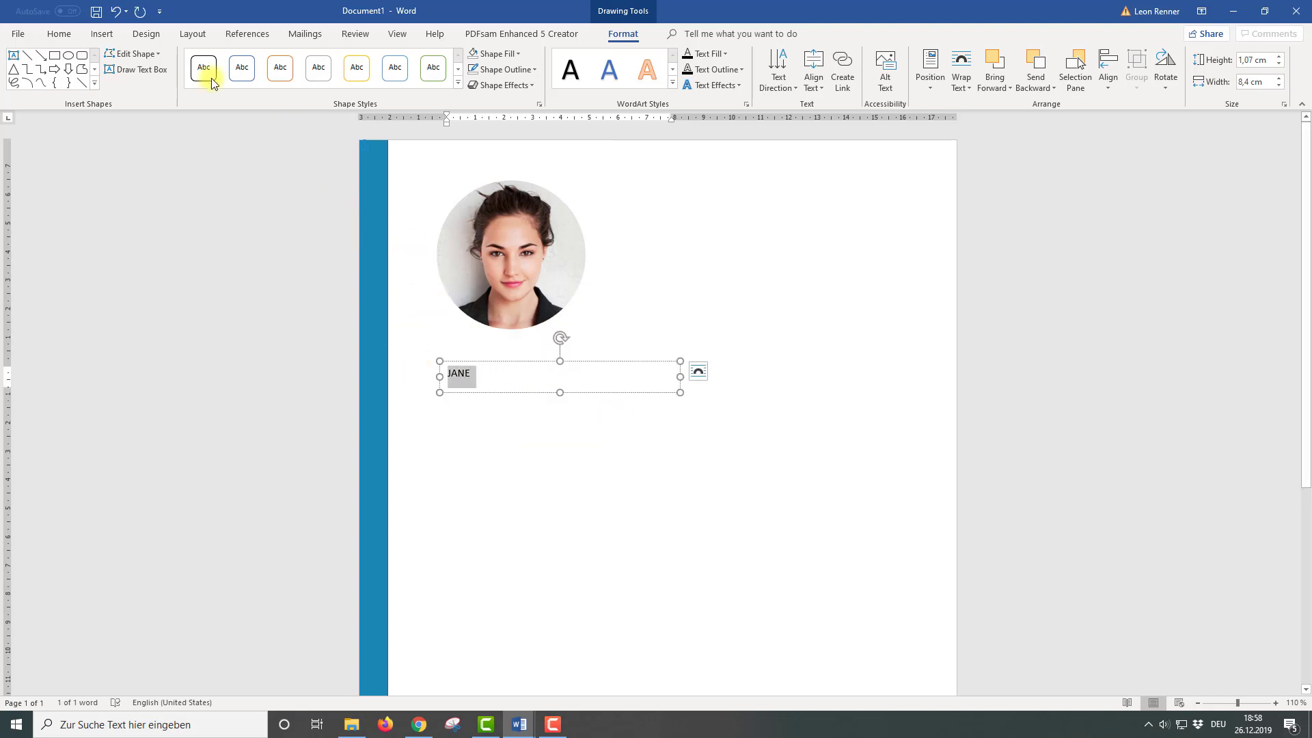
{"action": "left_click", "coordinate": [59, 34]}
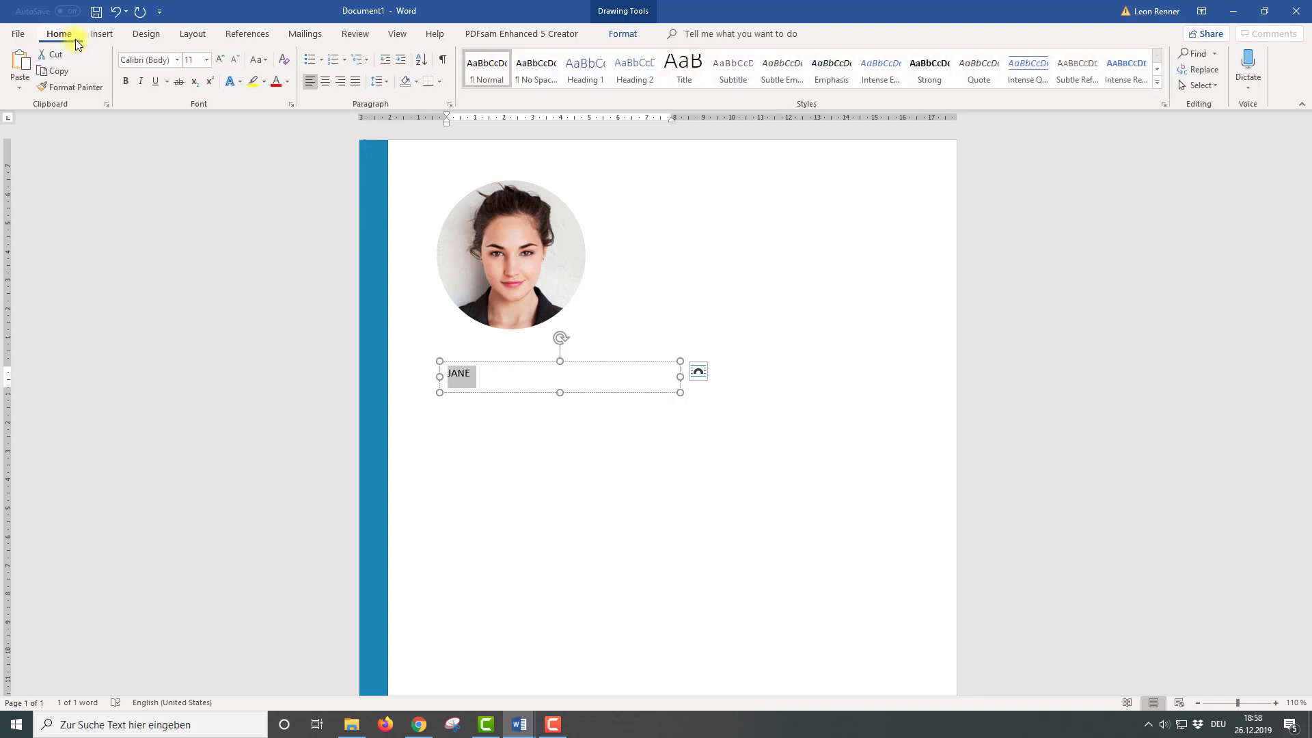
{"action": "left_click", "coordinate": [326, 82]}
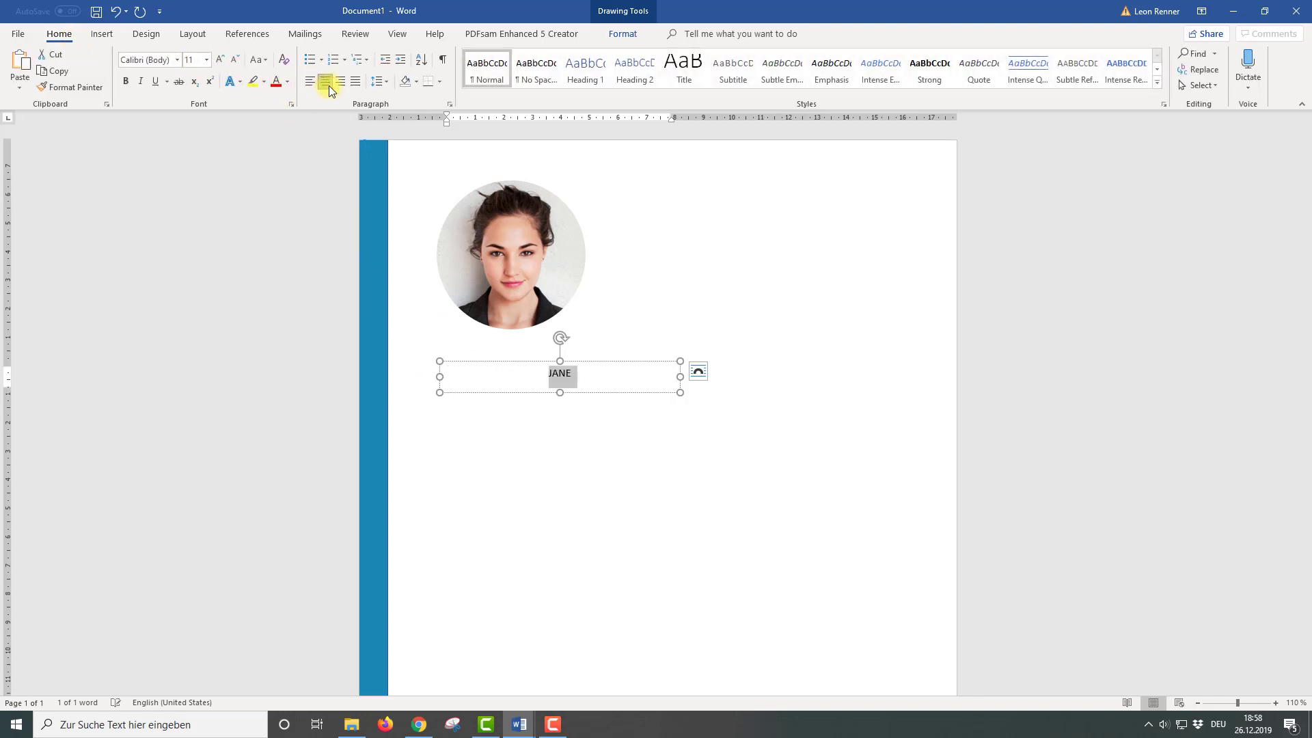
{"action": "left_click", "coordinate": [205, 60]}
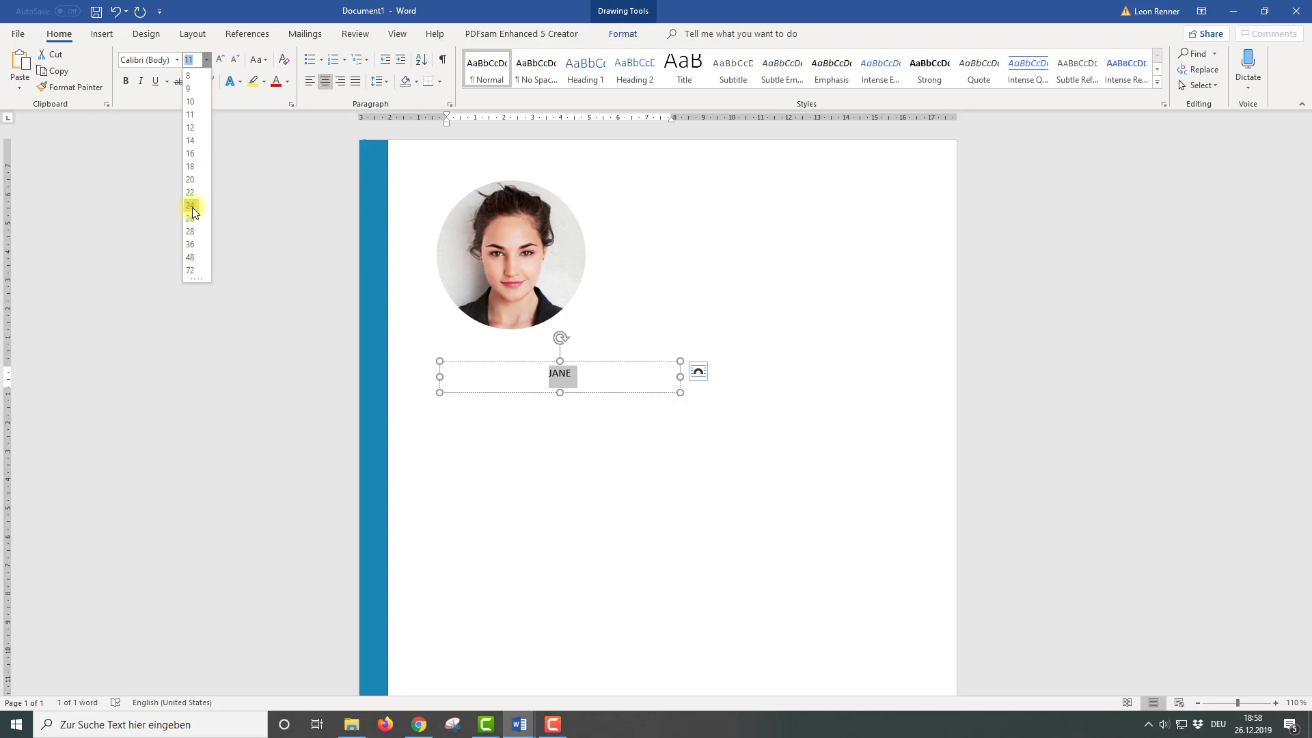
{"action": "left_click", "coordinate": [190, 257]}
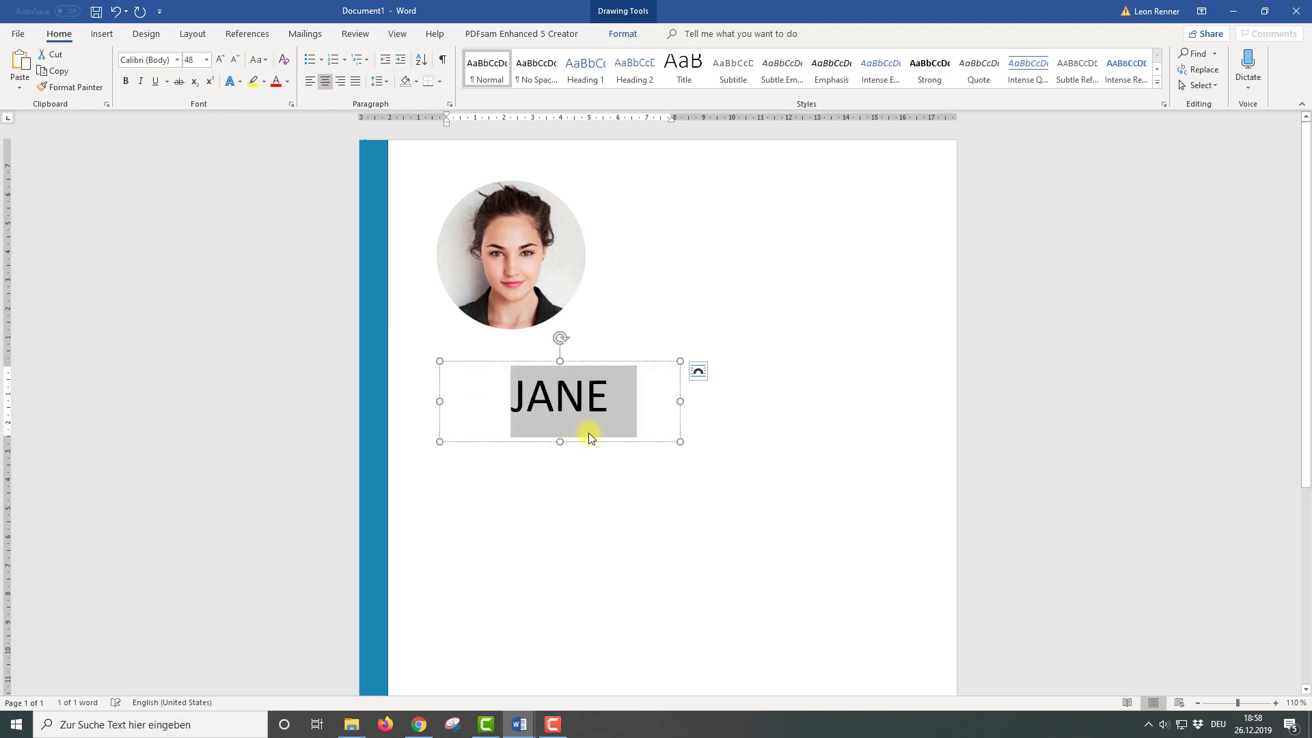
{"action": "left_click_drag", "start_coordinate": [596, 361], "coordinate": [550, 335]}
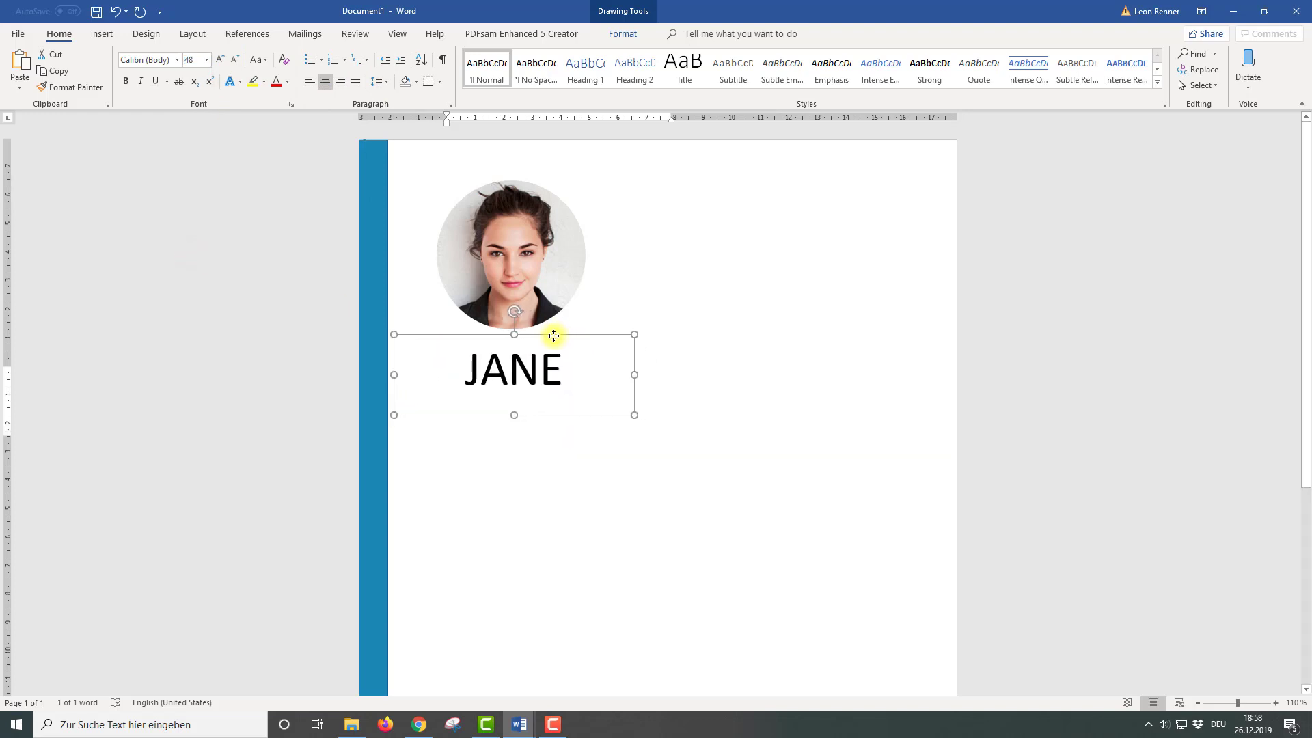
{"action": "left_click_drag", "start_coordinate": [403, 374], "coordinate": [466, 373]}
{"action": "left_click_drag", "start_coordinate": [583, 337], "coordinate": [556, 380]}
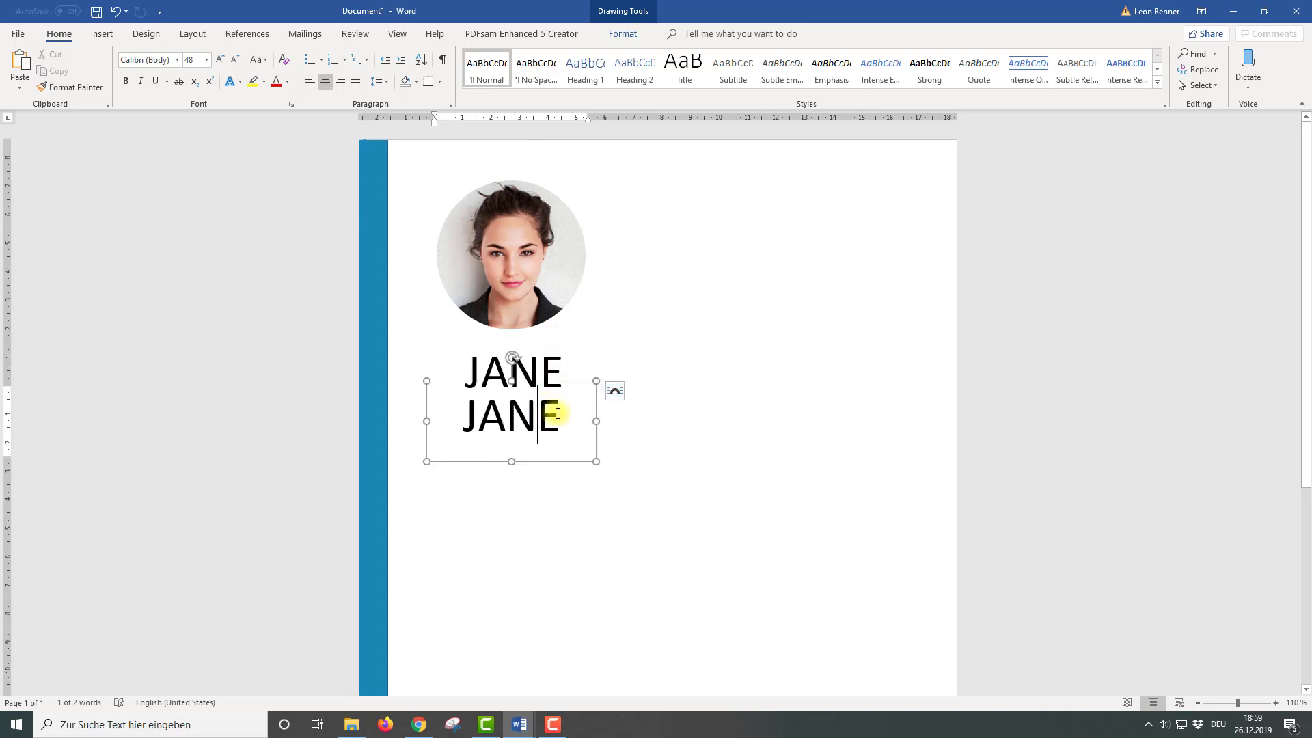
Change the duplicate box's text to SMITH and make it bold
{"action": "double_click", "coordinate": [467, 417]}
{"action": "type", "text": "SMITH"}
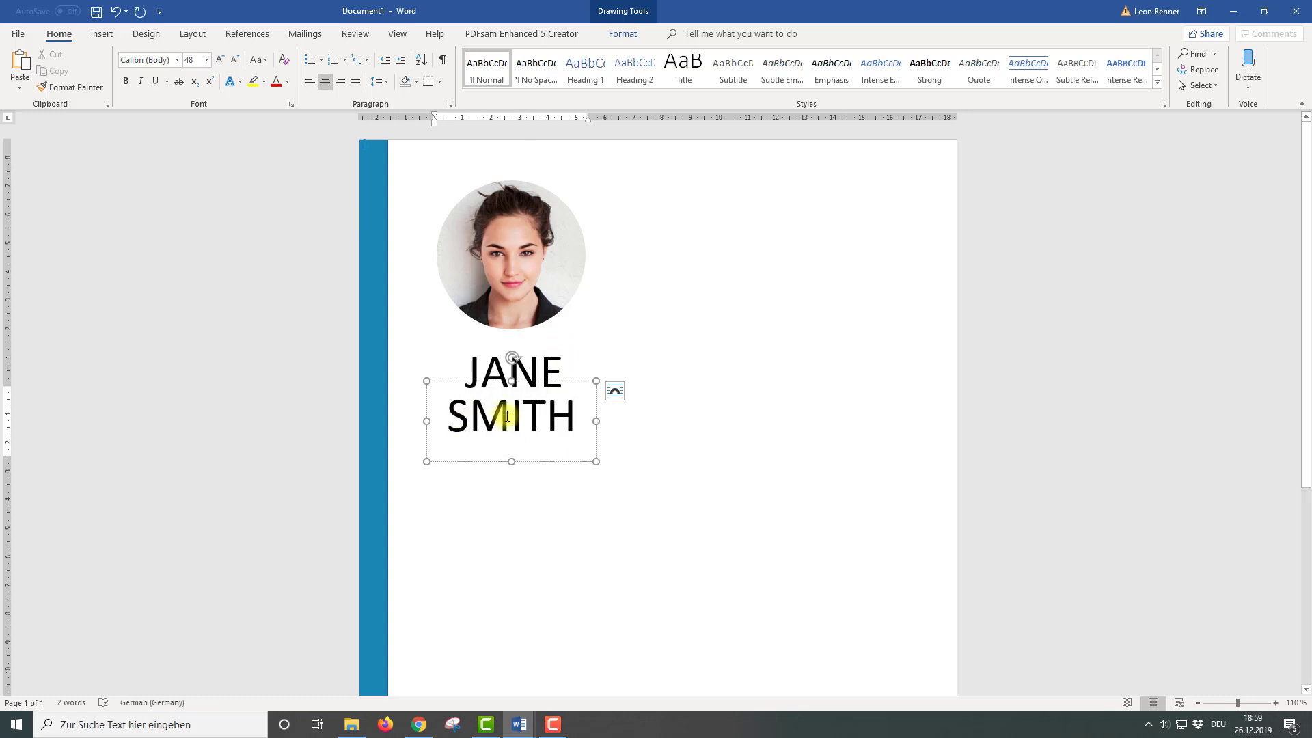
{"action": "key", "text": "ctrl+a"}
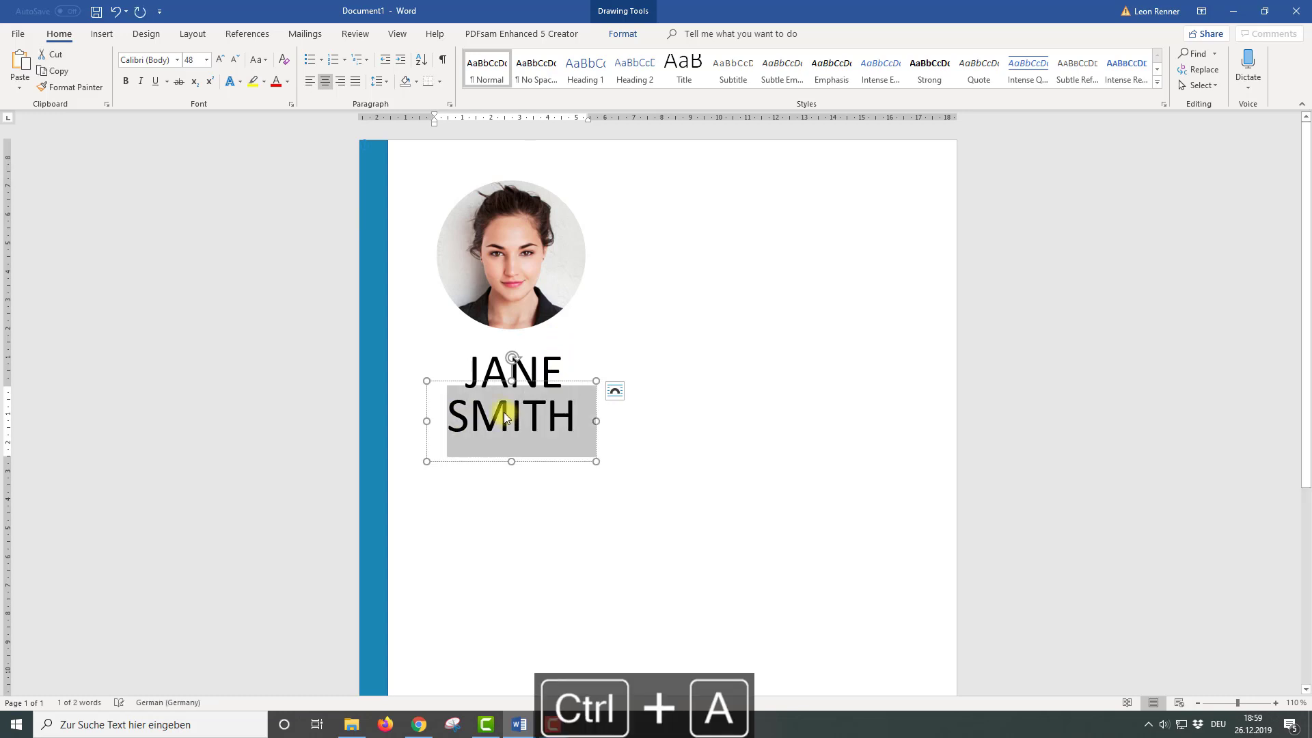
{"action": "left_click", "coordinate": [131, 81]}
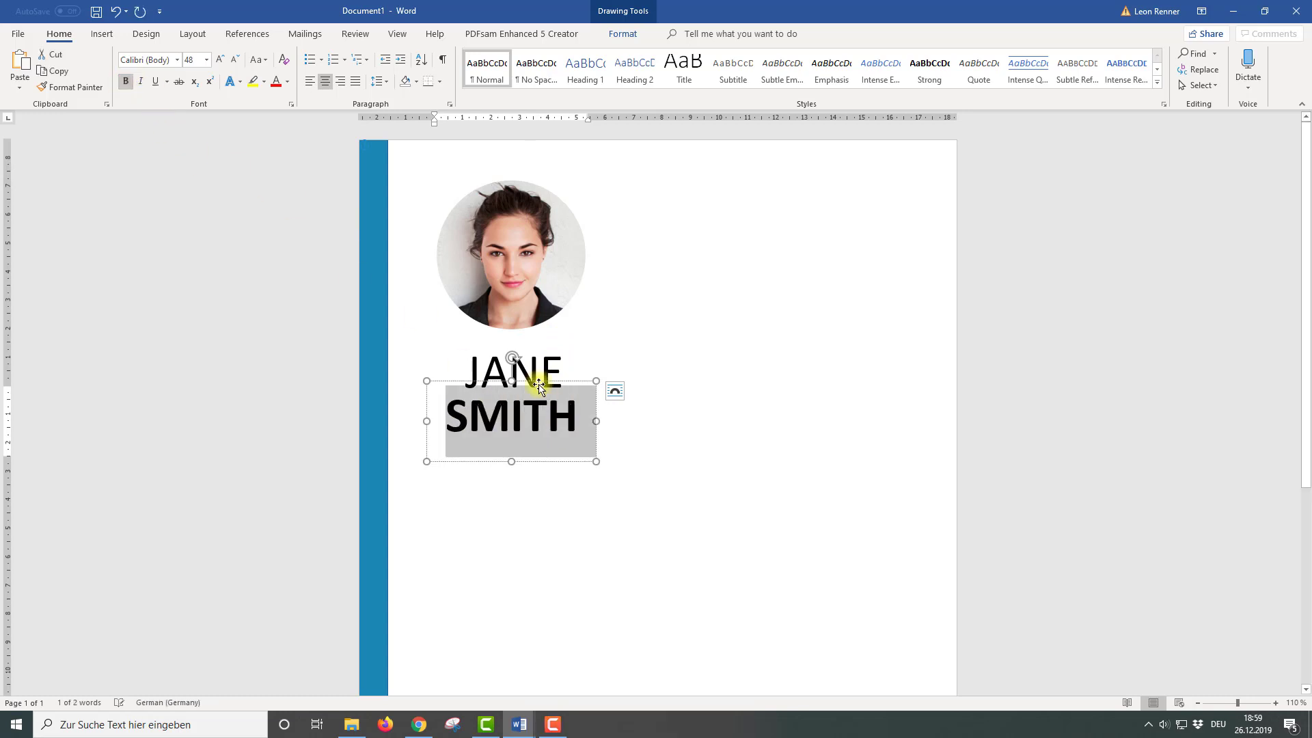
Move the SMITH box up closer beneath JANE
{"action": "left_click", "coordinate": [570, 382]}
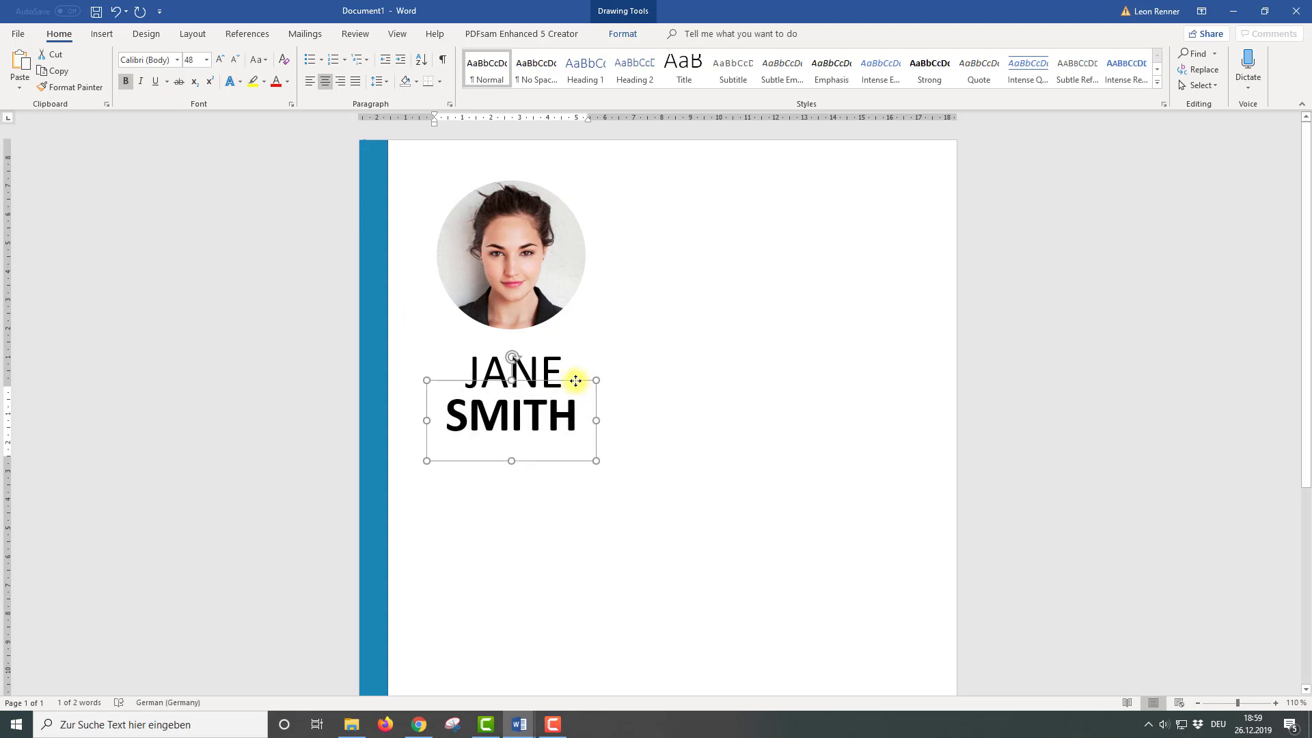
{"action": "left_click", "coordinate": [479, 343]}
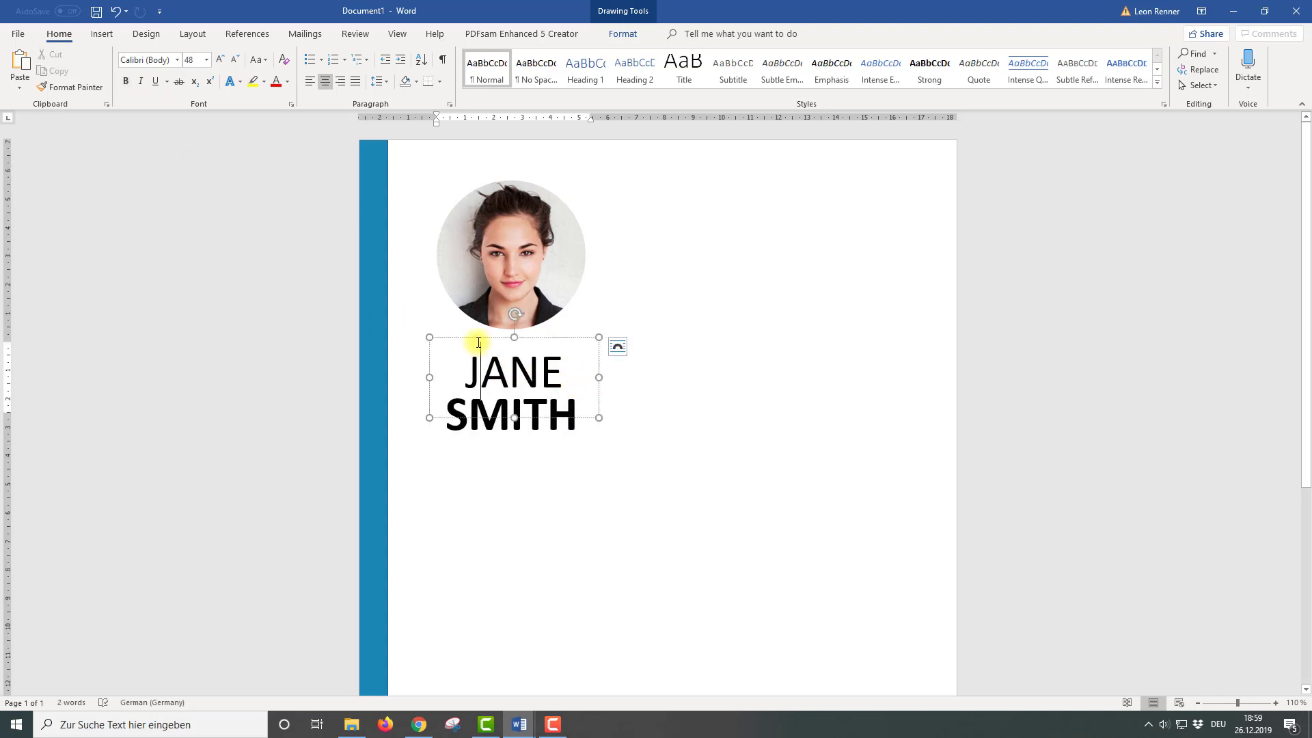
{"action": "left_click", "coordinate": [472, 410]}
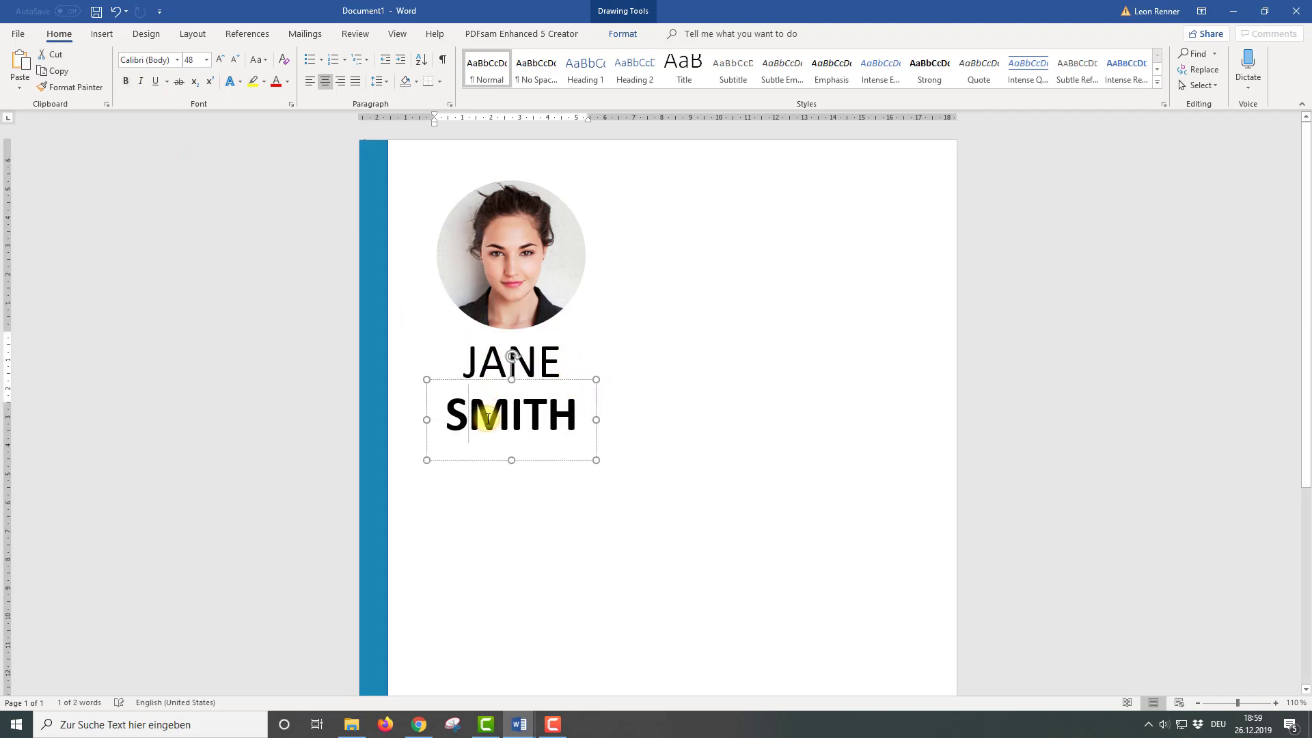
{"action": "left_click_drag", "start_coordinate": [462, 378], "coordinate": [464, 366]}
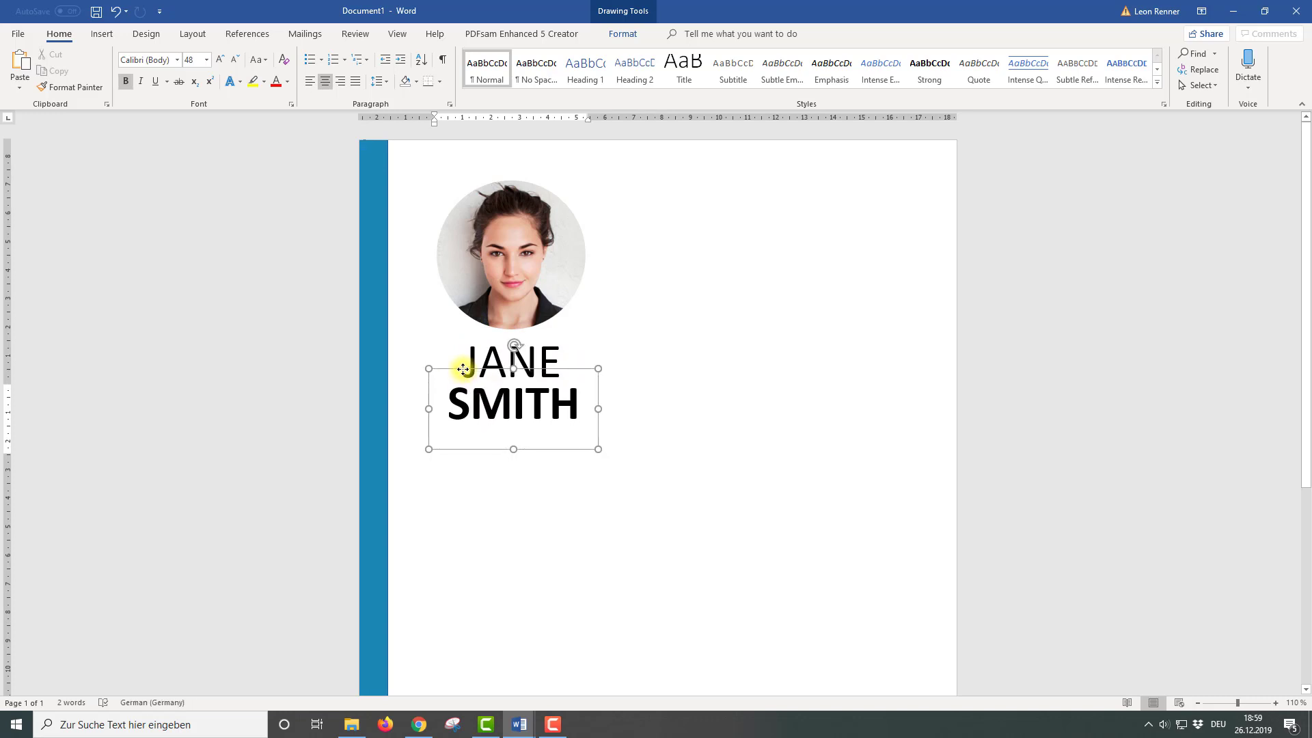
{"action": "left_click", "coordinate": [722, 406]}
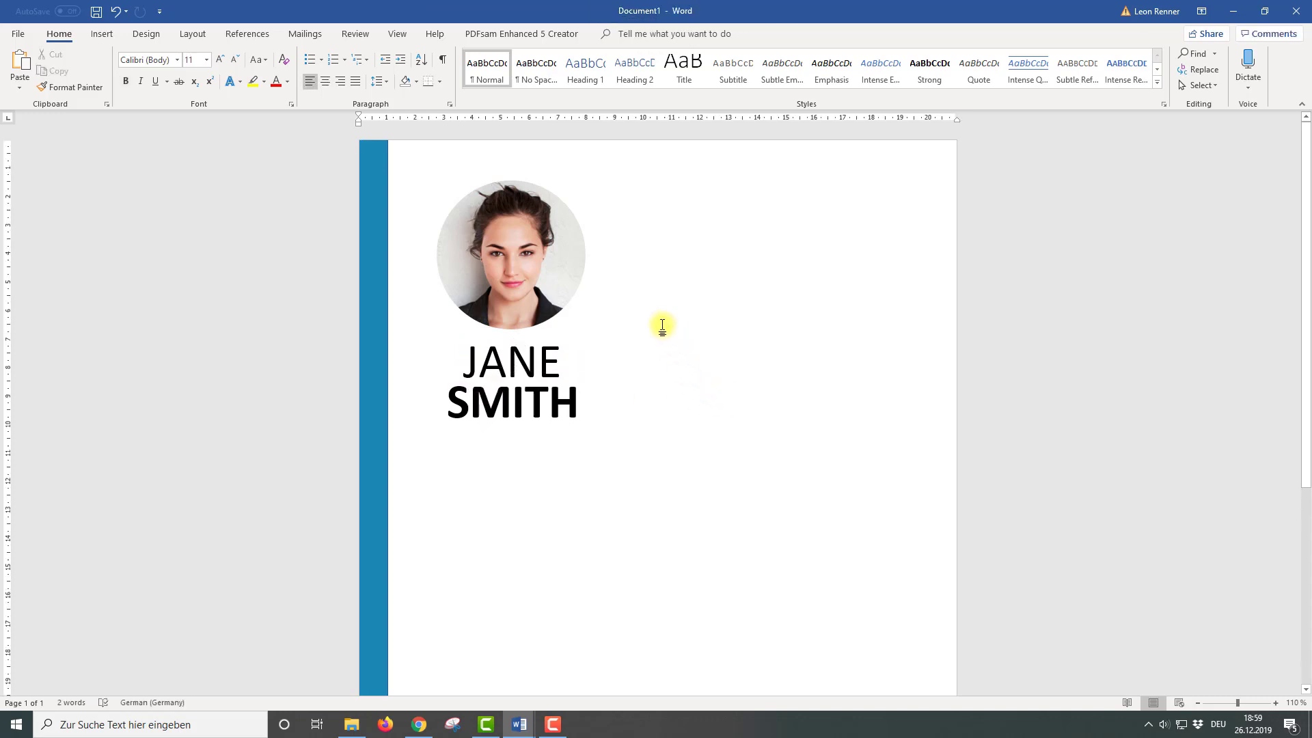
{"action": "scroll", "coordinate": [652, 312], "scroll_direction": "down", "scroll_amount": 1, "text": "ctrl"}
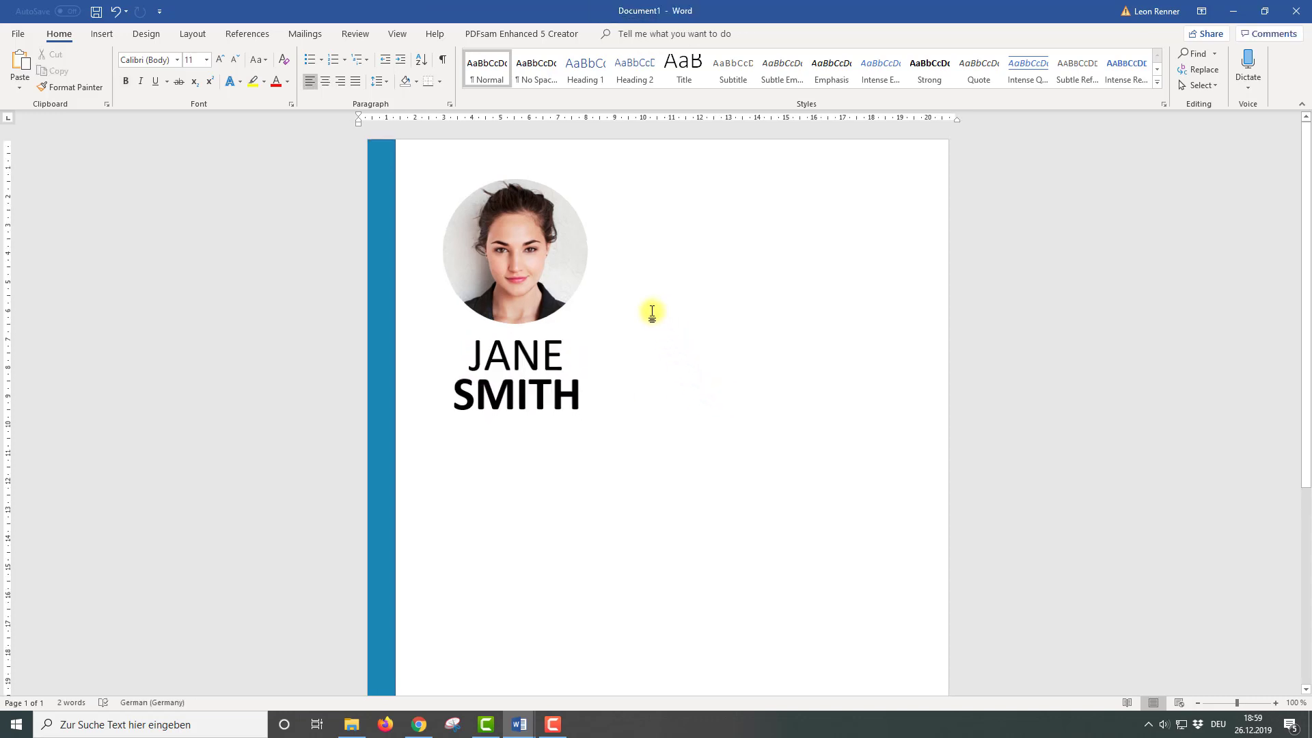
Draw a rectangle below the name and rotate it to lie horizontally
{"action": "left_click", "coordinate": [101, 34]}
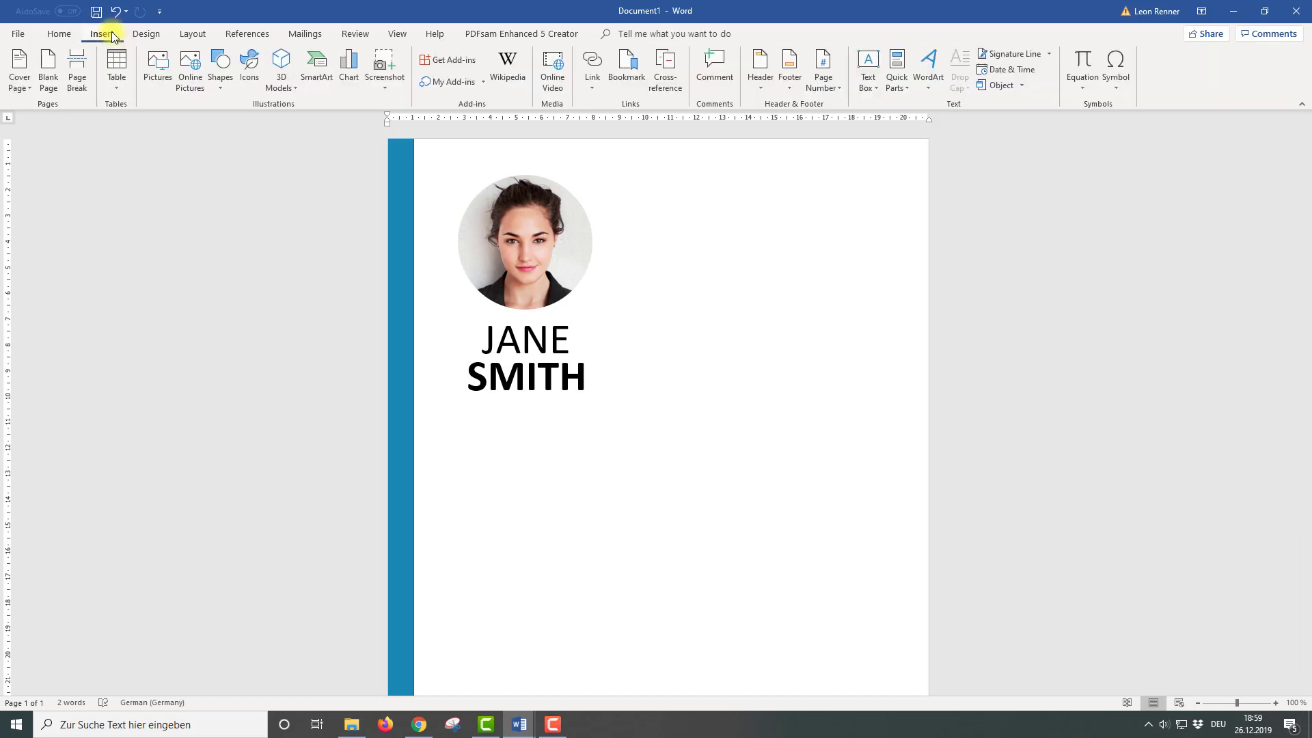
{"action": "left_click", "coordinate": [228, 86]}
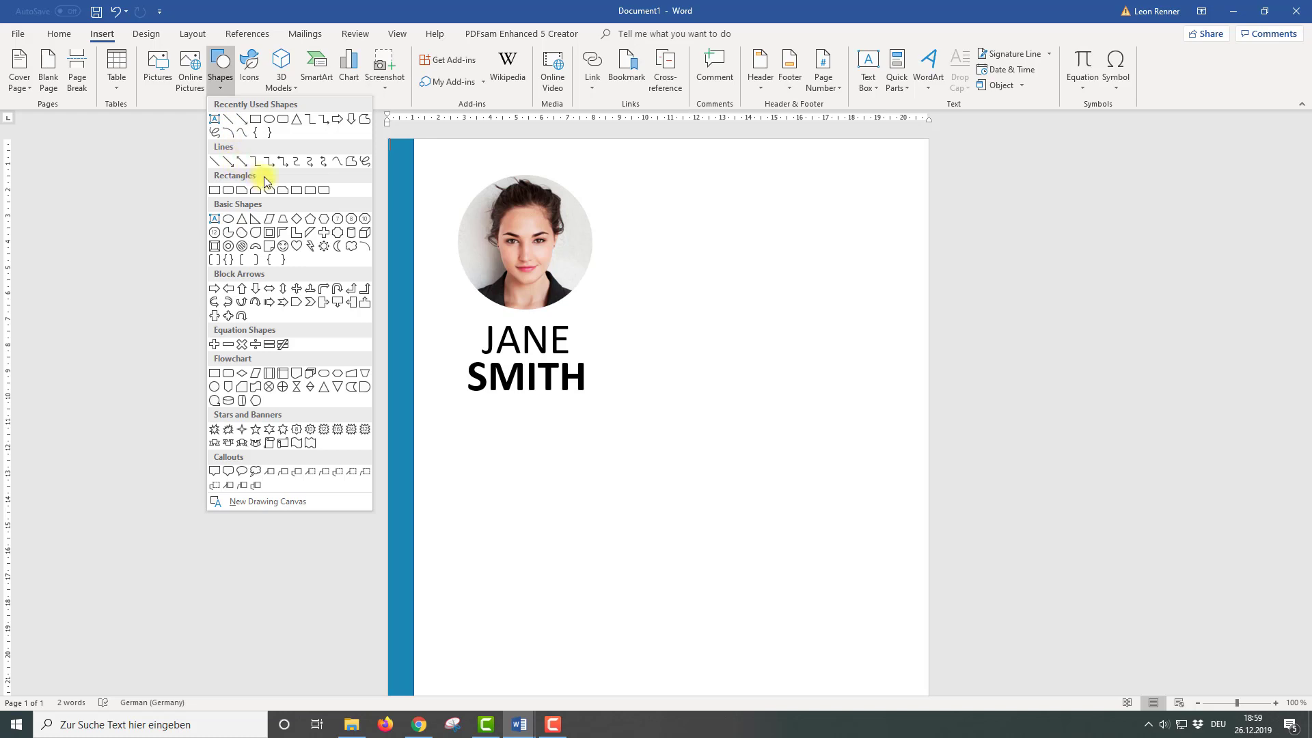
{"action": "left_click", "coordinate": [311, 190]}
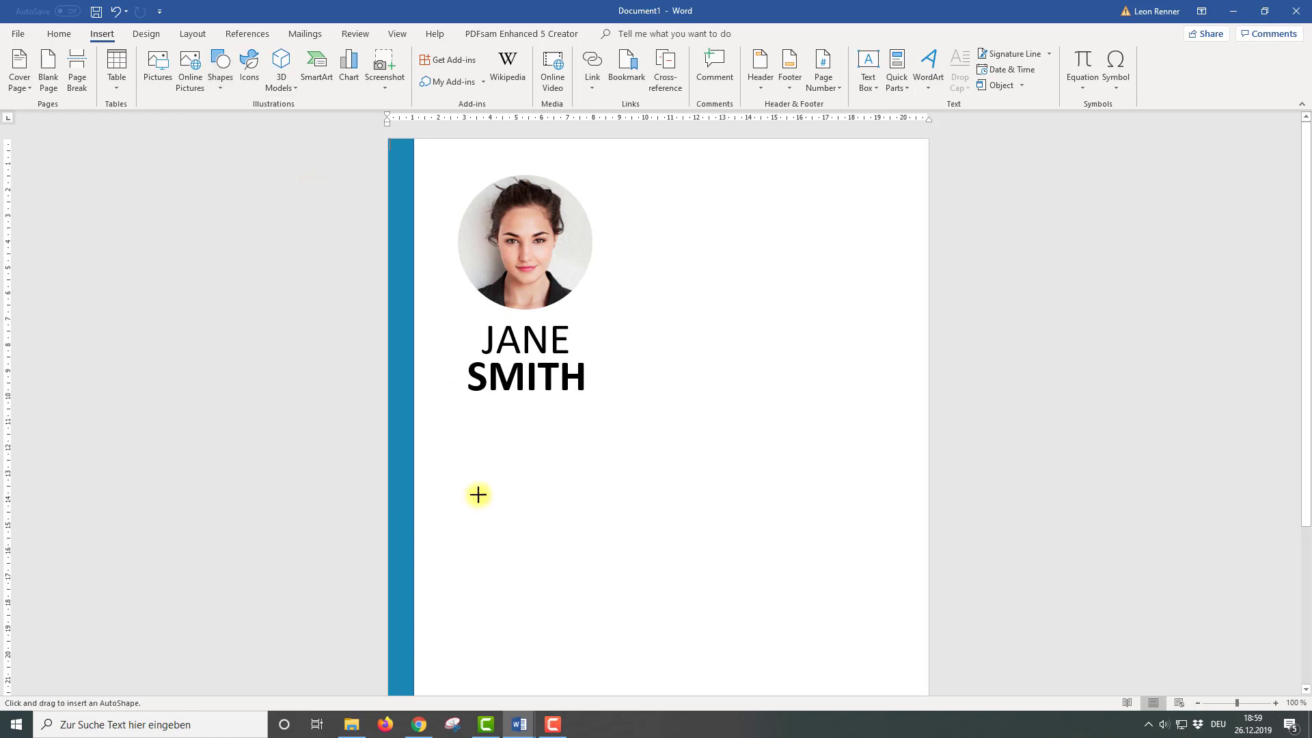
{"action": "left_click_drag", "start_coordinate": [477, 450], "coordinate": [511, 607]}
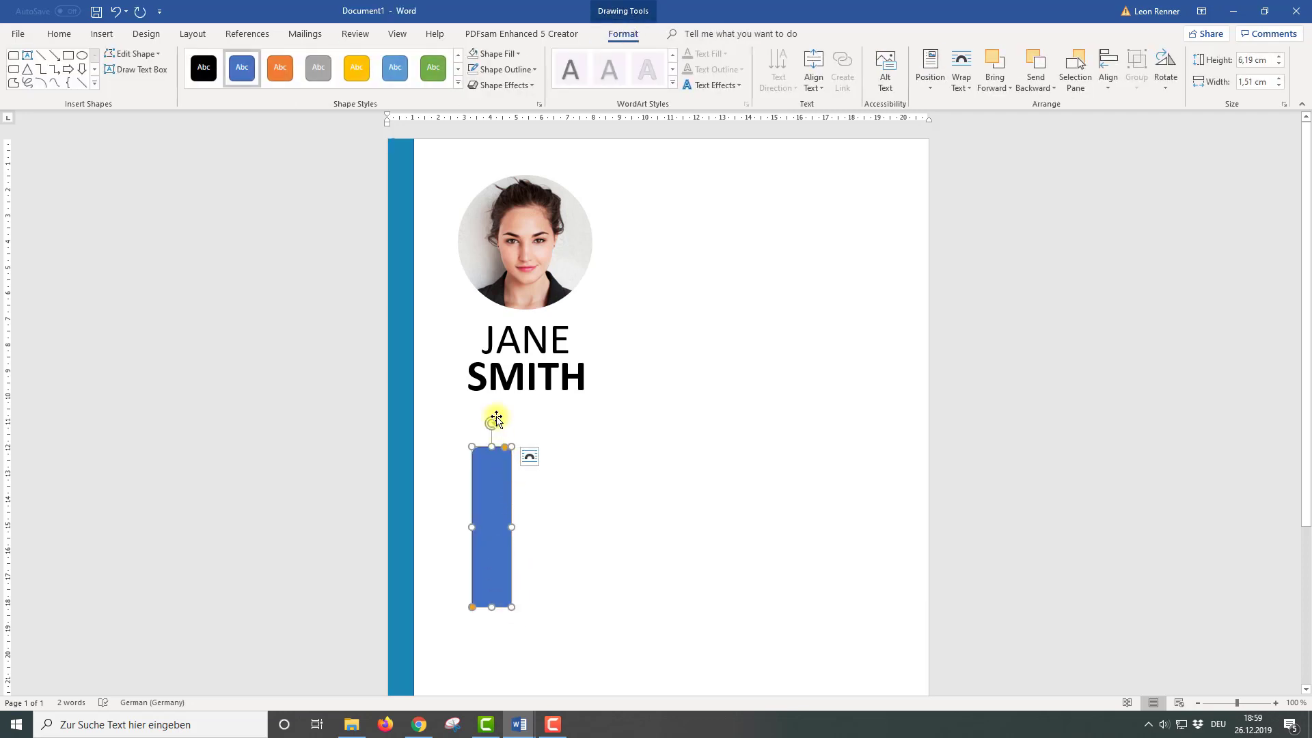
{"action": "left_click_drag", "start_coordinate": [511, 421], "coordinate": [571, 458]}
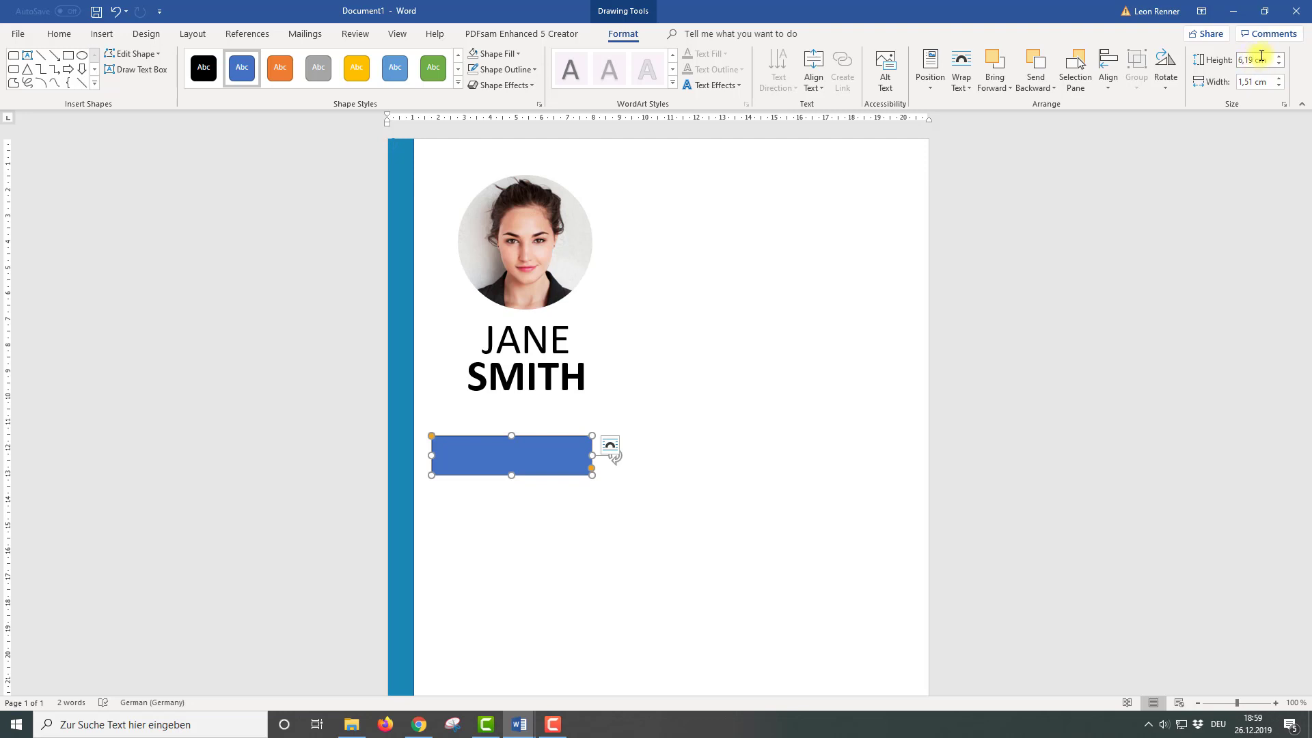
Size the bar to 6,8 cm by 1,3 cm and place it just under SMITH
{"action": "key", "text": "Return"}
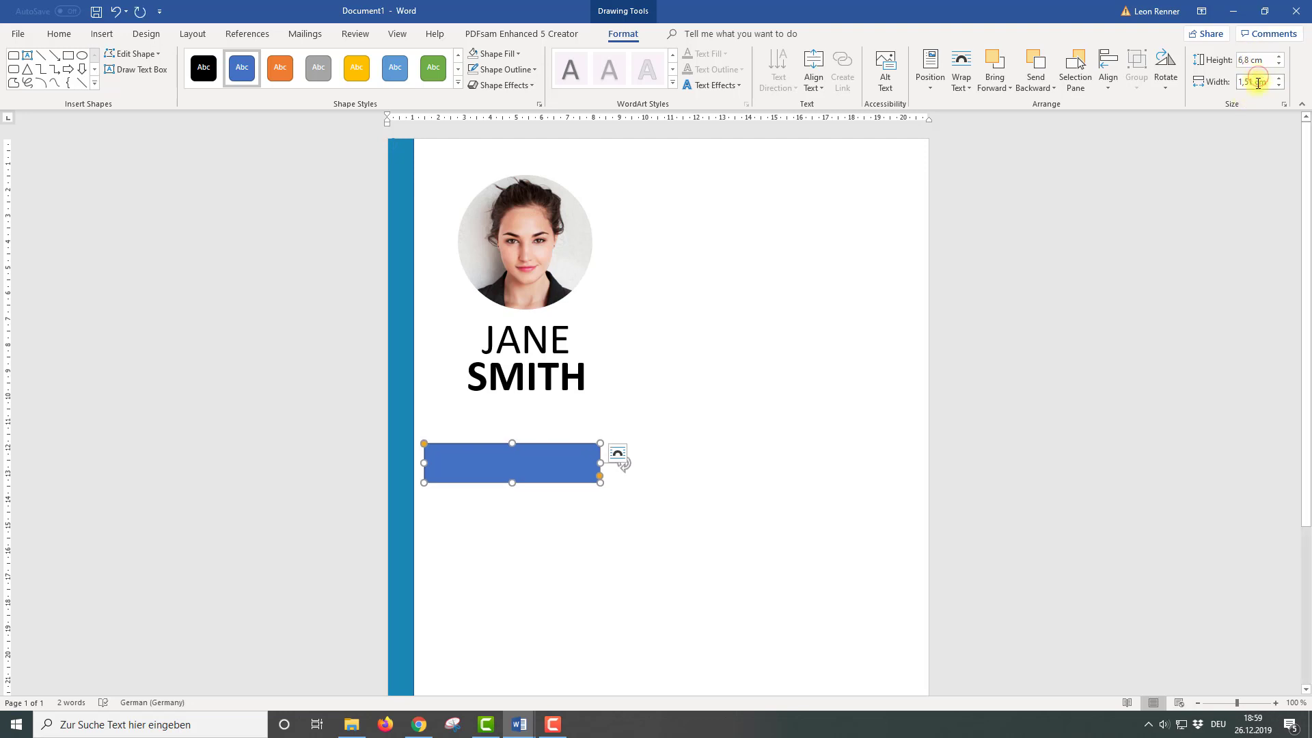
{"action": "left_click", "coordinate": [1256, 82]}
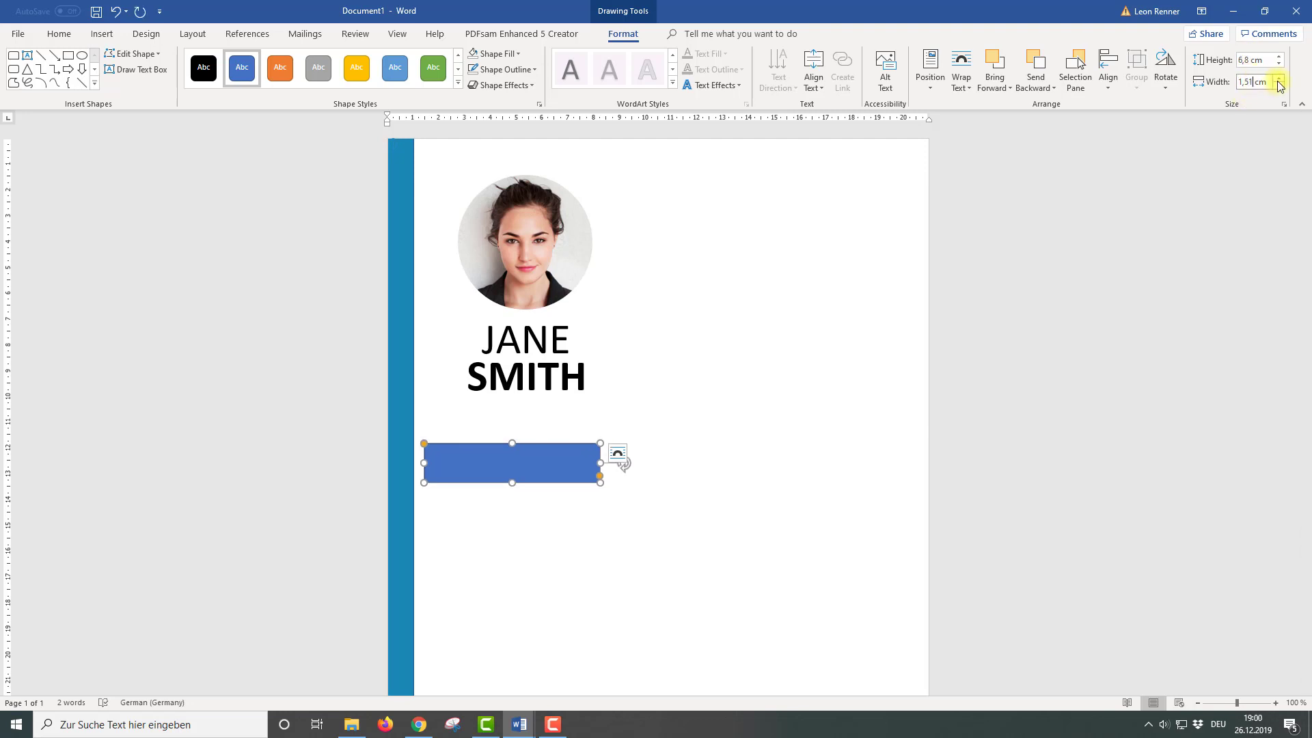
{"action": "type", "text": "1,3"}
{"action": "key", "text": "Return"}
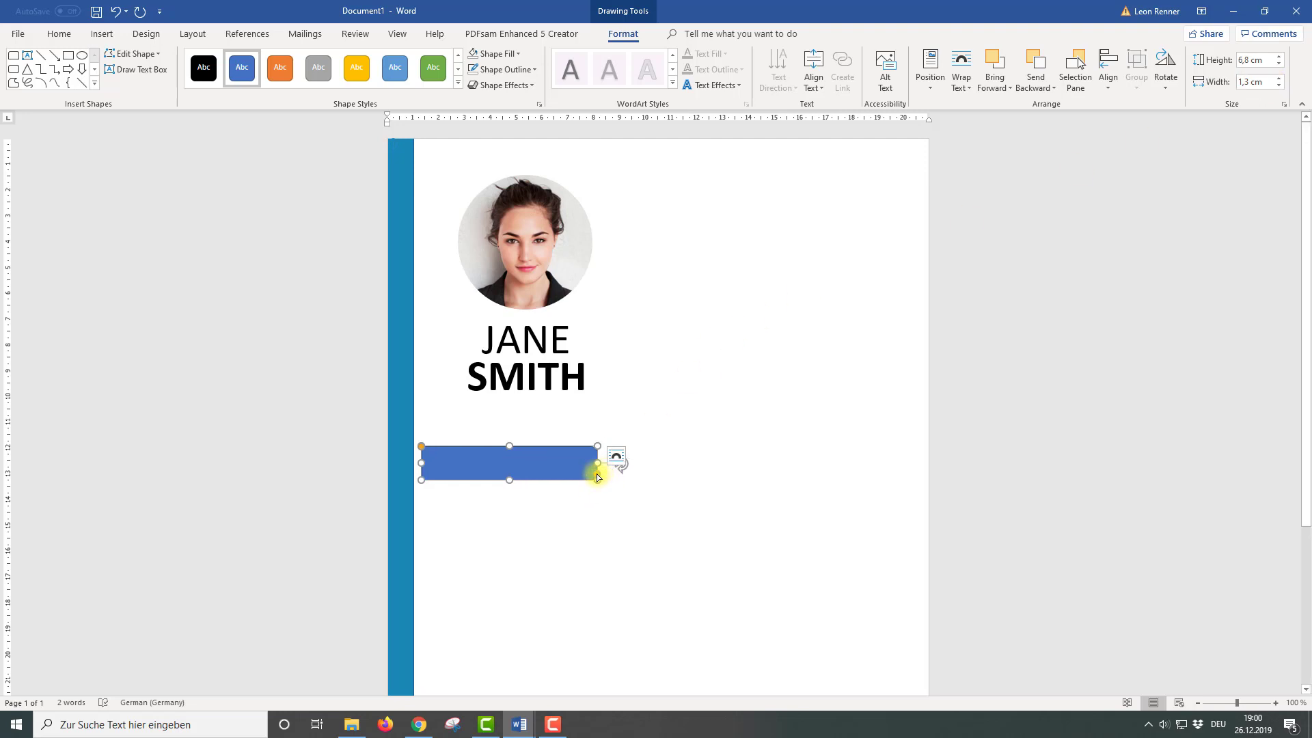
{"action": "left_click_drag", "start_coordinate": [597, 477], "coordinate": [599, 472]}
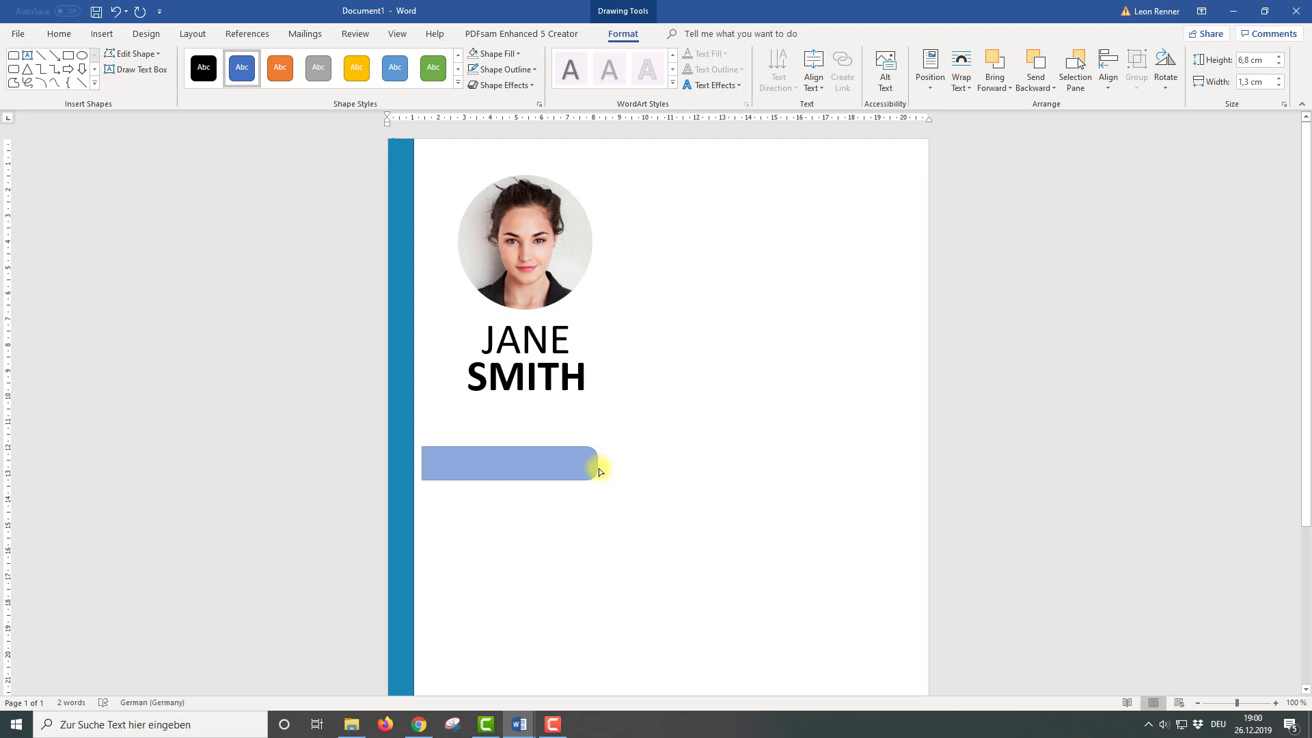
{"action": "left_click_drag", "start_coordinate": [599, 473], "coordinate": [533, 418]}
{"action": "left_click_drag", "start_coordinate": [533, 420], "coordinate": [533, 430]}
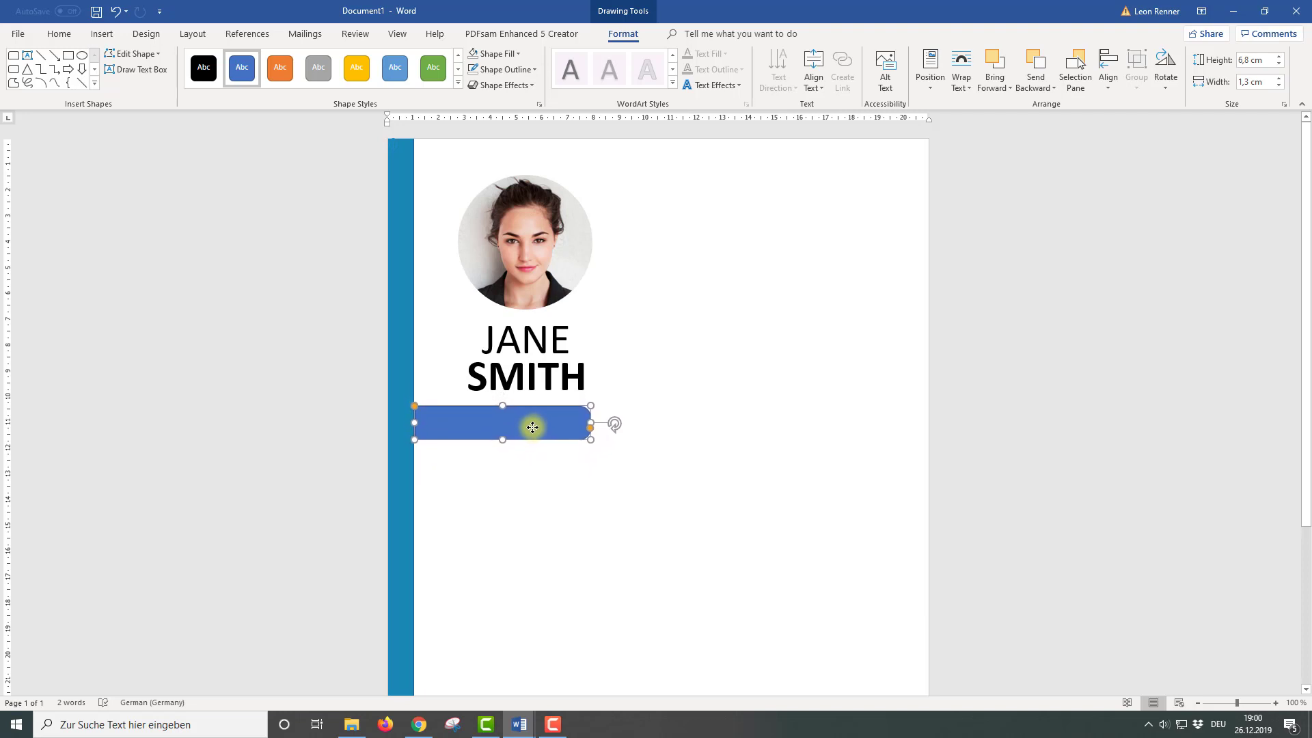
Fill the bar with White, Background 1, Darker 25% and remove its outline
{"action": "left_click", "coordinate": [518, 55]}
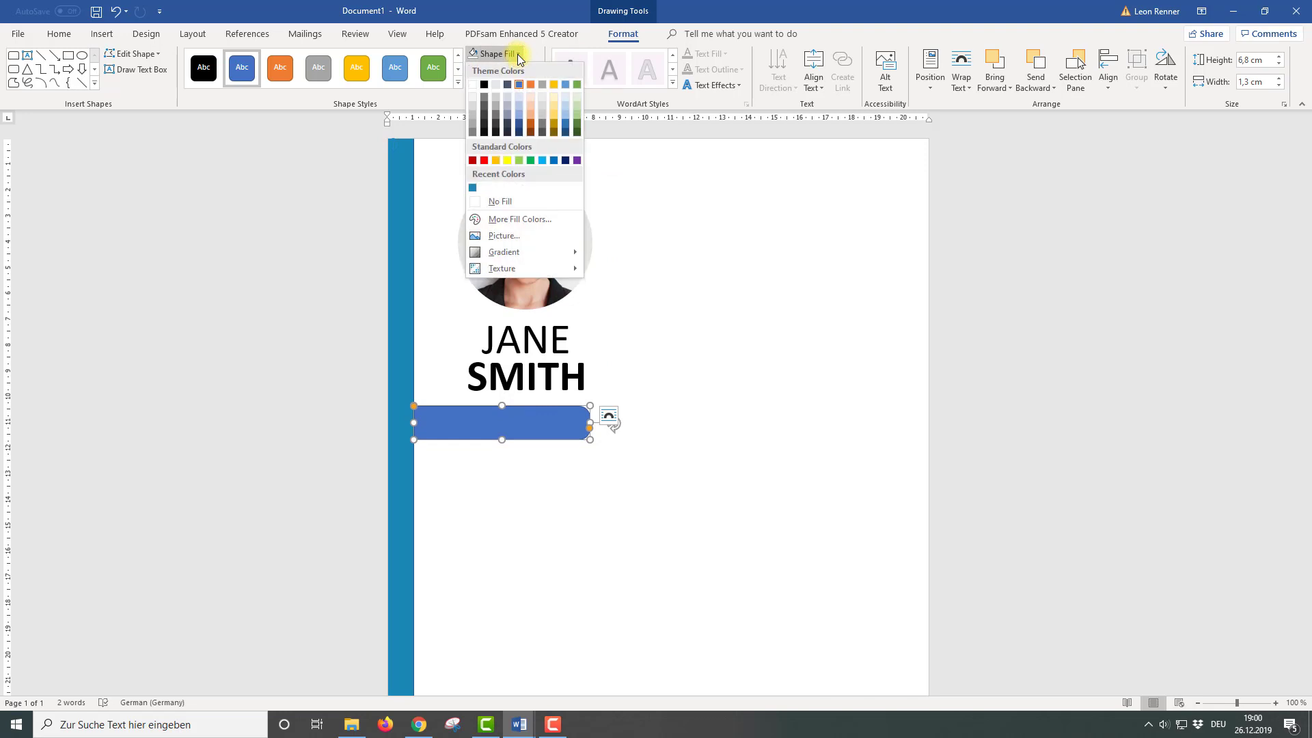
{"action": "left_click", "coordinate": [473, 120]}
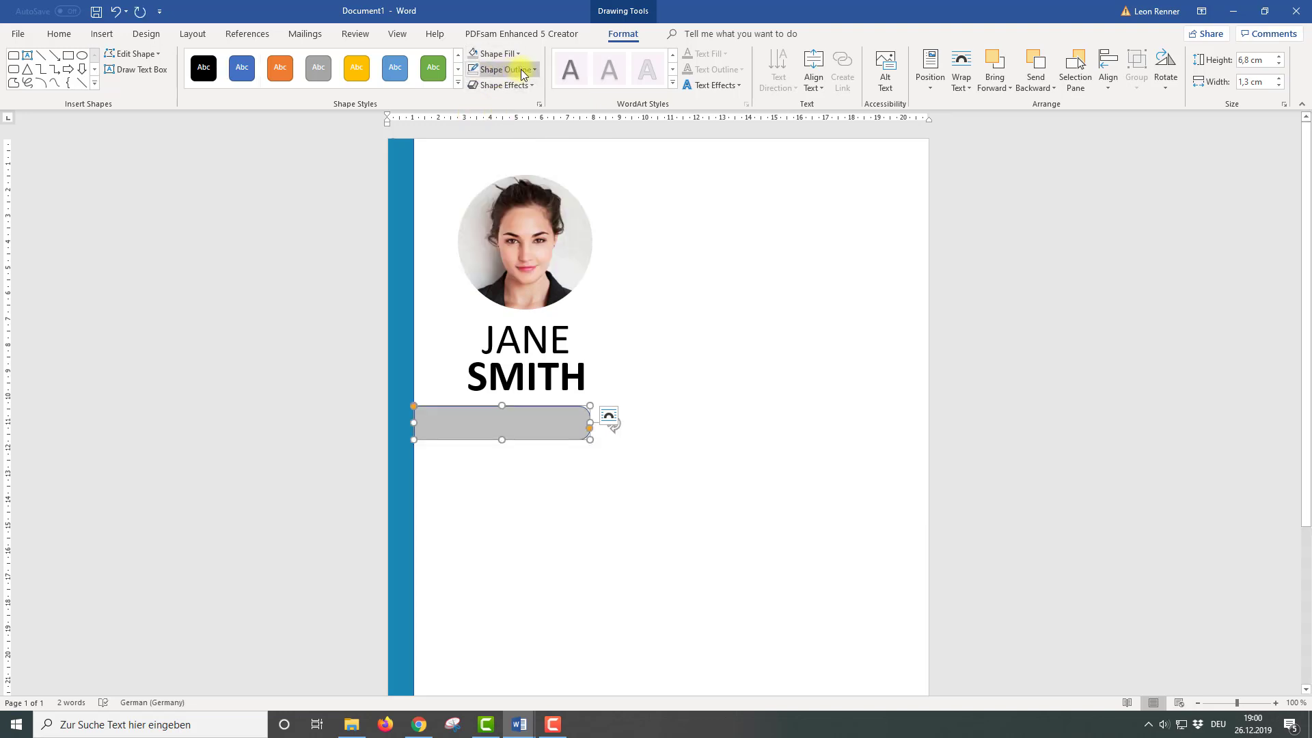
{"action": "left_click", "coordinate": [521, 68]}
{"action": "left_click", "coordinate": [485, 216]}
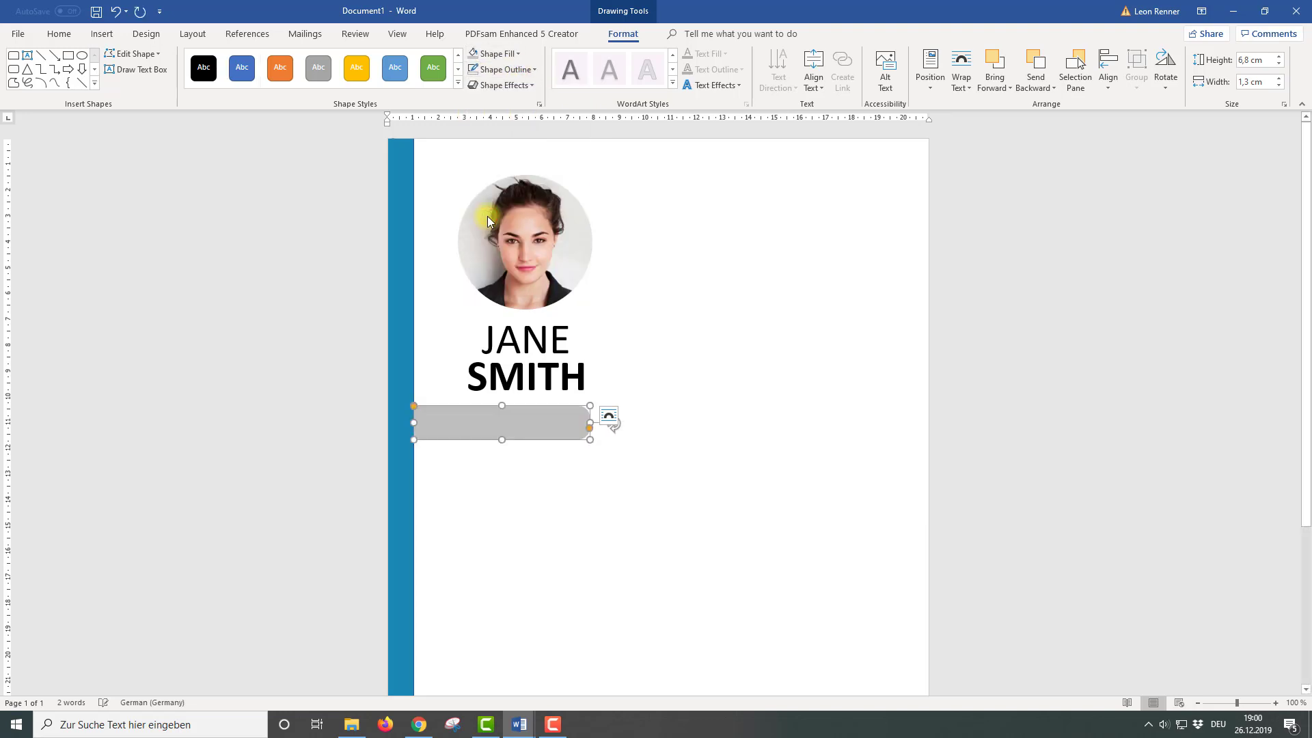
{"action": "left_click", "coordinate": [549, 482]}
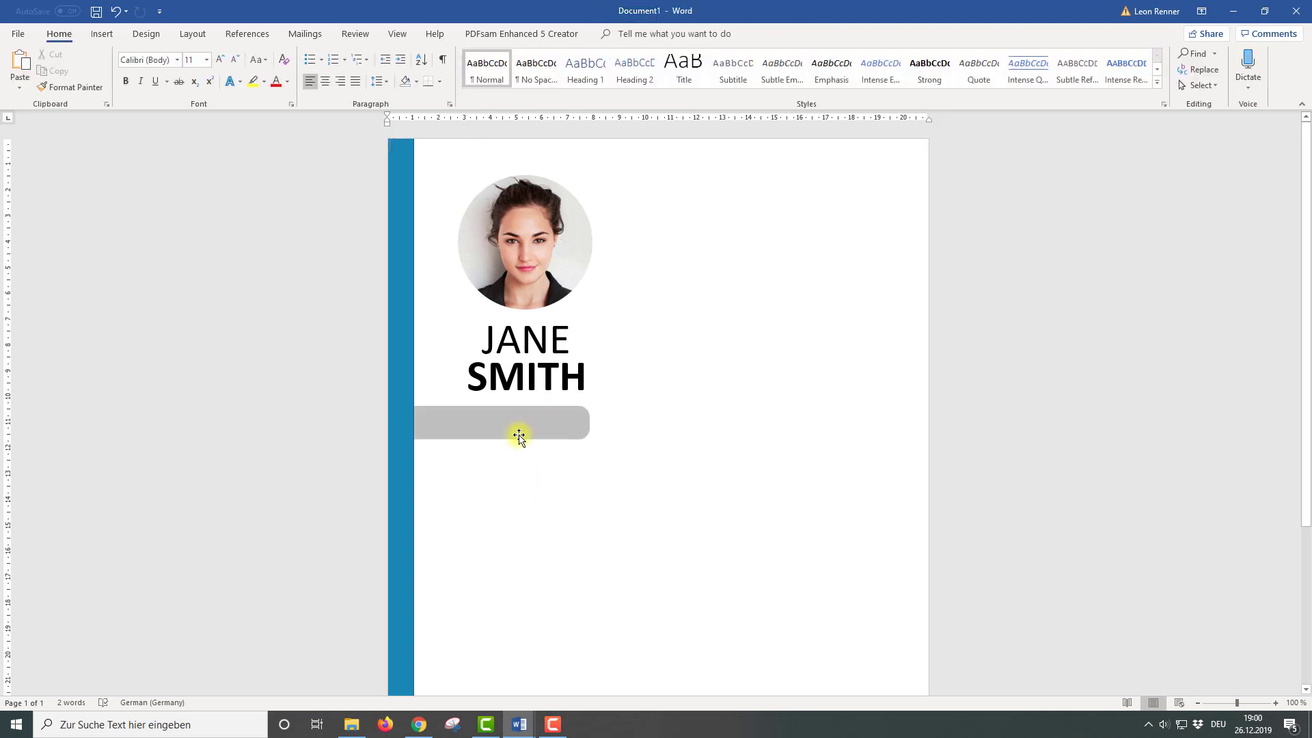
{"action": "left_click", "coordinate": [101, 38]}
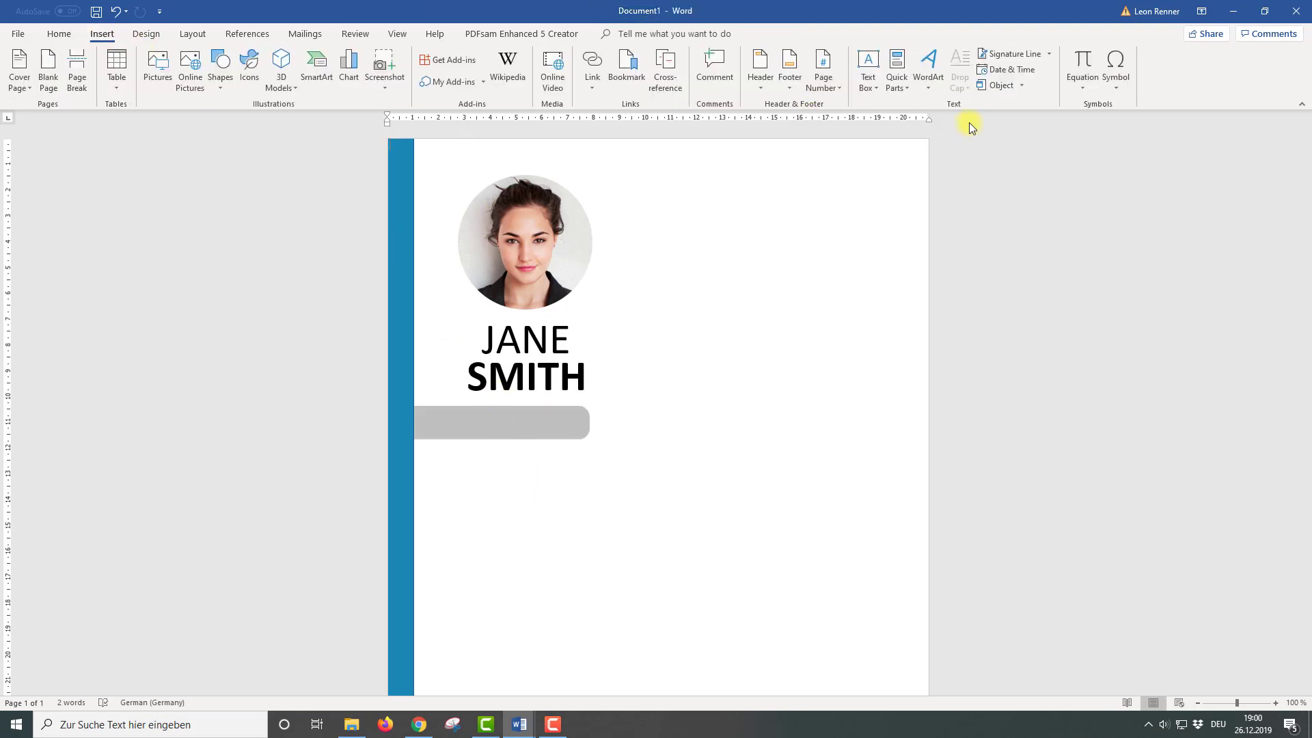
Insert a simple text box below the grey bar with no fill and no outline
{"action": "left_click", "coordinate": [867, 73]}
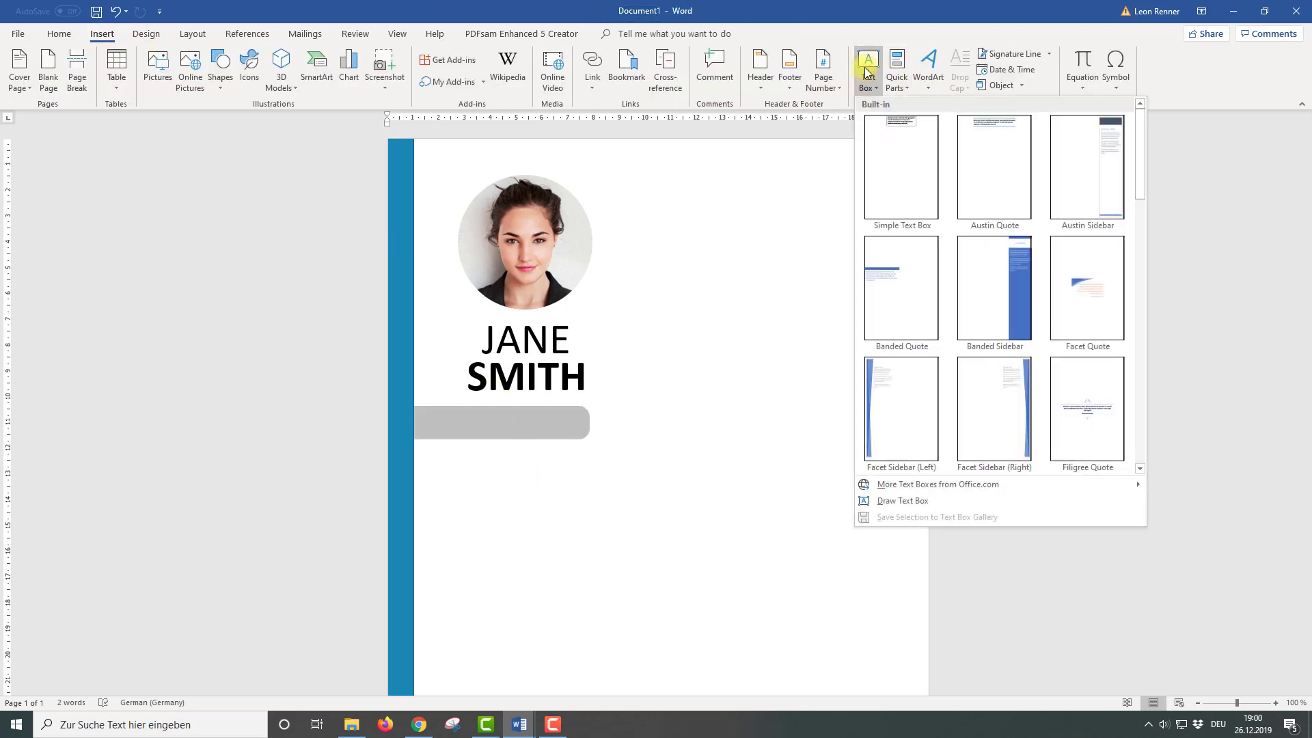
{"action": "left_click", "coordinate": [870, 161]}
{"action": "left_click_drag", "start_coordinate": [687, 151], "coordinate": [581, 469]}
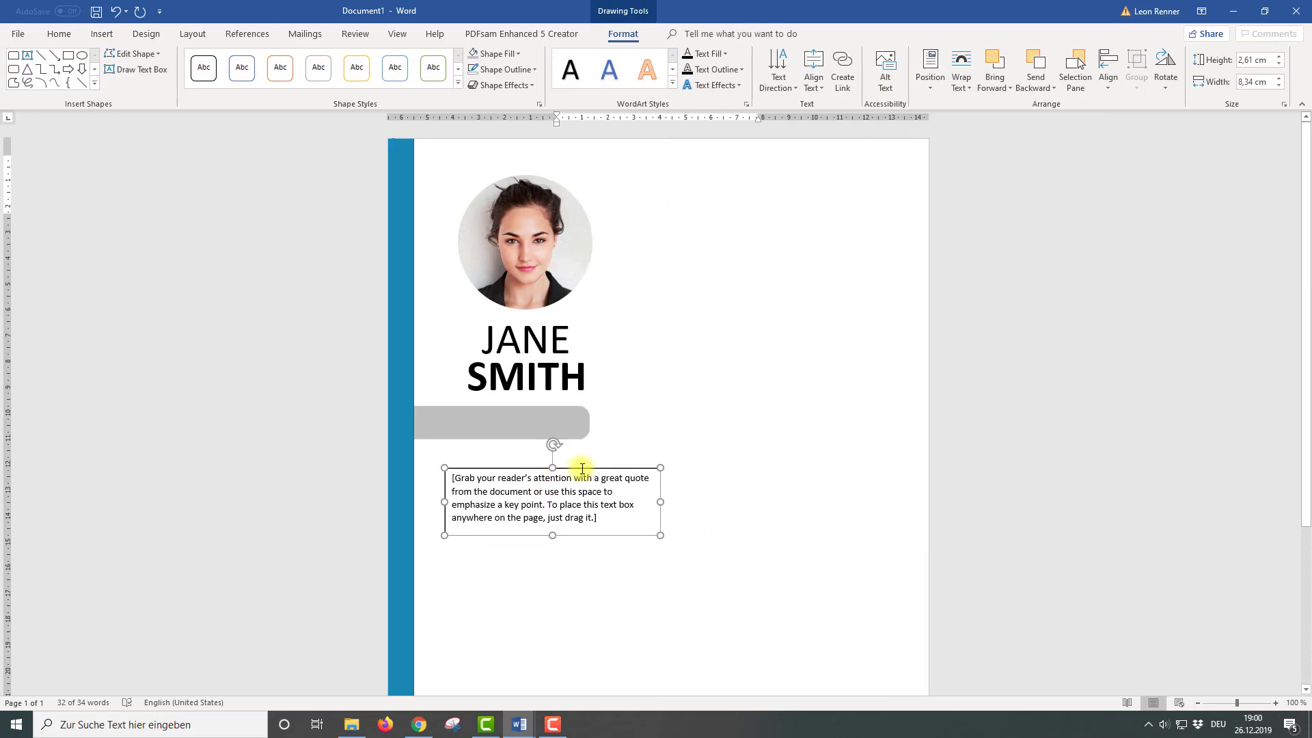
{"action": "left_click", "coordinate": [495, 53]}
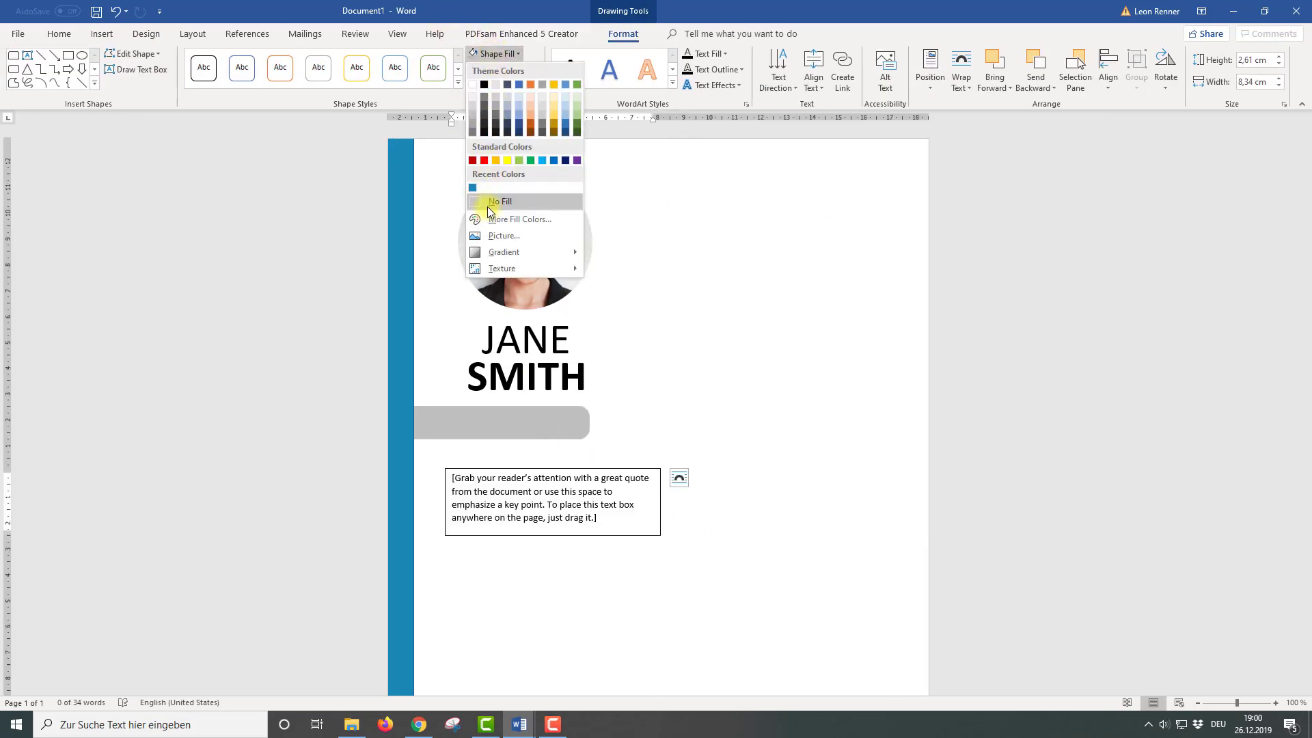
{"action": "left_click", "coordinate": [486, 207]}
{"action": "left_click", "coordinate": [506, 69]}
{"action": "left_click", "coordinate": [502, 217]}
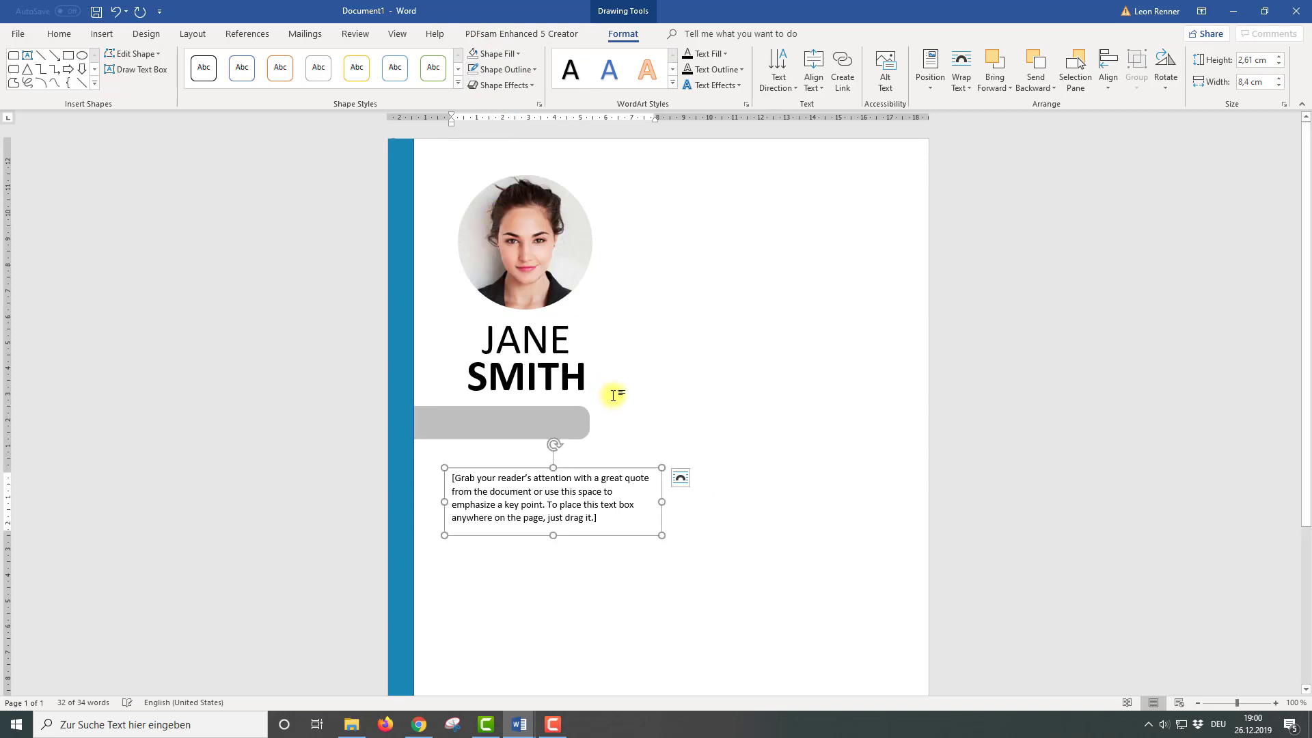
Replace the placeholder with PROFILE in bold 20 pt
{"action": "left_click", "coordinate": [604, 520]}
{"action": "left_click_drag", "start_coordinate": [604, 520], "coordinate": [427, 477]}
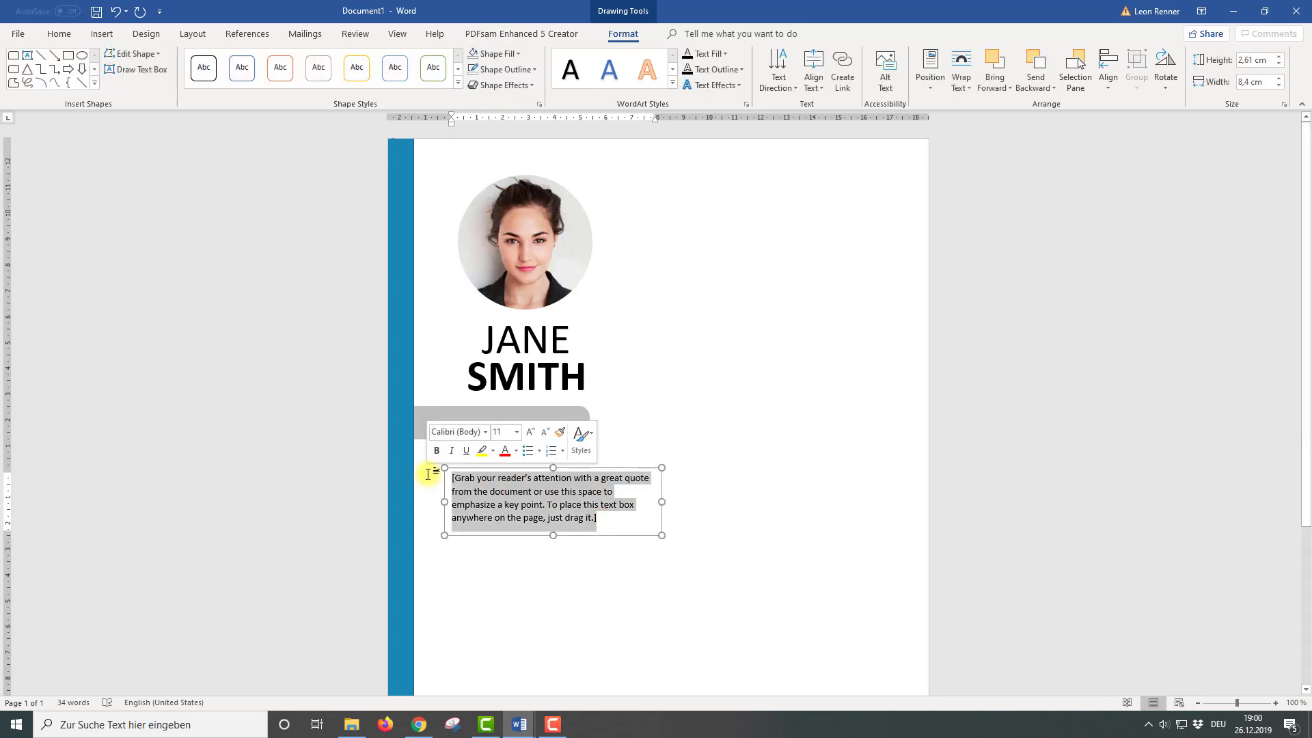
{"action": "type", "text": "PROFILE"}
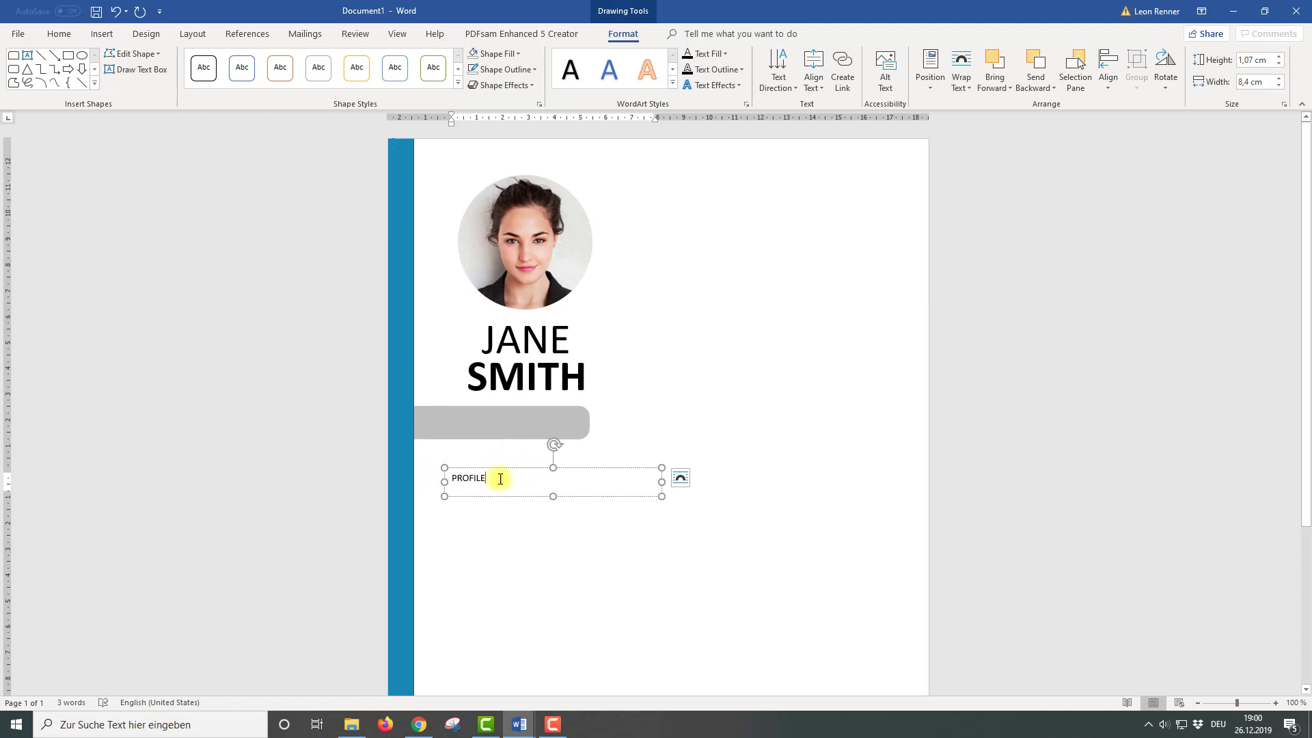
{"action": "left_click_drag", "start_coordinate": [499, 478], "coordinate": [451, 479]}
{"action": "left_click", "coordinate": [464, 456]}
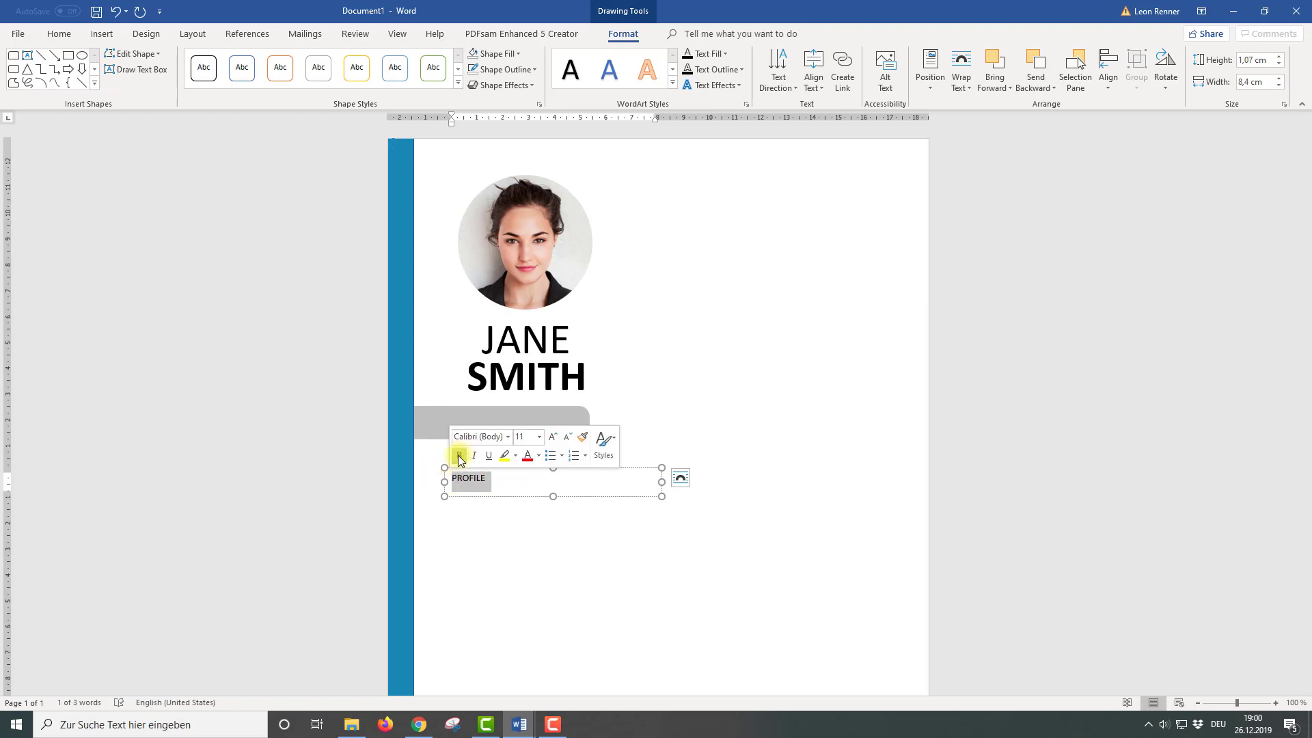
{"action": "left_click", "coordinate": [539, 436]}
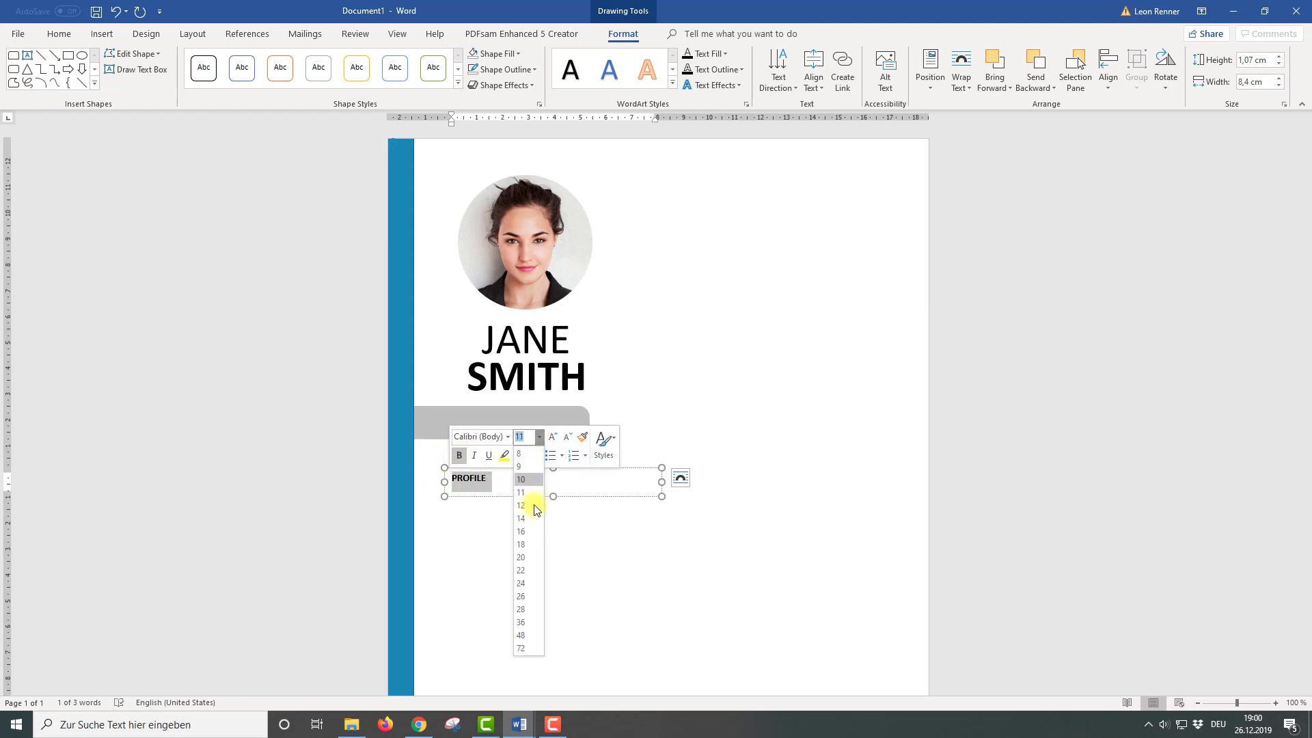
{"action": "left_click", "coordinate": [533, 557]}
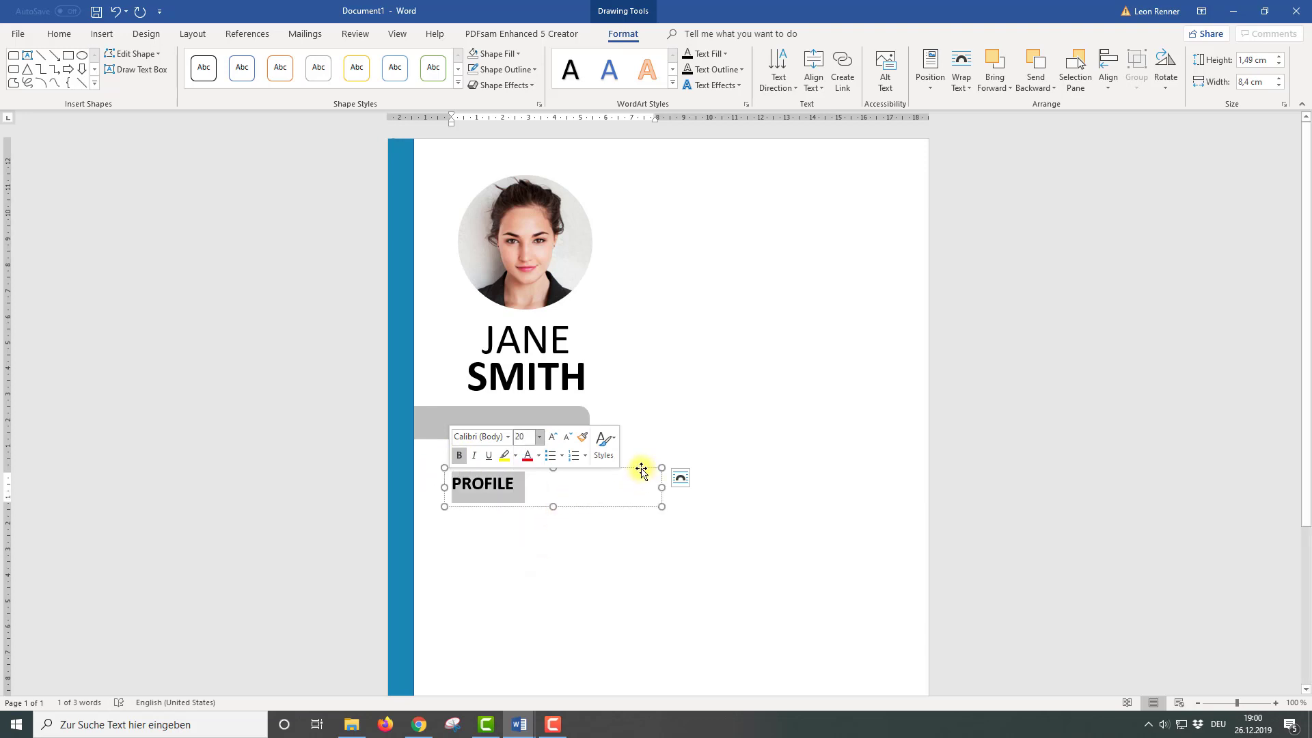
{"action": "left_click_drag", "start_coordinate": [641, 468], "coordinate": [625, 455]}
Remove the space after the PROFILE paragraph
{"action": "left_click_drag", "start_coordinate": [503, 475], "coordinate": [430, 470]}
{"action": "left_click", "coordinate": [59, 38]}
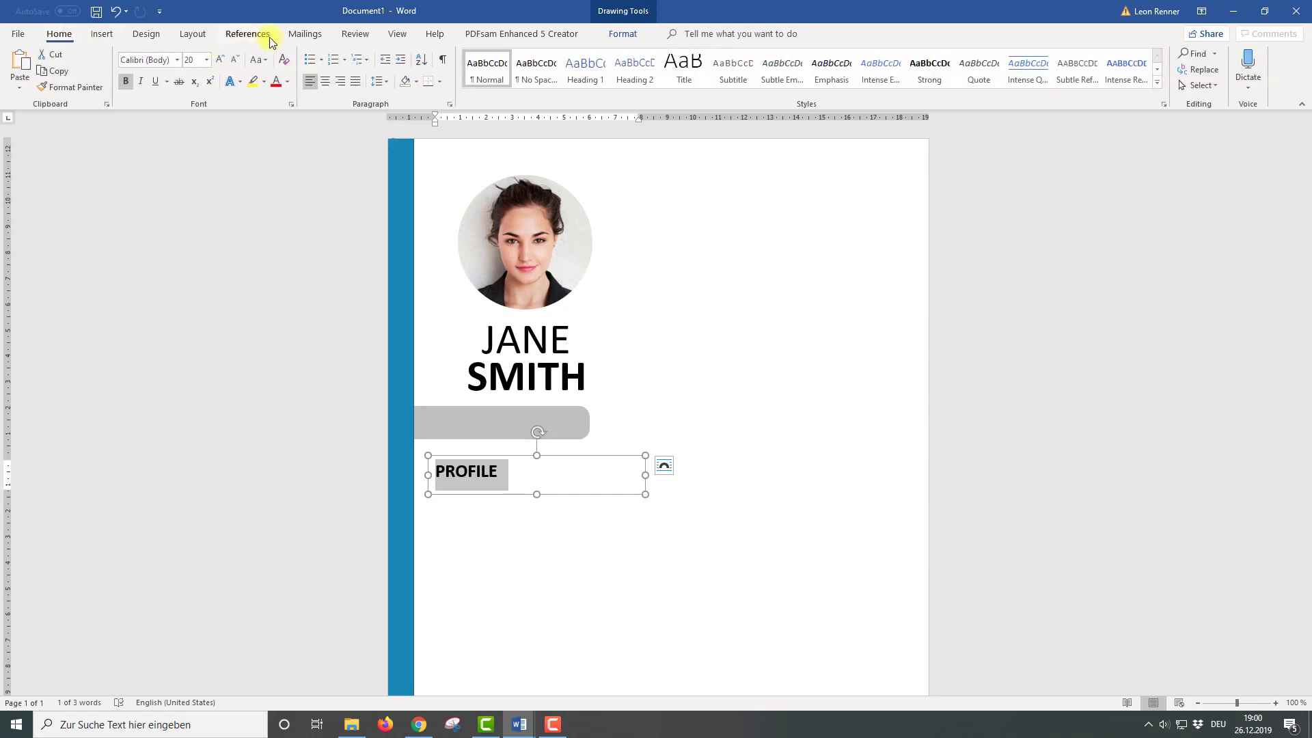
{"action": "left_click", "coordinate": [382, 85]}
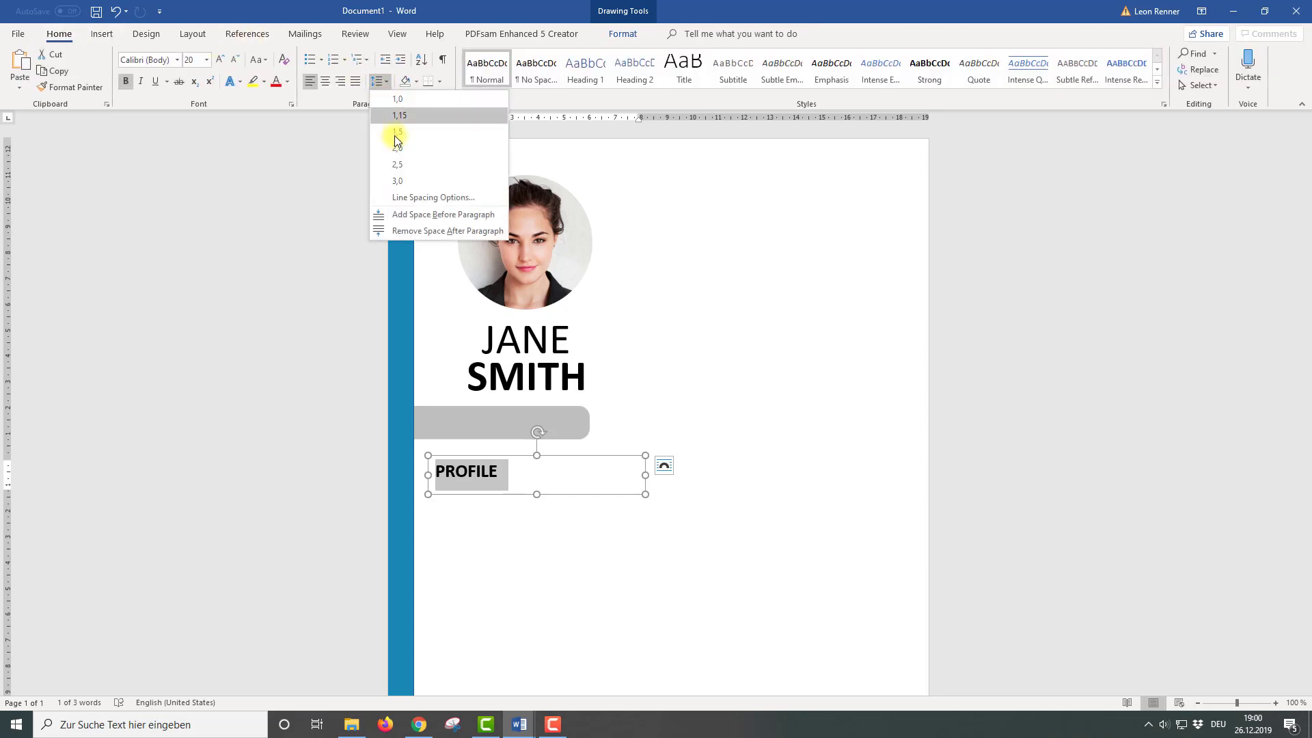
{"action": "left_click", "coordinate": [404, 234]}
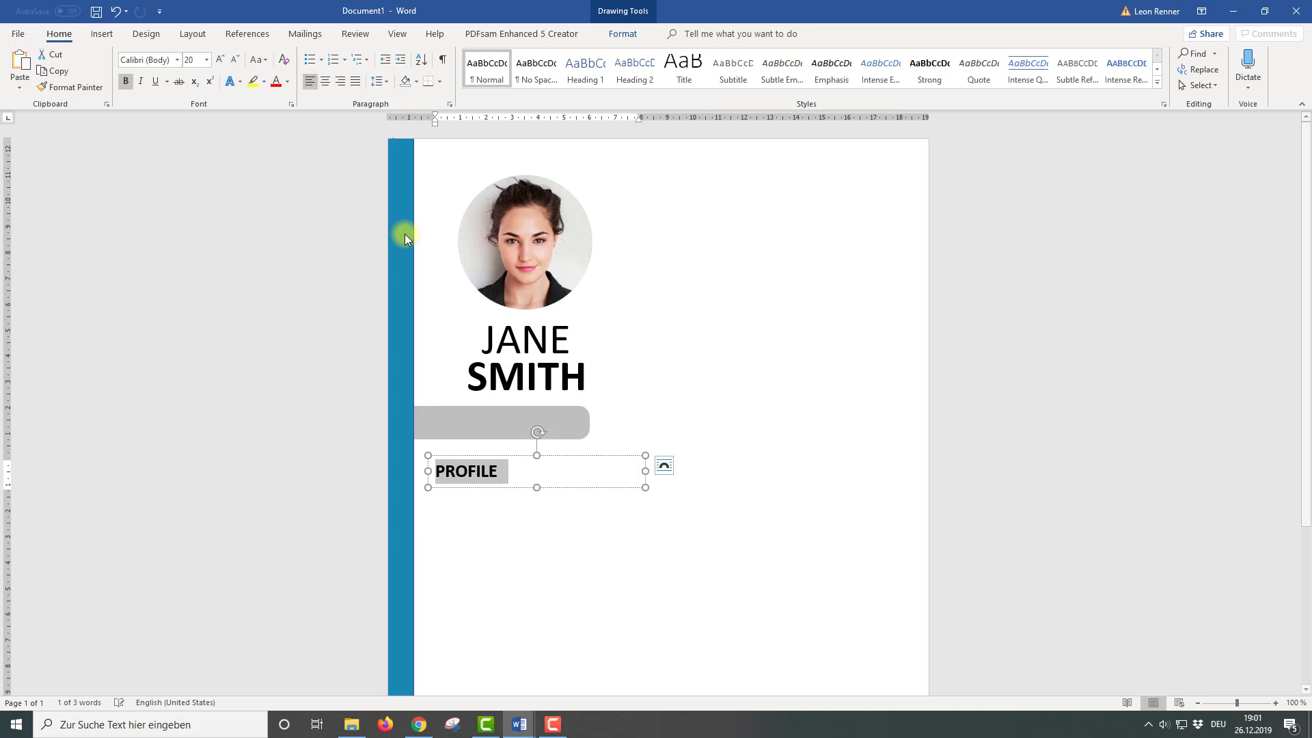
{"action": "left_click", "coordinate": [532, 471]}
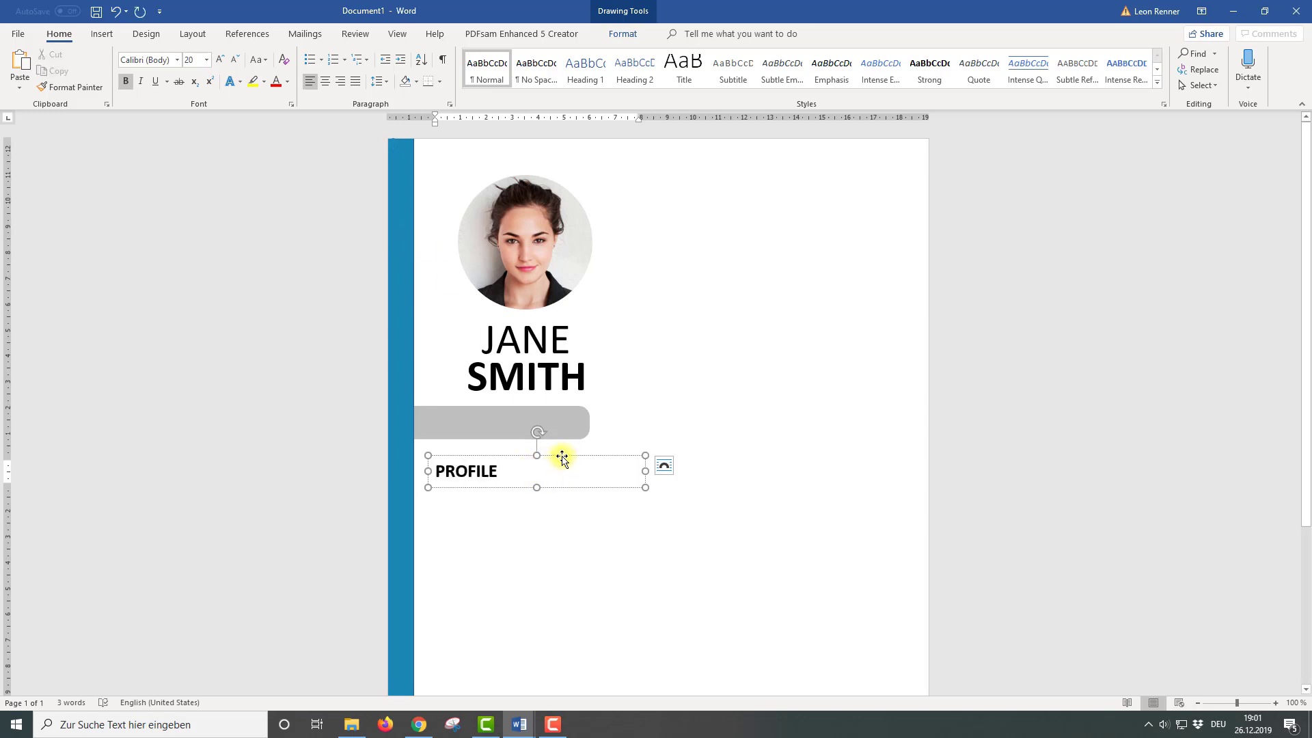
Move the PROFILE box over the grey bar and enlarge the text to 24 pt
{"action": "left_click_drag", "start_coordinate": [562, 458], "coordinate": [427, 422]}
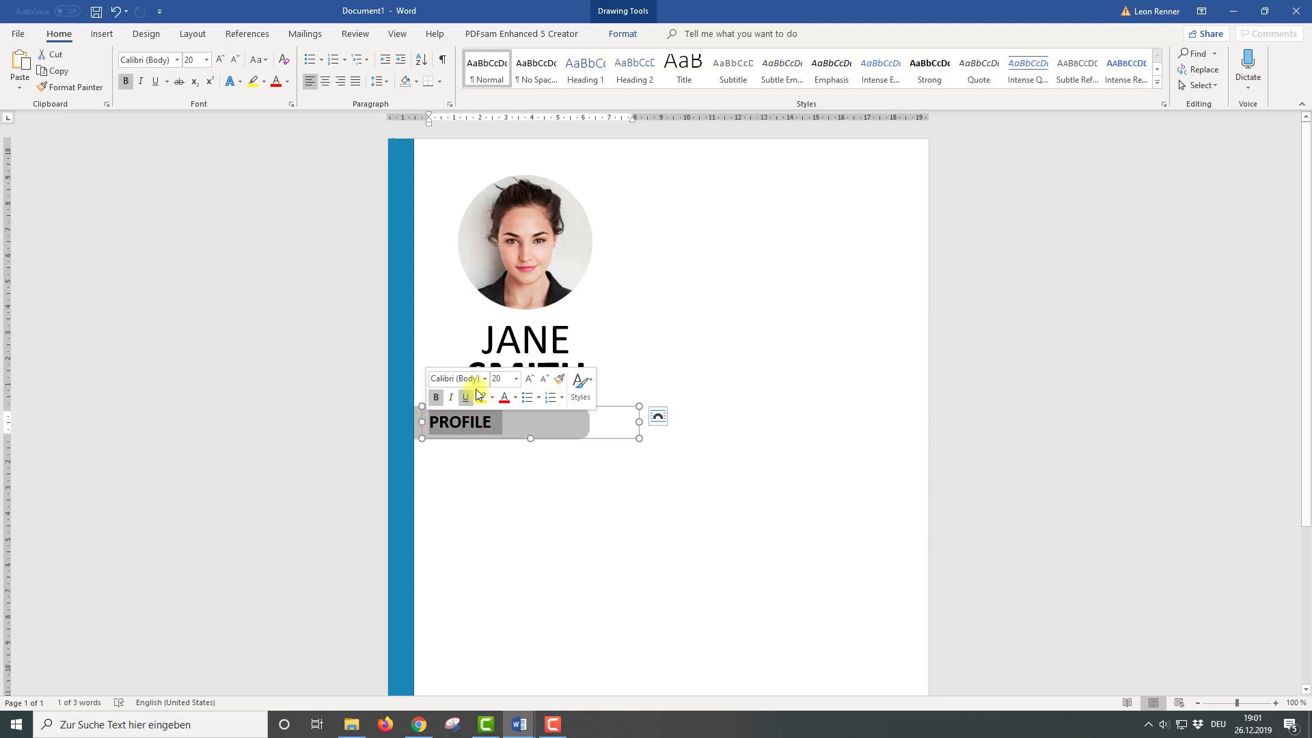
{"action": "left_click", "coordinate": [516, 379]}
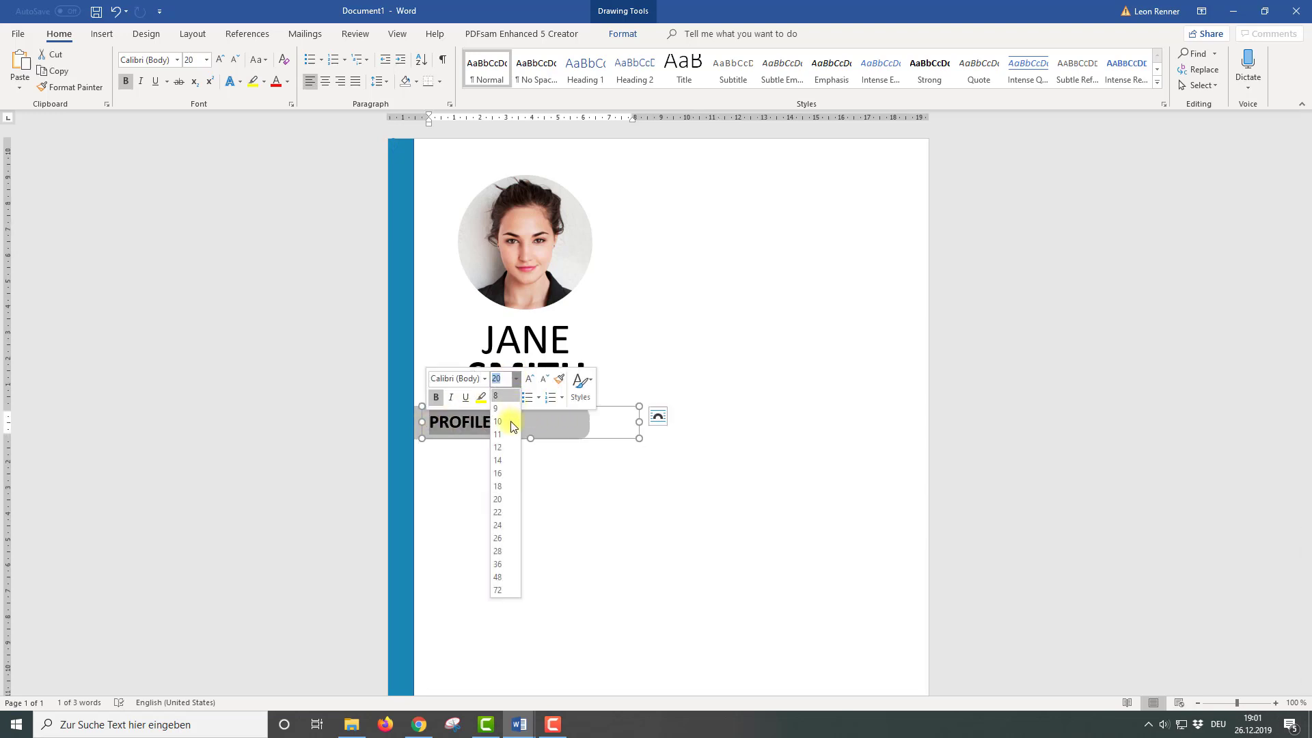
{"action": "left_click", "coordinate": [502, 525]}
{"action": "left_click", "coordinate": [621, 441]}
{"action": "left_click_drag", "start_coordinate": [621, 442], "coordinate": [619, 458]}
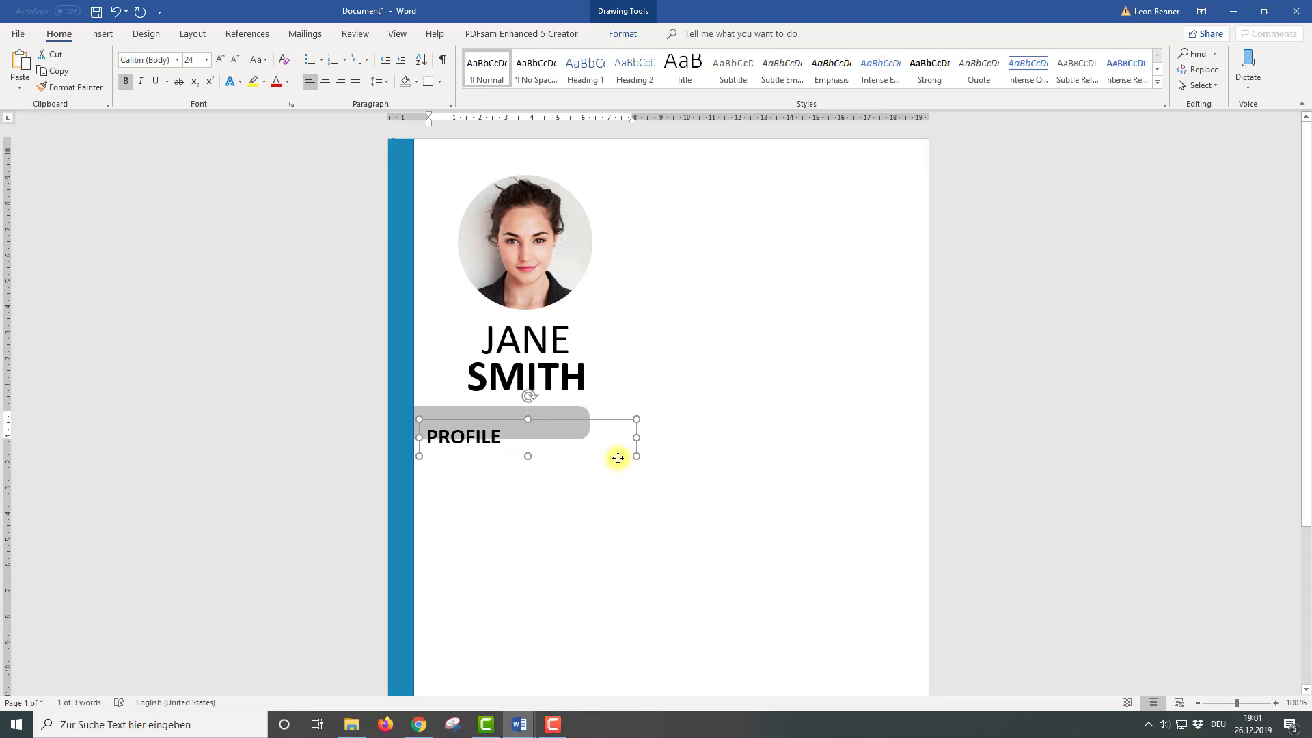
Align the PROFILE text box and grey bar on their middles, then group them
{"action": "left_click", "coordinate": [579, 411], "text": "shift"}
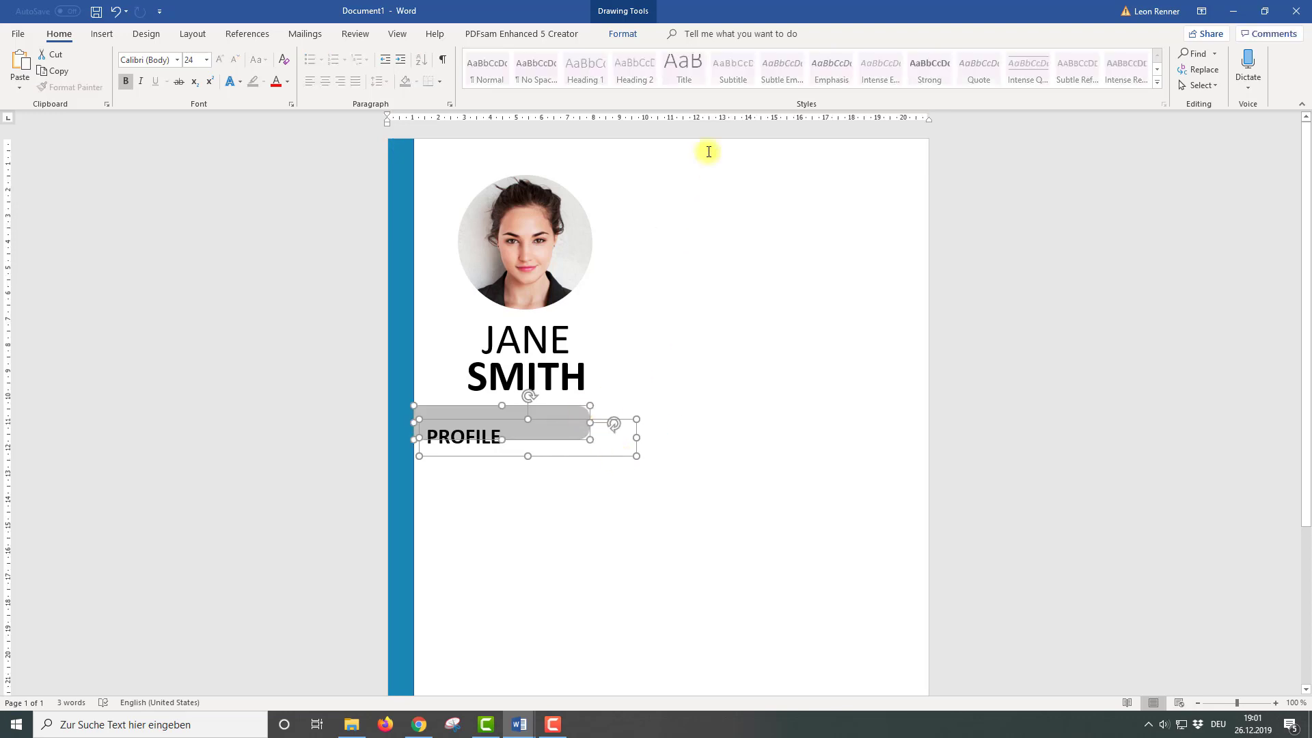
{"action": "left_click", "coordinate": [623, 34]}
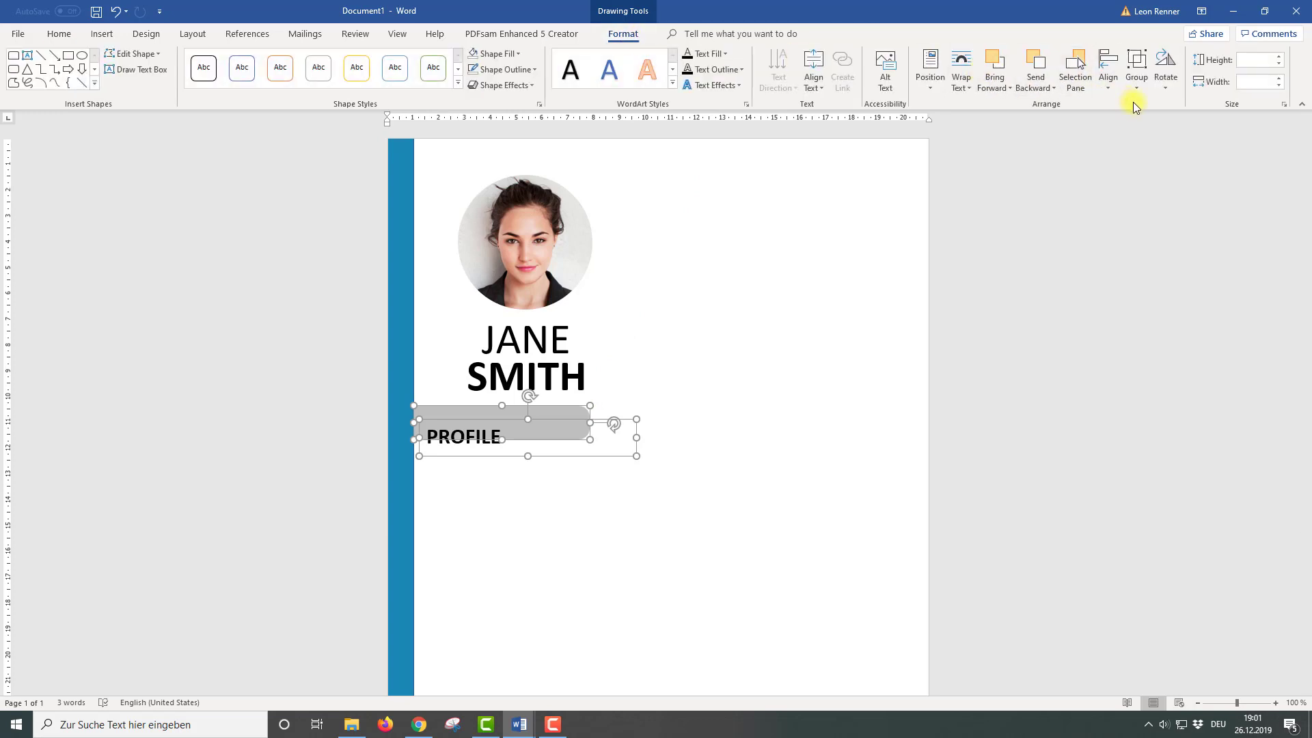
{"action": "left_click", "coordinate": [1114, 91]}
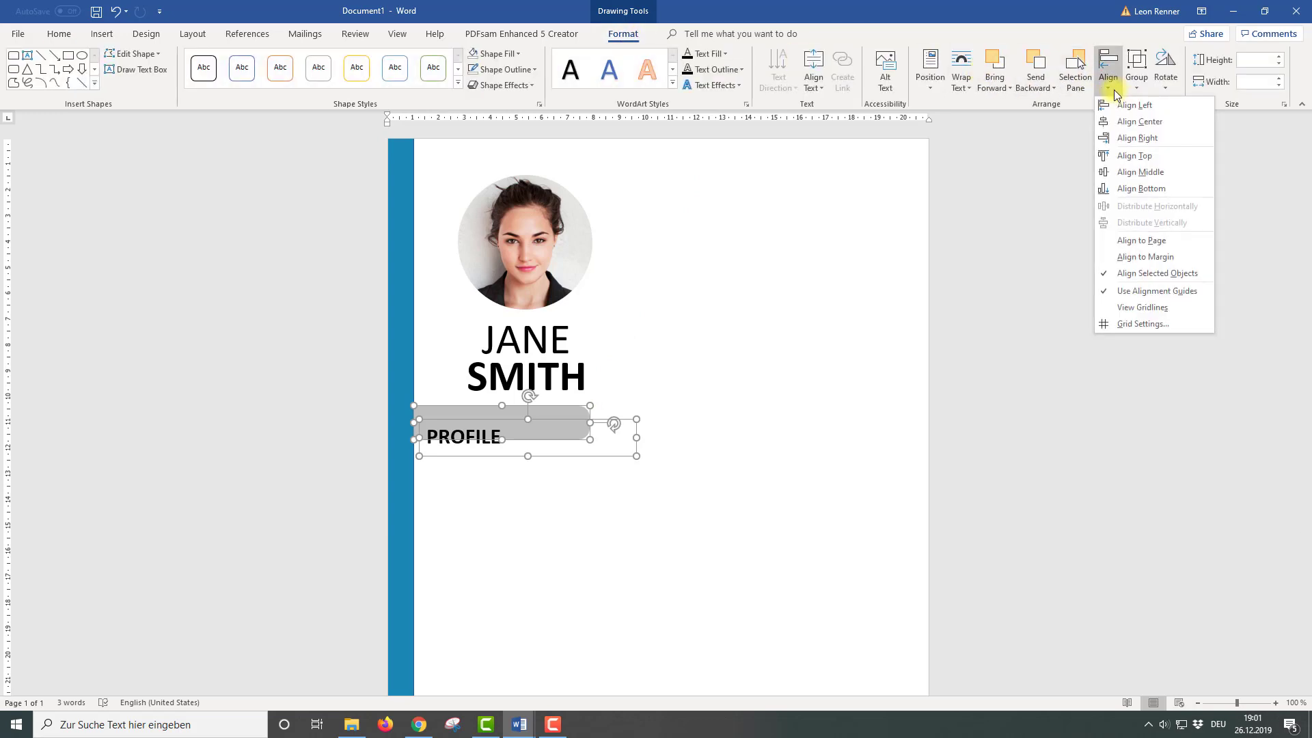
{"action": "left_click", "coordinate": [1127, 174]}
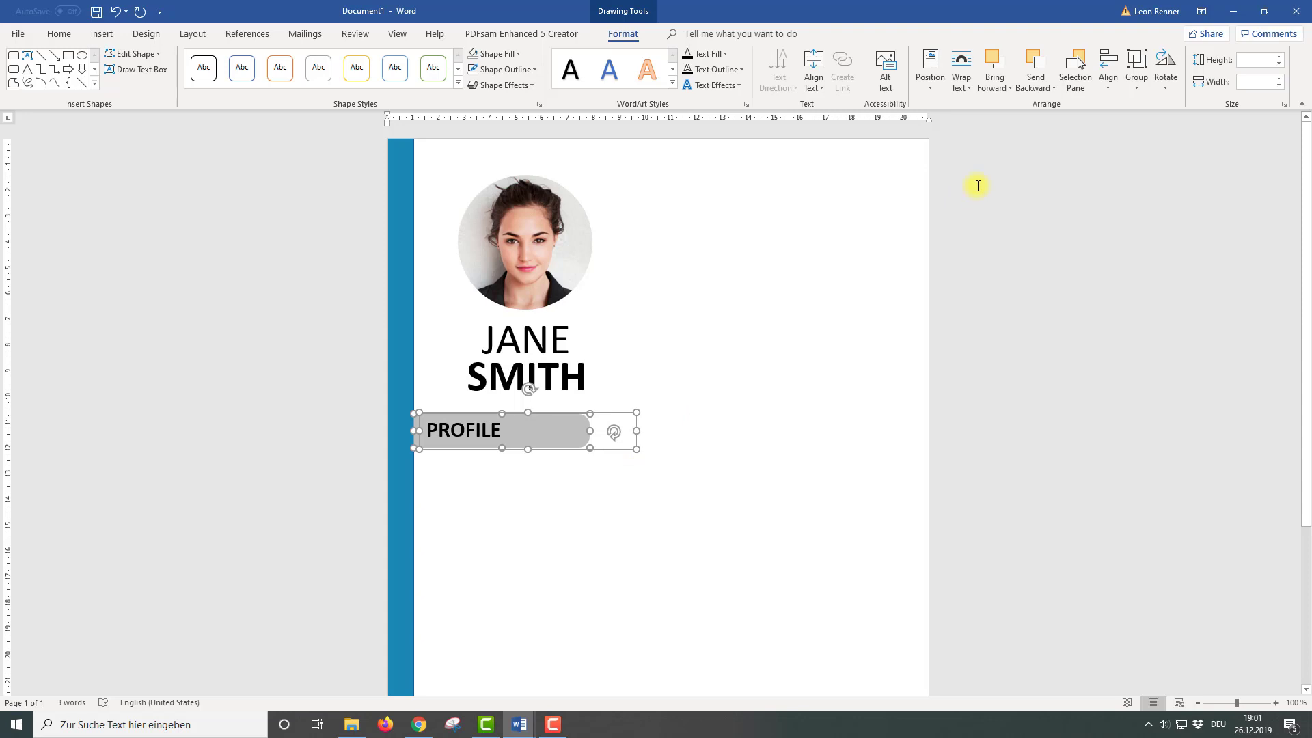
{"action": "left_click", "coordinate": [1143, 76]}
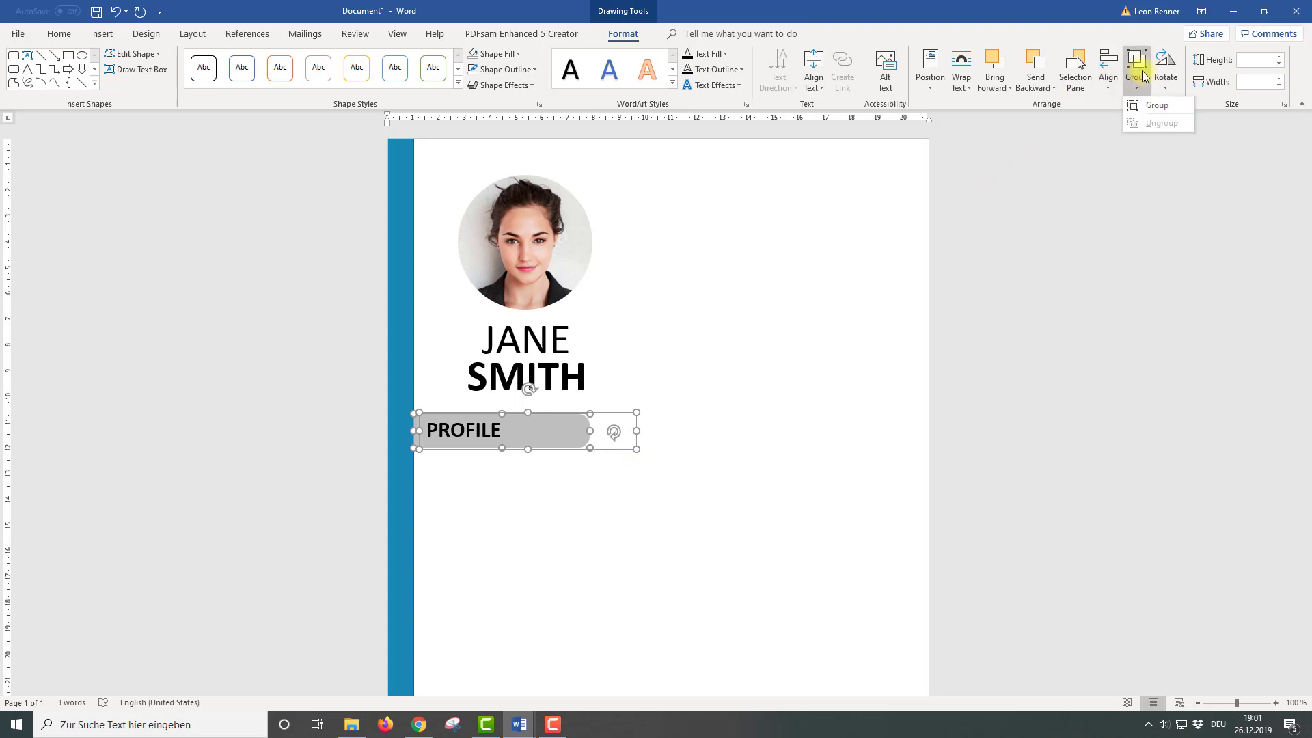
{"action": "left_click", "coordinate": [1138, 105]}
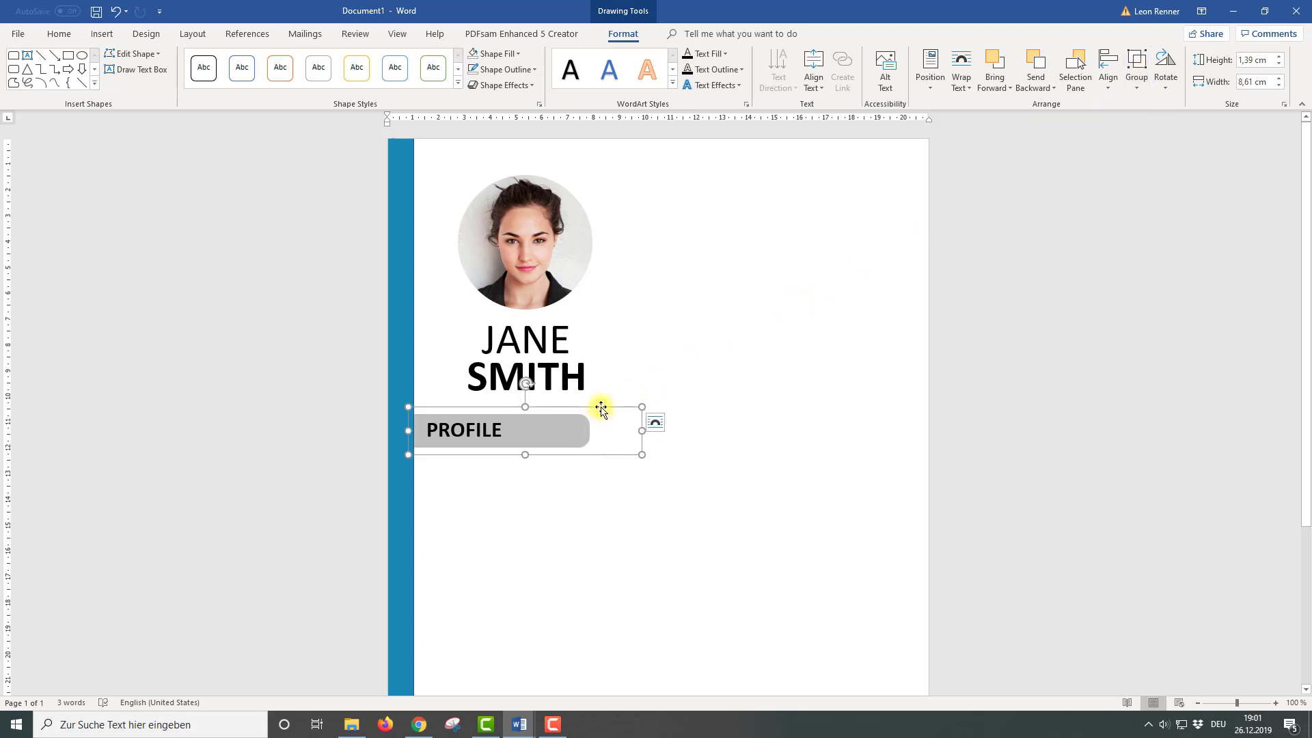
Nudge the grouped PROFILE heading up into place beneath SMITH
{"action": "left_click_drag", "start_coordinate": [601, 408], "coordinate": [599, 399]}
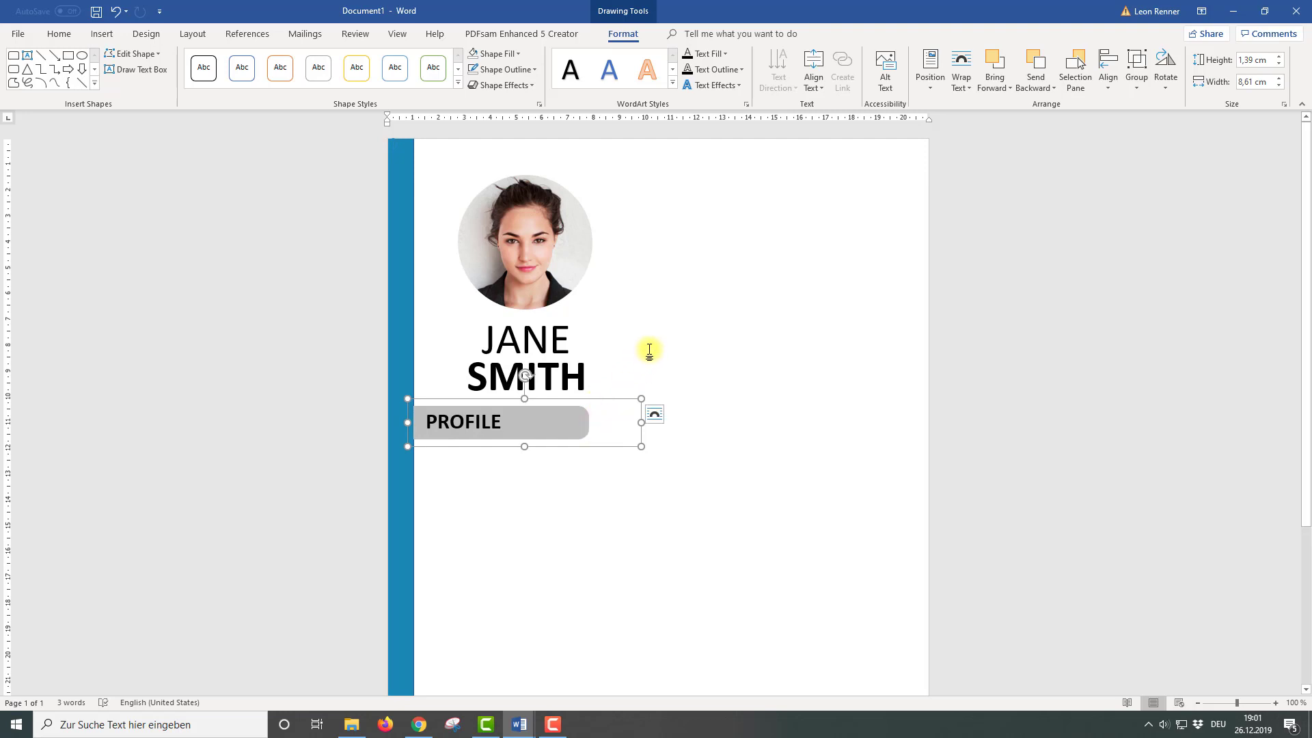
{"action": "scroll", "coordinate": [646, 349], "scroll_direction": "down", "scroll_amount": 3}
{"action": "left_click", "coordinate": [554, 338]}
{"action": "scroll", "coordinate": [551, 337], "scroll_direction": "up", "scroll_amount": 3}
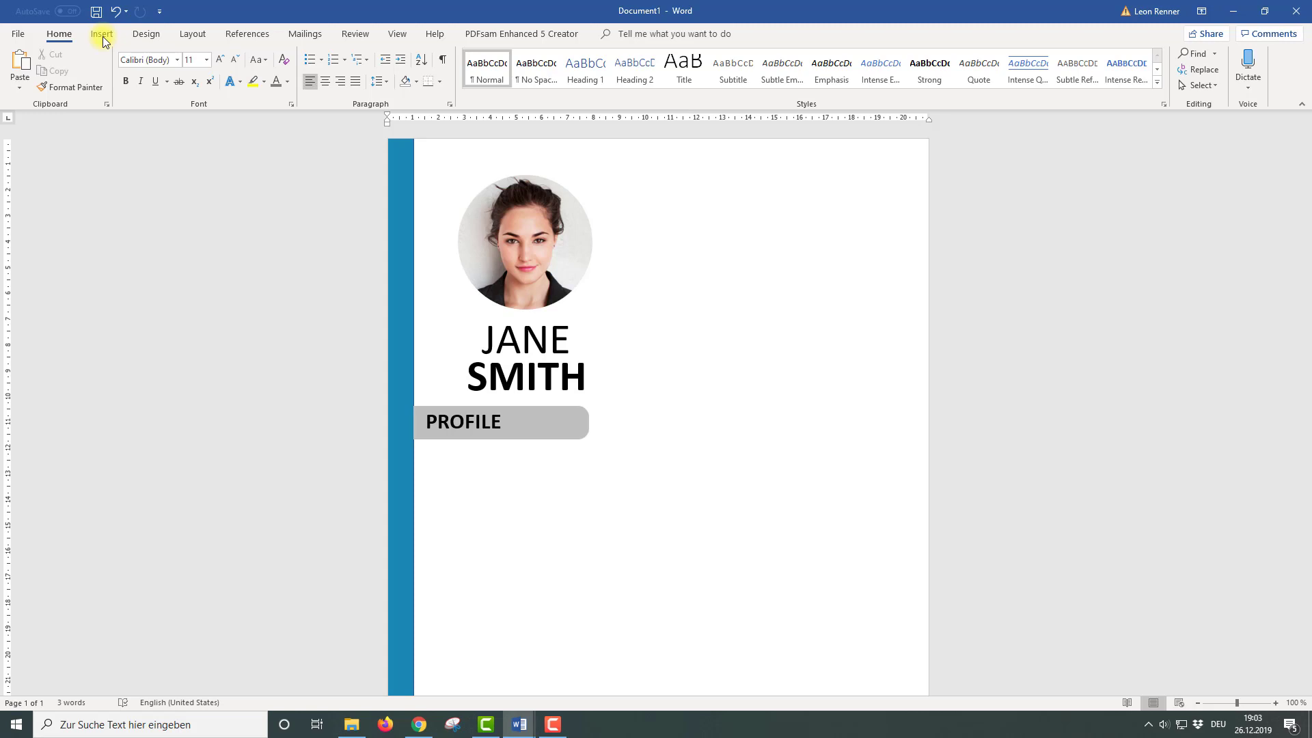
Insert a quote-style text box and drag it below the PROFILE heading
{"action": "left_click", "coordinate": [103, 39]}
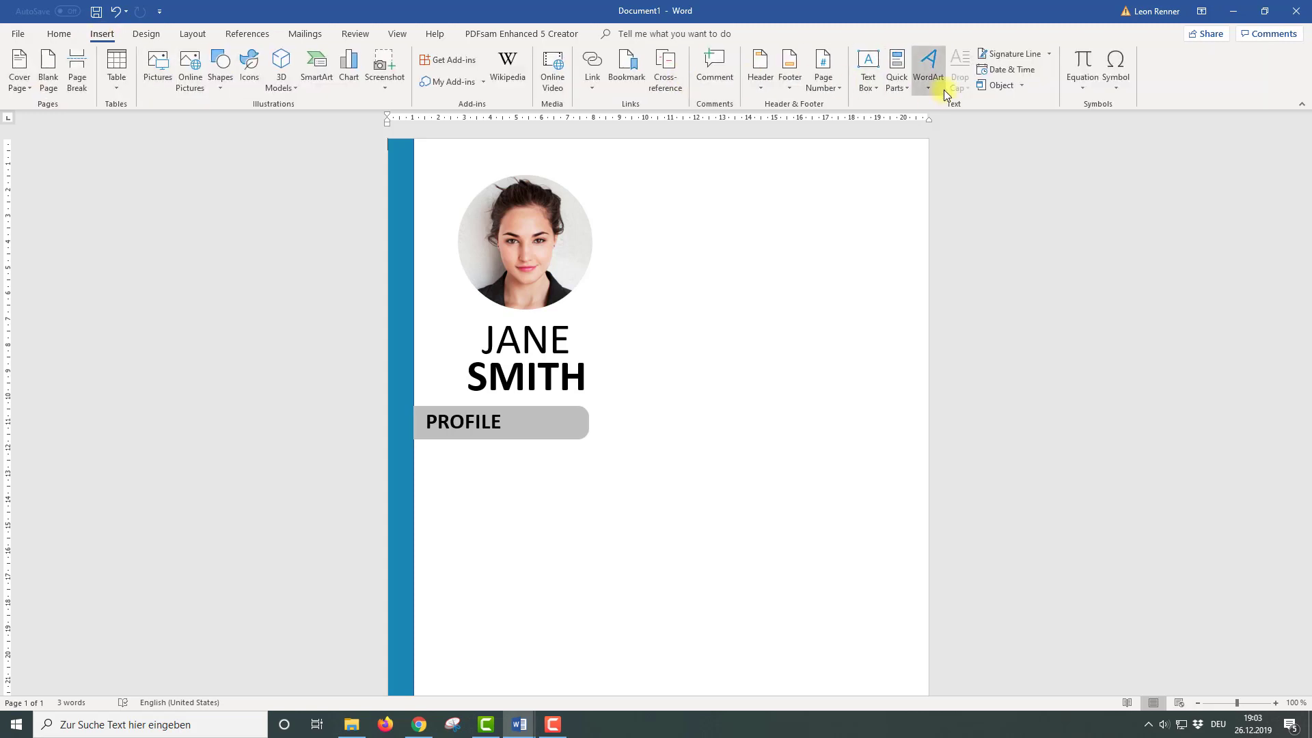
{"action": "left_click", "coordinate": [868, 82]}
{"action": "left_click", "coordinate": [879, 156]}
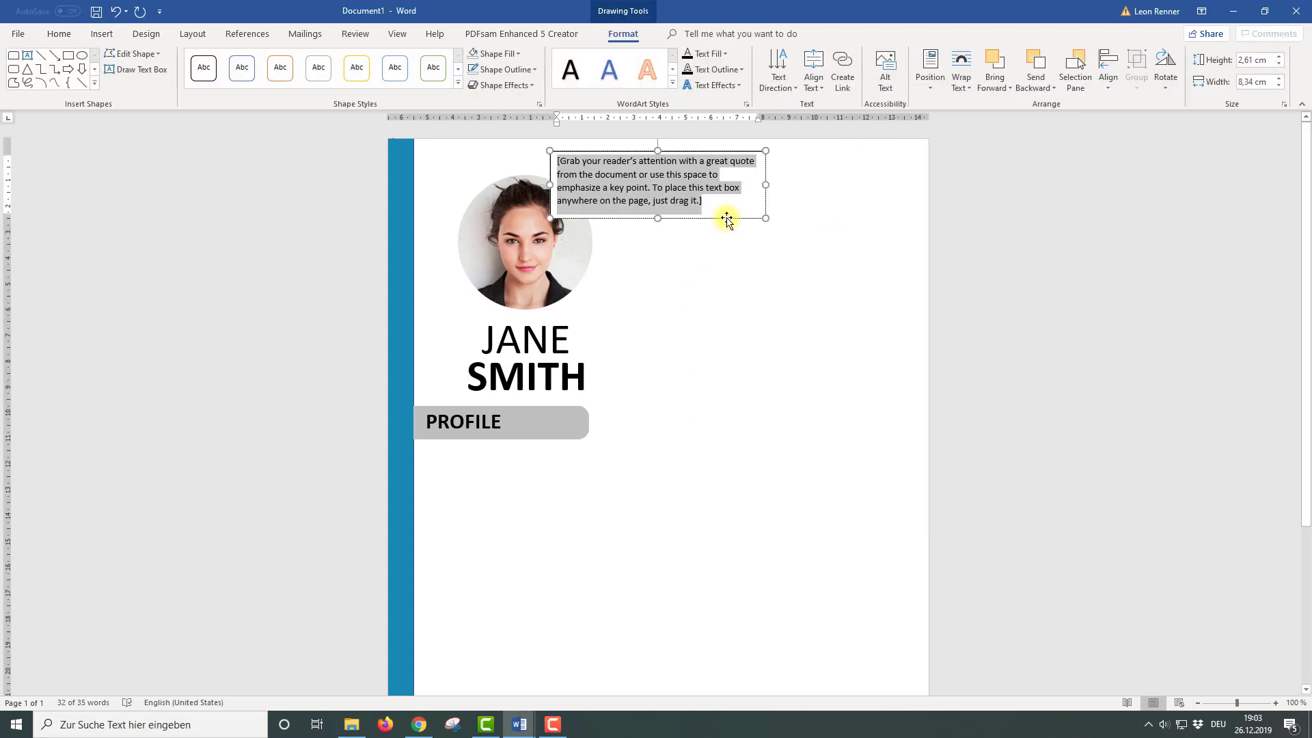
{"action": "mouse_move", "coordinate": [727, 218]}
{"action": "left_mouse_down"}
{"action": "mouse_move", "coordinate": [598, 510]}
{"action": "mouse_move", "coordinate": [606, 537]}
{"action": "left_mouse_up"}
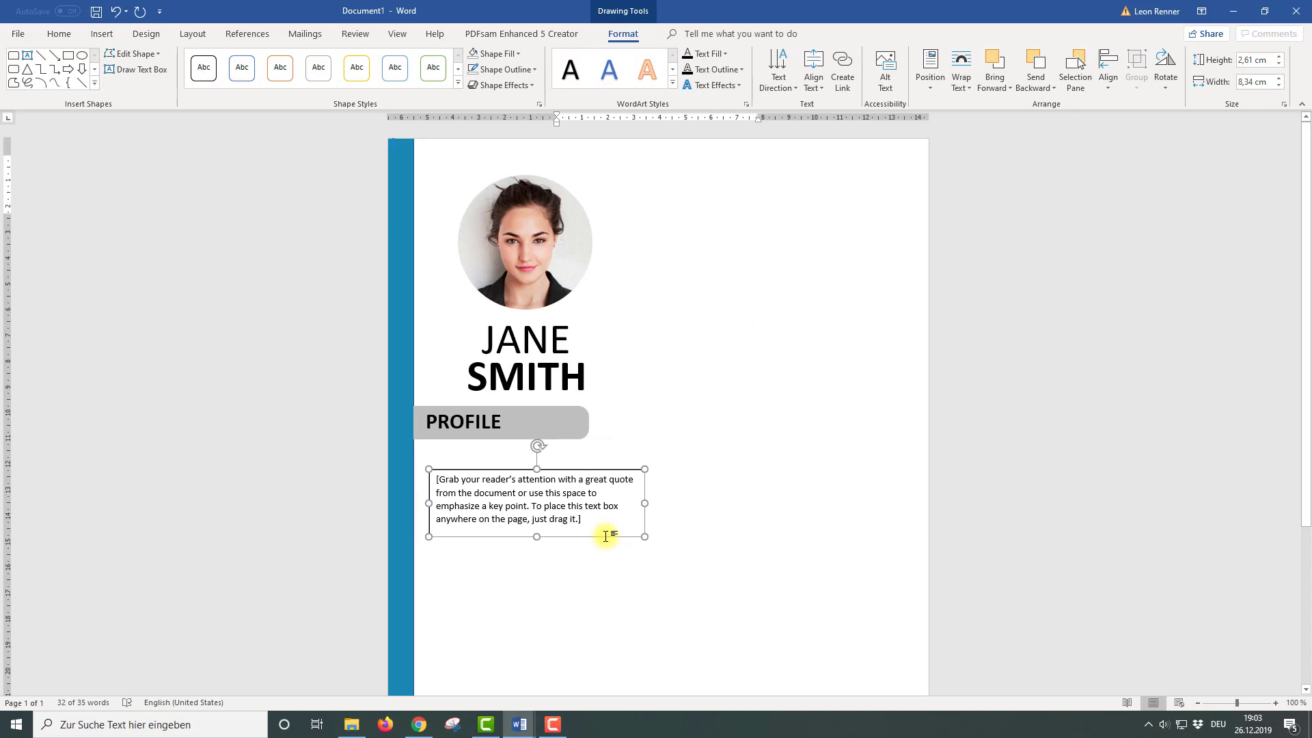
Set the text box to No Fill and No Outline and position it just under PROFILE
{"action": "left_click", "coordinate": [509, 53]}
{"action": "left_click", "coordinate": [502, 207]}
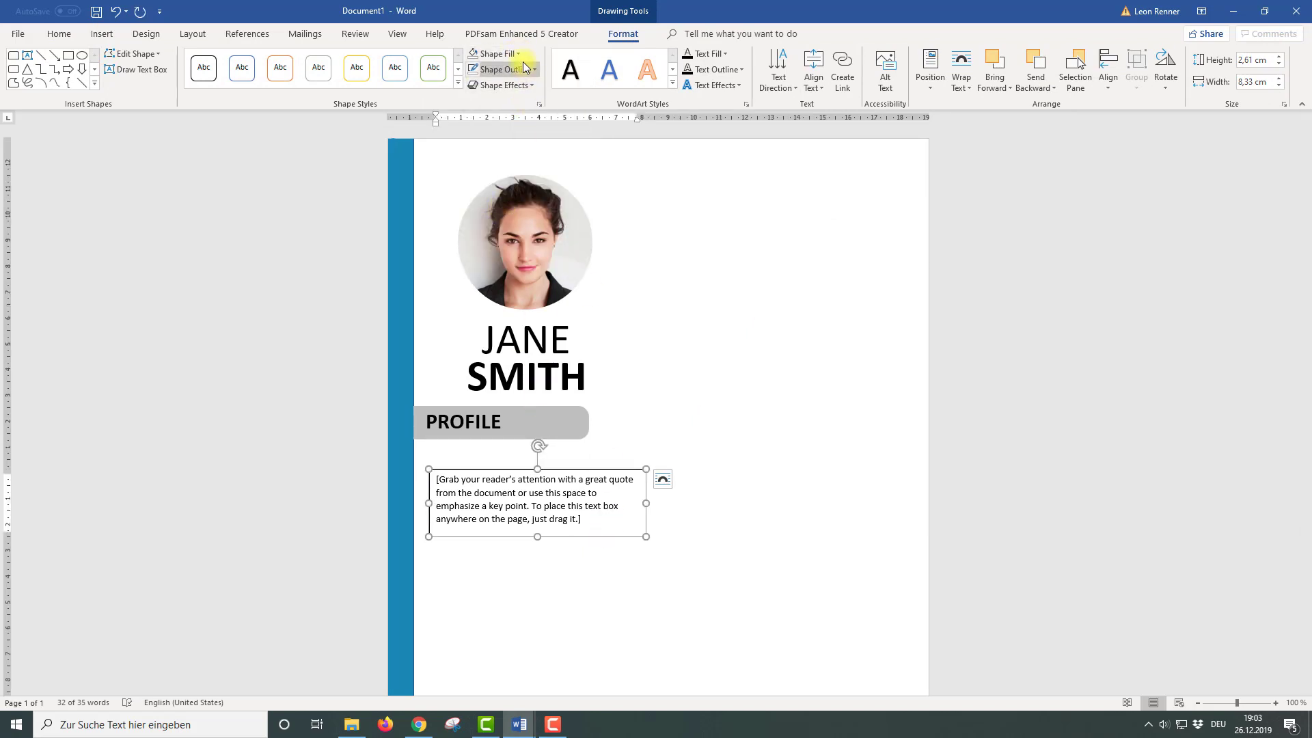
{"action": "left_click", "coordinate": [503, 69]}
{"action": "left_click", "coordinate": [491, 217]}
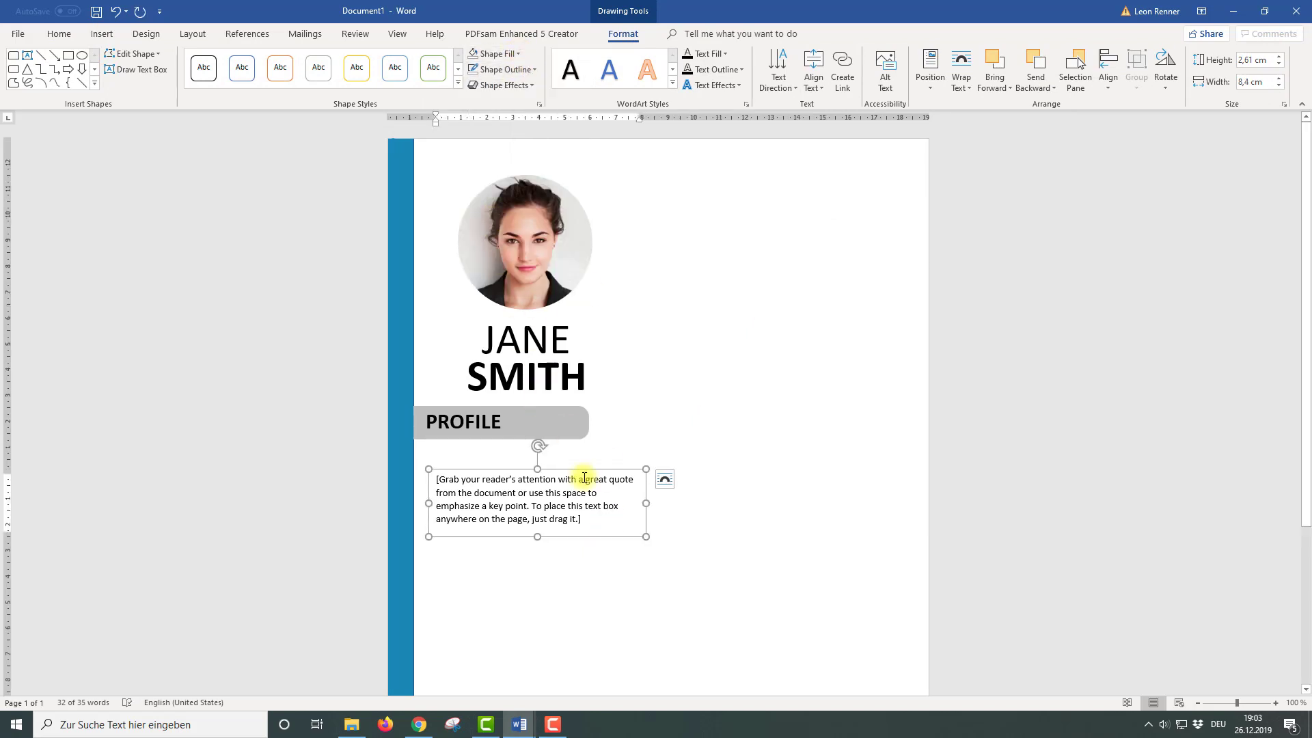
{"action": "left_click_drag", "start_coordinate": [585, 472], "coordinate": [577, 451]}
Replace the box's placeholder paragraph with pasted Lorem ipsum text and select it all
{"action": "left_click", "coordinate": [576, 503]}
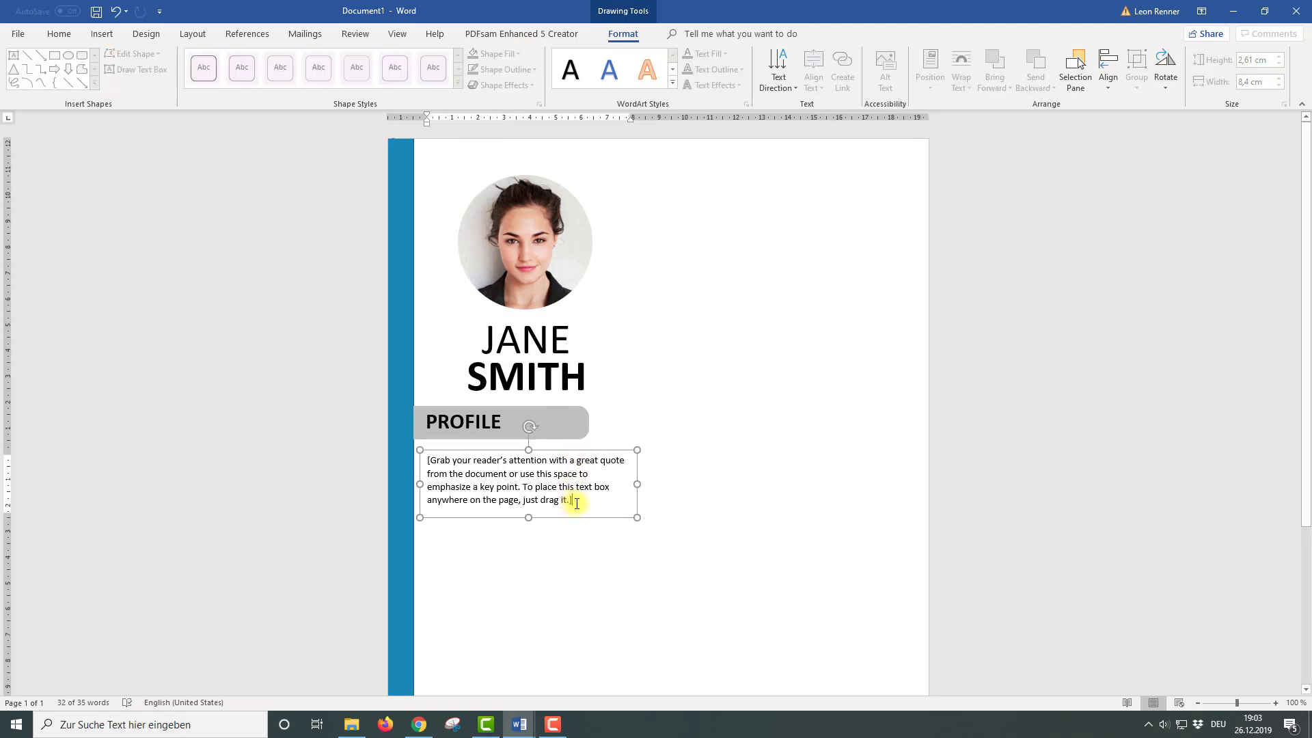
{"action": "triple_click", "coordinate": [434, 460]}
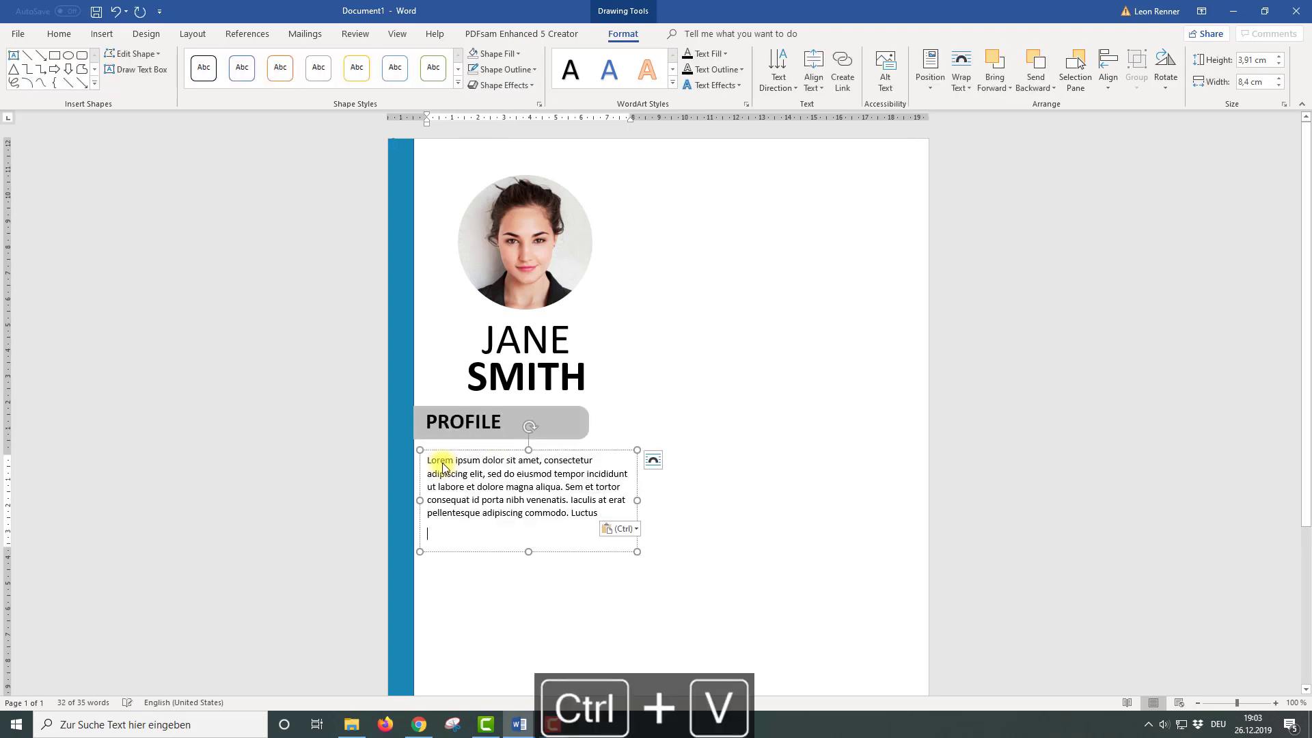
{"action": "type", "text": "Lorem ipsum dolor sit amet, consectetur adipiscing elit, sed do eiusmod tempor incididunt ut labore et dolore magna aliqua. Sem et tortor consequat id porta nibh venenatis. Iaculis at erat pellentesque adipiscing commodo. Luctus"}
{"action": "key", "text": "BackSpace"}
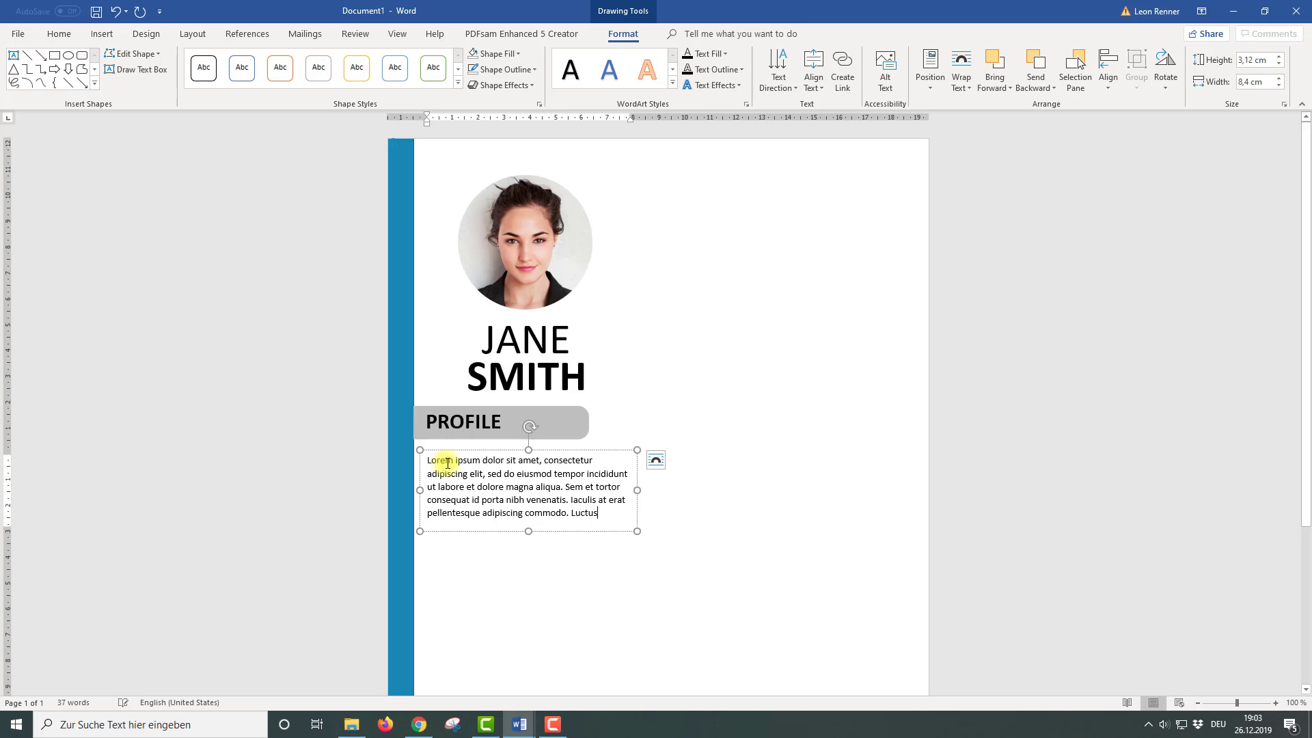
{"action": "key", "text": "ctrl+a"}
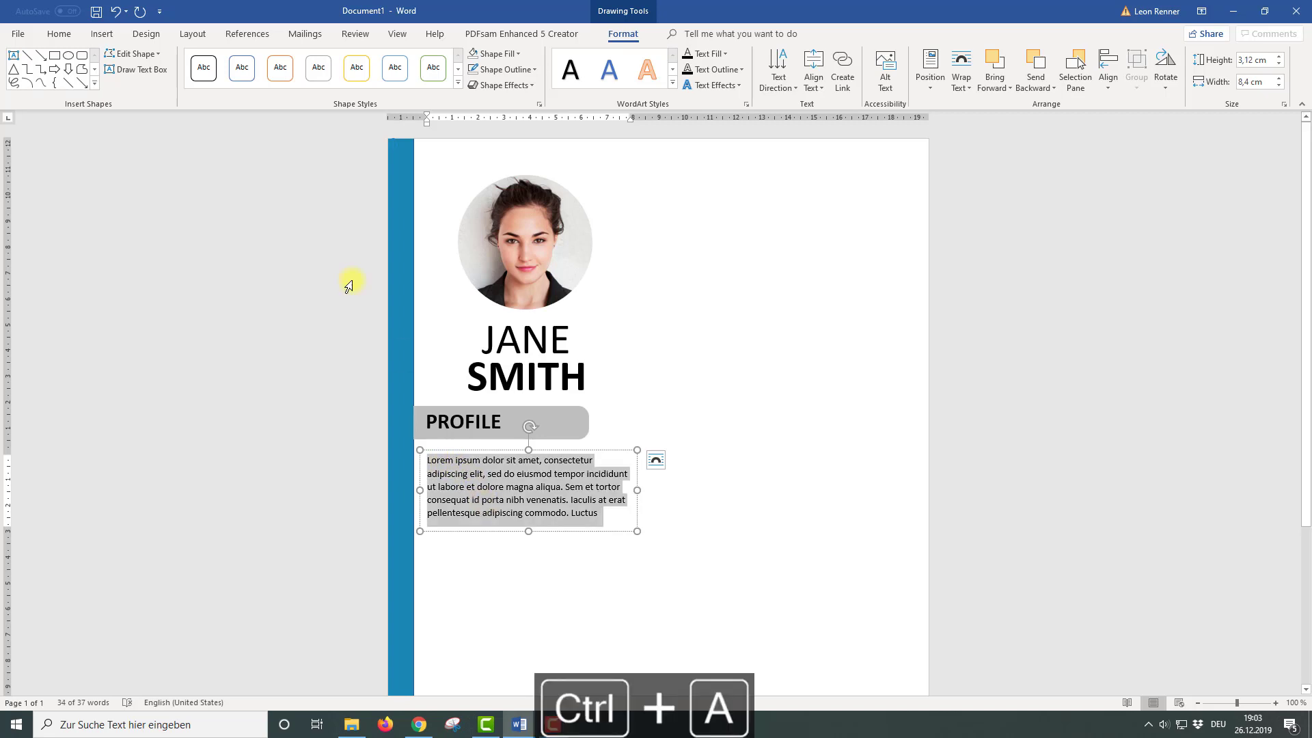
Format the profile text grey with 1,5 line spacing and justified alignment
{"action": "left_click", "coordinate": [60, 34]}
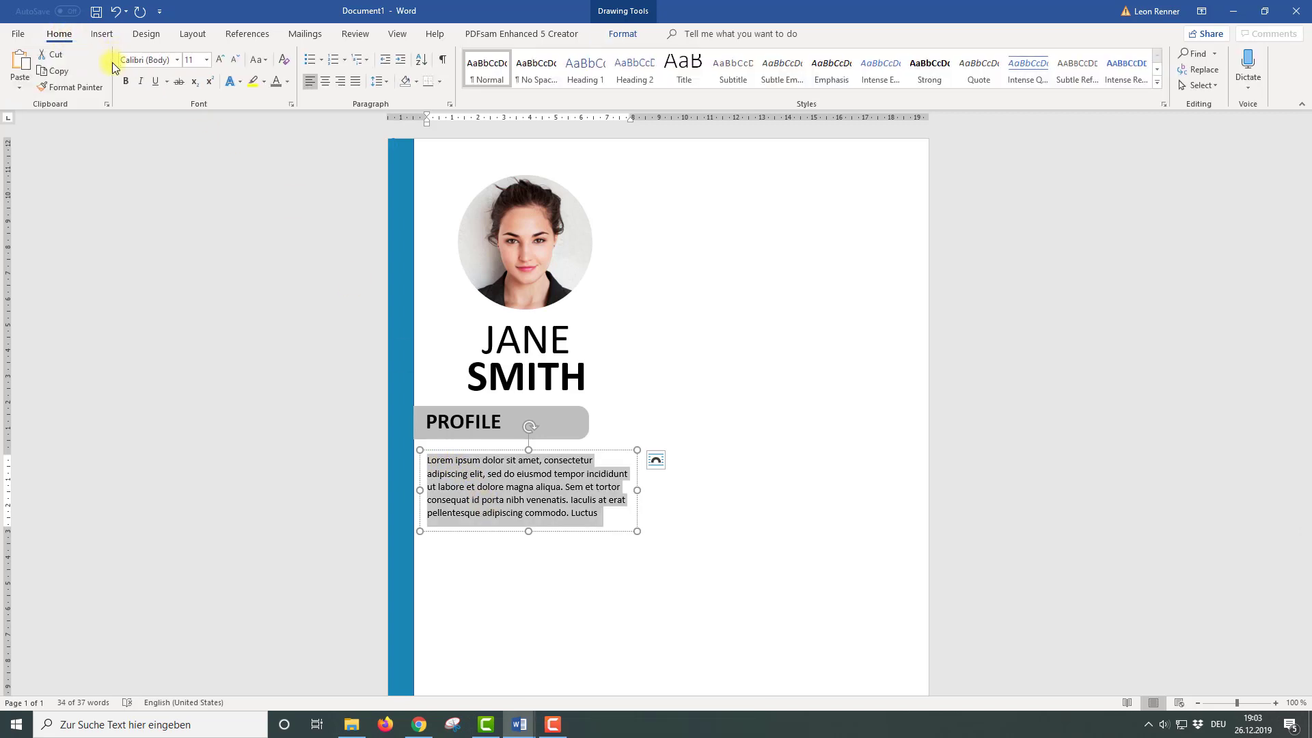
{"action": "left_click", "coordinate": [288, 82]}
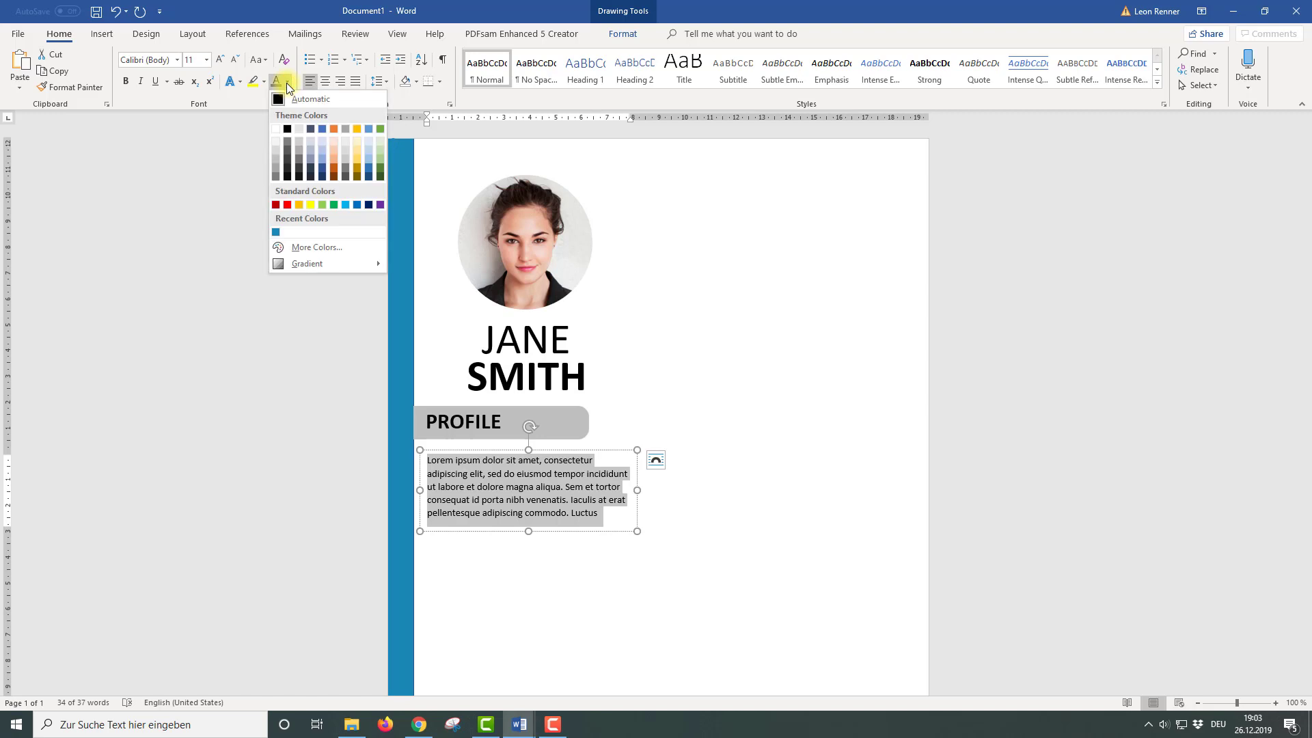
{"action": "left_click", "coordinate": [273, 175]}
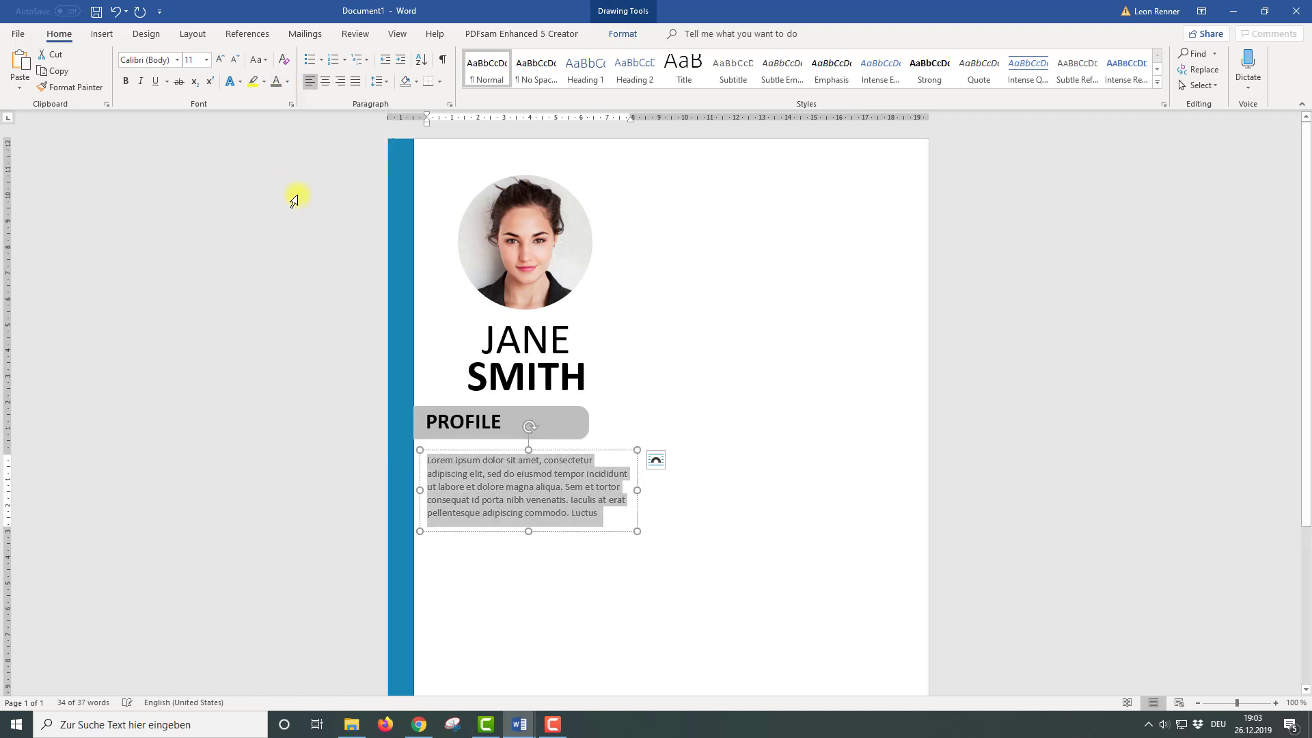
{"action": "left_click", "coordinate": [383, 81]}
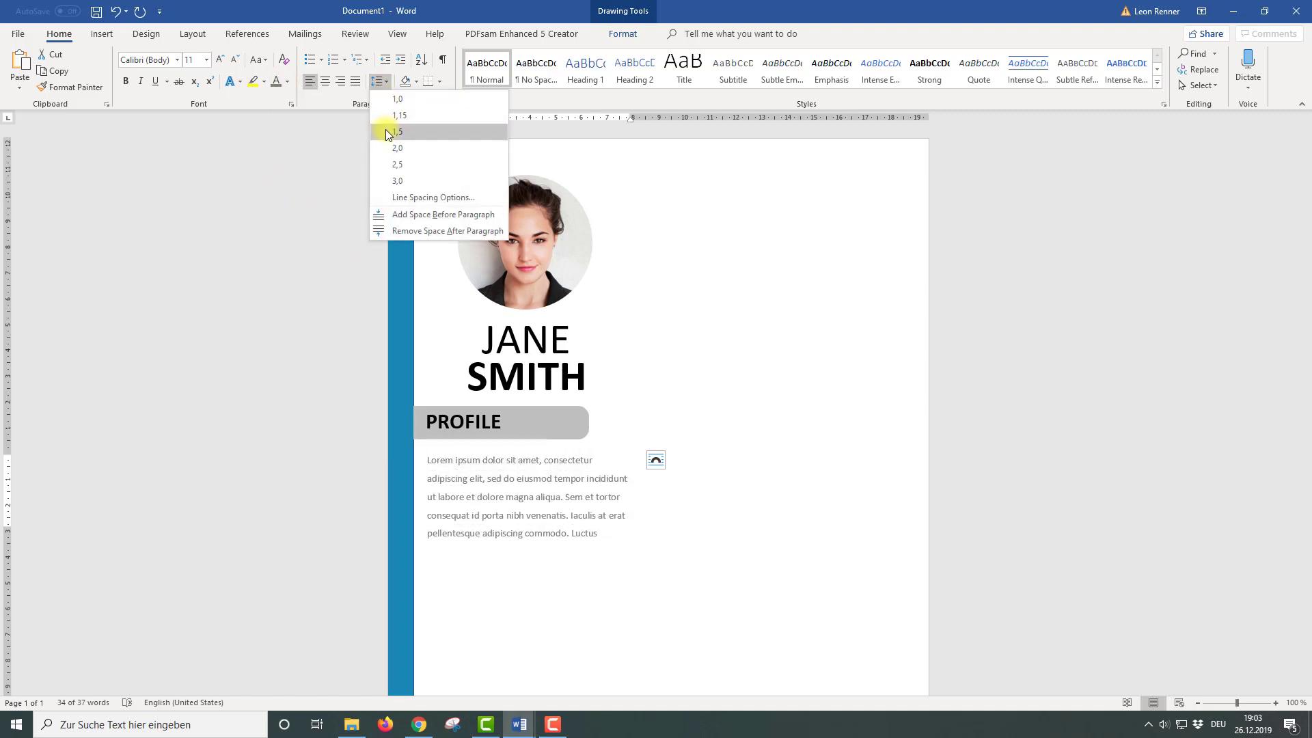
{"action": "left_click", "coordinate": [386, 132]}
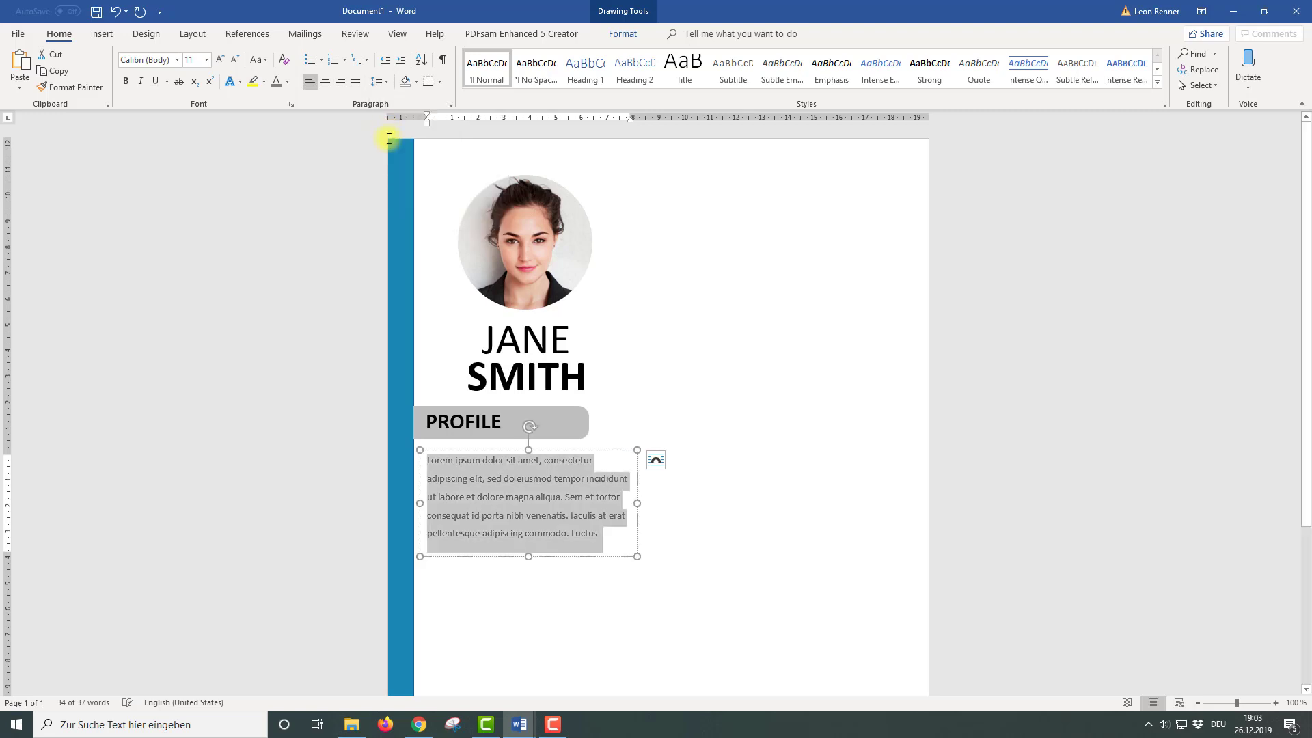
{"action": "left_click", "coordinate": [356, 81]}
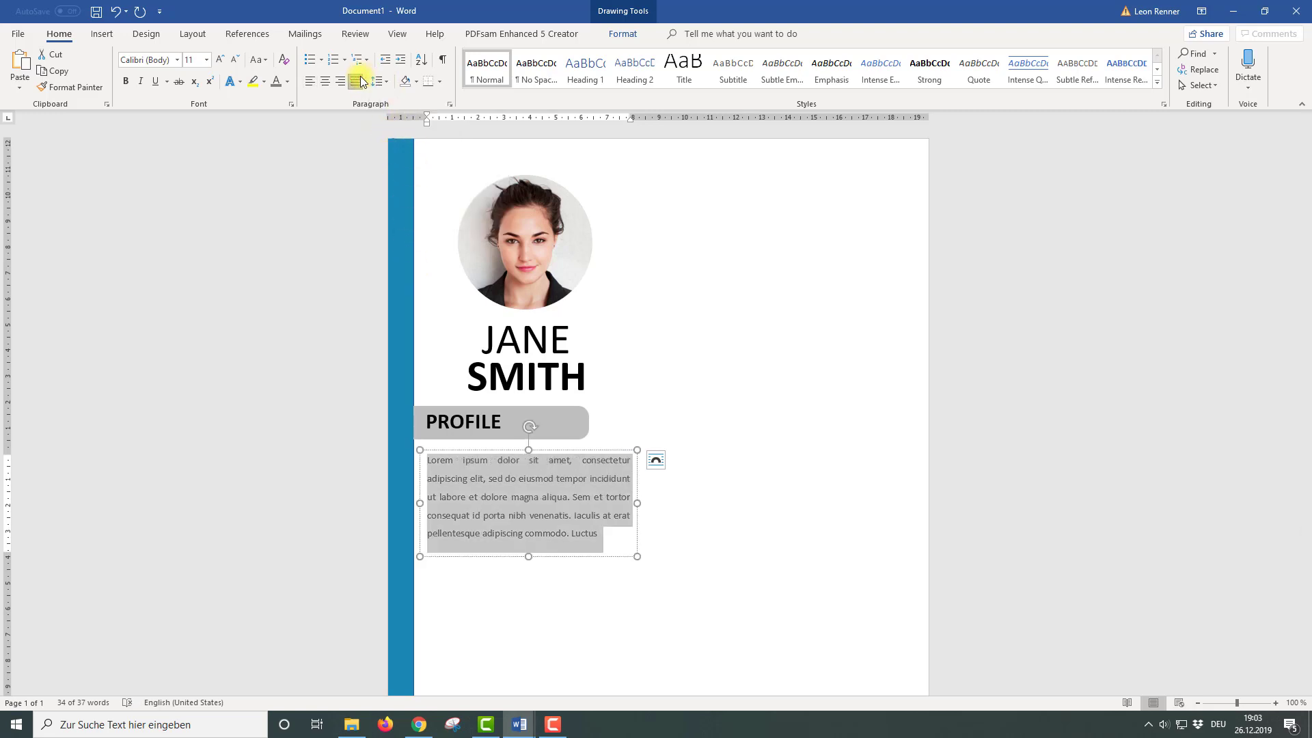
Nudge and narrow the profile text box so the text reflows within the left column
{"action": "left_click_drag", "start_coordinate": [600, 449], "coordinate": [601, 444]}
{"action": "left_click_drag", "start_coordinate": [637, 497], "coordinate": [582, 487]}
{"action": "scroll", "coordinate": [665, 429], "scroll_direction": "down", "scroll_amount": 5}
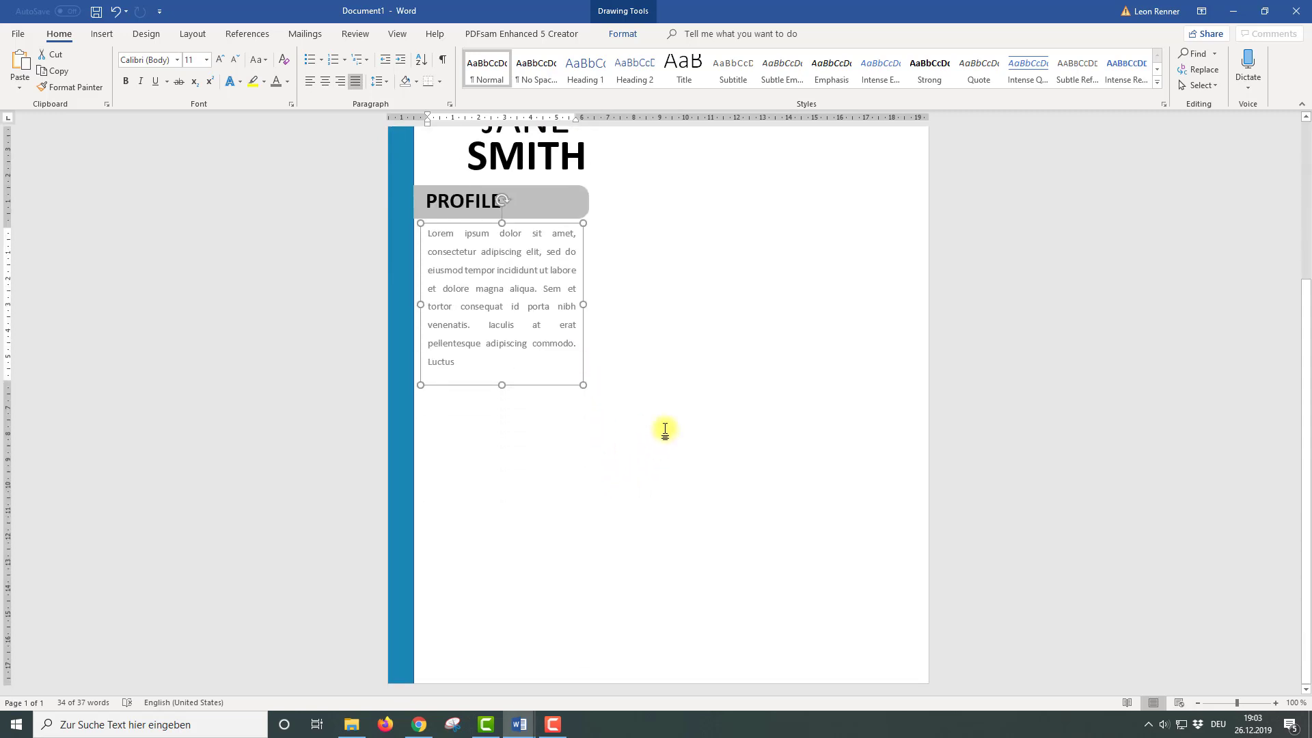
{"action": "left_click", "coordinate": [588, 199]}
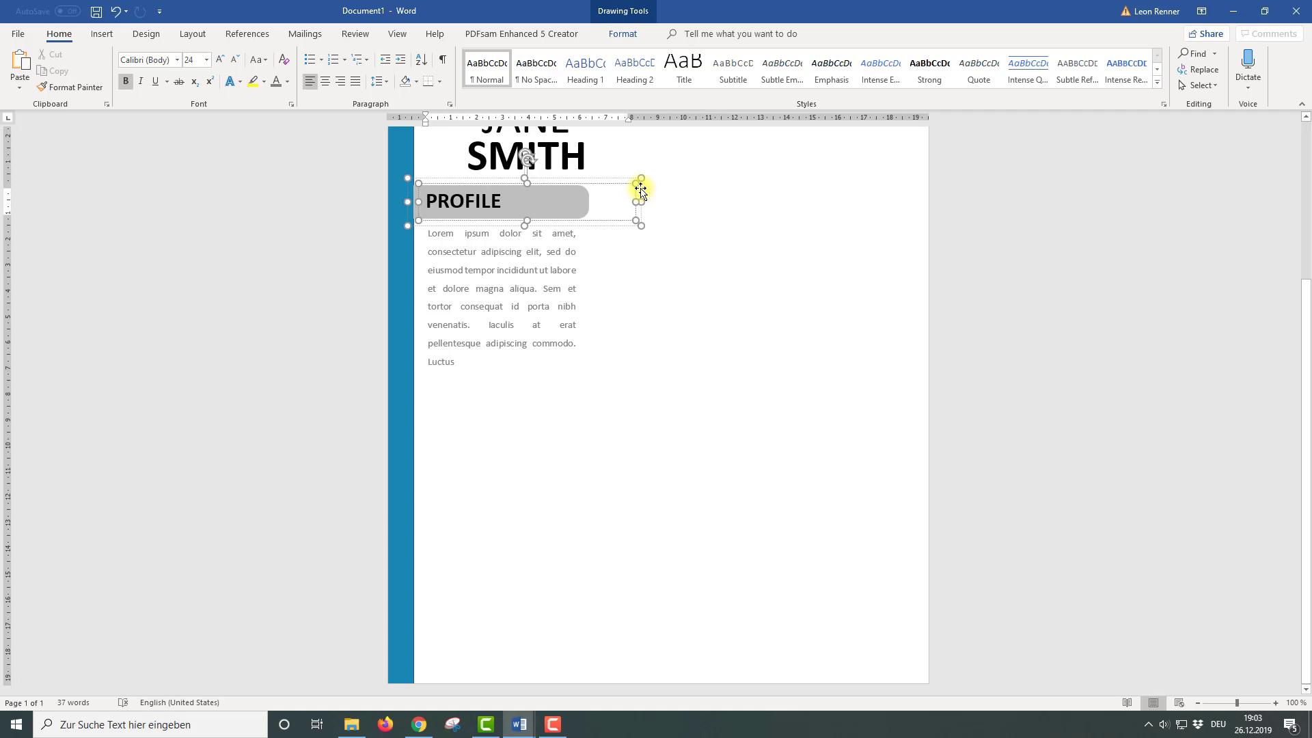
Copy the PROFILE heading group below the profile text and retitle the copy CONTACT
{"action": "left_click", "coordinate": [641, 192]}
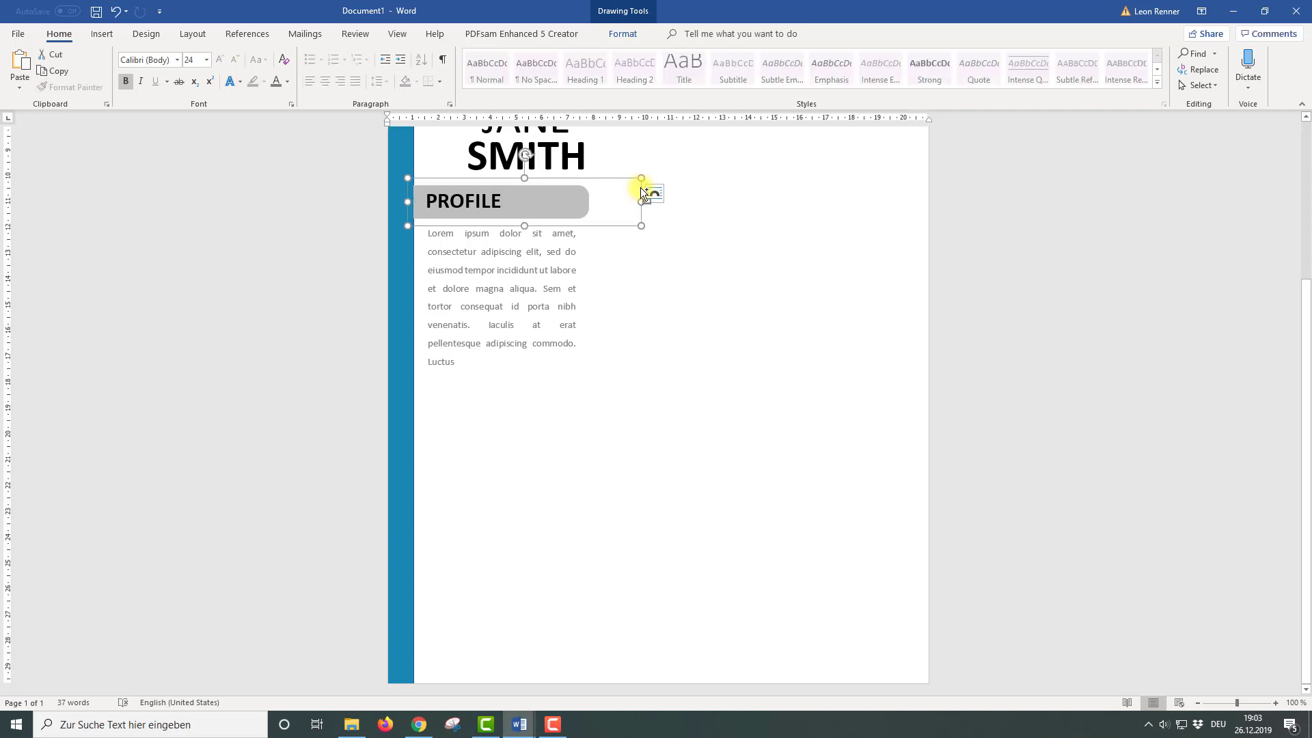
{"action": "left_click_drag", "start_coordinate": [642, 192], "coordinate": [642, 377]}
{"action": "left_click", "coordinate": [640, 378]}
{"action": "left_click", "coordinate": [499, 397]}
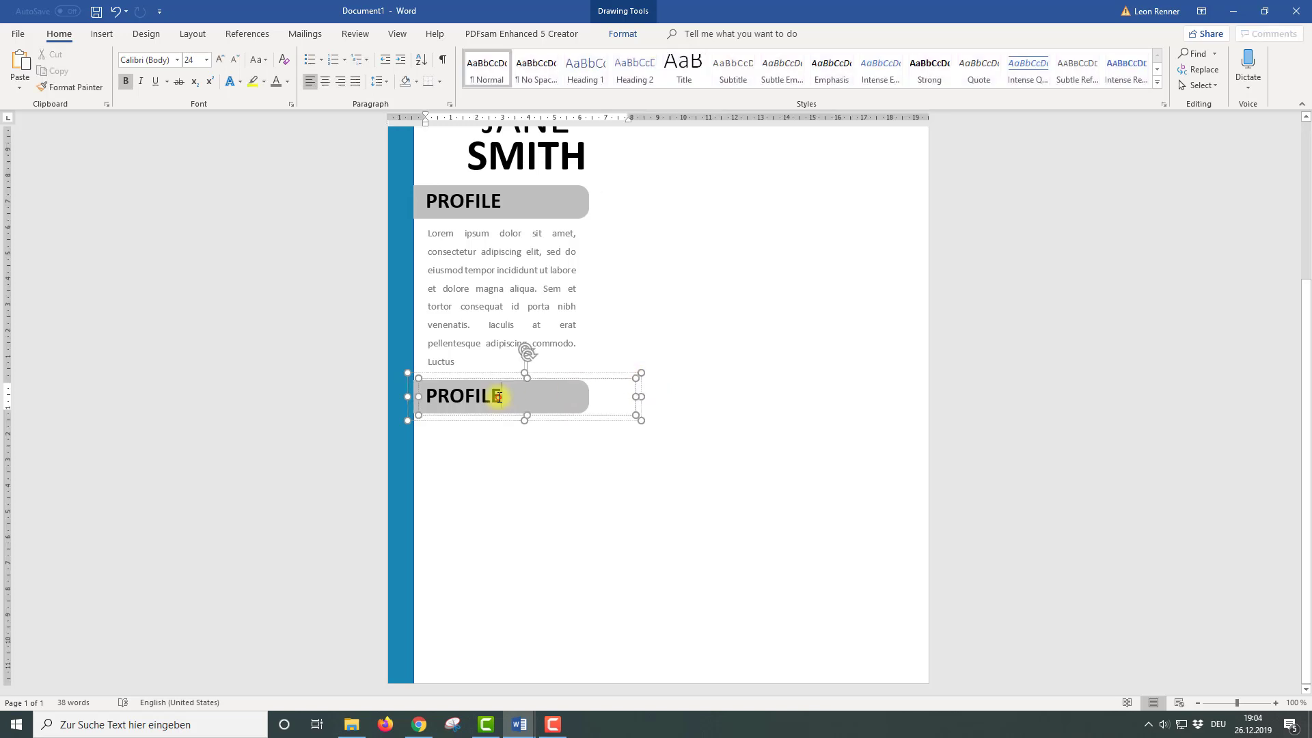
{"action": "key", "text": "BackSpace"}
{"action": "key", "text": "BackSpace"}
{"action": "key", "text": "BackSpace"}
{"action": "key", "text": "BackSpace"}
{"action": "key", "text": "BackSpace"}
{"action": "key", "text": "BackSpace"}
{"action": "key", "text": "BackSpace"}
{"action": "type", "text": "CONTACT"}
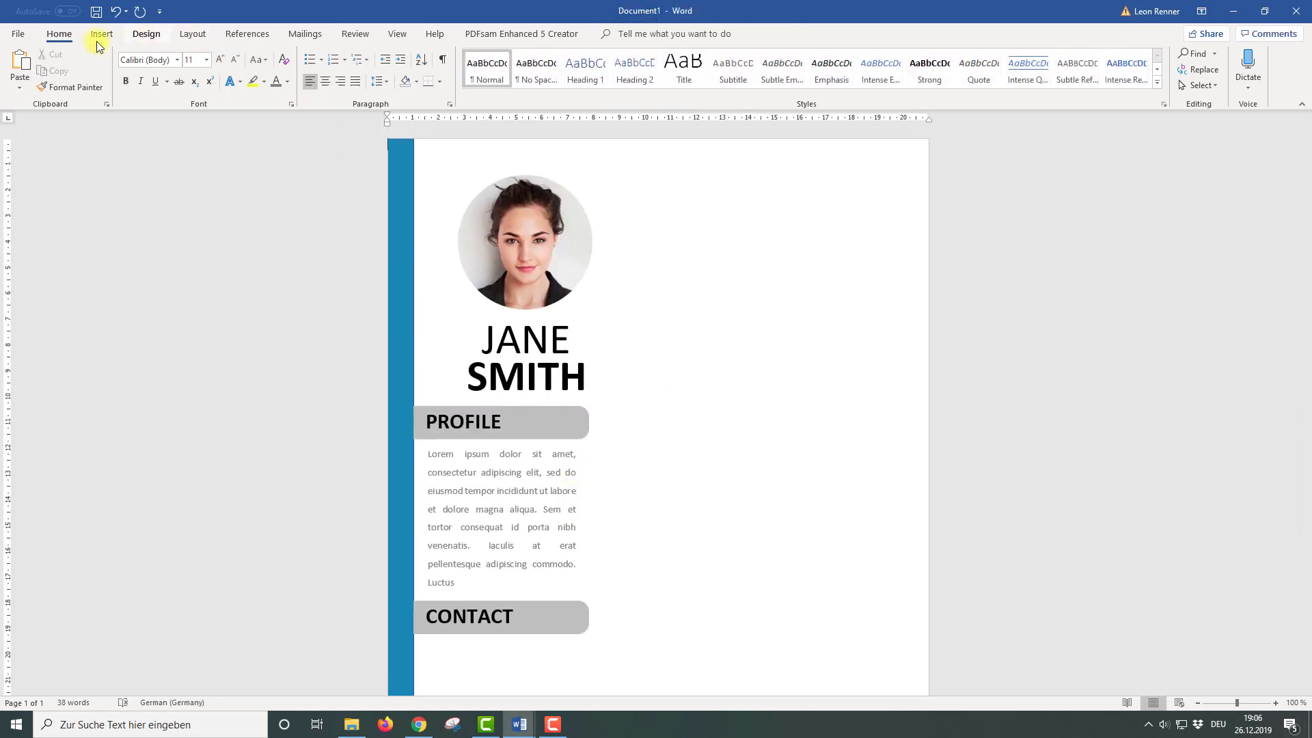
{"action": "left_click", "coordinate": [96, 34]}
Insert a phone handset icon, set it In Front of Text, and move it below CONTACT
{"action": "left_click", "coordinate": [248, 60]}
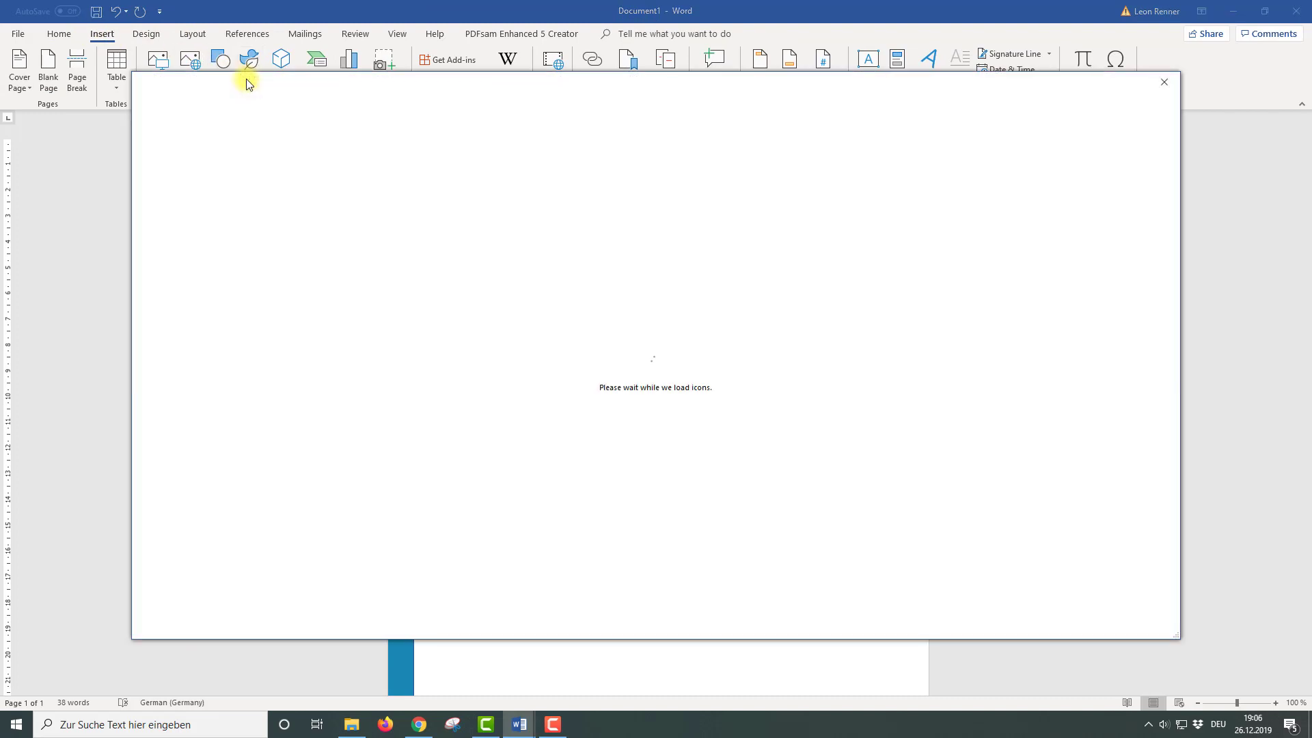
{"action": "type", "text": "pho"}
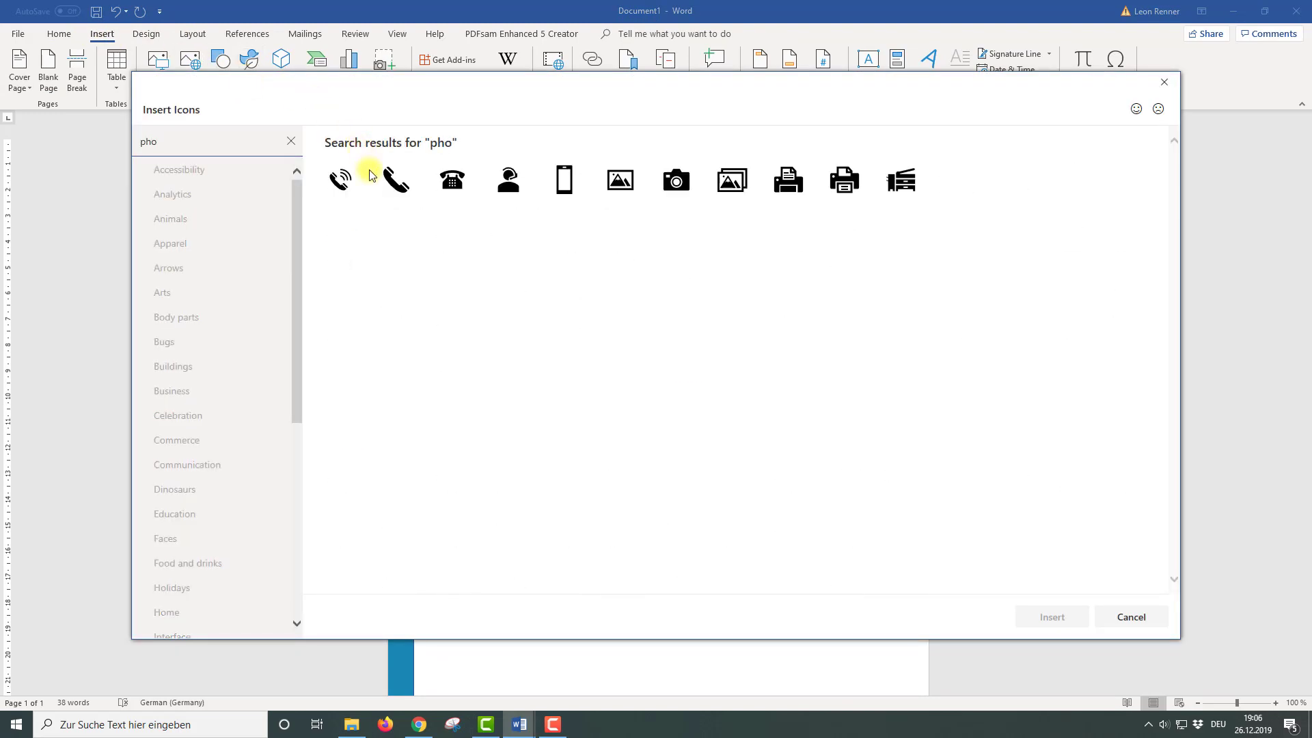
{"action": "left_click", "coordinate": [406, 194]}
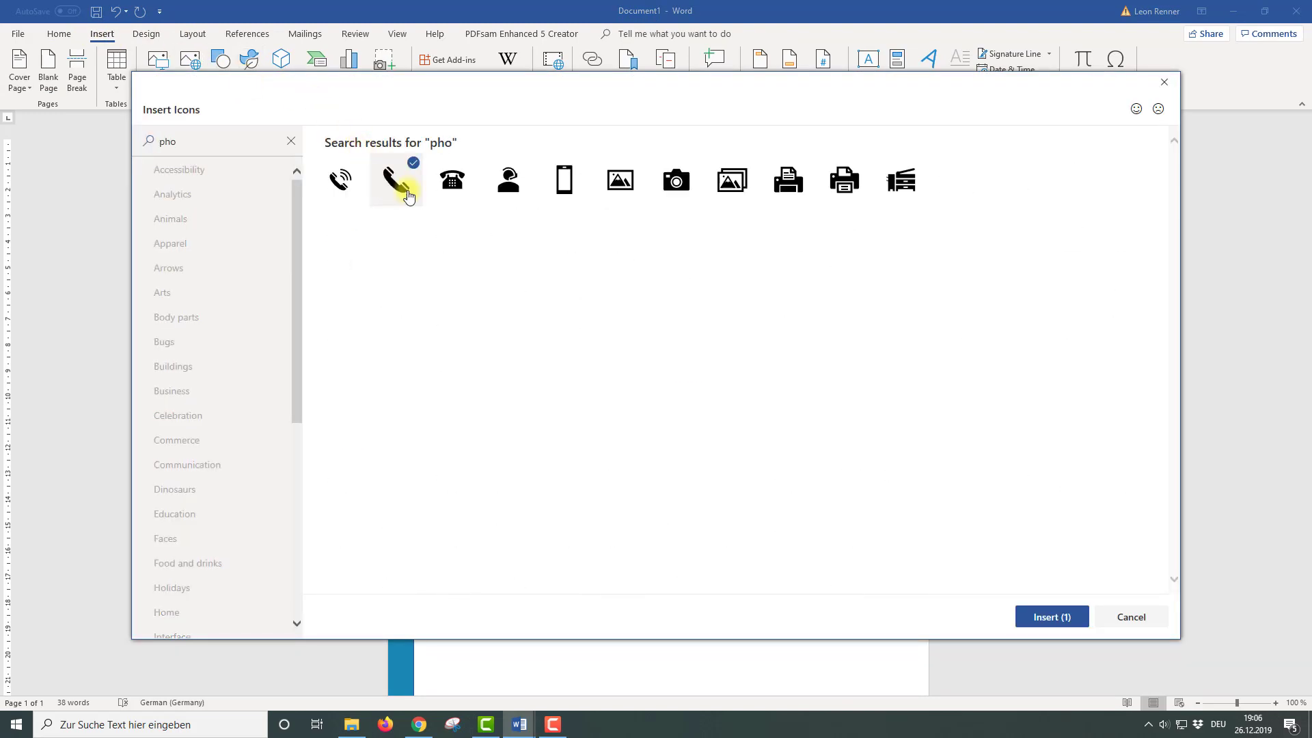
{"action": "left_click", "coordinate": [1050, 617]}
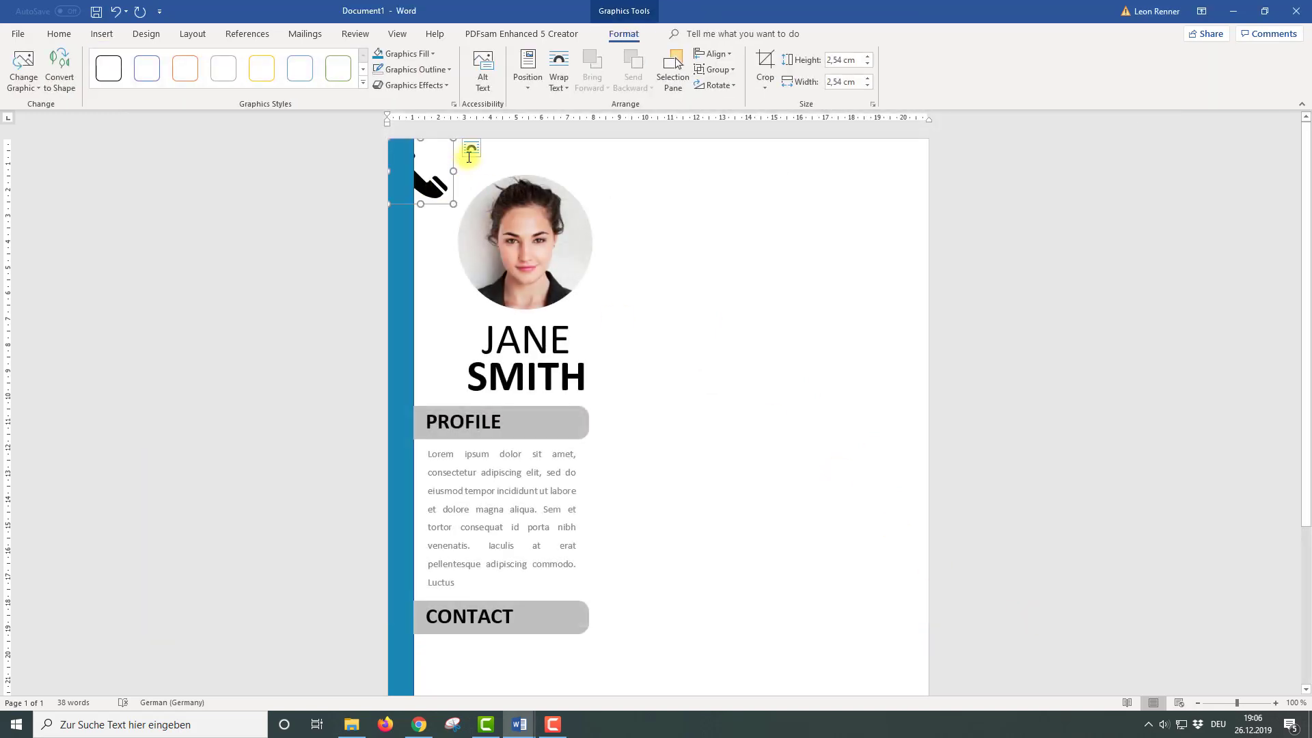
{"action": "left_click", "coordinate": [470, 149]}
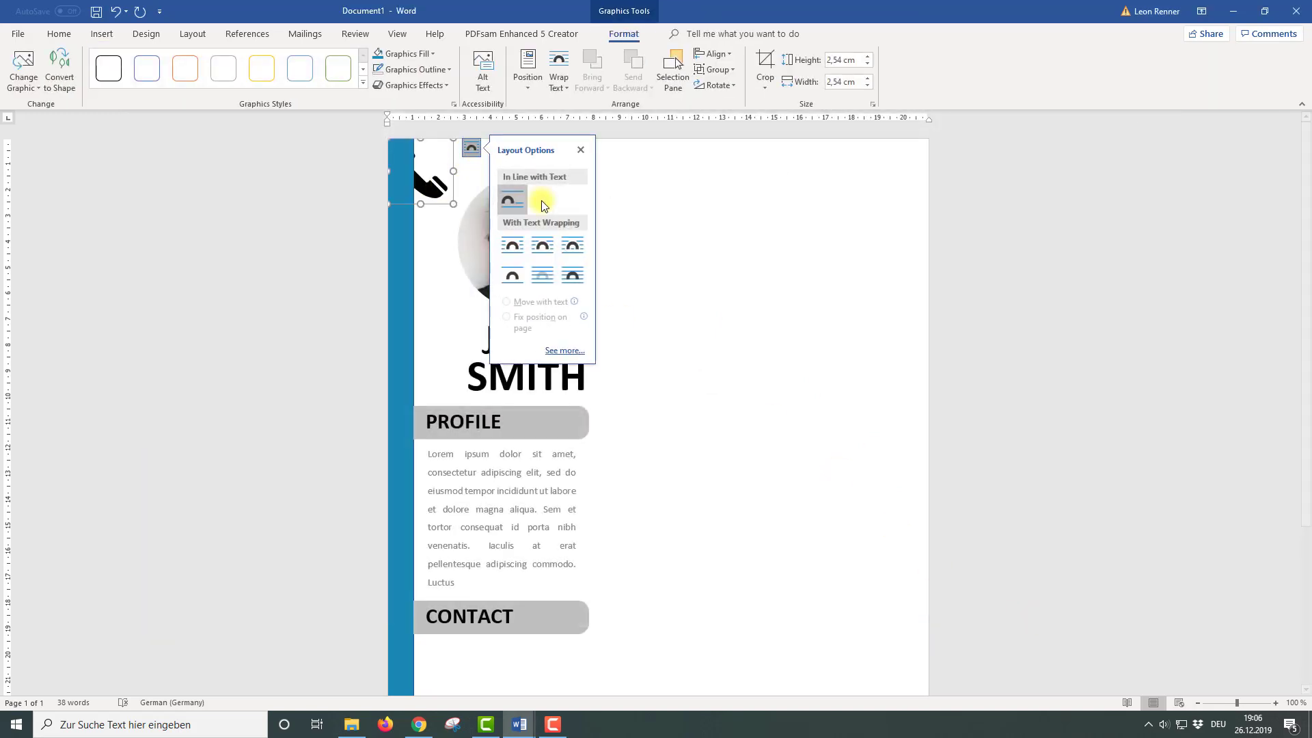
{"action": "left_click", "coordinate": [574, 275]}
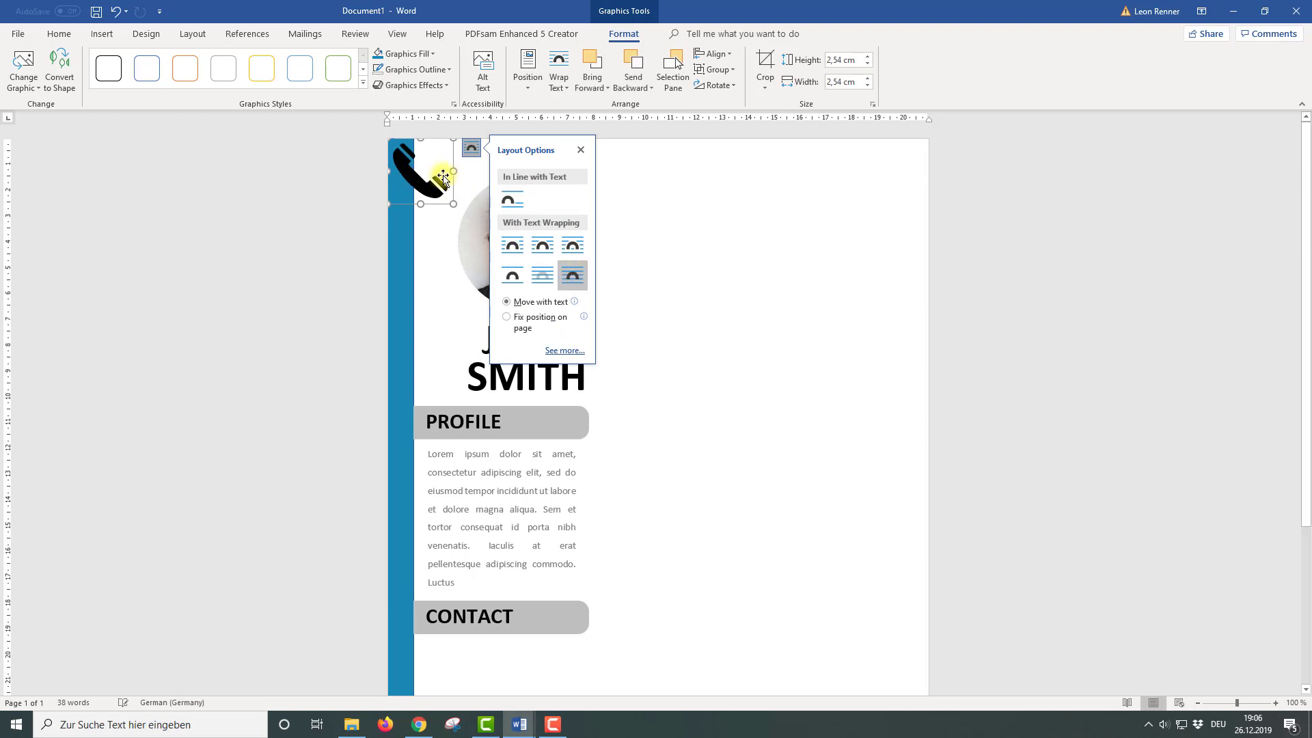
{"action": "left_click_drag", "start_coordinate": [438, 178], "coordinate": [468, 625]}
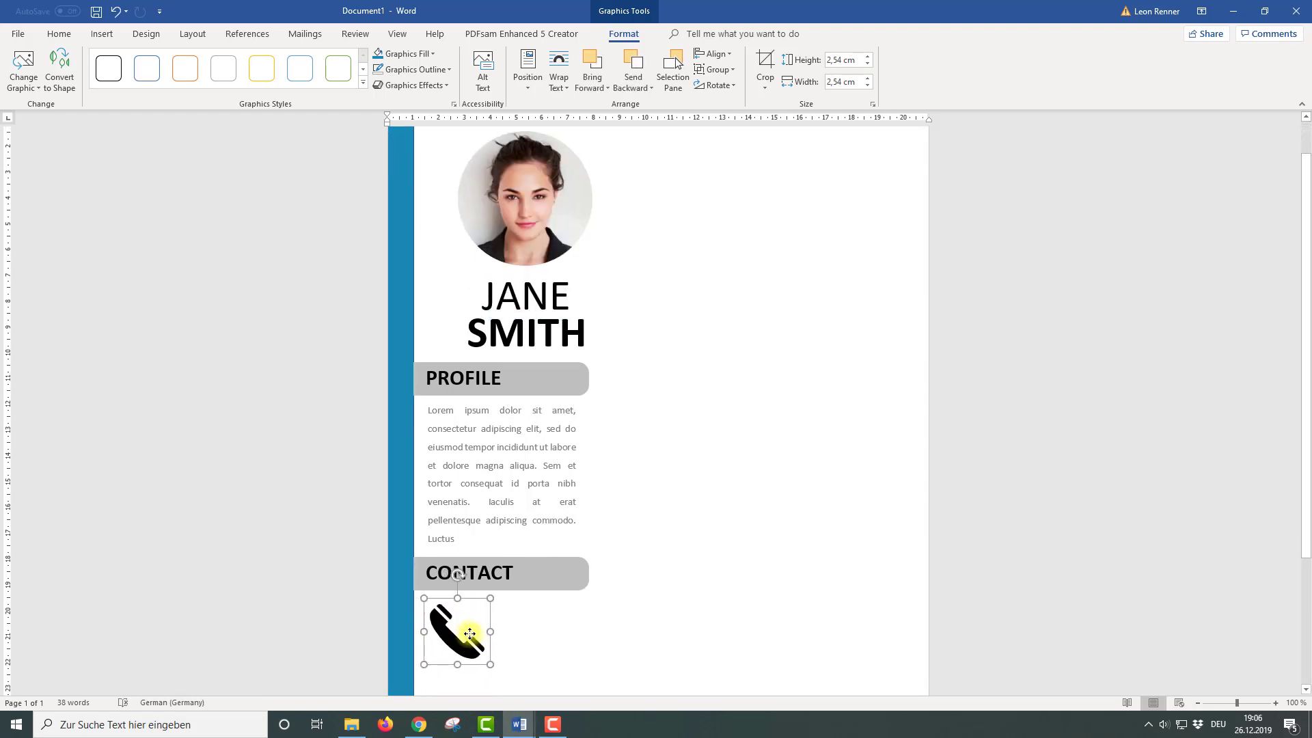
Colour the phone icon blue and set its height to 0,7 cm
{"action": "left_click", "coordinate": [414, 57]}
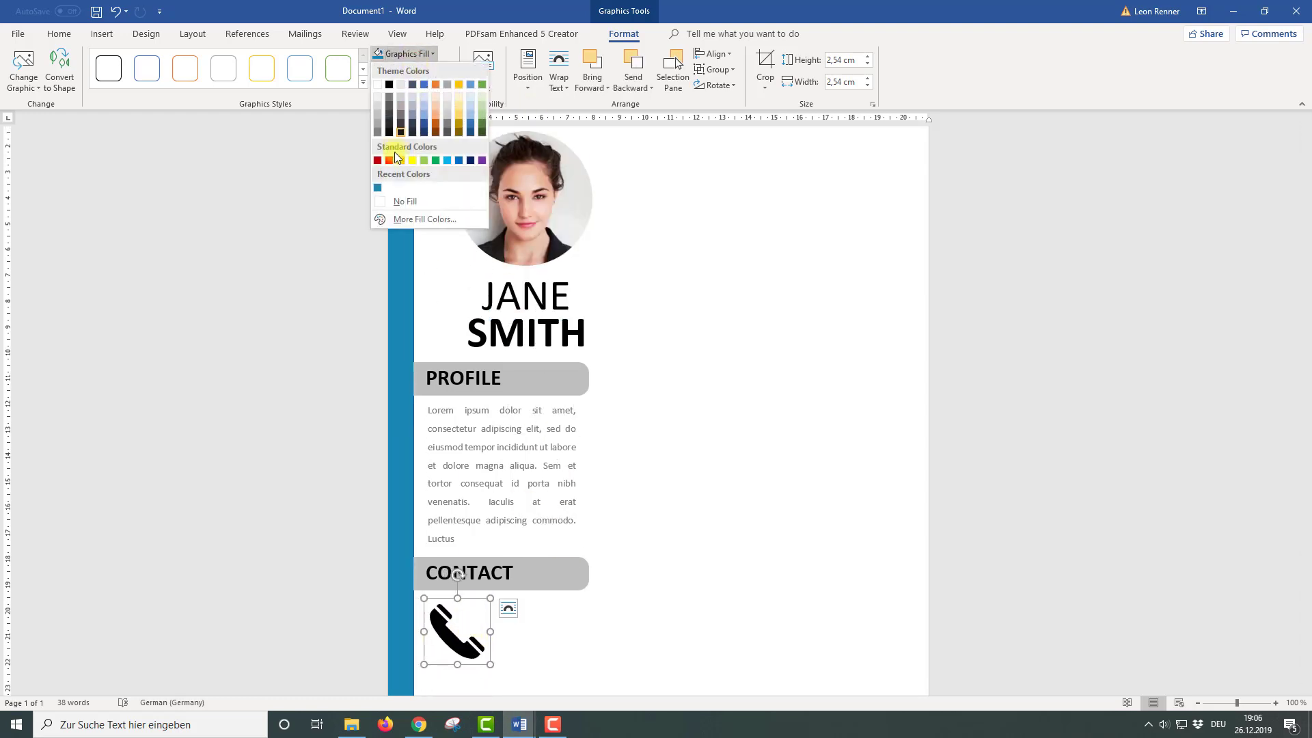
{"action": "left_click", "coordinate": [377, 181]}
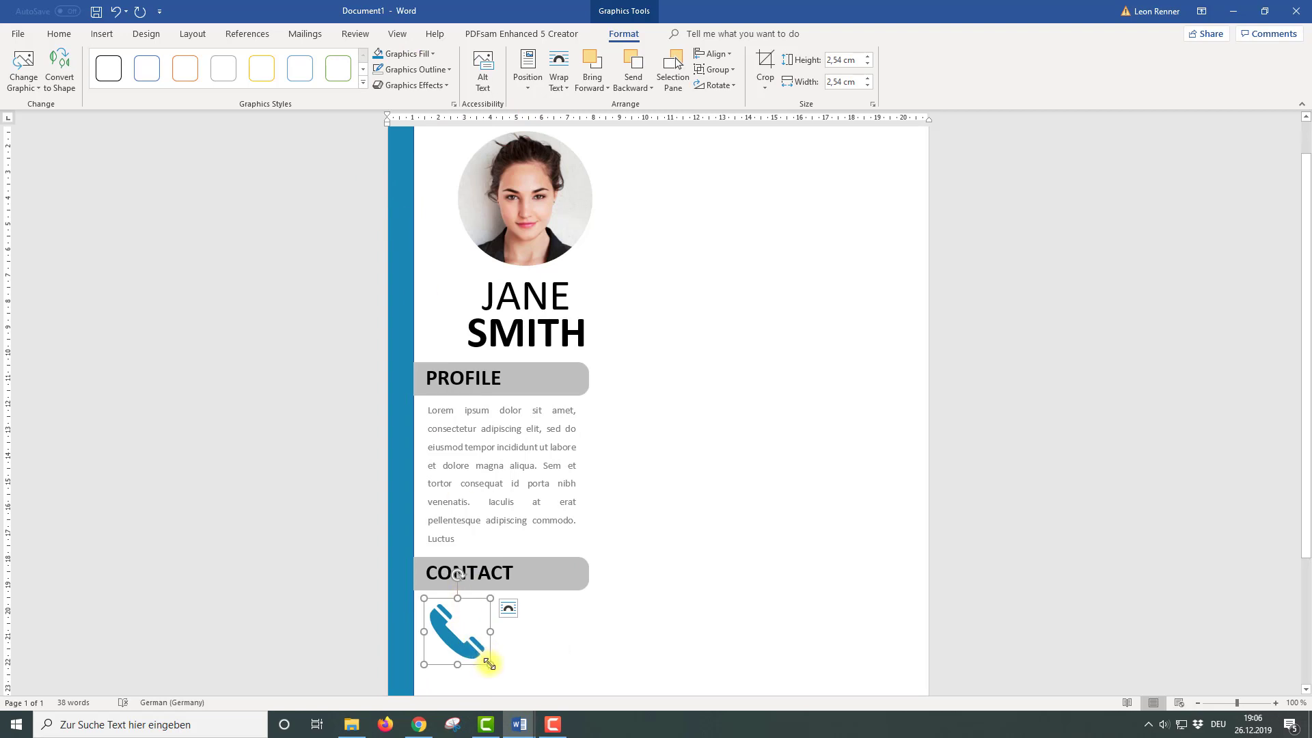
{"action": "left_click_drag", "start_coordinate": [489, 663], "coordinate": [470, 645]}
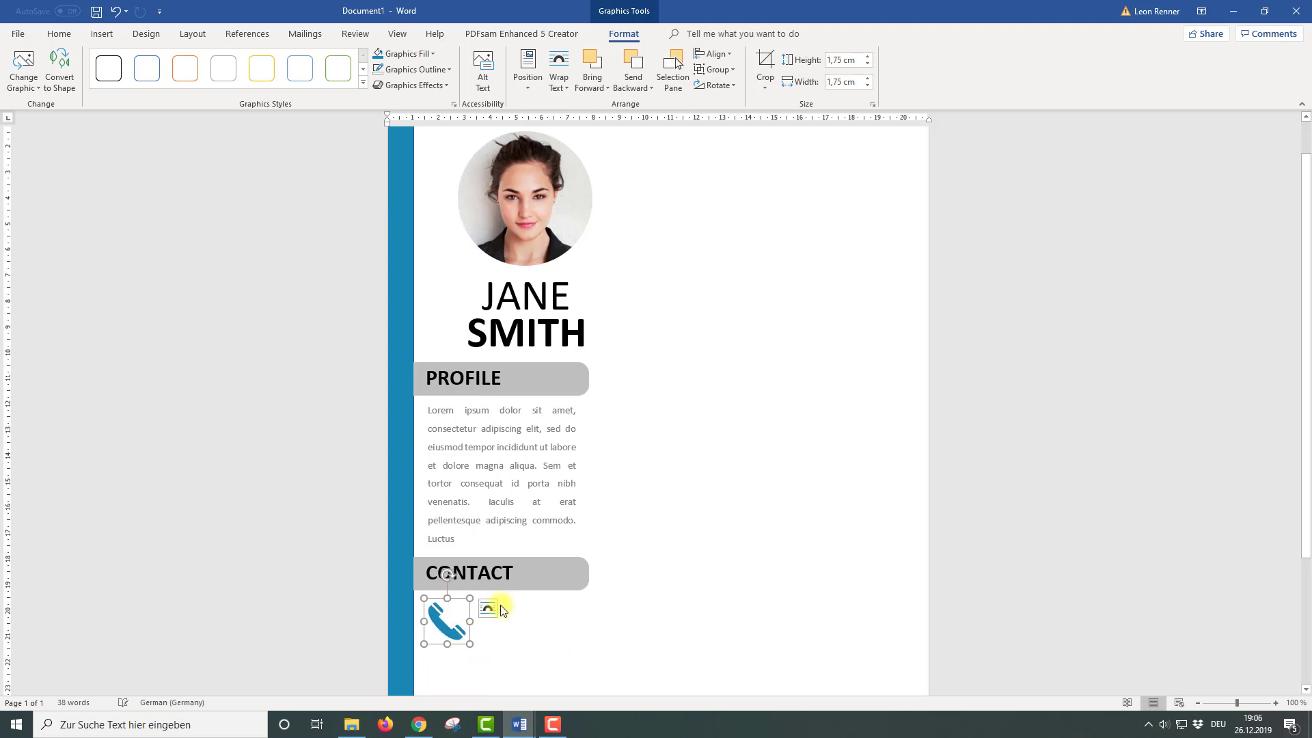
{"action": "left_click", "coordinate": [843, 61]}
{"action": "left_click_drag", "start_coordinate": [842, 60], "coordinate": [801, 58]}
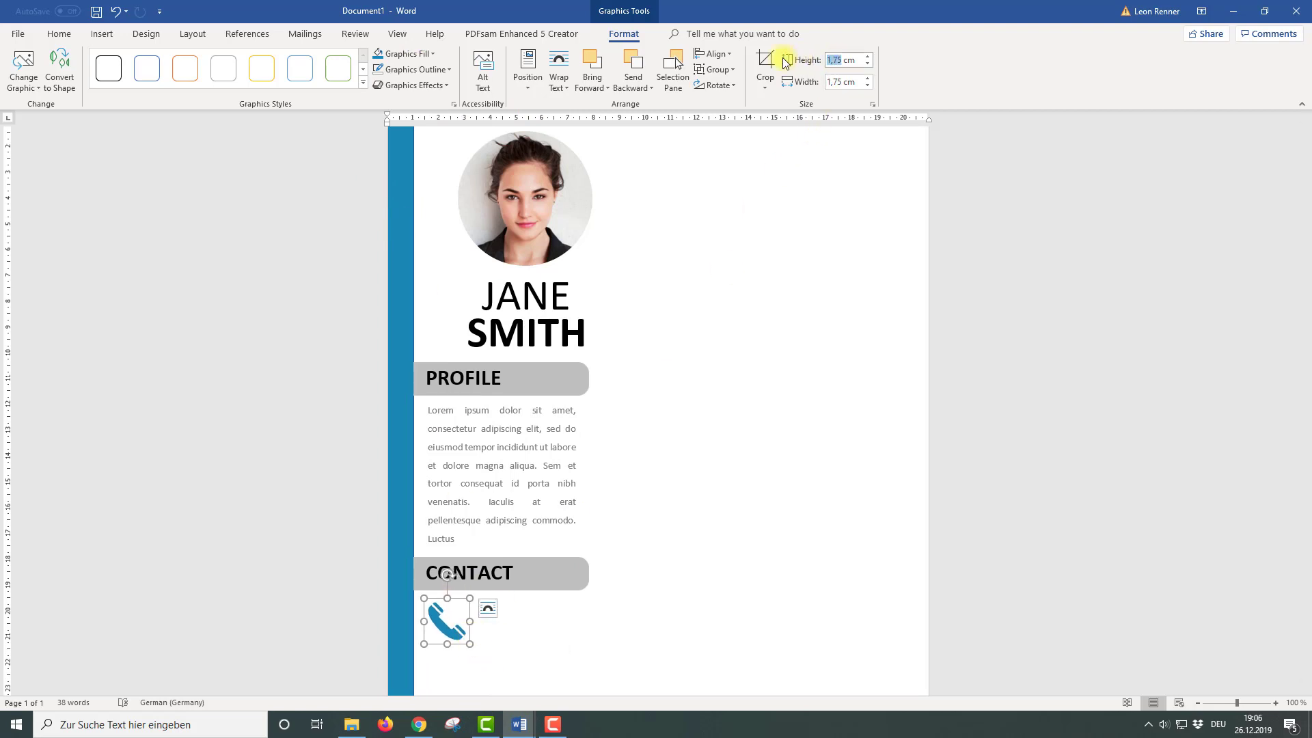
{"action": "type", "text": "0,7"}
{"action": "key", "text": "Return"}
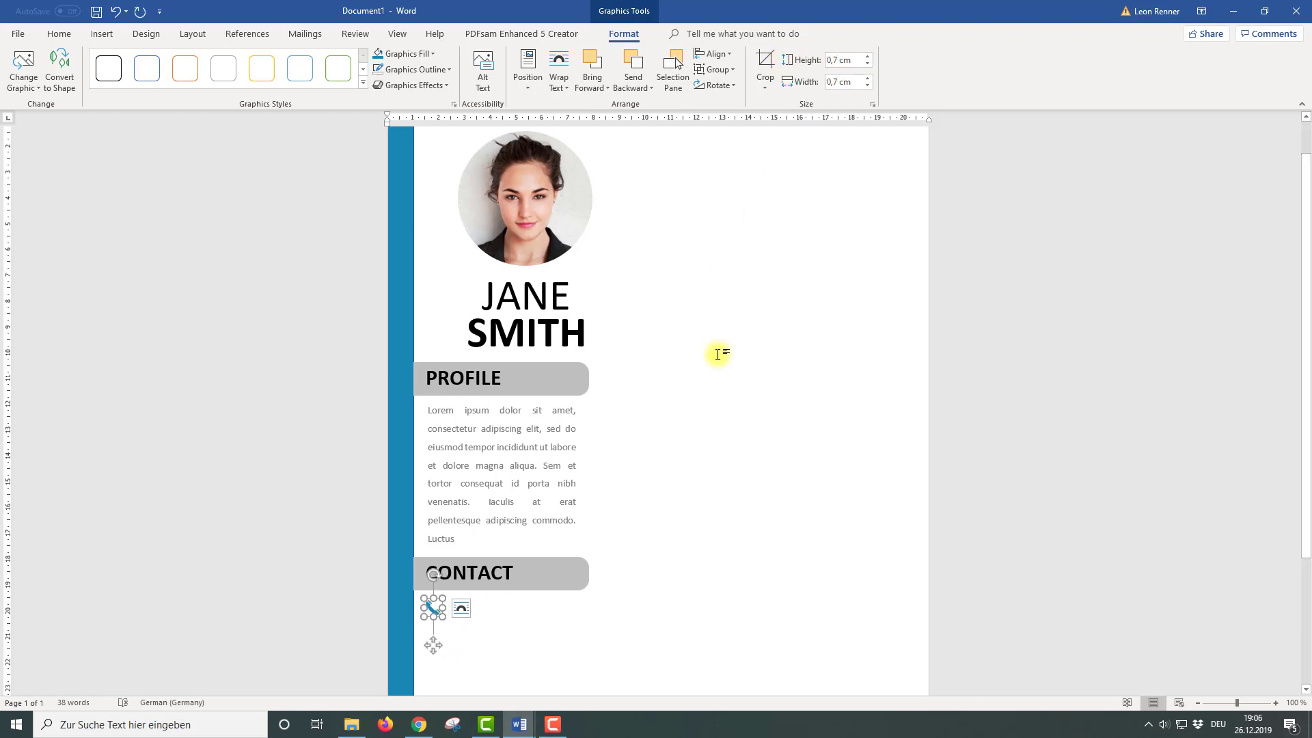
Nudge the phone icon slightly down and right into its final spot
{"action": "scroll", "coordinate": [478, 533], "scroll_direction": "down", "scroll_amount": 2}
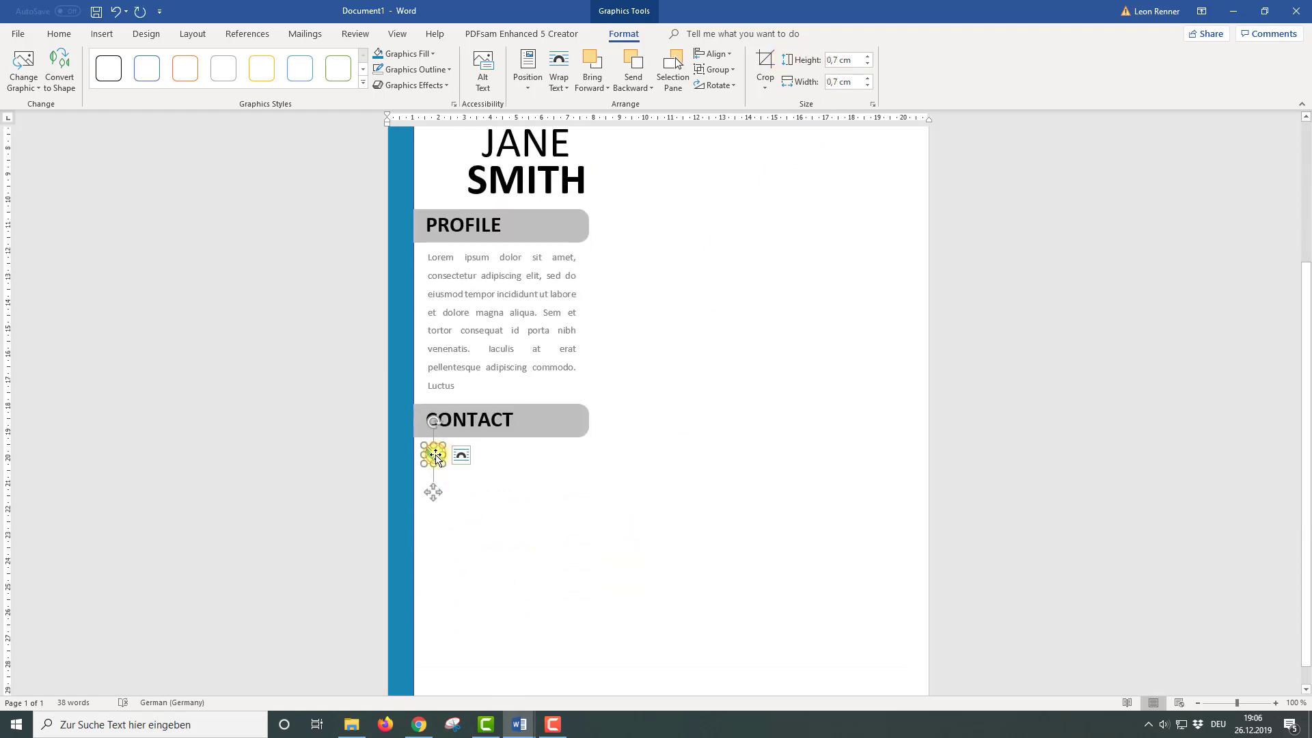
{"action": "left_click_drag", "start_coordinate": [436, 458], "coordinate": [438, 459]}
{"action": "left_click", "coordinate": [483, 463]}
{"action": "scroll", "coordinate": [492, 463], "scroll_direction": "up", "scroll_amount": 5}
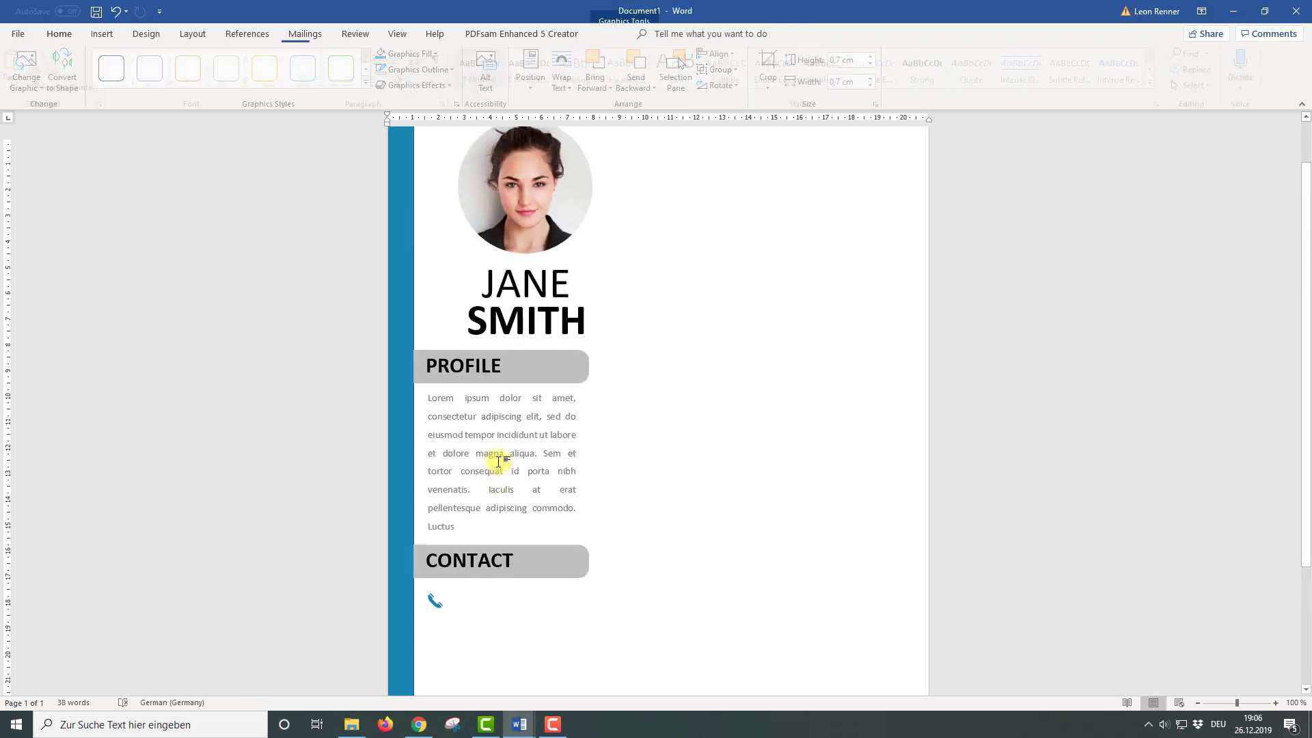
{"action": "left_click", "coordinate": [92, 31]}
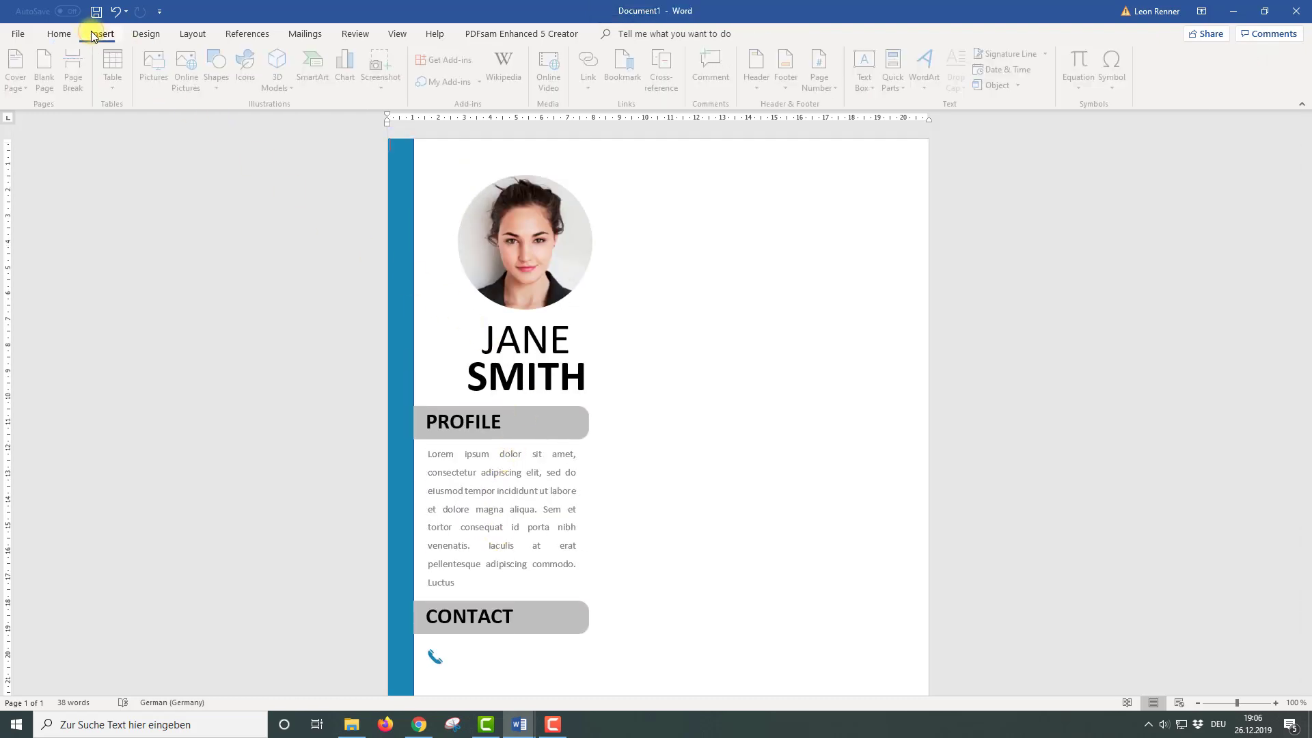
Add a simple text box with no fill or outline beside the phone icon and type the placeholder number
{"action": "left_click", "coordinate": [875, 80]}
{"action": "left_click", "coordinate": [894, 144]}
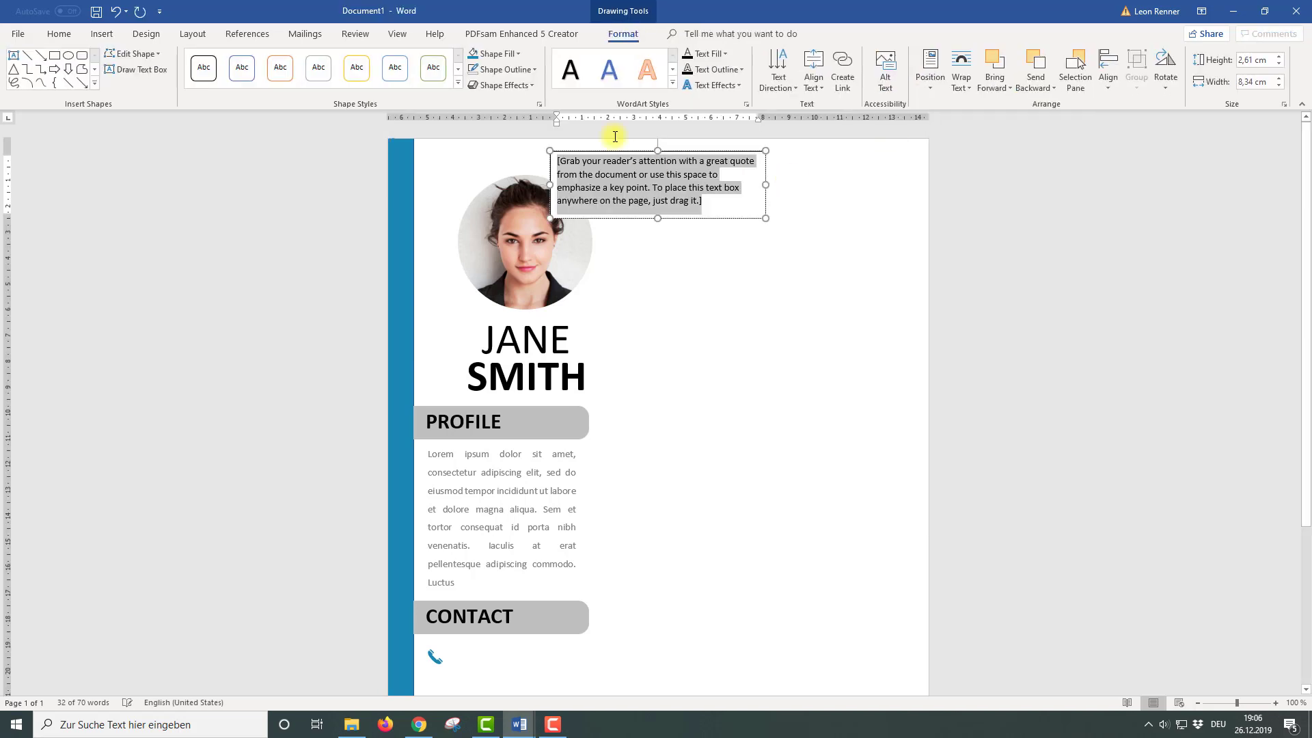
{"action": "left_click", "coordinate": [494, 54]}
{"action": "left_click", "coordinate": [499, 202]}
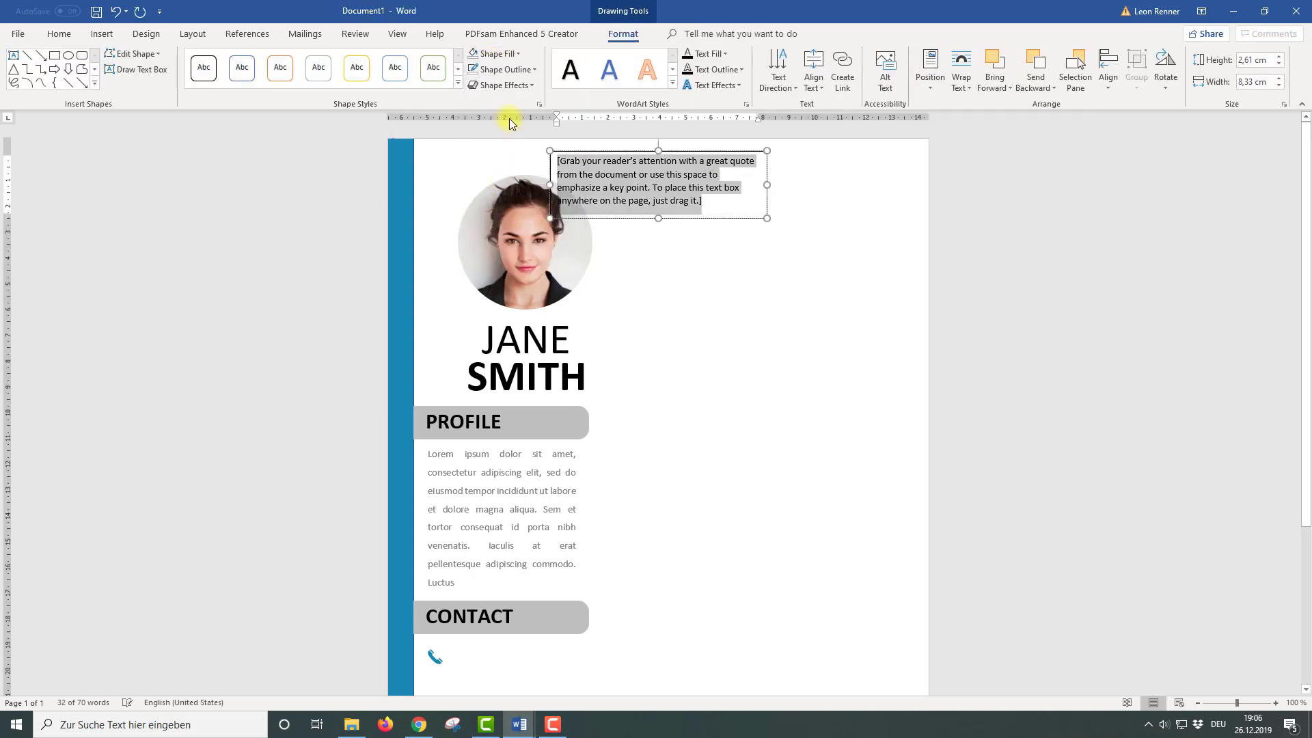
{"action": "left_click", "coordinate": [503, 69]}
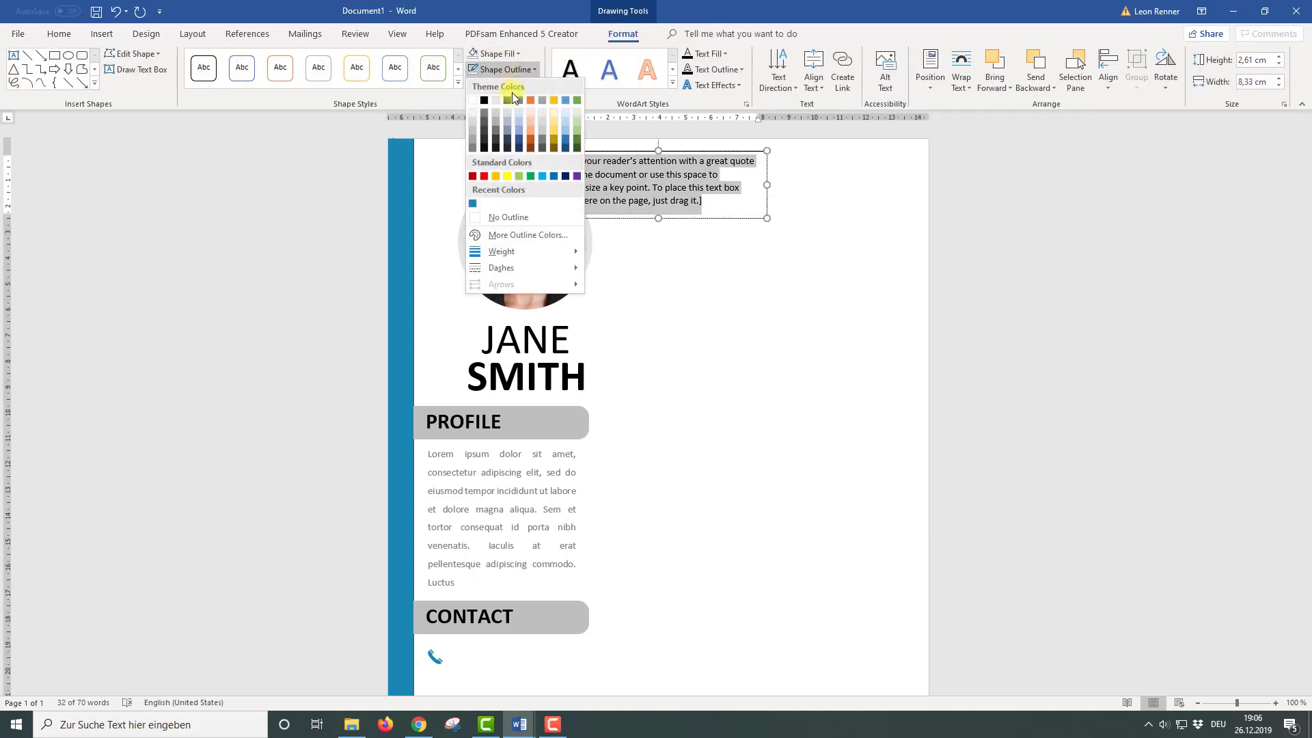
{"action": "left_click", "coordinate": [499, 216]}
{"action": "left_click_drag", "start_coordinate": [596, 235], "coordinate": [522, 645]}
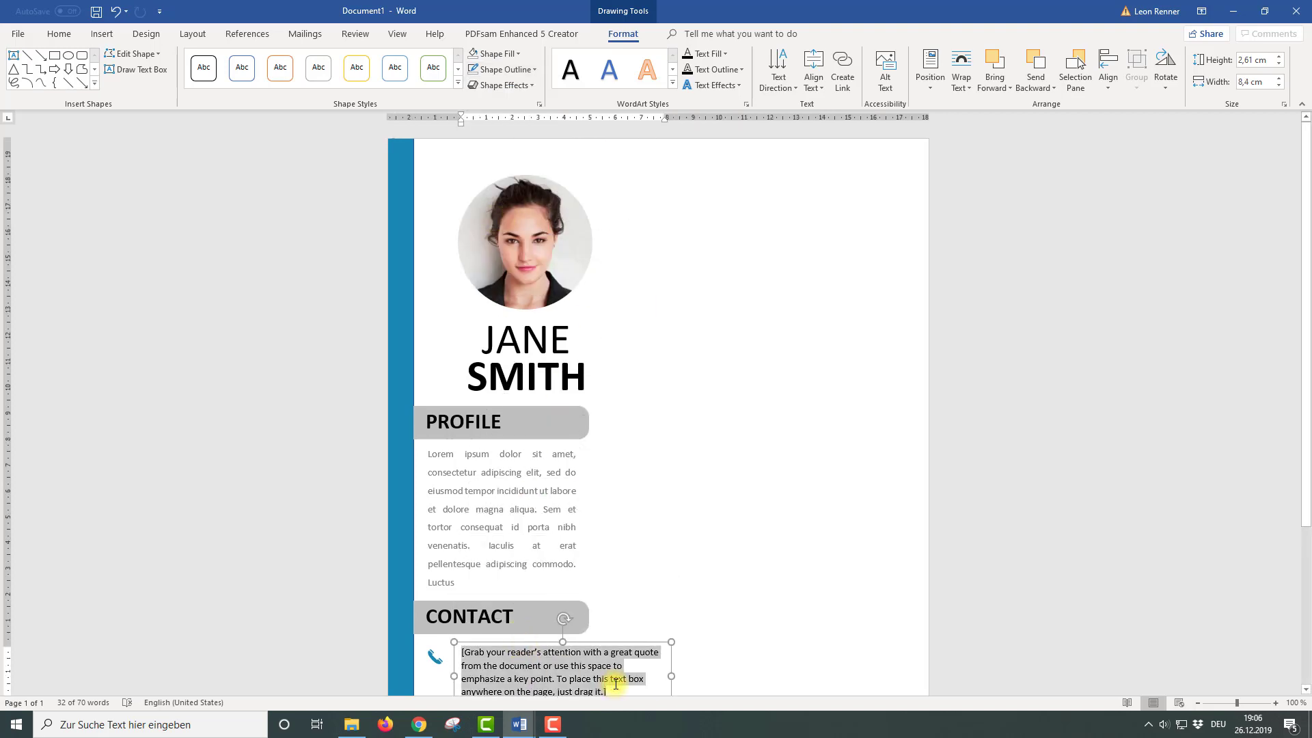
{"action": "type", "text": "000-000-000"}
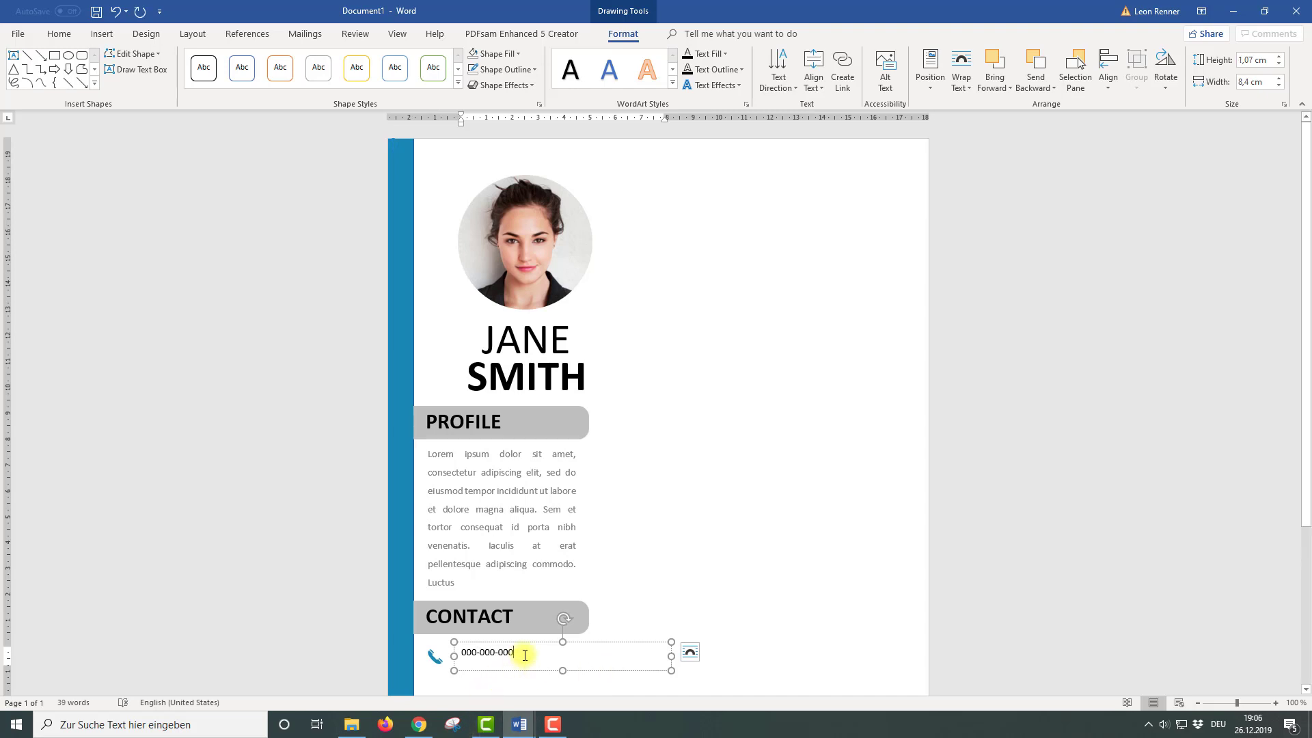
Remove the space after the number's paragraph, then narrow and shift its text box
{"action": "left_click", "coordinate": [62, 35]}
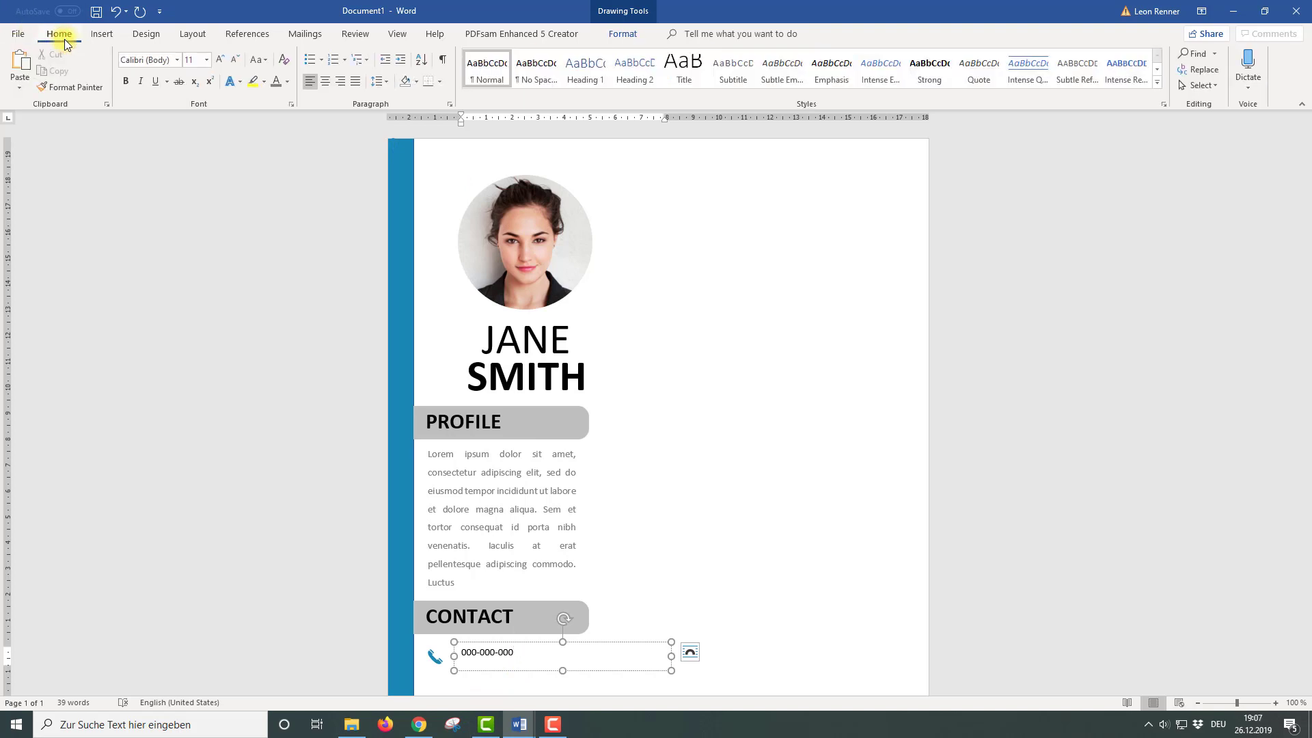
{"action": "left_click", "coordinate": [375, 82]}
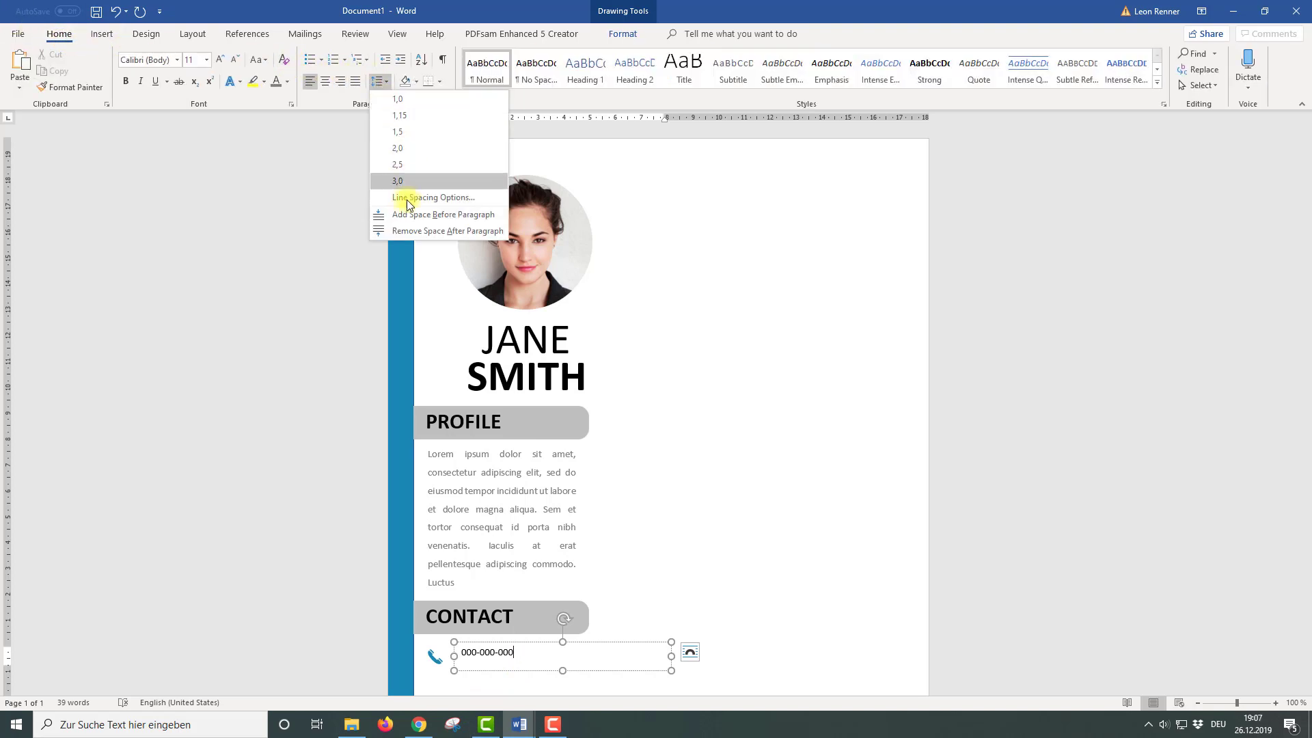
{"action": "left_click", "coordinate": [412, 232]}
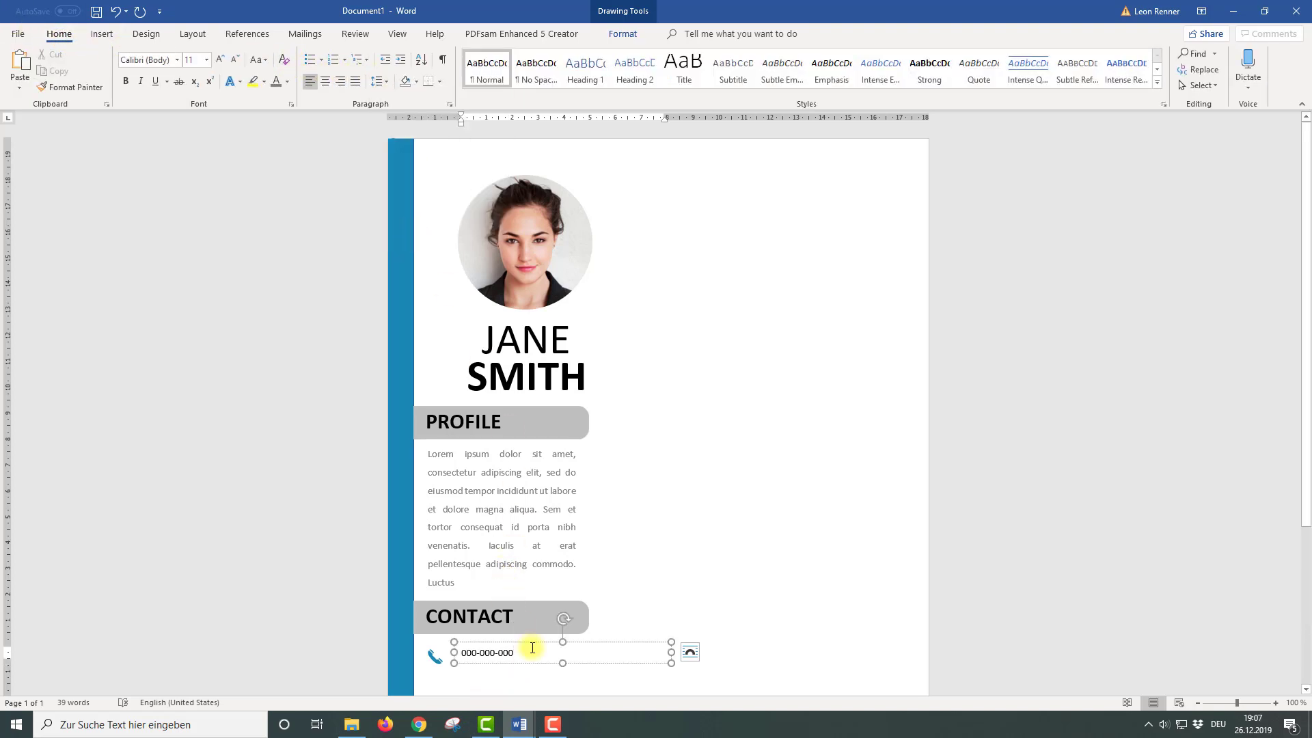
{"action": "left_click_drag", "start_coordinate": [671, 652], "coordinate": [589, 656]}
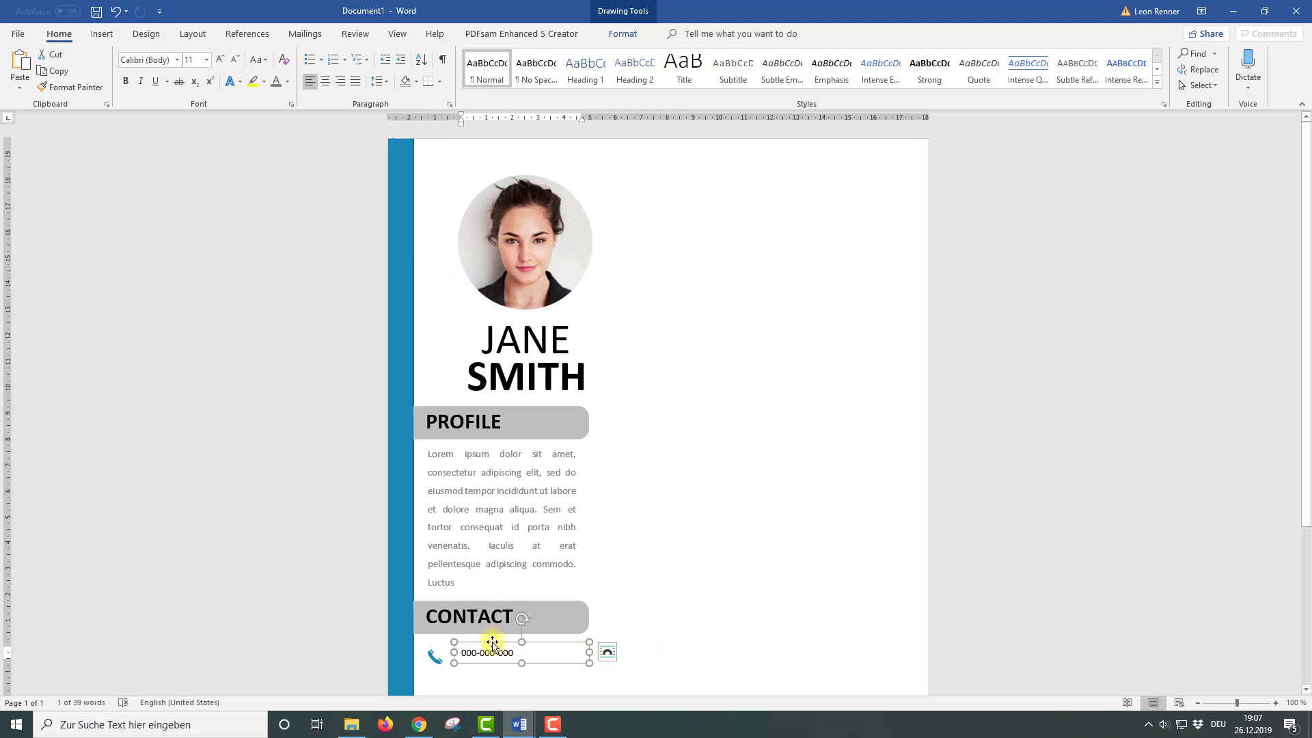
{"action": "left_click_drag", "start_coordinate": [492, 643], "coordinate": [487, 647]}
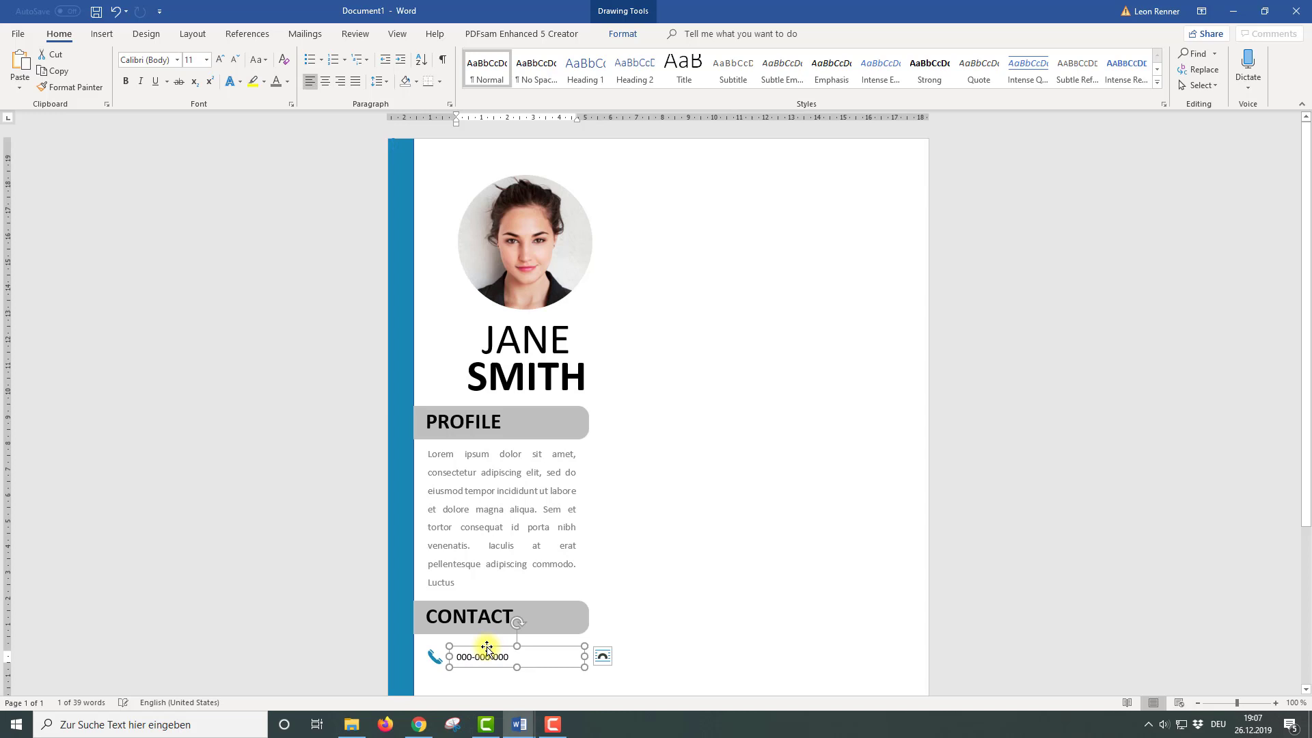
Align the phone icon and number text box to each other with Align Middle
{"action": "left_click", "coordinate": [432, 658], "text": "shift"}
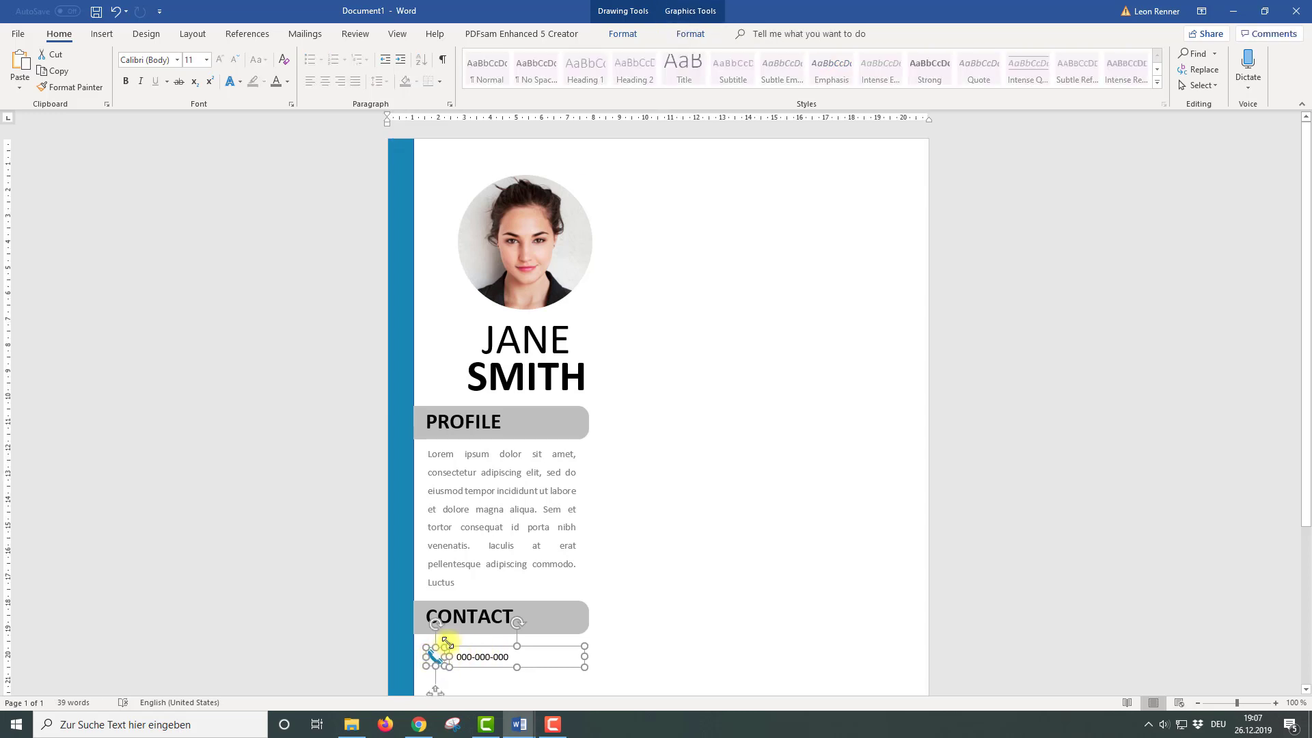
{"action": "left_click", "coordinate": [690, 33]}
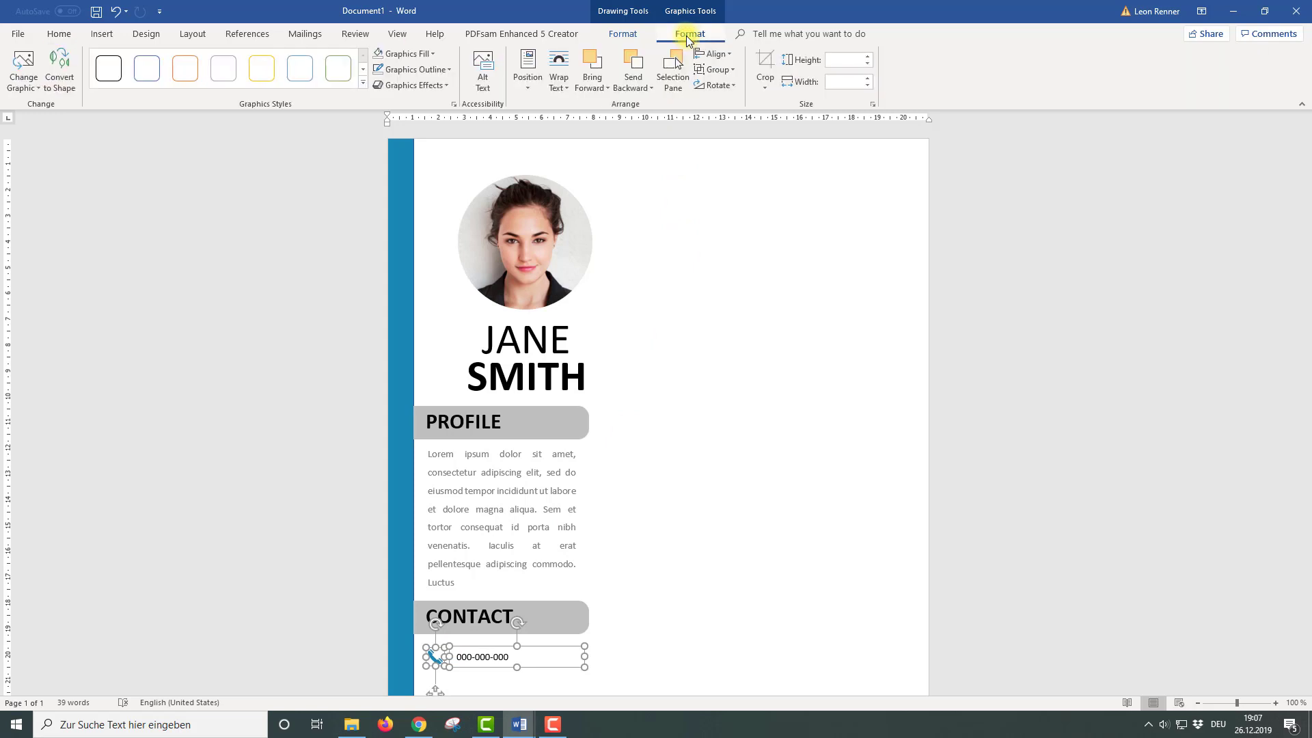
{"action": "left_click", "coordinate": [721, 59]}
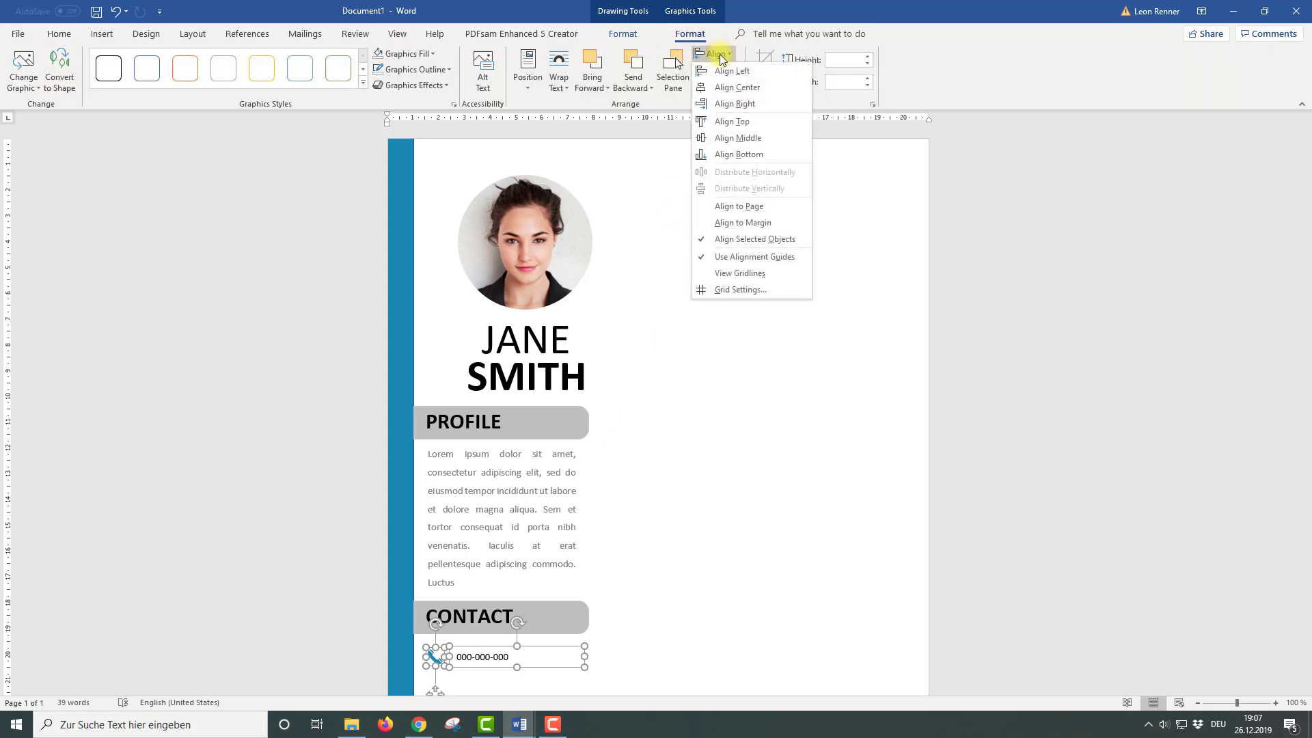
{"action": "left_click", "coordinate": [738, 138]}
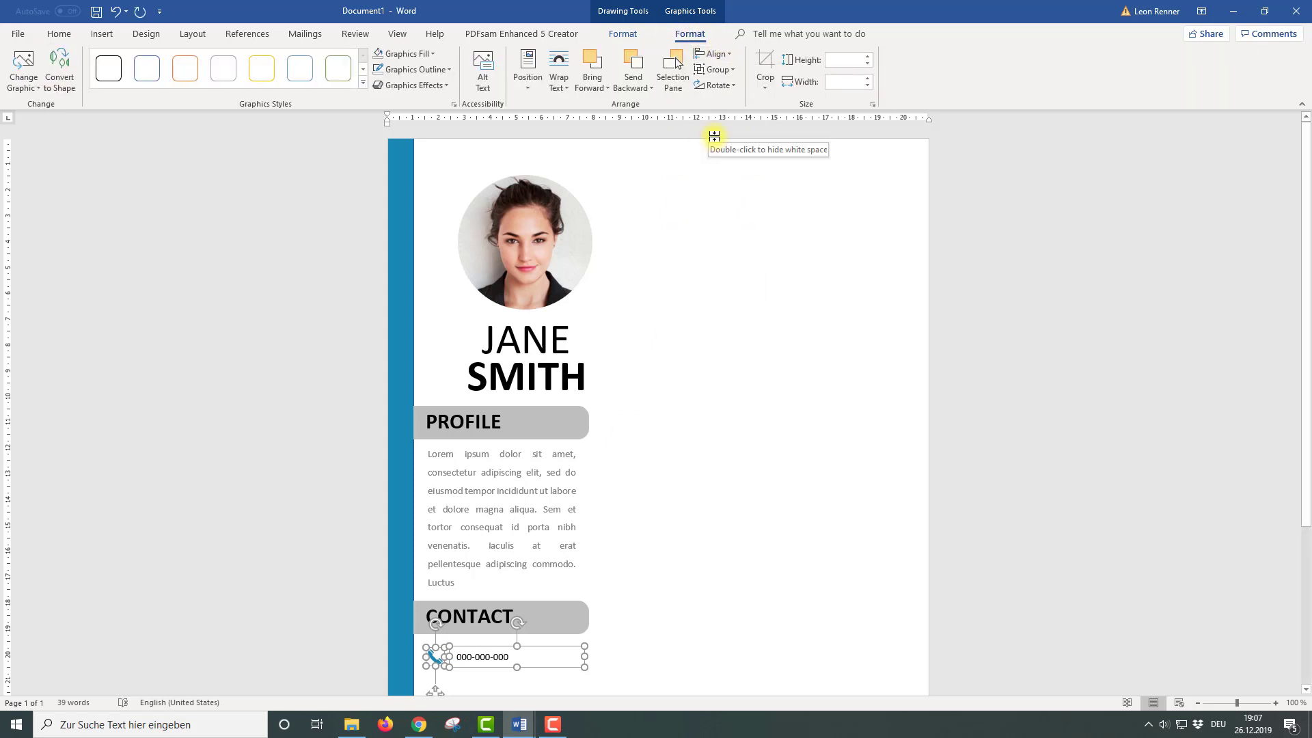
{"action": "scroll", "coordinate": [616, 466], "scroll_direction": "down", "scroll_amount": 3}
{"action": "scroll", "coordinate": [469, 530], "scroll_direction": "up", "scroll_amount": 3}
Nudge the number box two steps left, then group it with the phone icon
{"action": "left_click", "coordinate": [483, 655]}
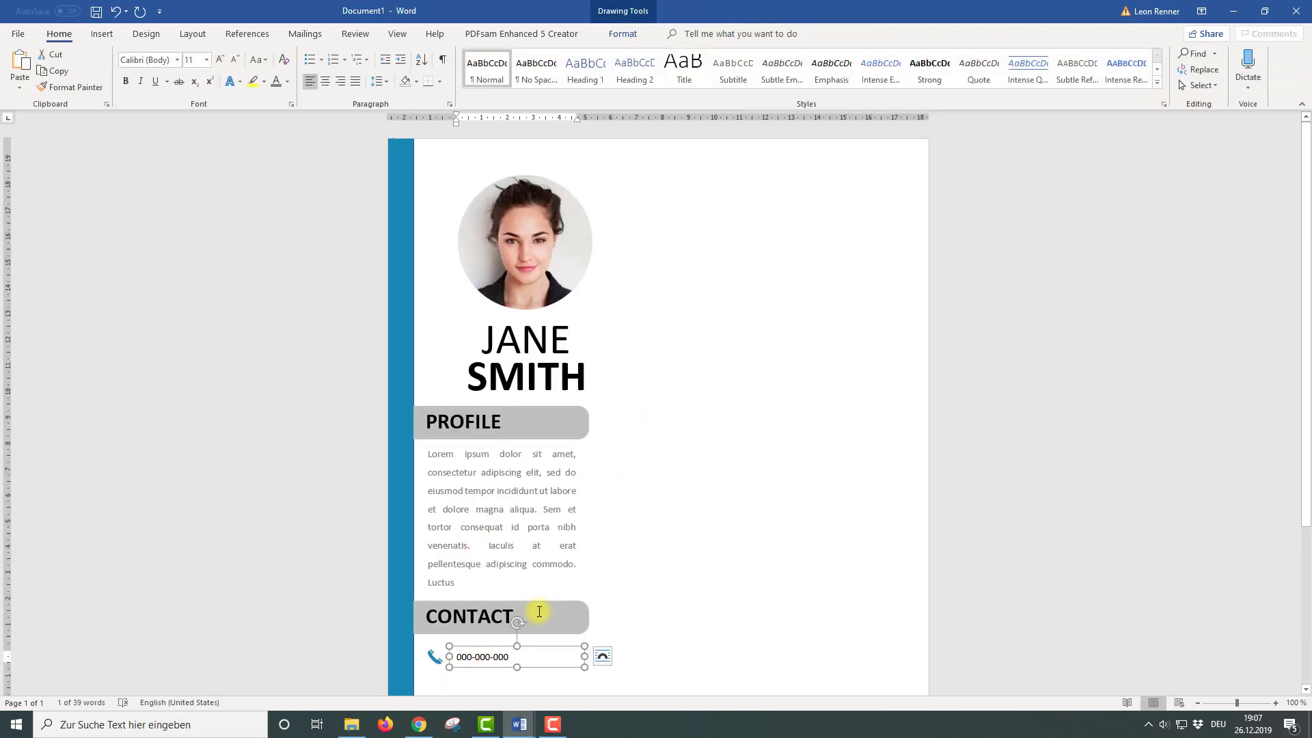
{"action": "key", "text": "Left"}
{"action": "key", "text": "Left"}
{"action": "key", "text": "Left"}
{"action": "key", "text": "Left"}
{"action": "key", "text": "Left"}
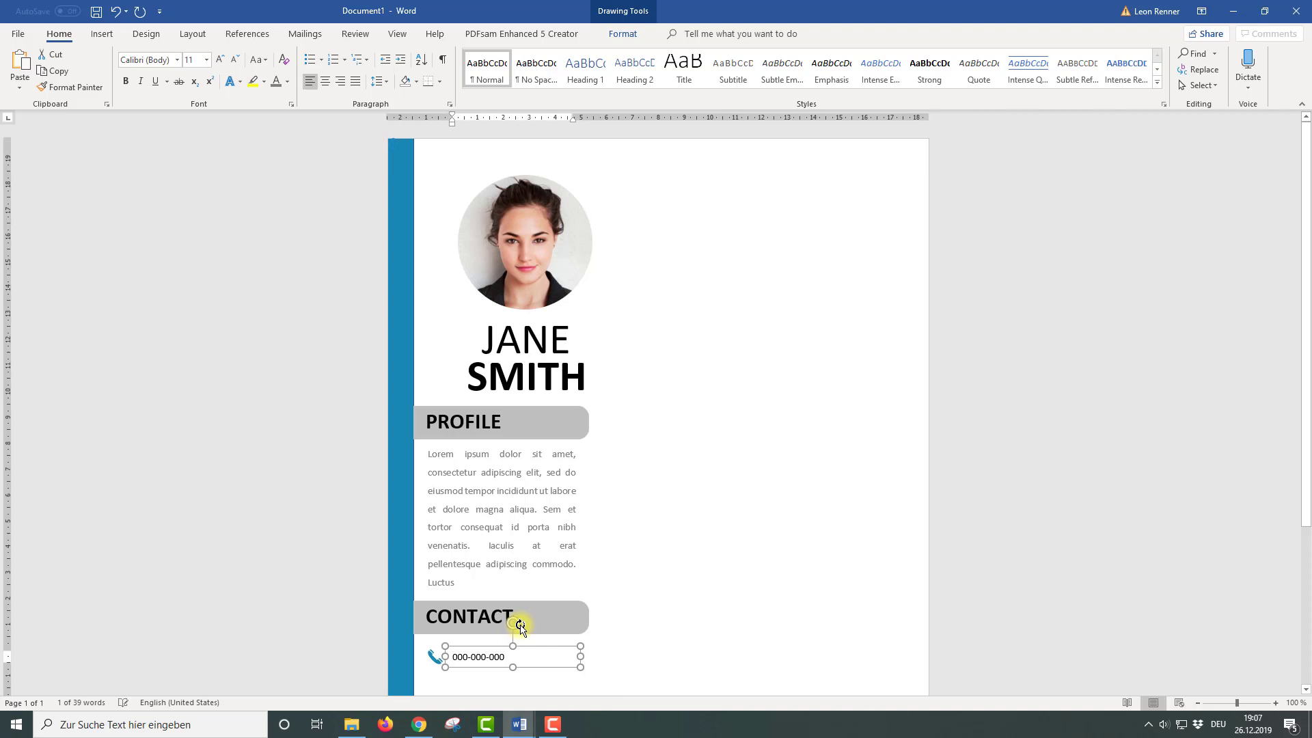
{"action": "key", "text": "Left"}
{"action": "key", "text": "Left"}
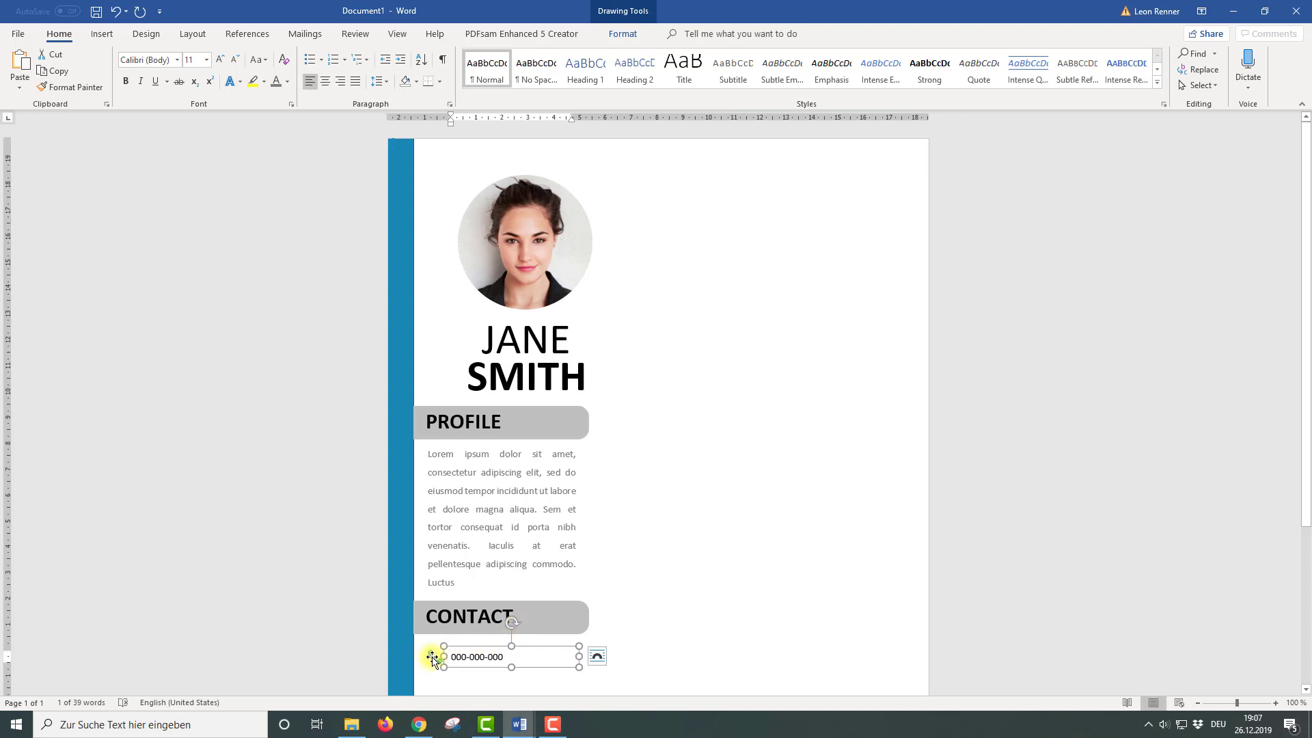
{"action": "left_click", "coordinate": [434, 661], "text": "shift"}
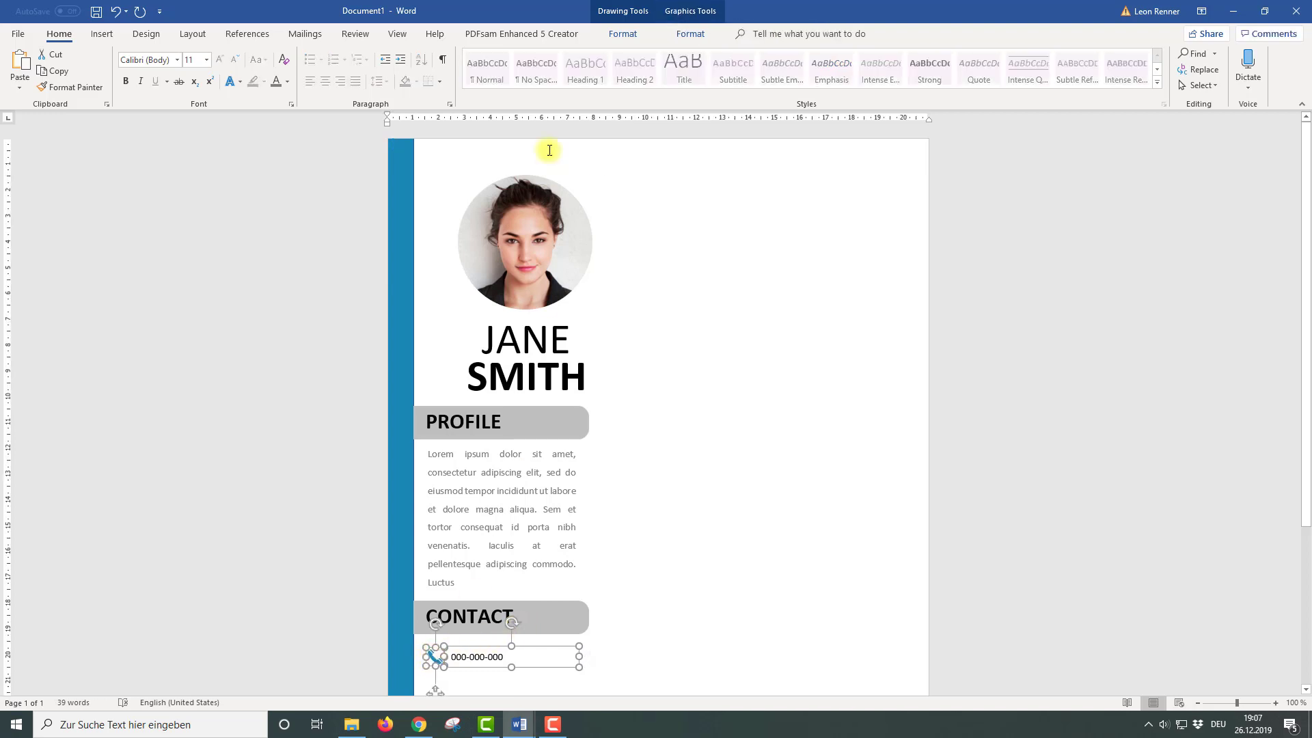
{"action": "left_click", "coordinate": [690, 35]}
{"action": "left_click", "coordinate": [727, 71]}
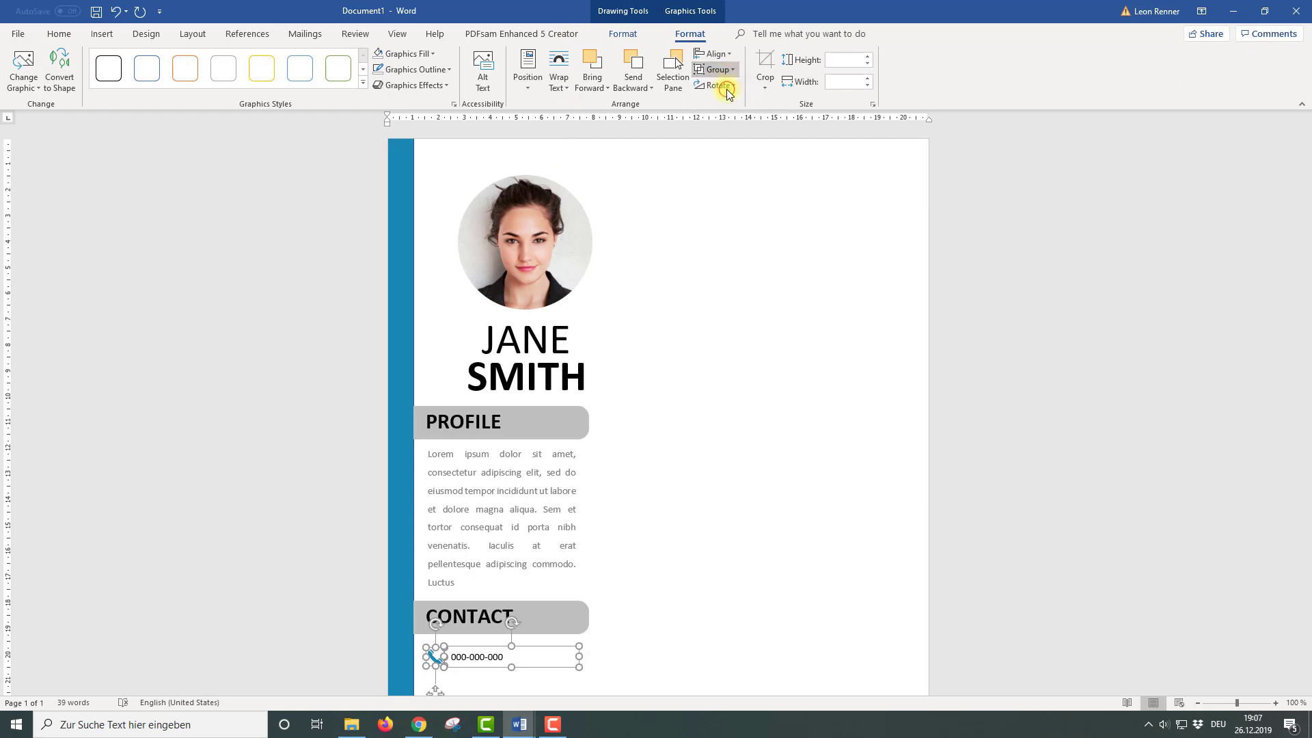
{"action": "scroll", "coordinate": [557, 413], "scroll_direction": "down", "scroll_amount": 3}
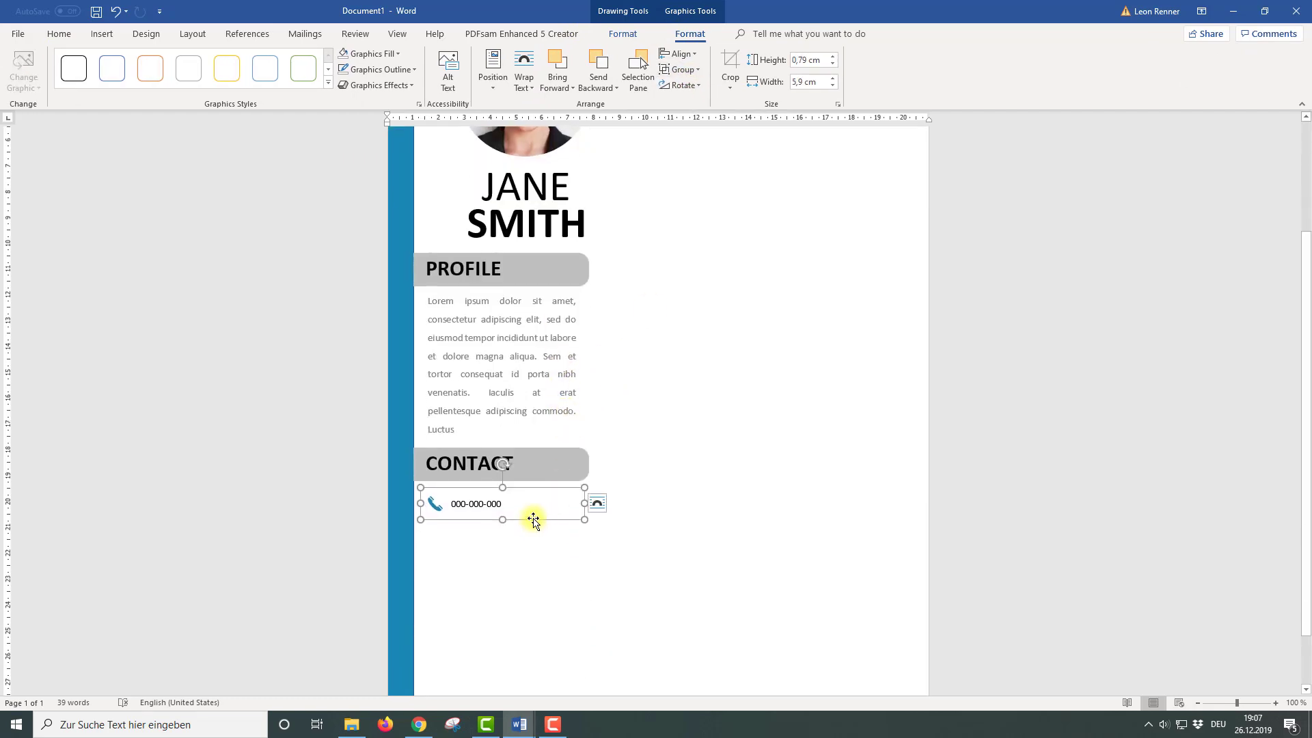
Duplicate the phone row below and swap its icon for an envelope mail icon
{"action": "left_click_drag", "start_coordinate": [533, 519], "coordinate": [533, 547]}
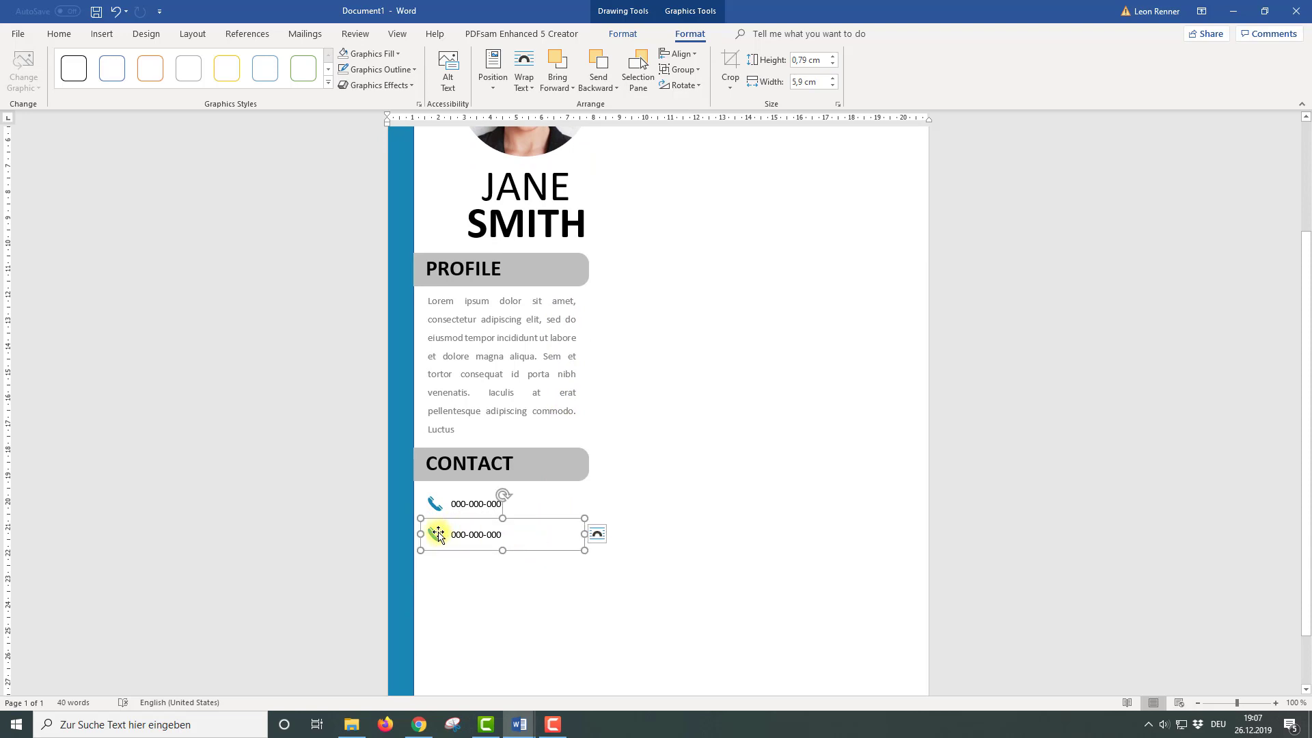
{"action": "left_click", "coordinate": [434, 536]}
{"action": "right_click", "coordinate": [434, 534]}
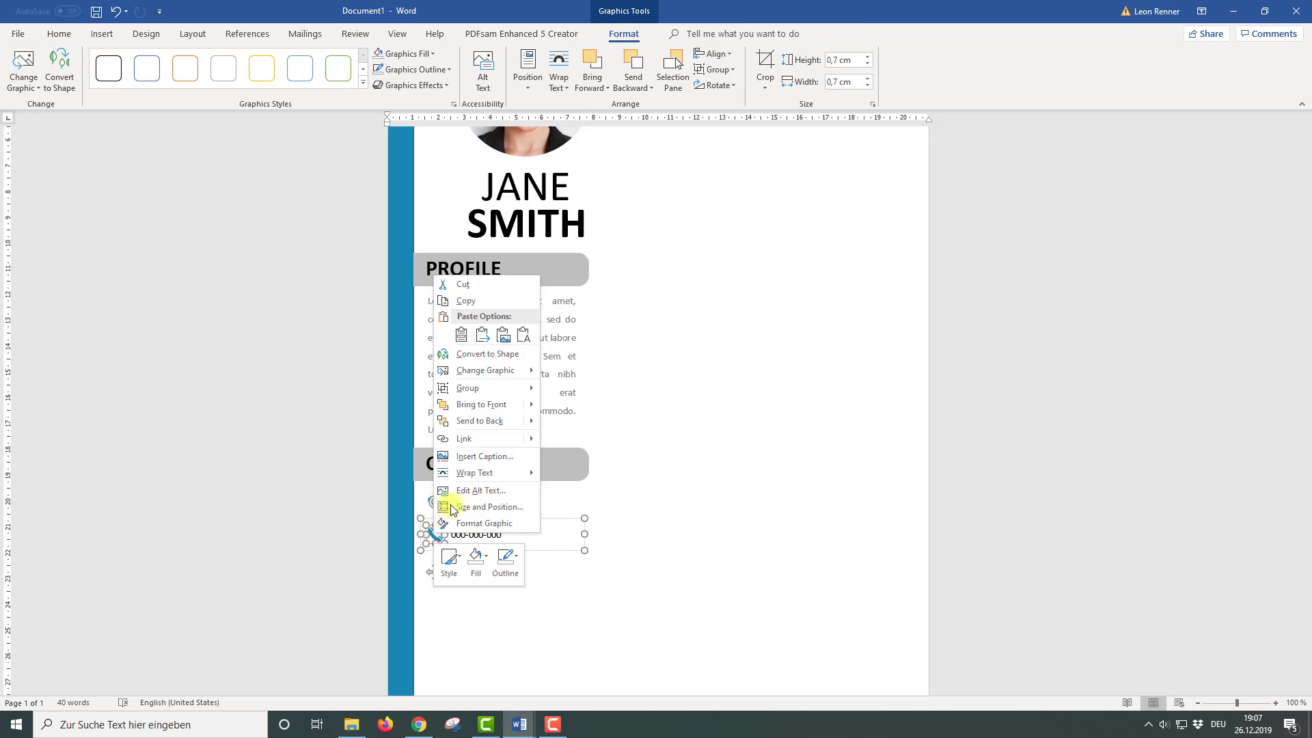
{"action": "mouse_move", "coordinate": [515, 372]}
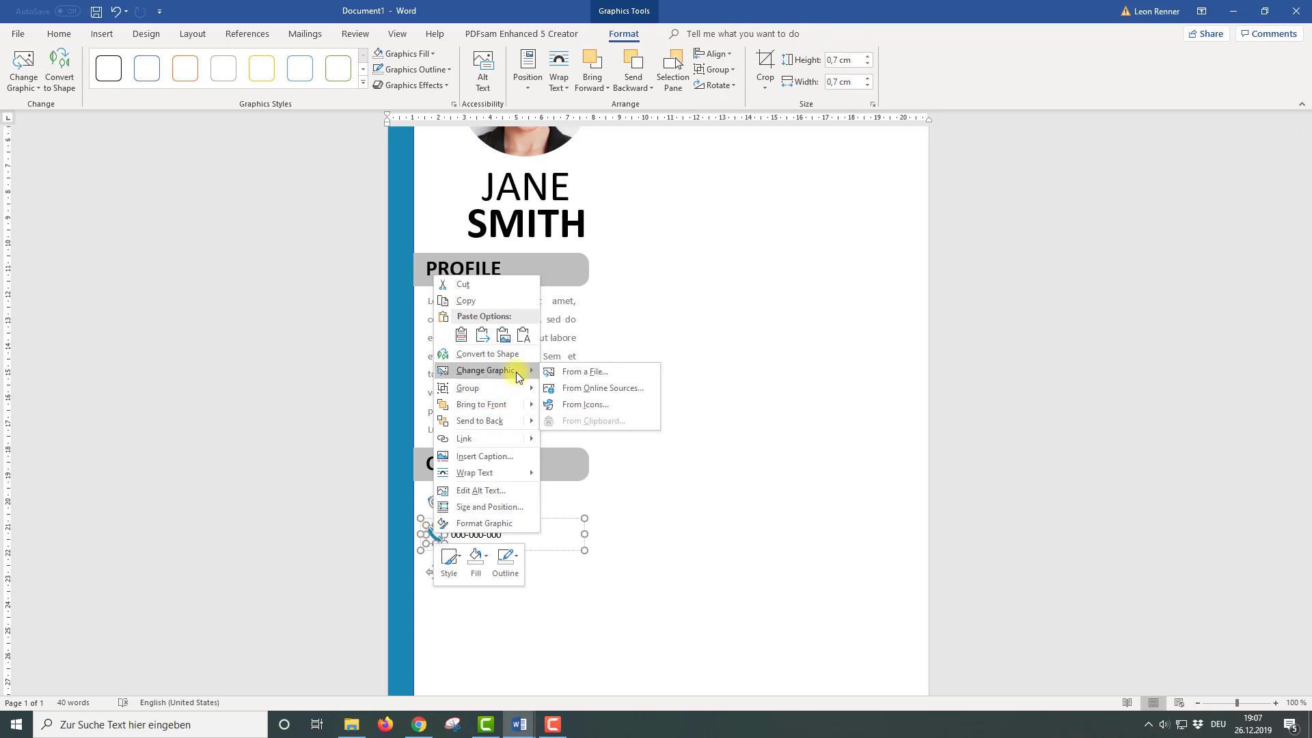
{"action": "left_click", "coordinate": [567, 405]}
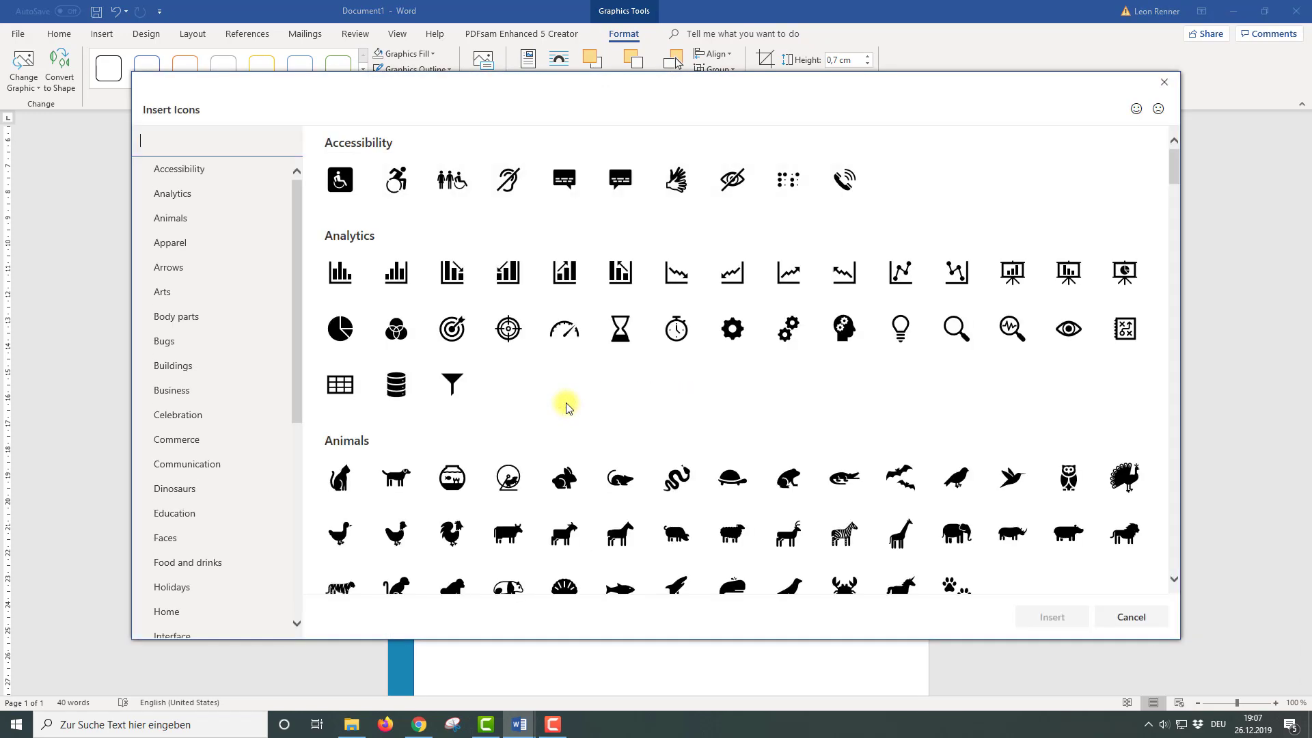
{"action": "type", "text": "mail"}
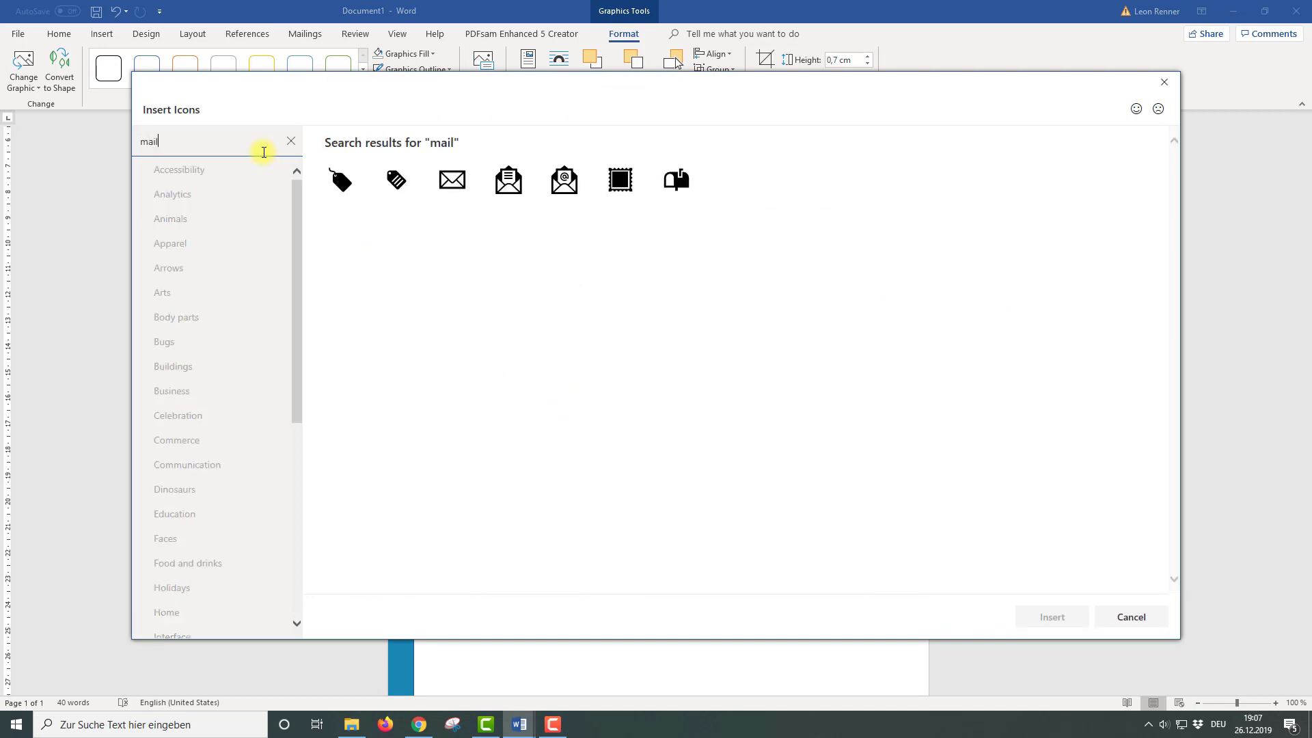
{"action": "left_click", "coordinate": [452, 180]}
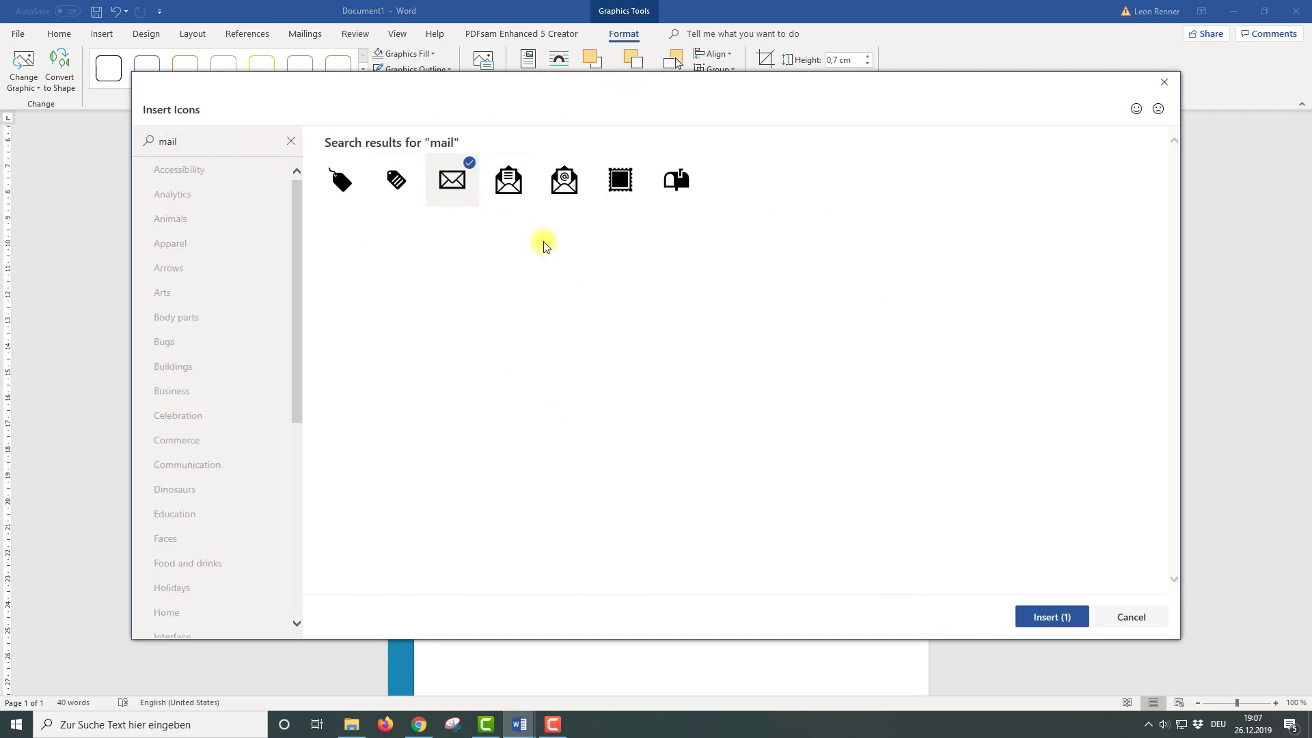
{"action": "left_click", "coordinate": [1043, 614]}
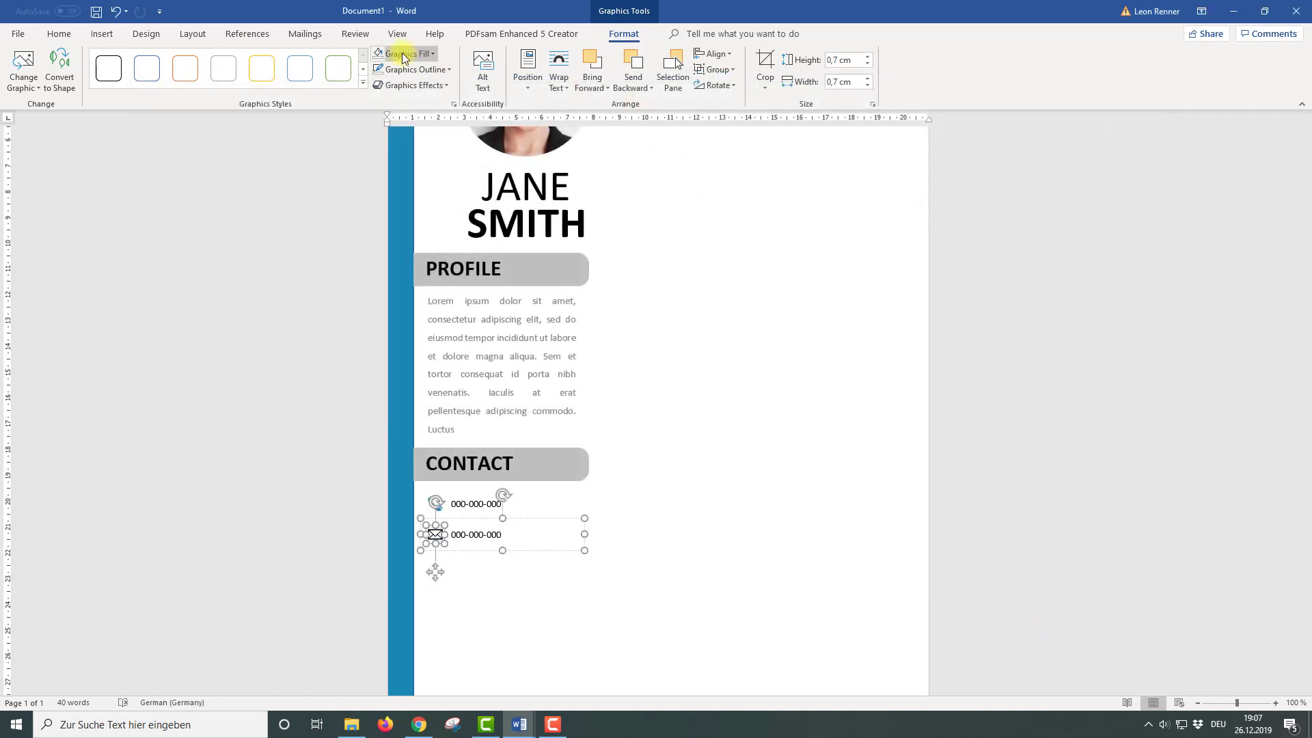
Recolour the envelope icon and type the e-mail address, undoing the automatic capital
{"action": "left_click", "coordinate": [402, 54]}
{"action": "left_click", "coordinate": [376, 188]}
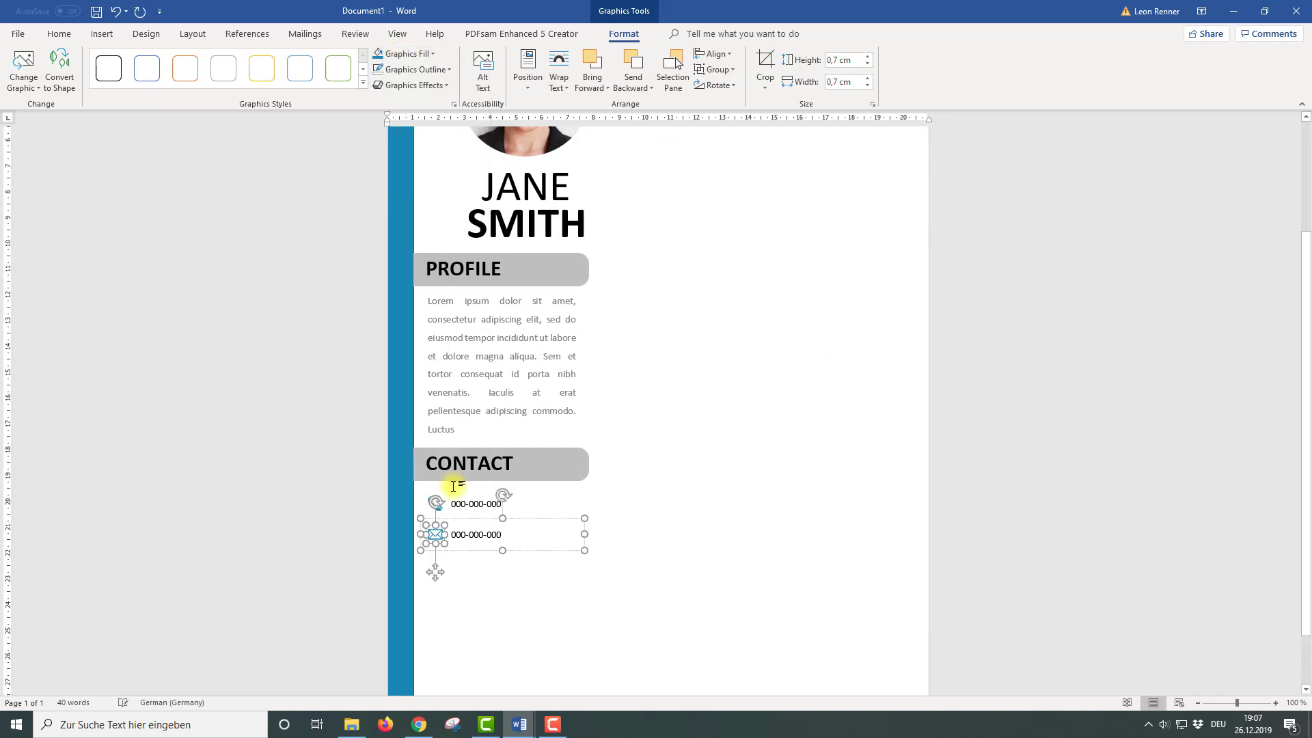
{"action": "left_click", "coordinate": [482, 537]}
{"action": "left_click_drag", "start_coordinate": [505, 536], "coordinate": [453, 537]}
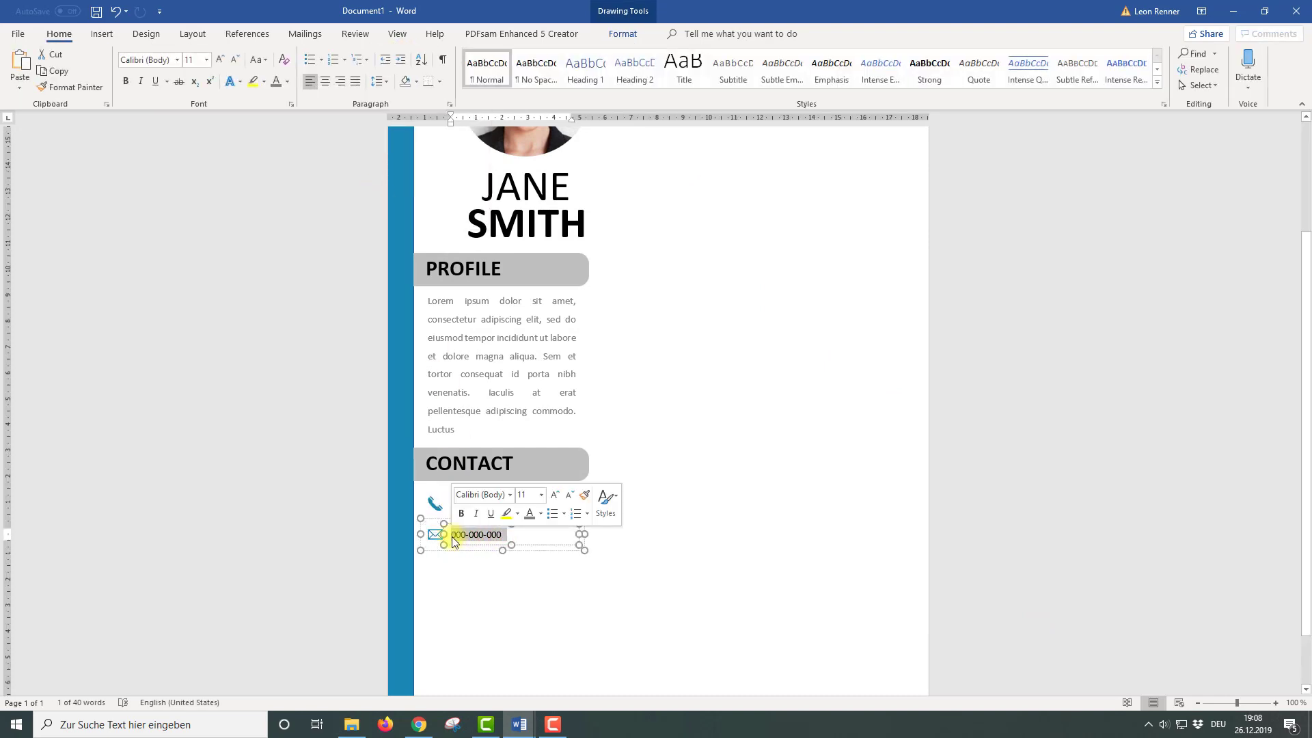
{"action": "left_click", "coordinate": [452, 540]}
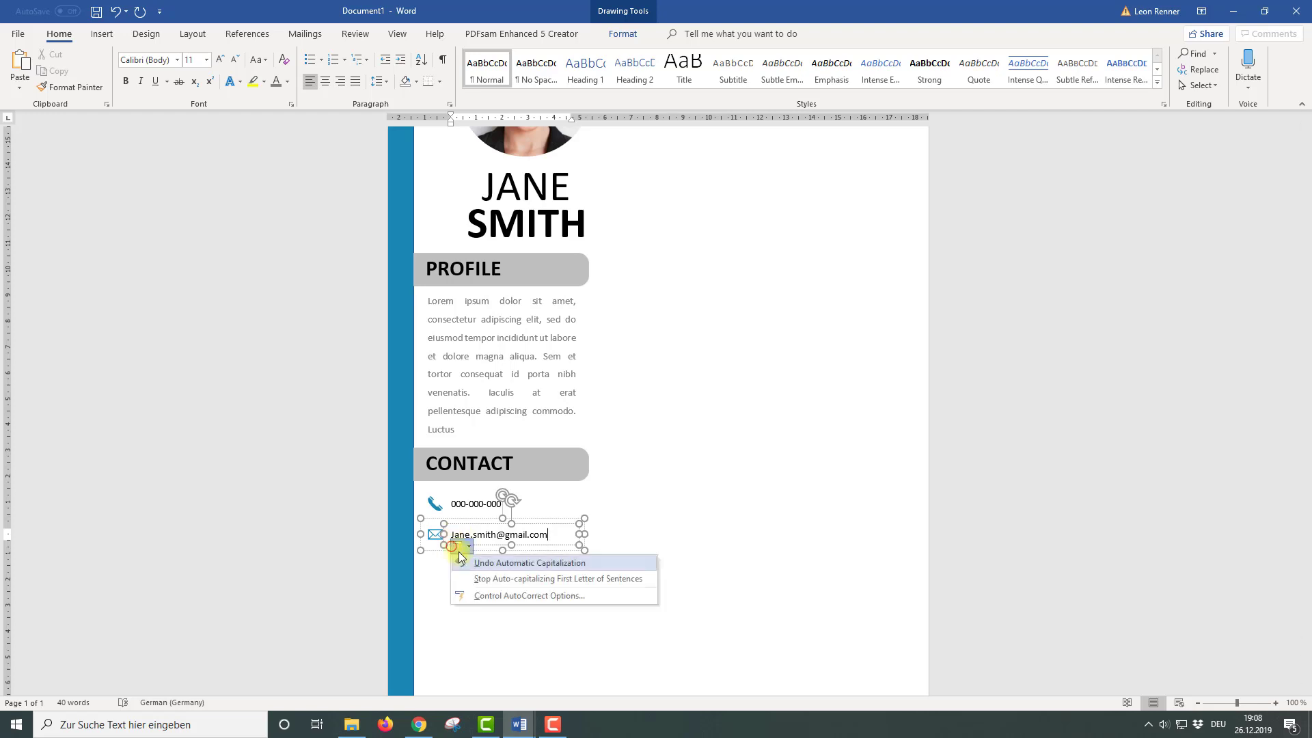
{"action": "left_click", "coordinate": [478, 560]}
{"action": "scroll", "coordinate": [492, 584], "scroll_direction": "up", "scroll_amount": 2}
Change the third row's icon to a house and enter London, GB as its text
{"action": "left_click", "coordinate": [434, 611]}
{"action": "right_click", "coordinate": [437, 639]}
{"action": "mouse_move", "coordinate": [488, 477]}
{"action": "left_click", "coordinate": [588, 512]}
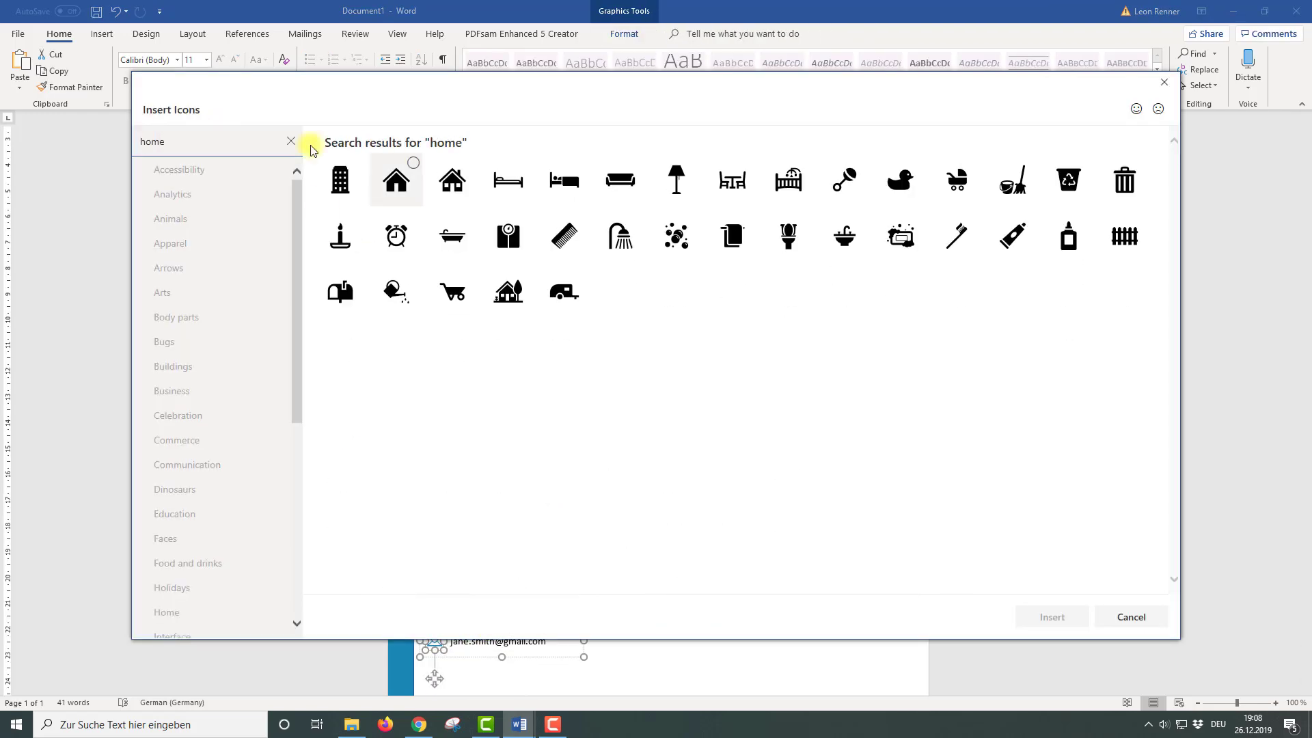
{"action": "type", "text": "London, GB"}
Add a website row by pasting another row and entering the website address
{"action": "key", "text": "ctrl+v"}
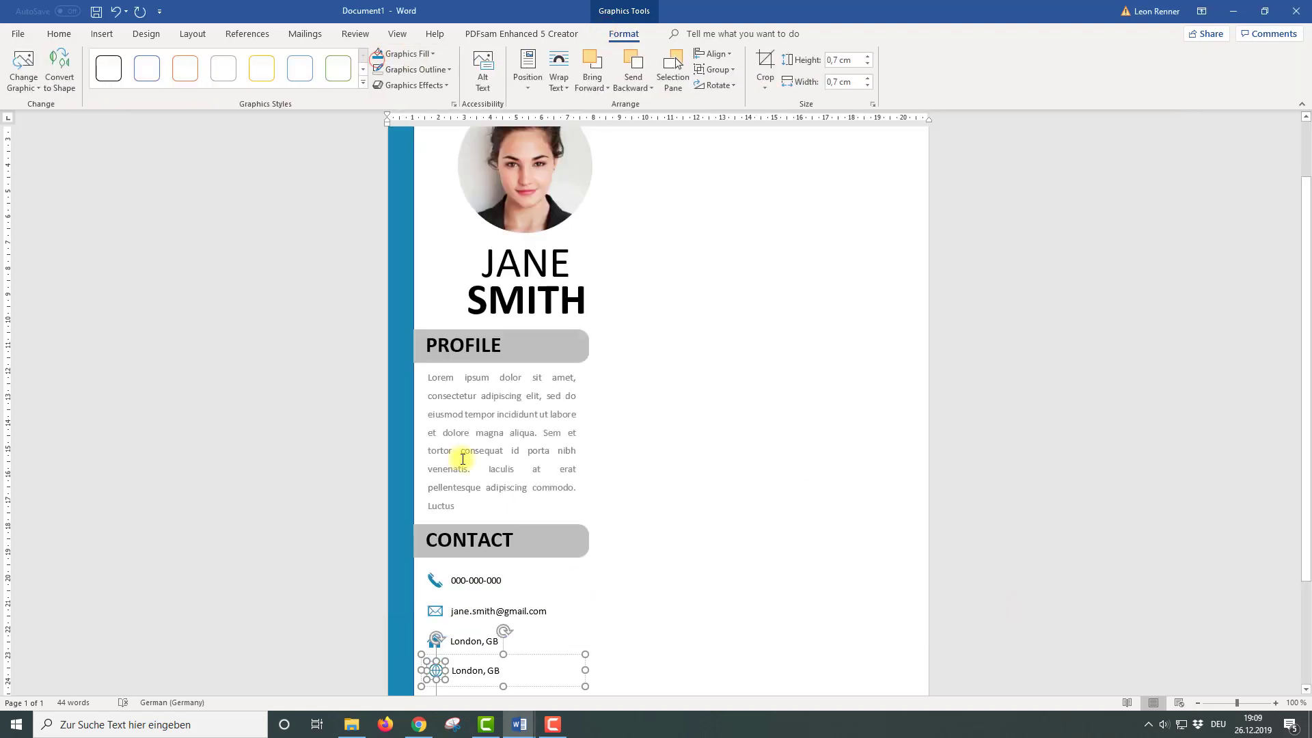
{"action": "left_click_drag", "start_coordinate": [502, 670], "coordinate": [453, 671]}
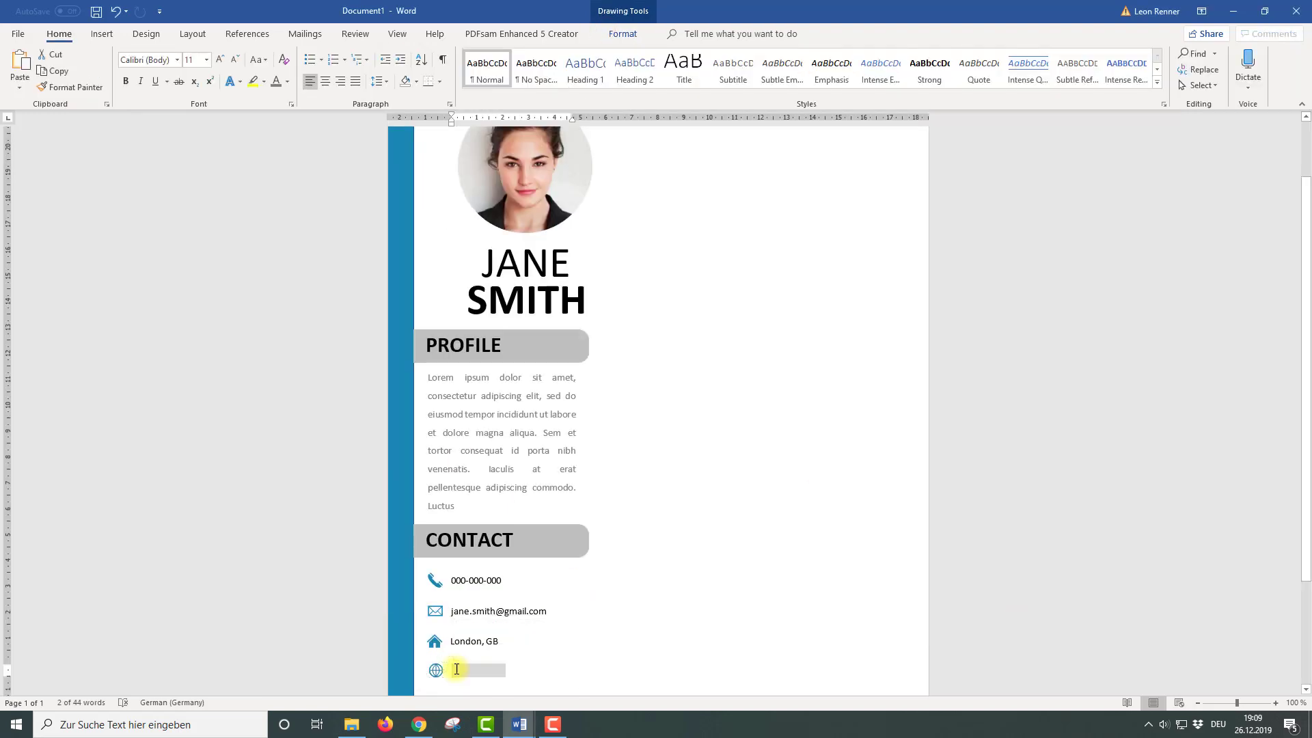
{"action": "type", "text": "janesmith.com"}
{"action": "scroll", "coordinate": [586, 551], "scroll_direction": "down", "scroll_amount": 2}
{"action": "scroll", "coordinate": [602, 581], "scroll_direction": "down", "scroll_amount": 2, "text": "ctrl"}
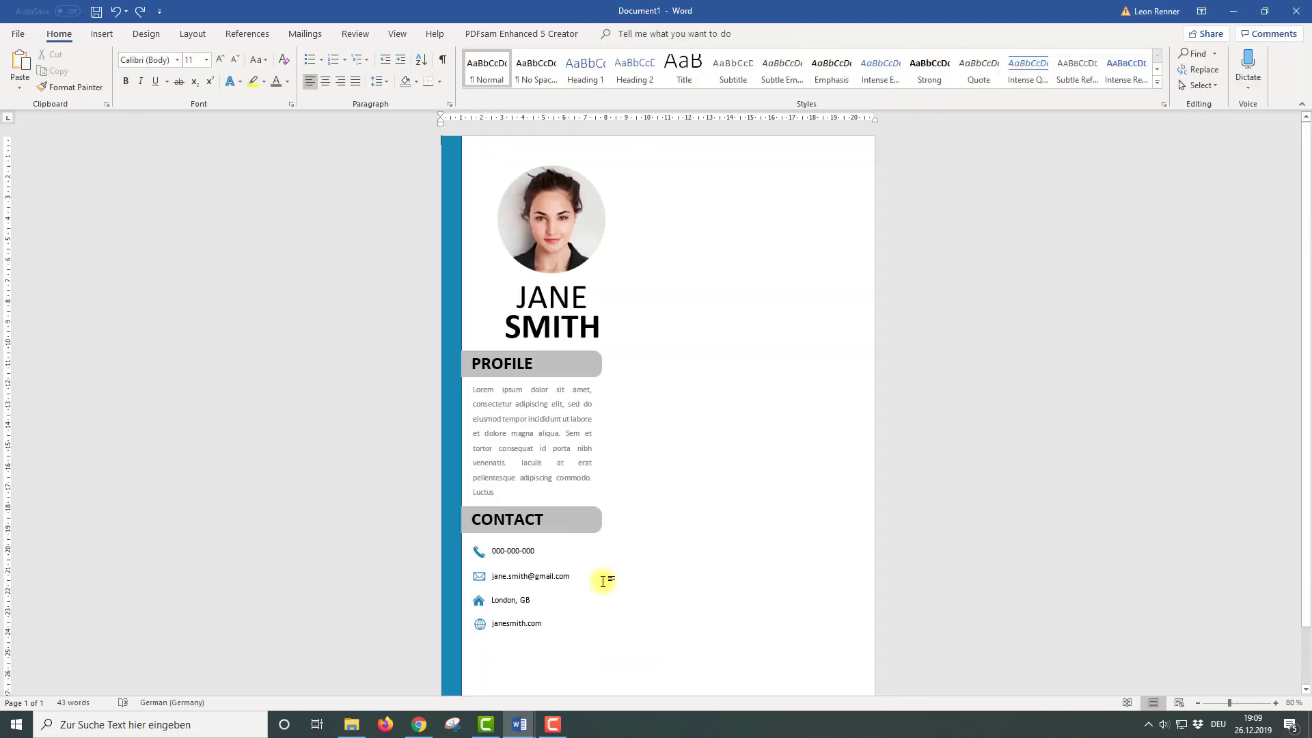
{"action": "left_click", "coordinate": [483, 577]}
Nudge the e-mail row, then the London, GB and website rows upward with the arrow keys
{"action": "left_click", "coordinate": [594, 583], "text": "shift"}
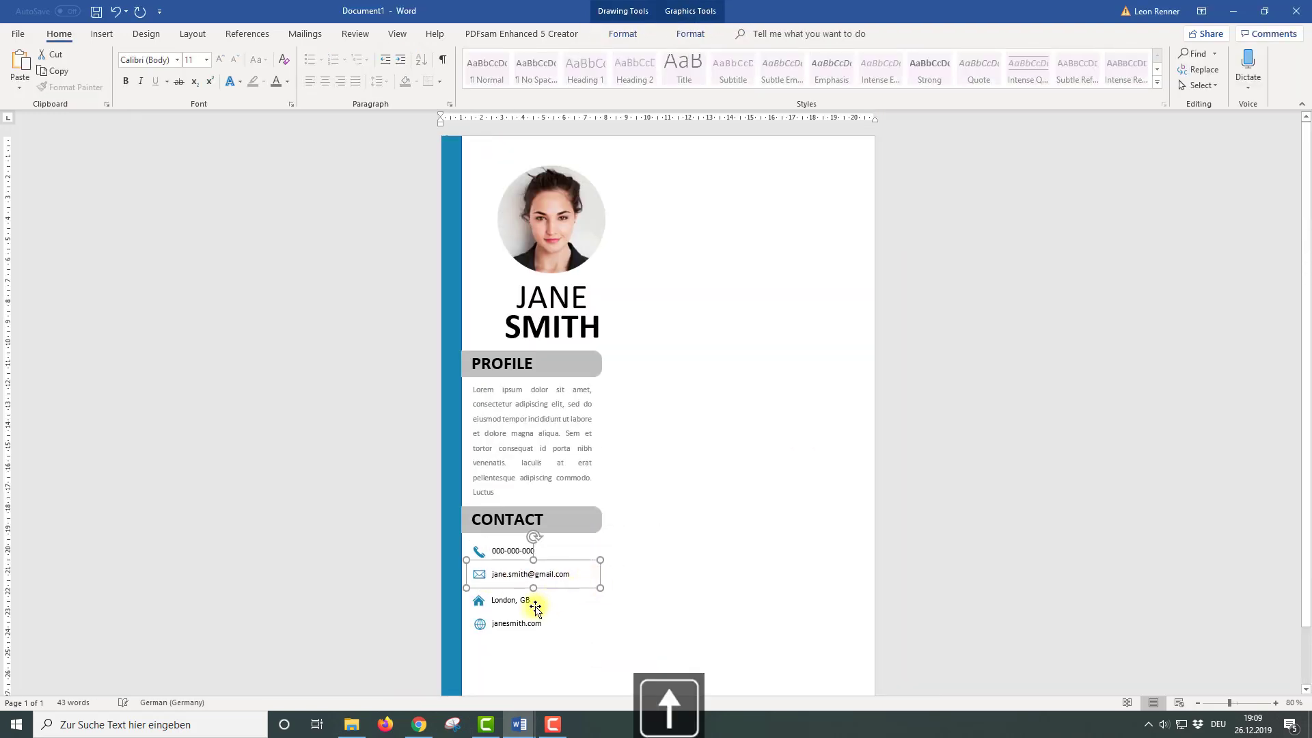
{"action": "key", "text": "Up"}
{"action": "key", "text": "Up"}
{"action": "key", "text": "Up"}
{"action": "key", "text": "Up"}
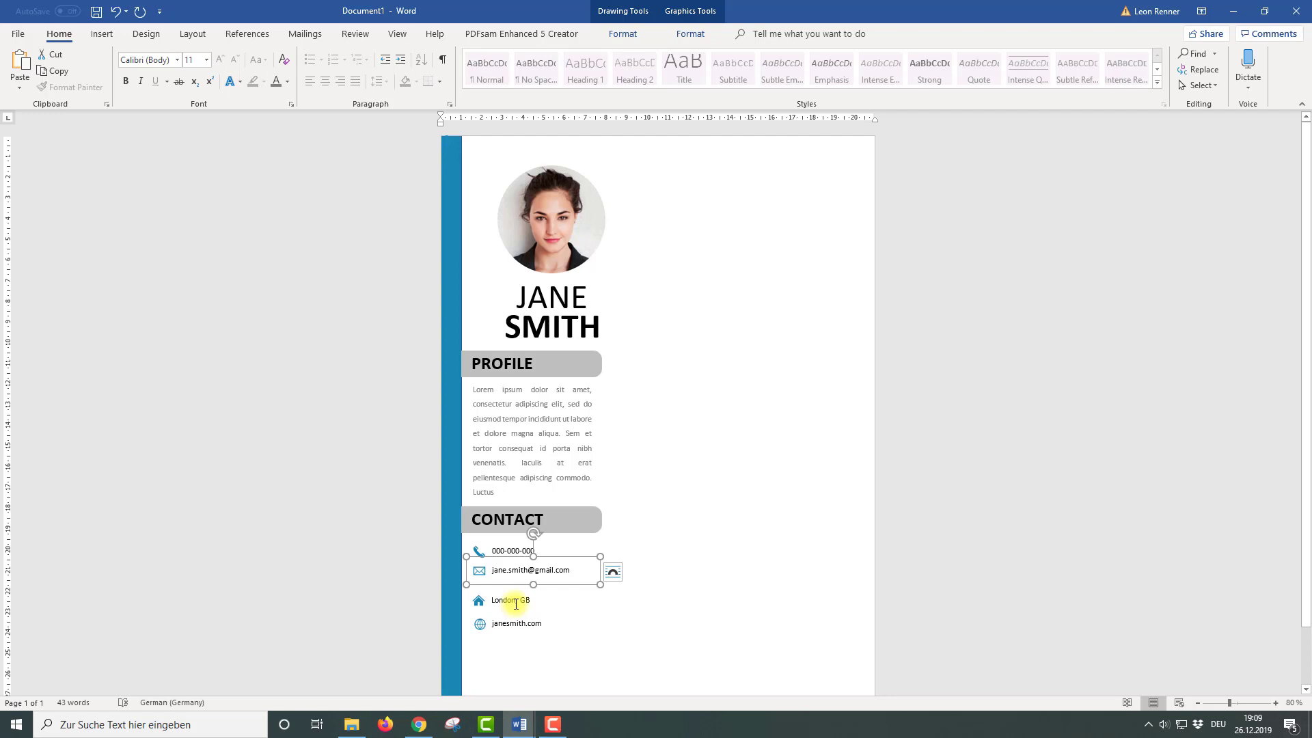
{"action": "key", "text": "Down"}
{"action": "key", "text": "Down"}
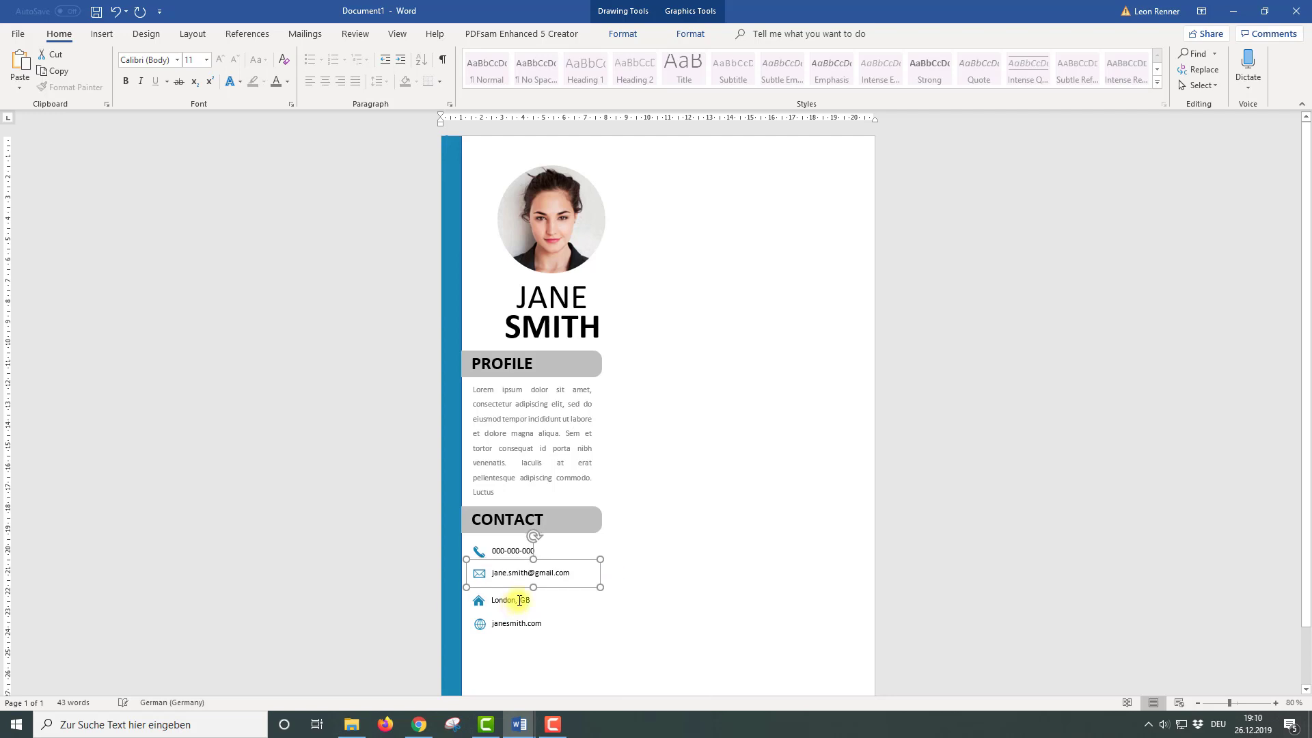
{"action": "left_click", "coordinate": [520, 601]}
{"action": "key", "text": "Up"}
{"action": "key", "text": "Up"}
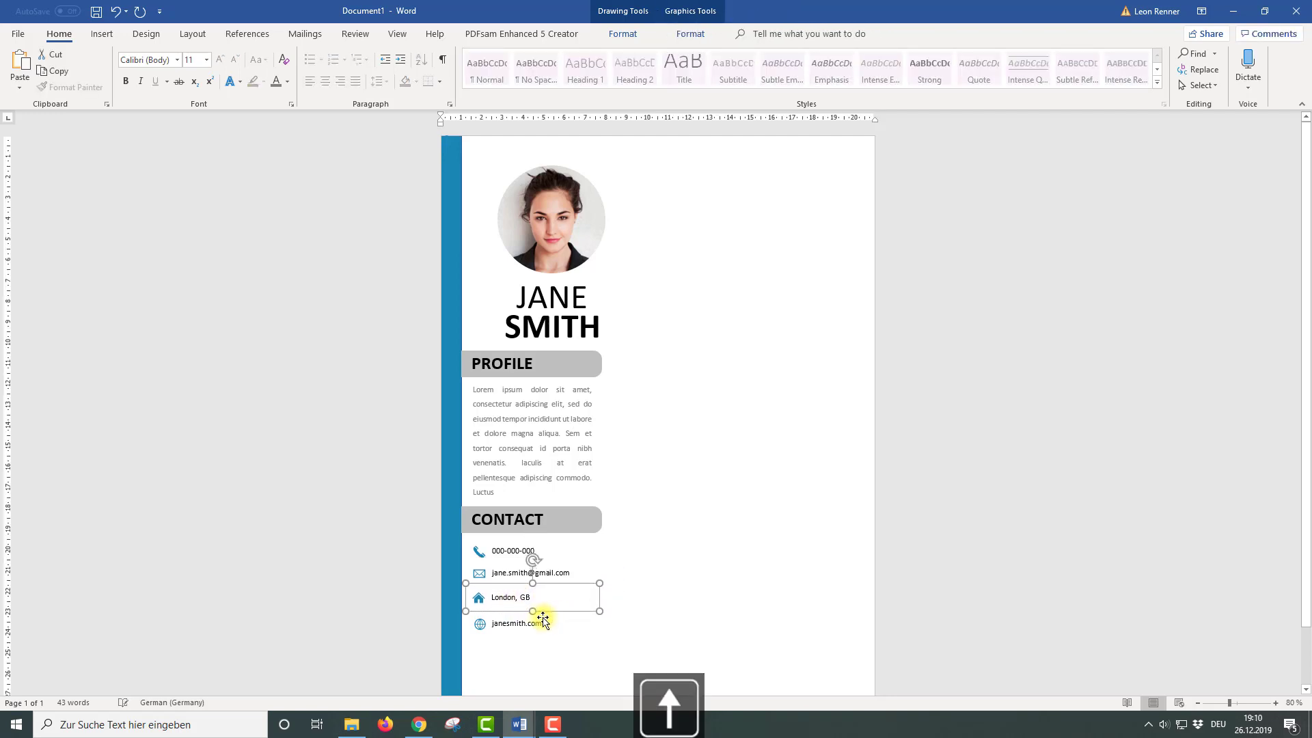
{"action": "key", "text": "Up"}
{"action": "left_click", "coordinate": [544, 623]}
{"action": "key", "text": "Up"}
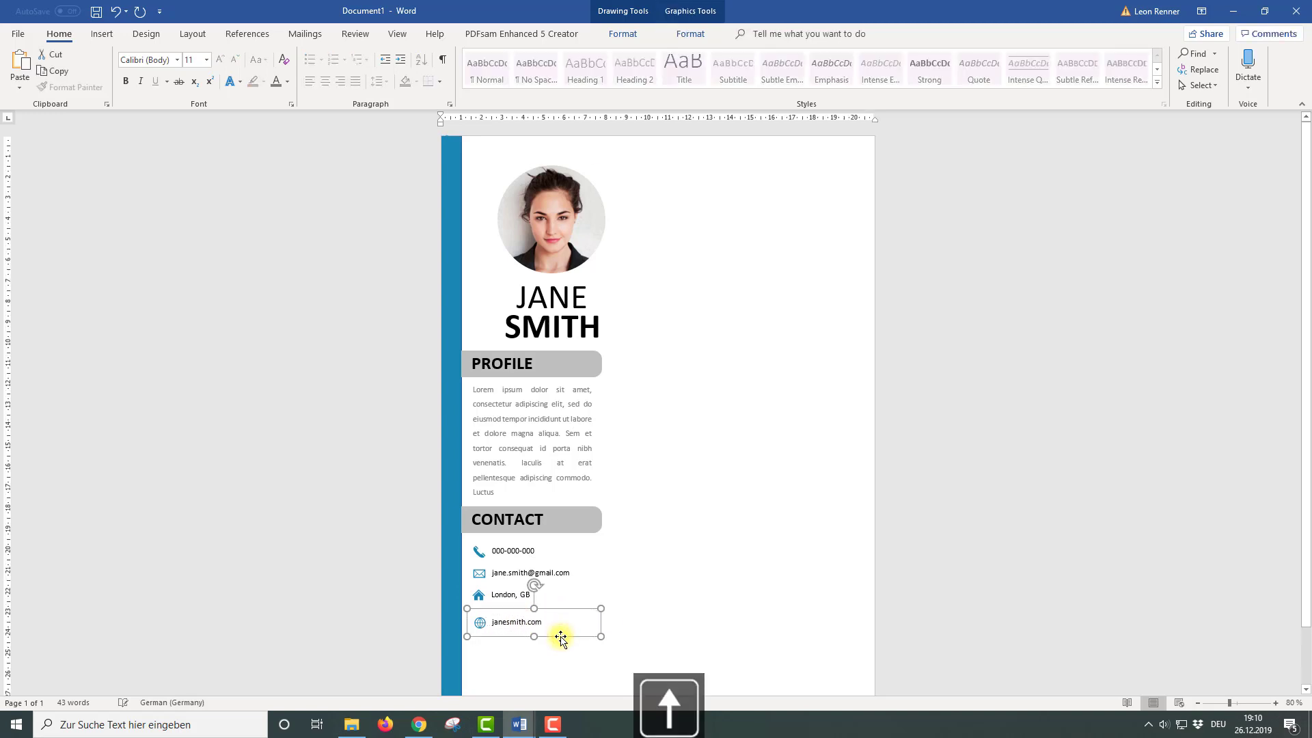
{"action": "key", "text": "Up"}
{"action": "key", "text": "Up"}
{"action": "key", "text": "Up"}
{"action": "key", "text": "Up"}
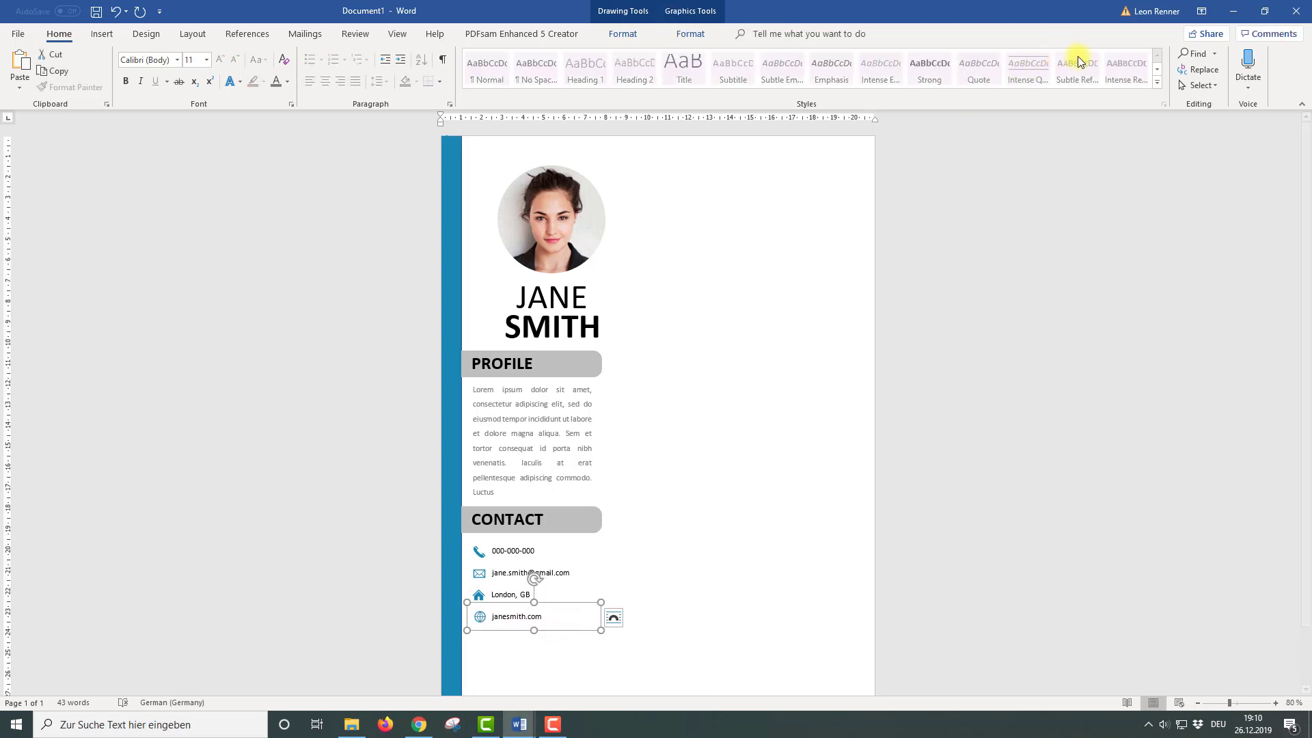
{"action": "left_click", "coordinate": [1201, 85]}
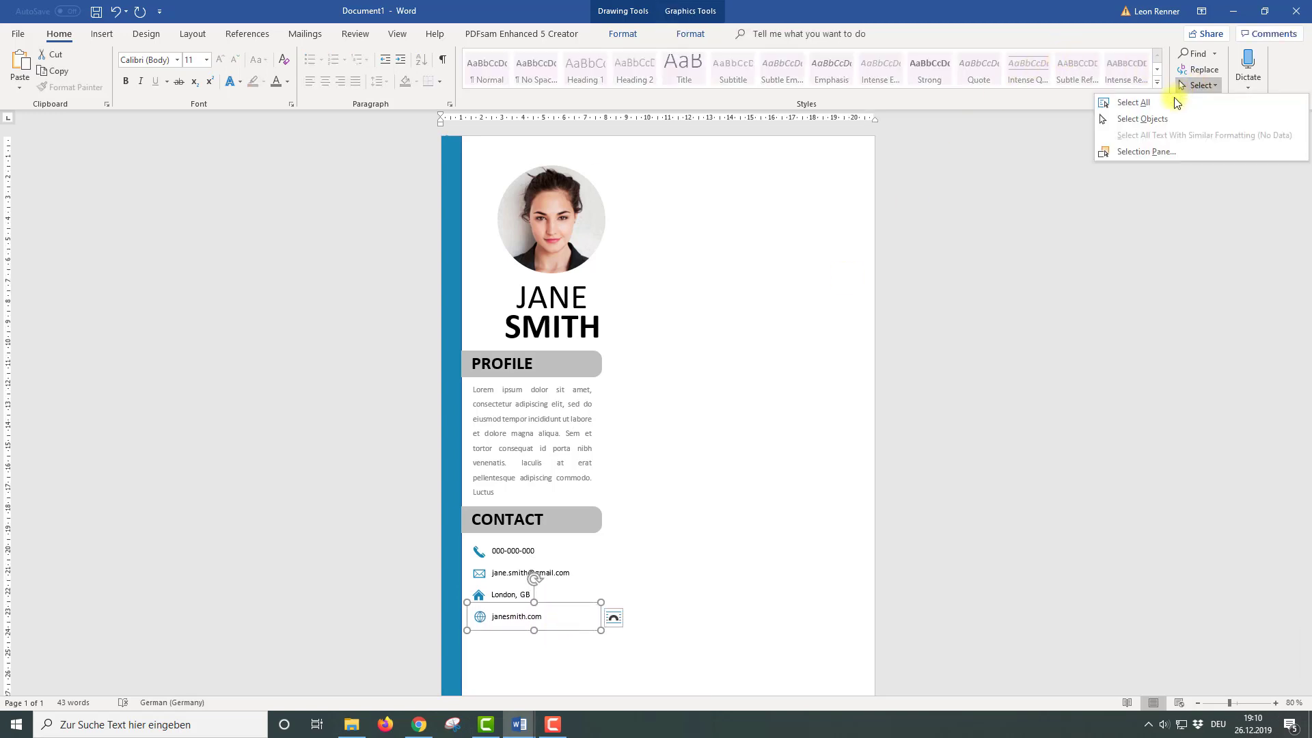
Marquee-select the four contact rows and apply Distribute Vertically and Align Left
{"action": "left_click", "coordinate": [1160, 119]}
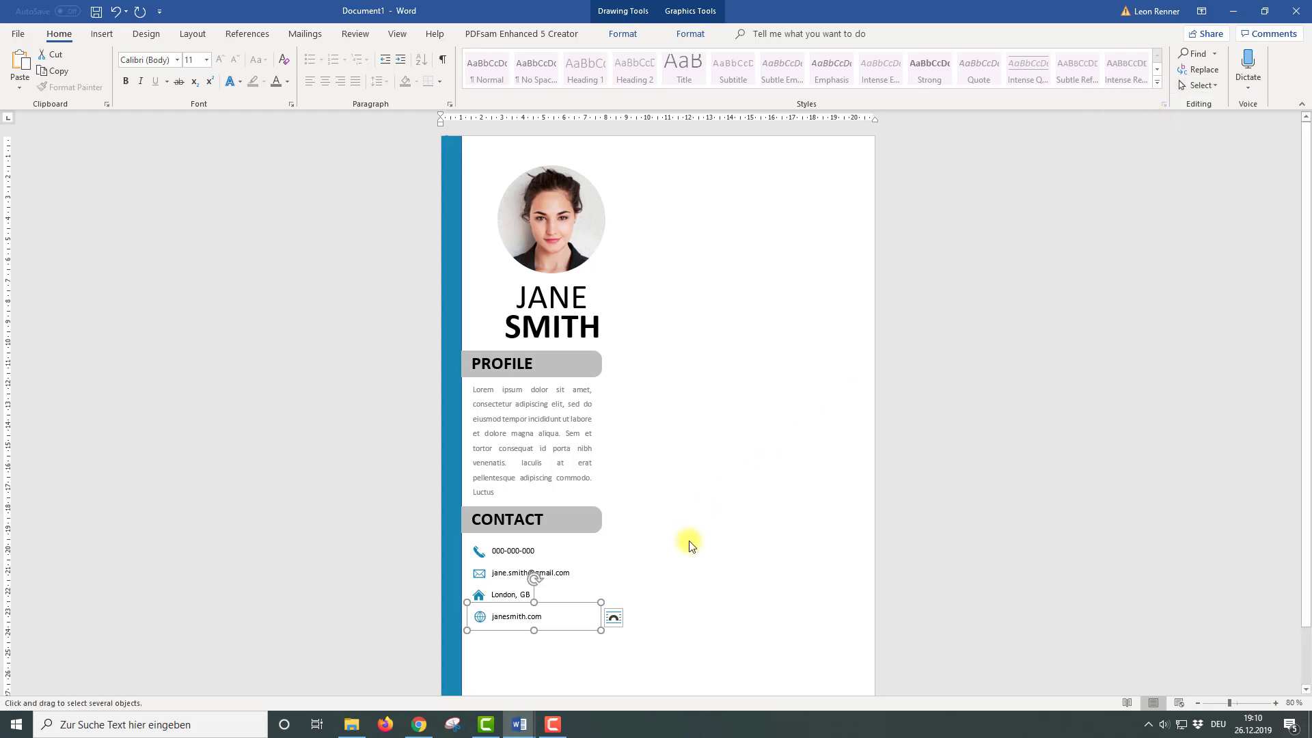
{"action": "left_click_drag", "start_coordinate": [688, 540], "coordinate": [465, 661]}
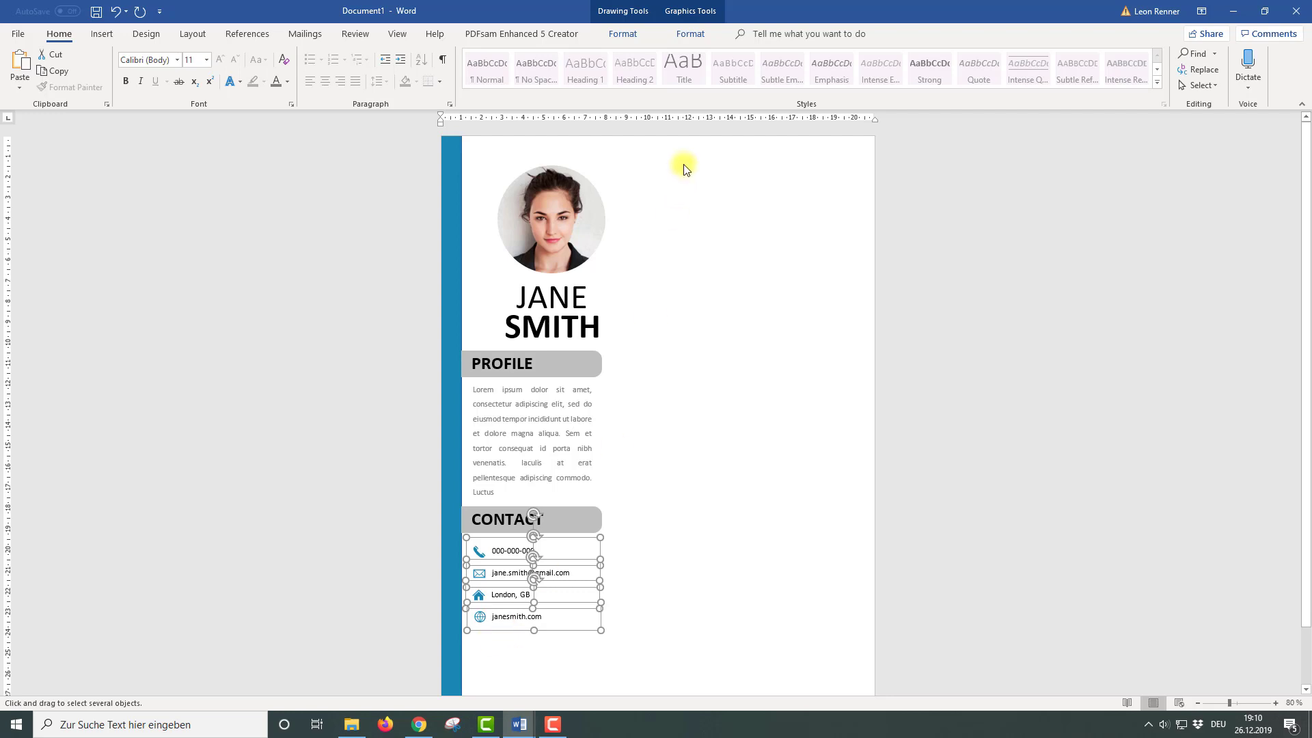
{"action": "left_click", "coordinate": [701, 37]}
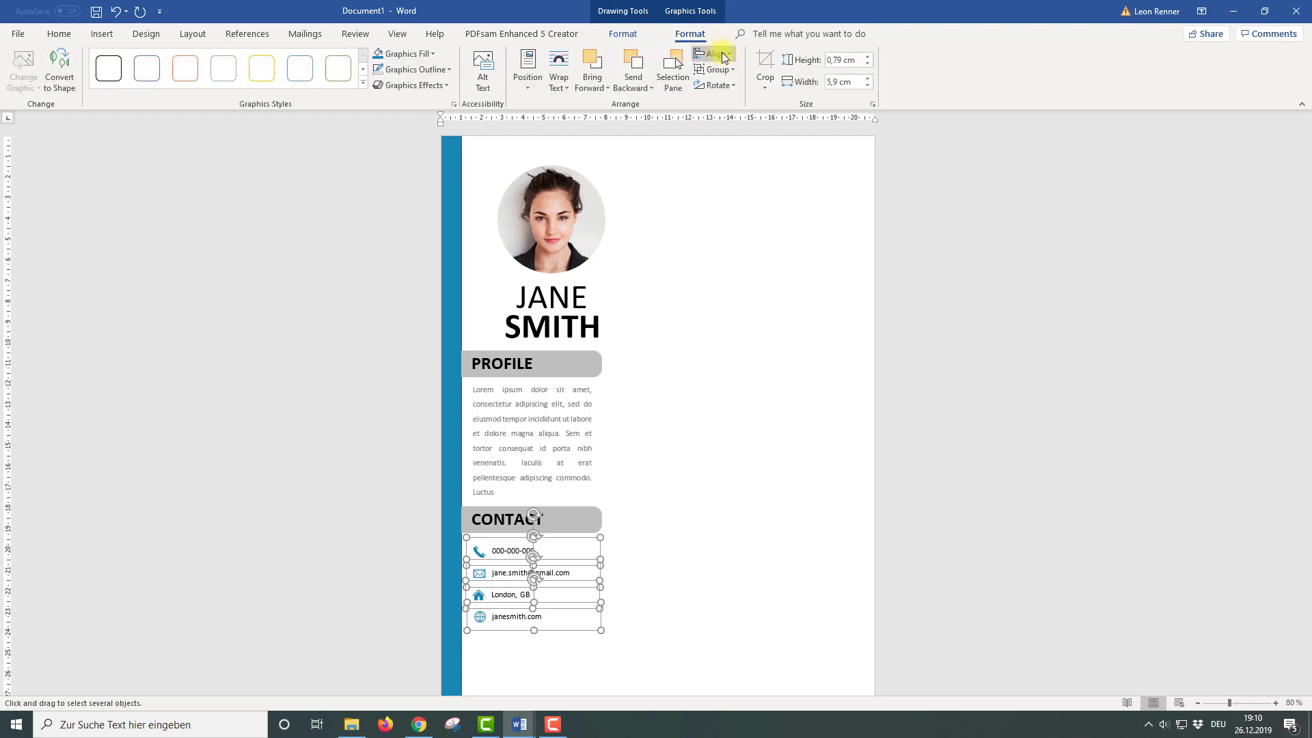
{"action": "left_click", "coordinate": [723, 55]}
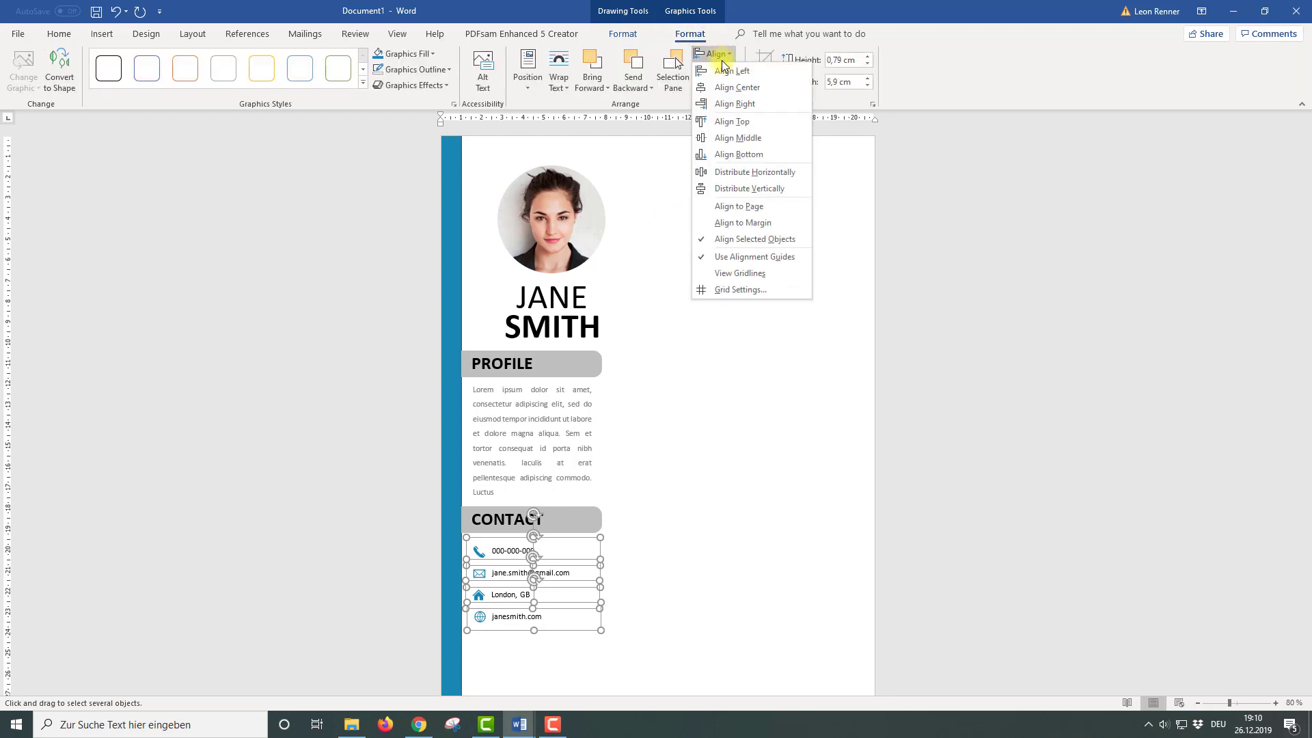
{"action": "left_click", "coordinate": [722, 192]}
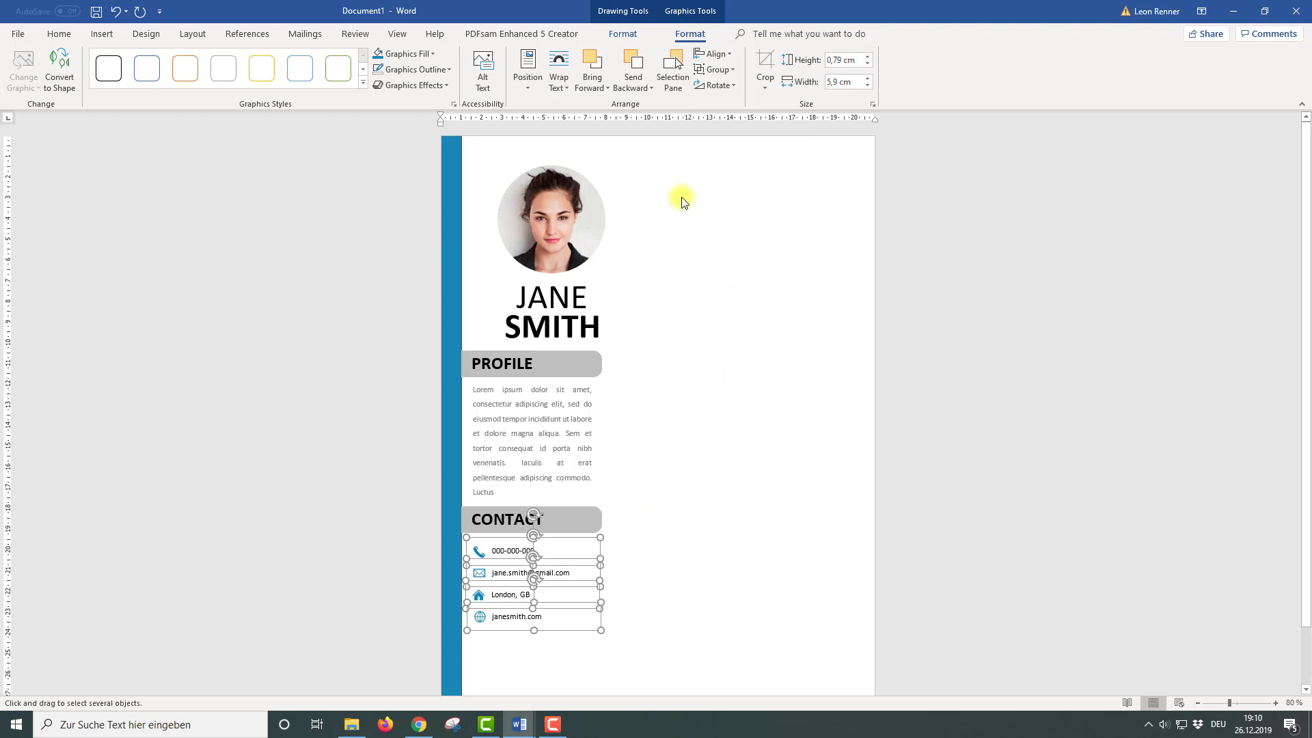
{"action": "left_click", "coordinate": [730, 54]}
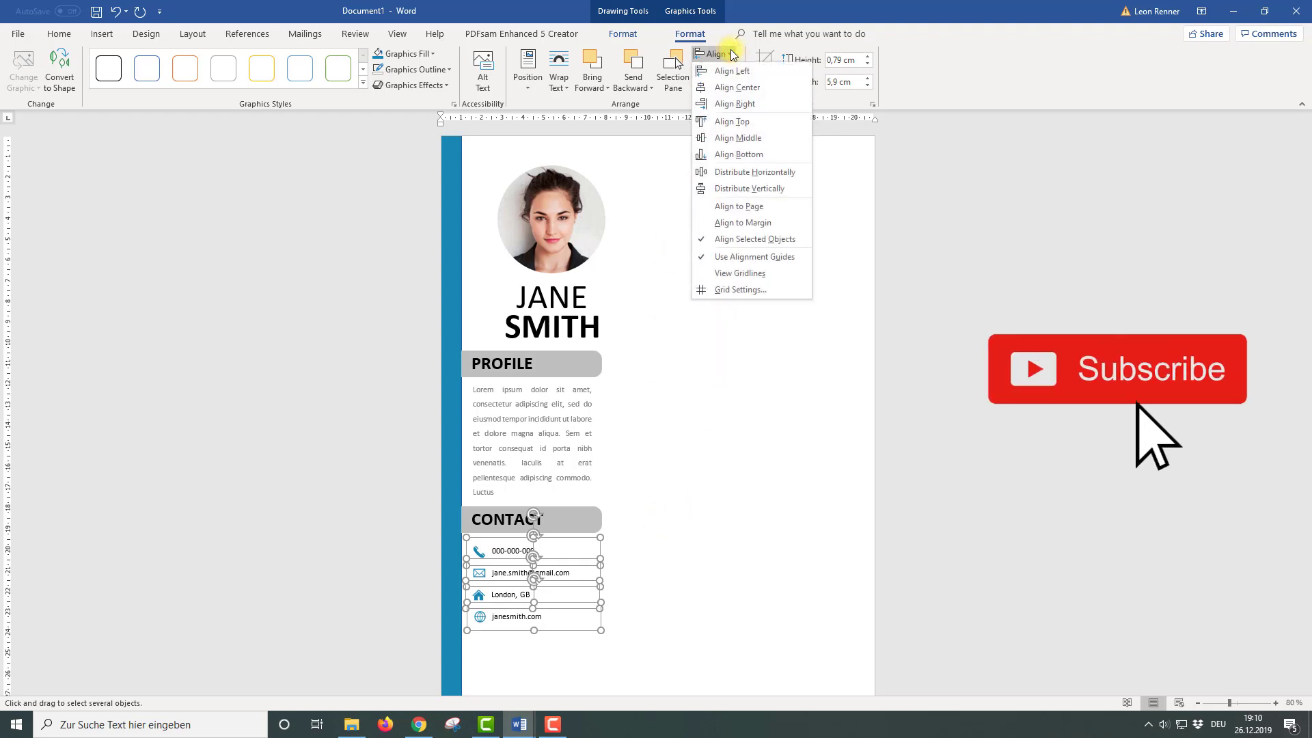
{"action": "left_click", "coordinate": [723, 71]}
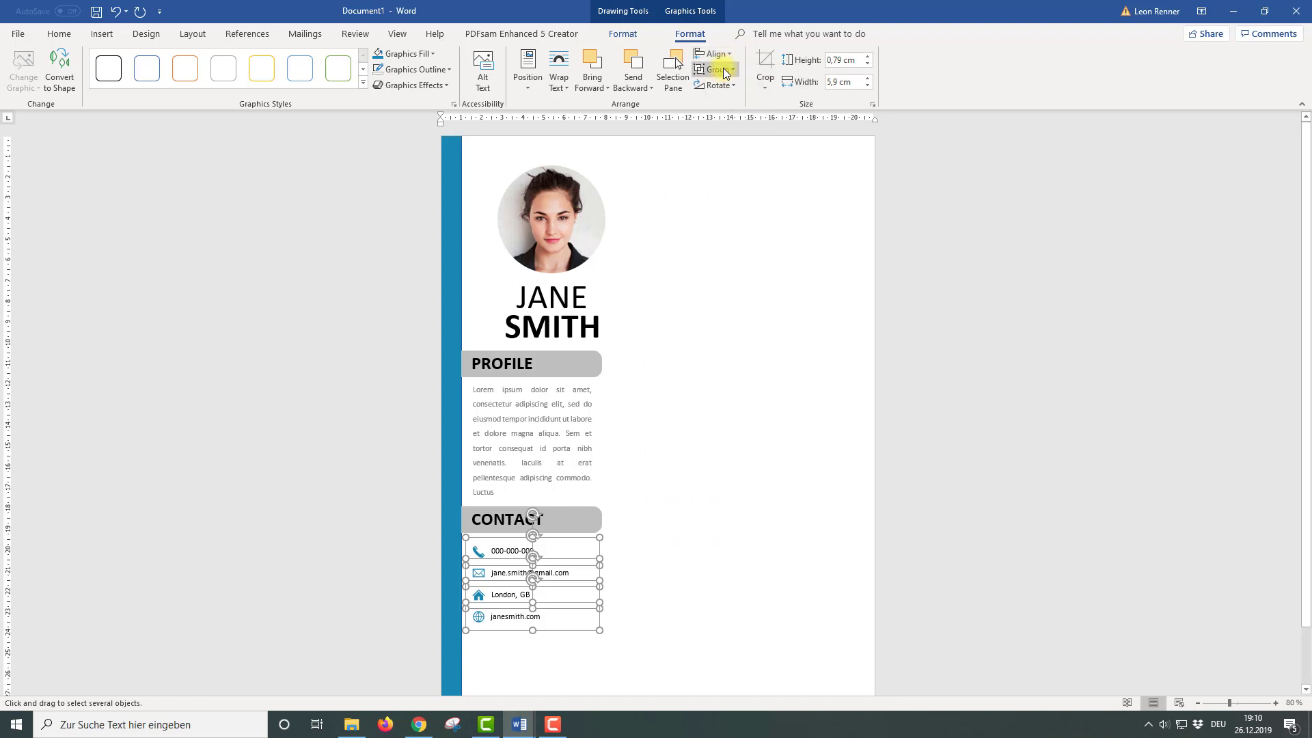
Copy the CONTACT heading below the contact list and retype it as HOBBIES
{"action": "key", "text": "Escape"}
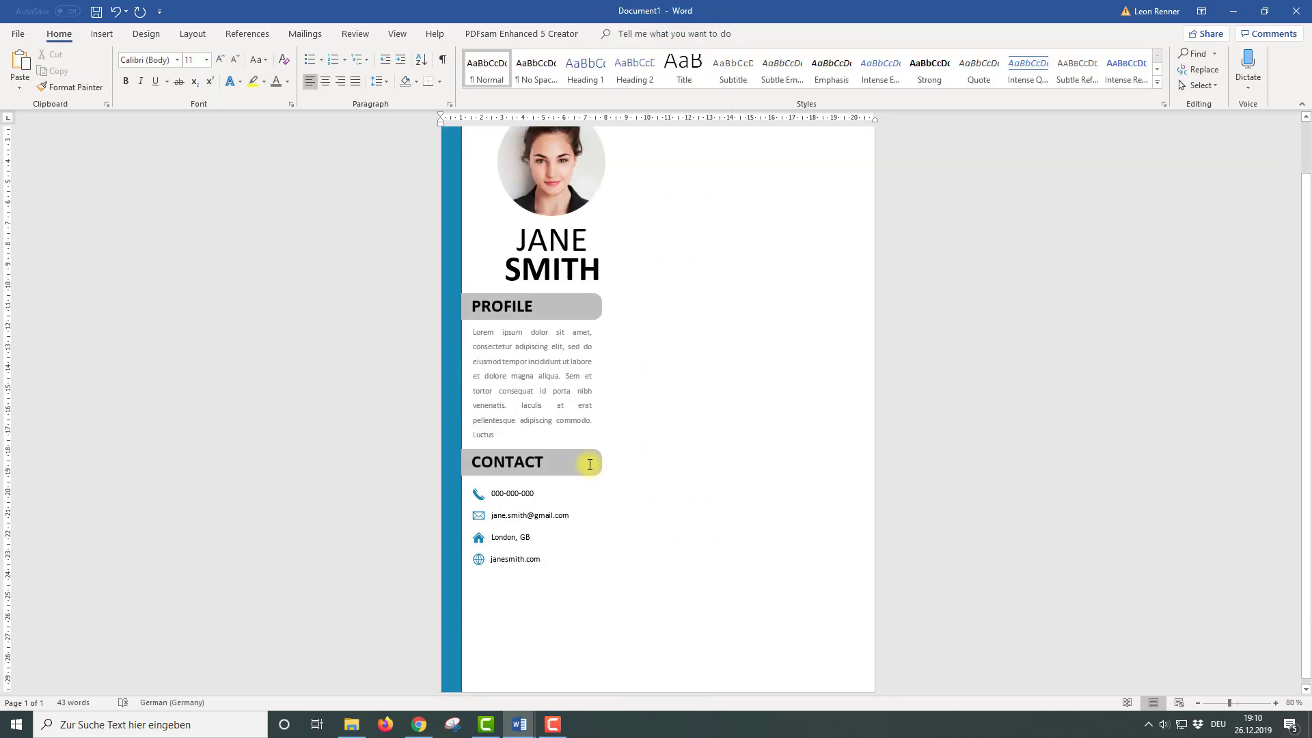
{"action": "left_click", "coordinate": [584, 465]}
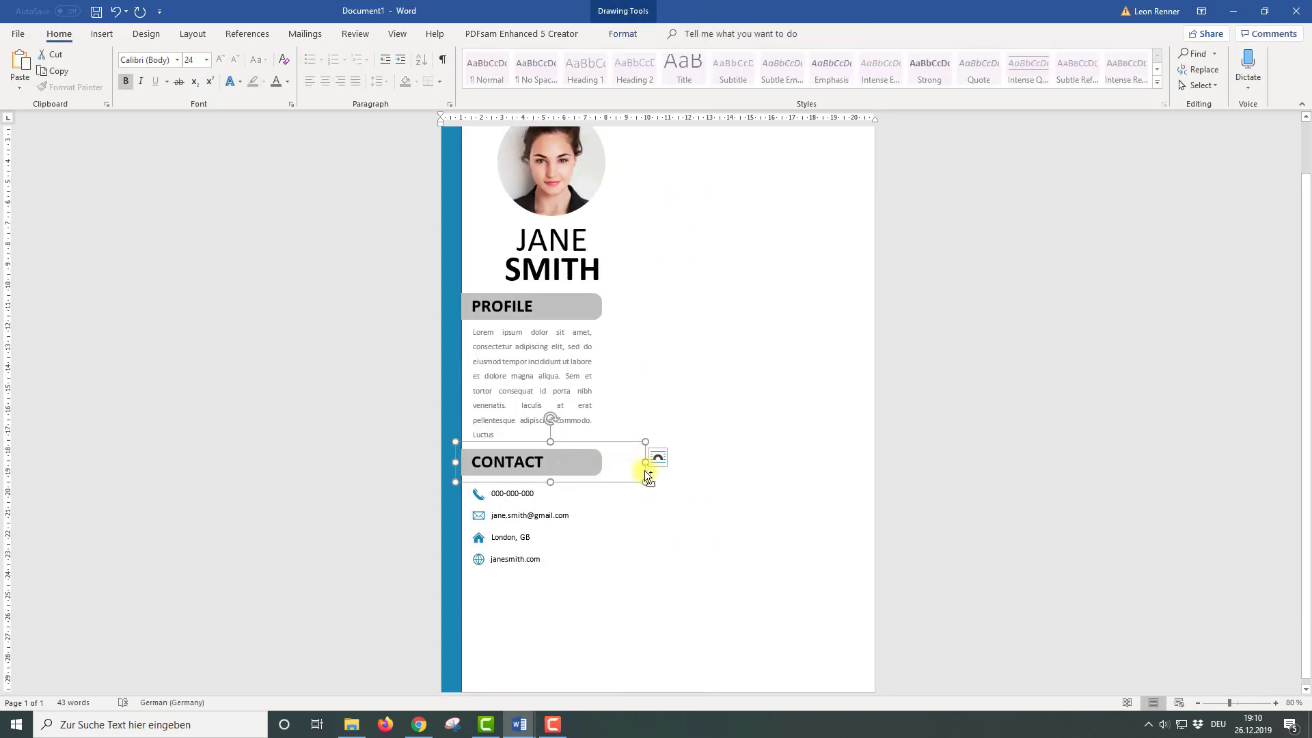
{"action": "left_click_drag", "start_coordinate": [644, 469], "coordinate": [645, 597]}
{"action": "left_click", "coordinate": [478, 593]}
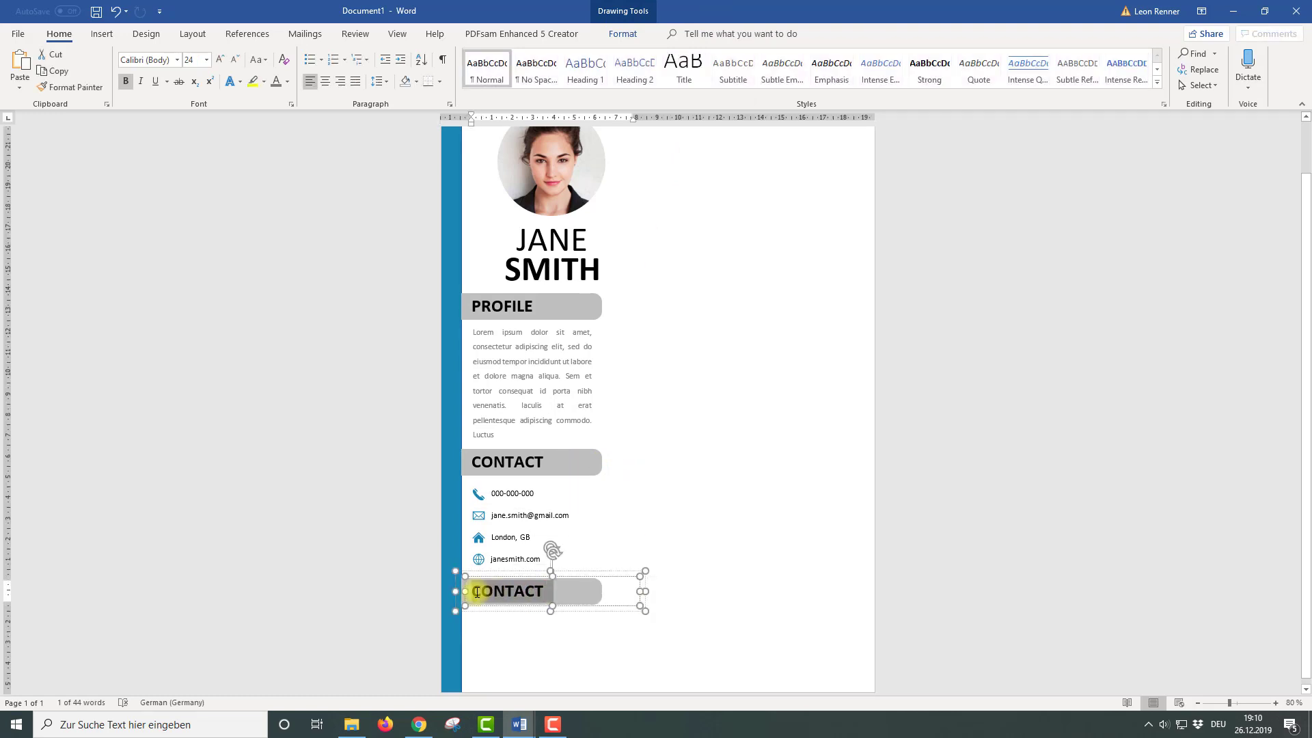
{"action": "type", "text": "HOBBIES"}
{"action": "left_click", "coordinate": [691, 572]}
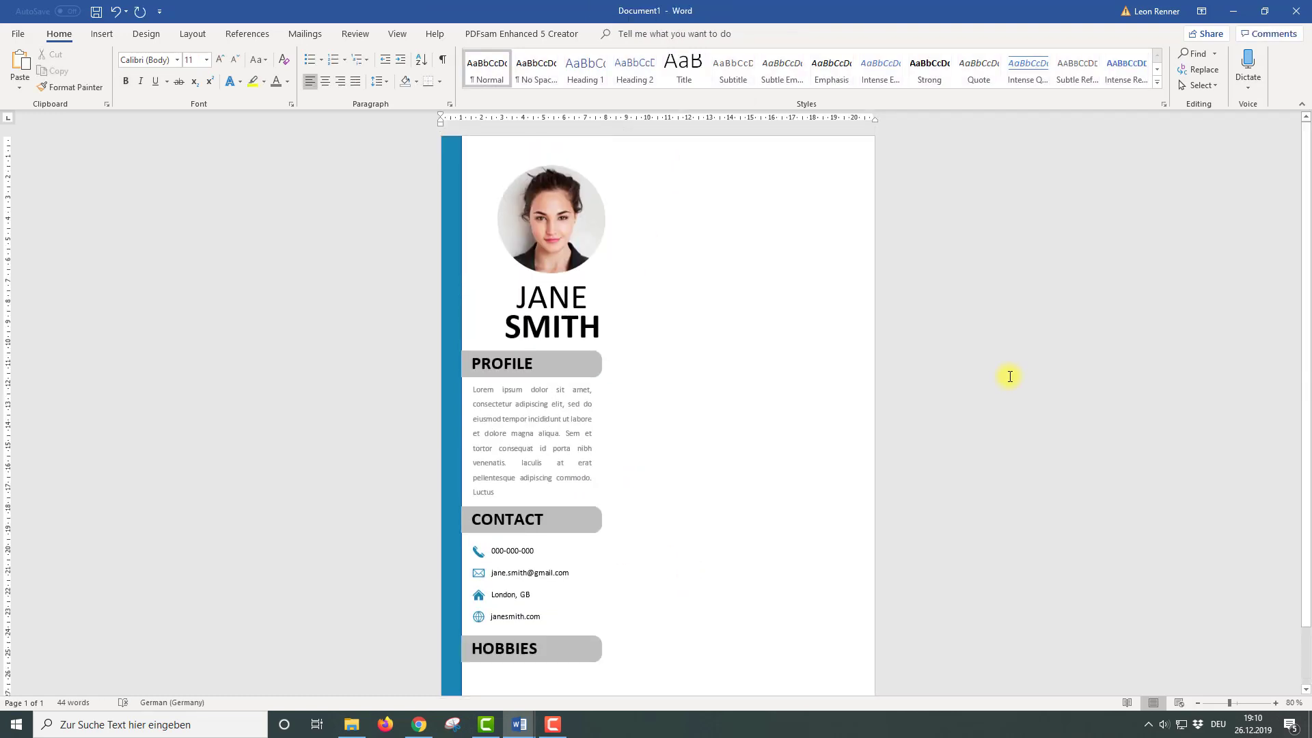
Insert camera, basketball and guitar icons from the icon library
{"action": "left_click", "coordinate": [102, 34]}
{"action": "left_click", "coordinate": [249, 60]}
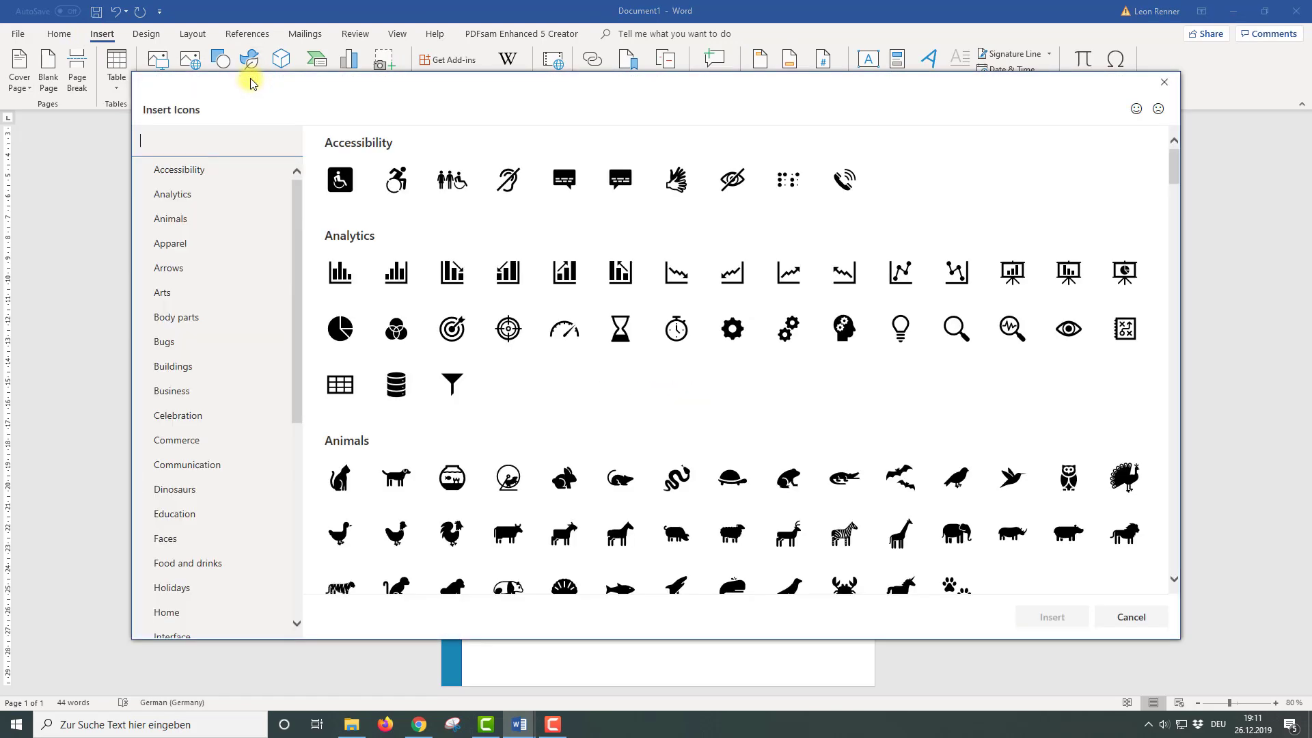
{"action": "type", "text": "phot"}
{"action": "left_click", "coordinate": [396, 180]}
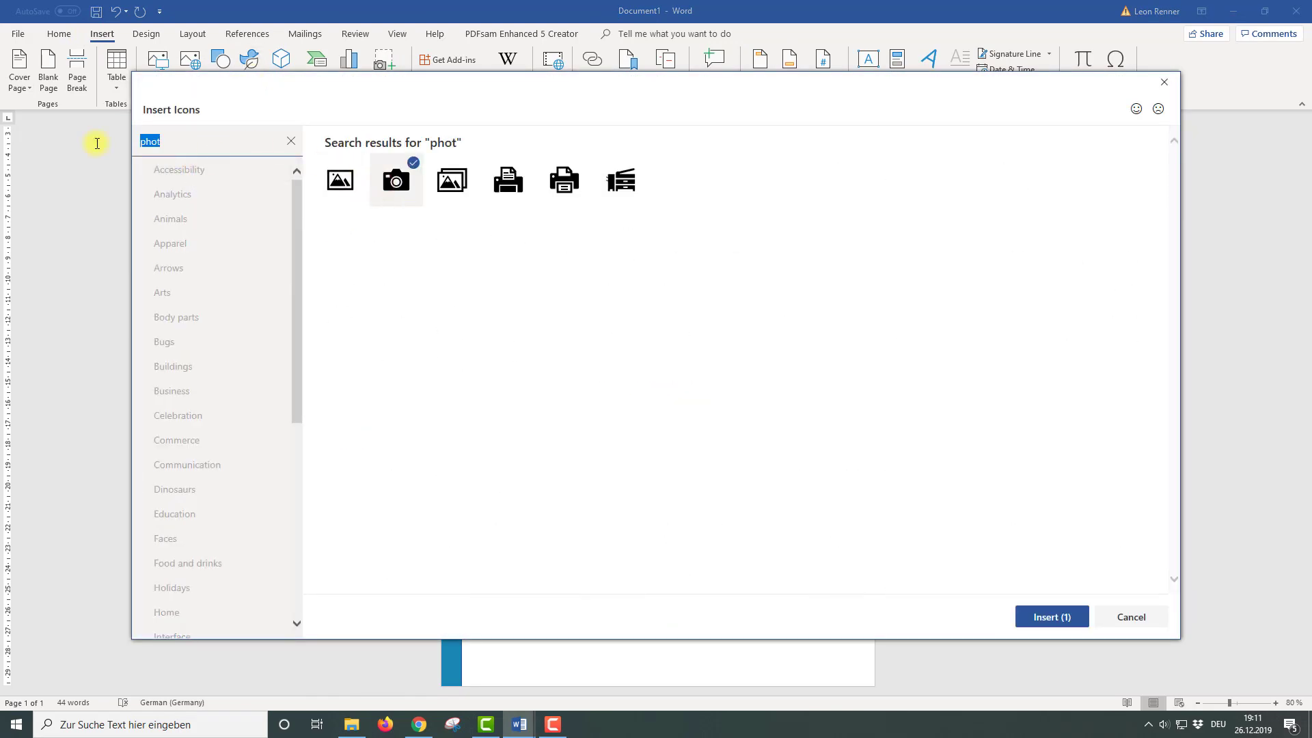
{"action": "type", "text": "ball"}
{"action": "left_click", "coordinate": [508, 180]}
{"action": "left_click", "coordinate": [198, 147]}
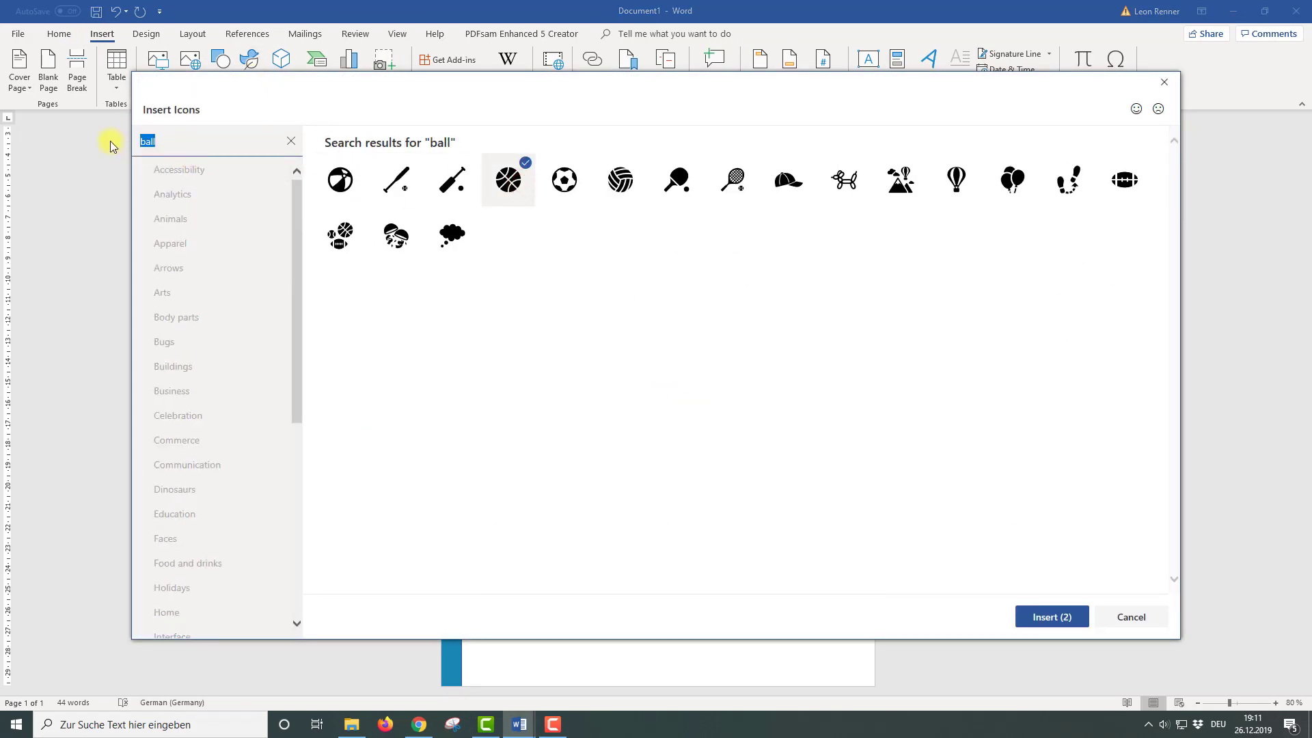
{"action": "type", "text": "musi"}
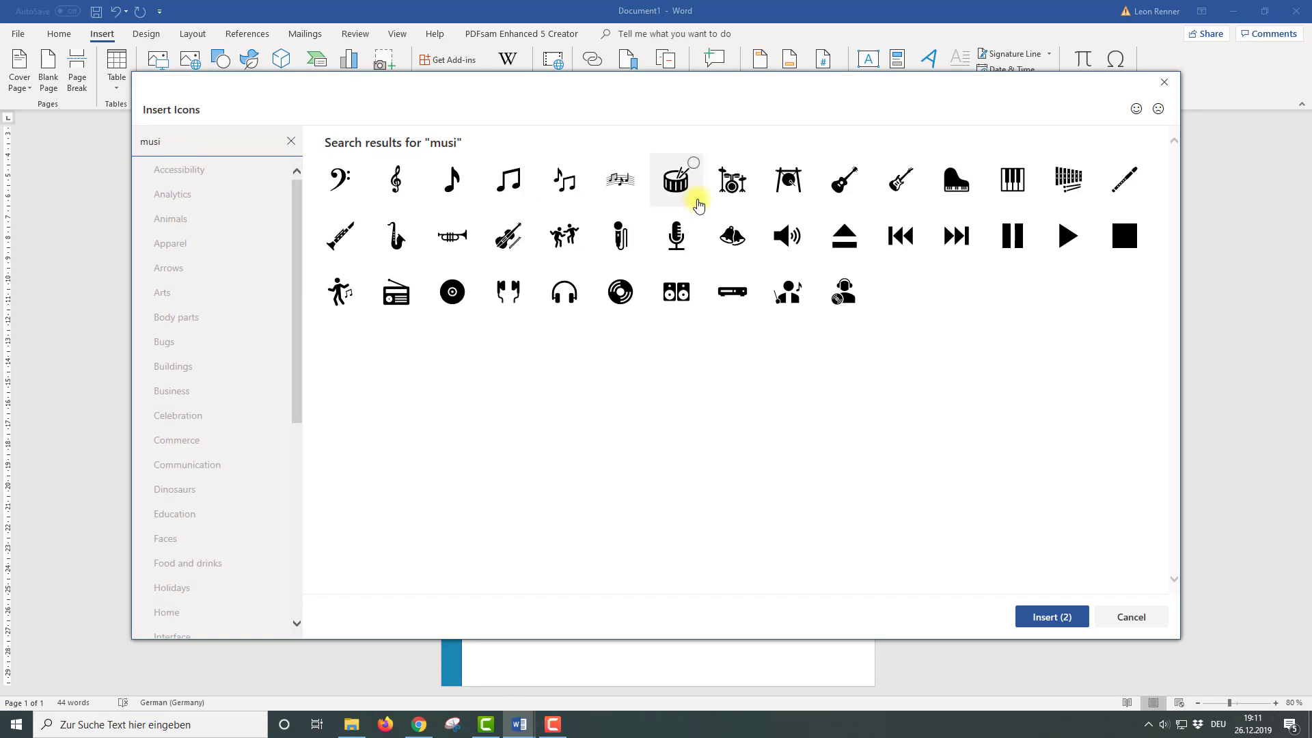
{"action": "left_click", "coordinate": [844, 180]}
{"action": "left_click", "coordinate": [1052, 617]}
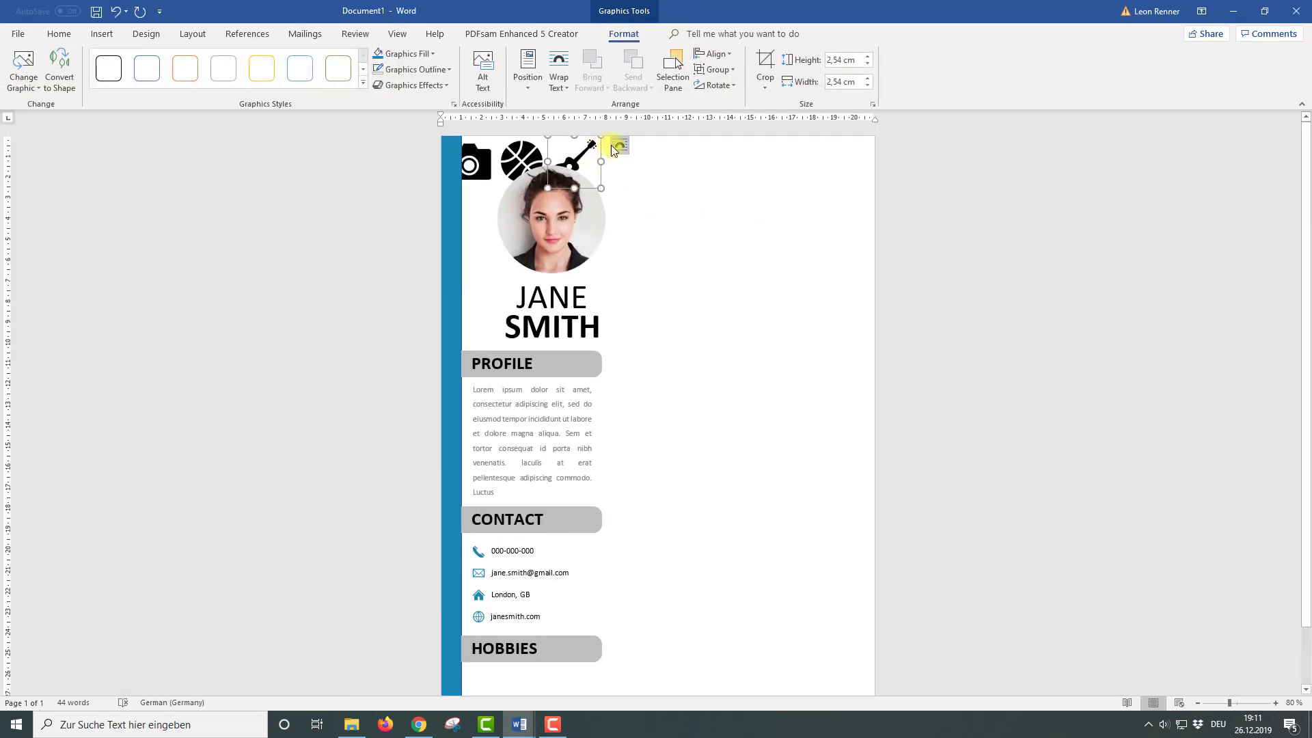
Set the guitar and basketball icons to In Front of Text wrapping
{"action": "left_click", "coordinate": [619, 145]}
{"action": "left_click", "coordinate": [721, 272]}
{"action": "left_click", "coordinate": [524, 154]}
{"action": "left_click", "coordinate": [567, 145]}
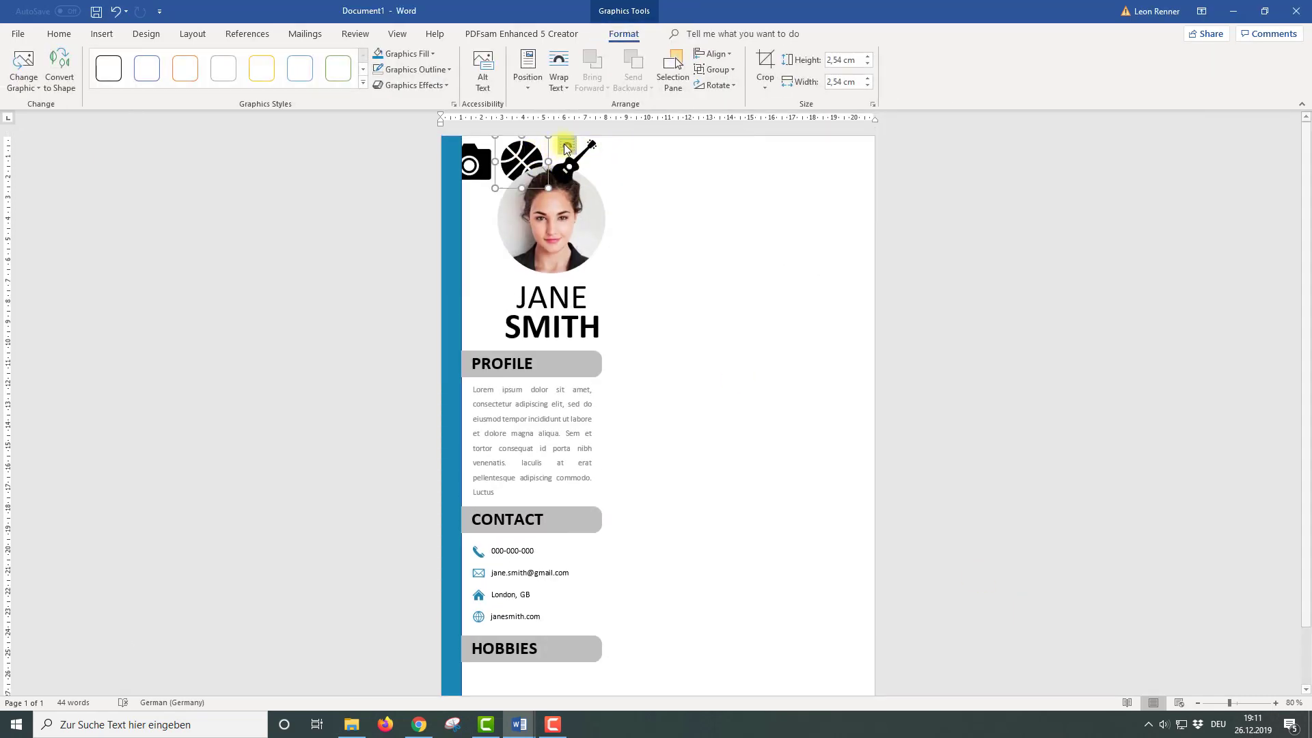
{"action": "left_click", "coordinate": [668, 272]}
Float the camera icon in front of text and move all three icons below HOBBIES
{"action": "left_click", "coordinate": [483, 159]}
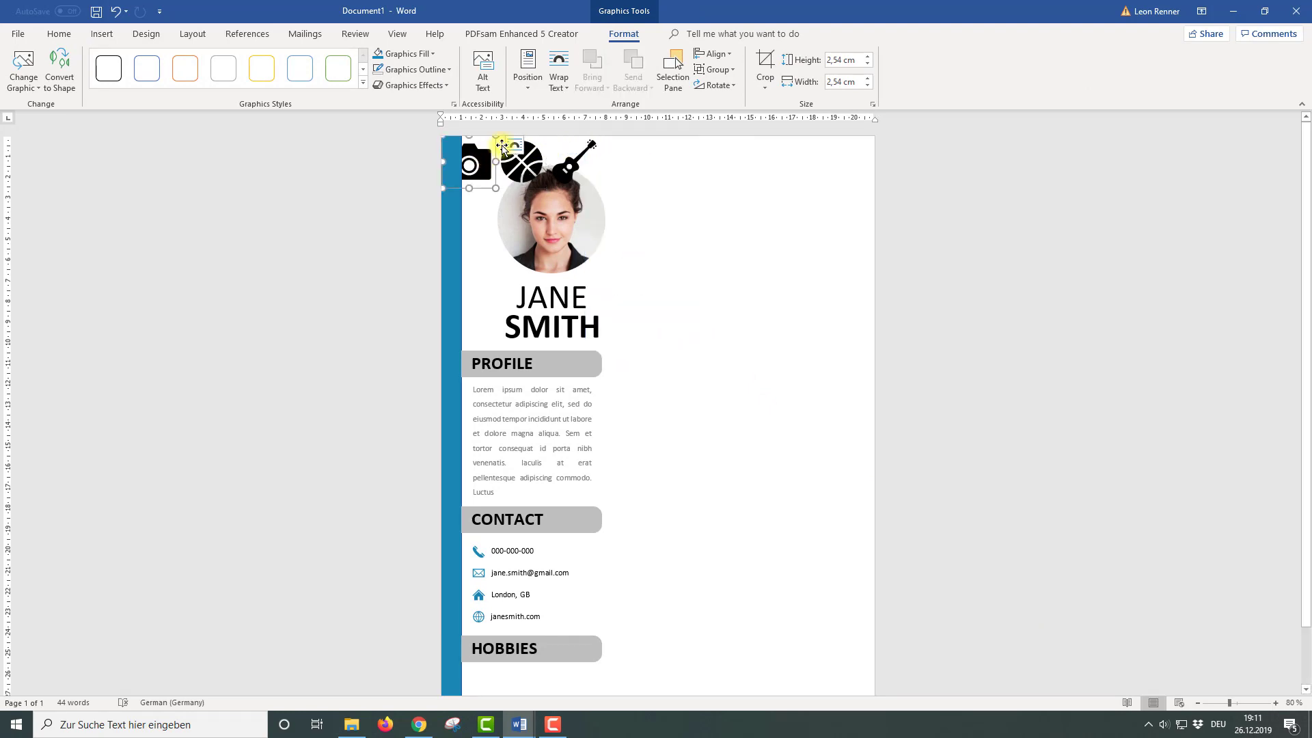
{"action": "left_click", "coordinate": [514, 145]}
{"action": "left_click", "coordinate": [616, 272]}
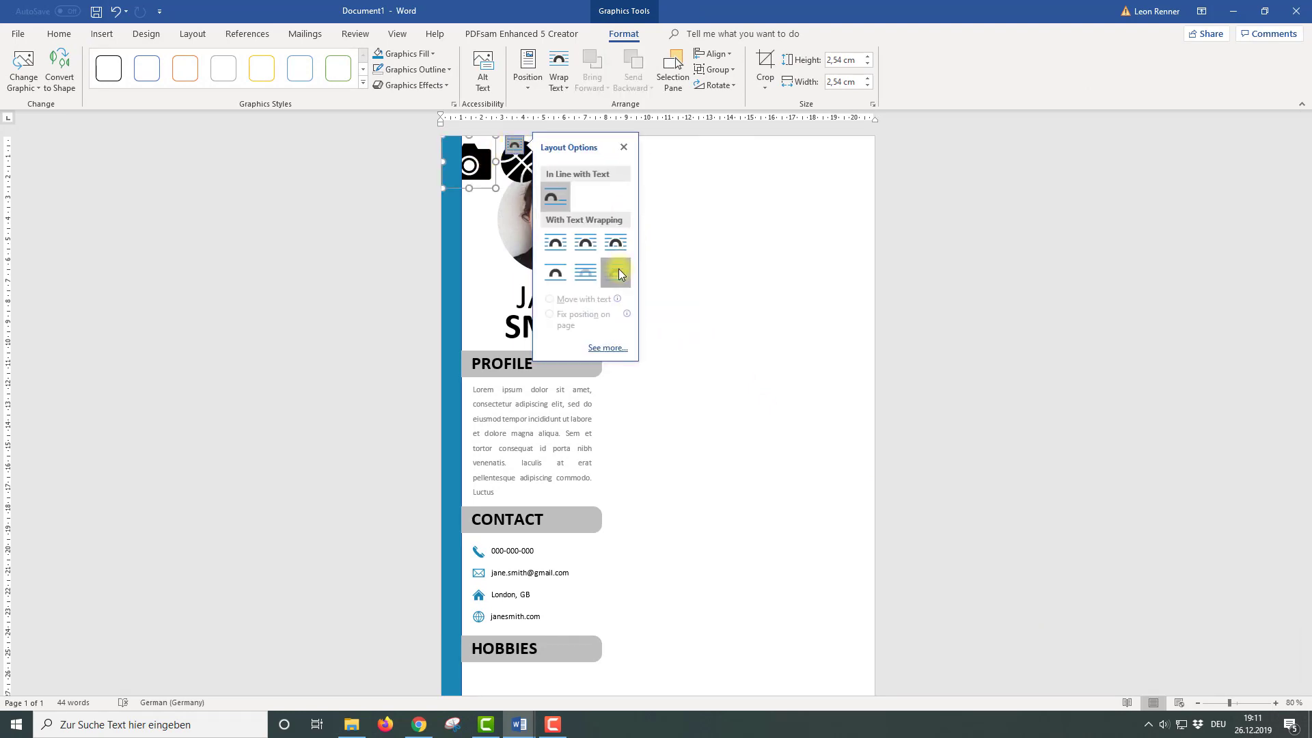
{"action": "left_click", "coordinate": [519, 161], "text": "shift"}
{"action": "left_click", "coordinate": [581, 150], "text": "shift"}
{"action": "left_click_drag", "start_coordinate": [581, 149], "coordinate": [587, 636]}
{"action": "scroll", "coordinate": [610, 667], "scroll_direction": "down", "scroll_amount": 1}
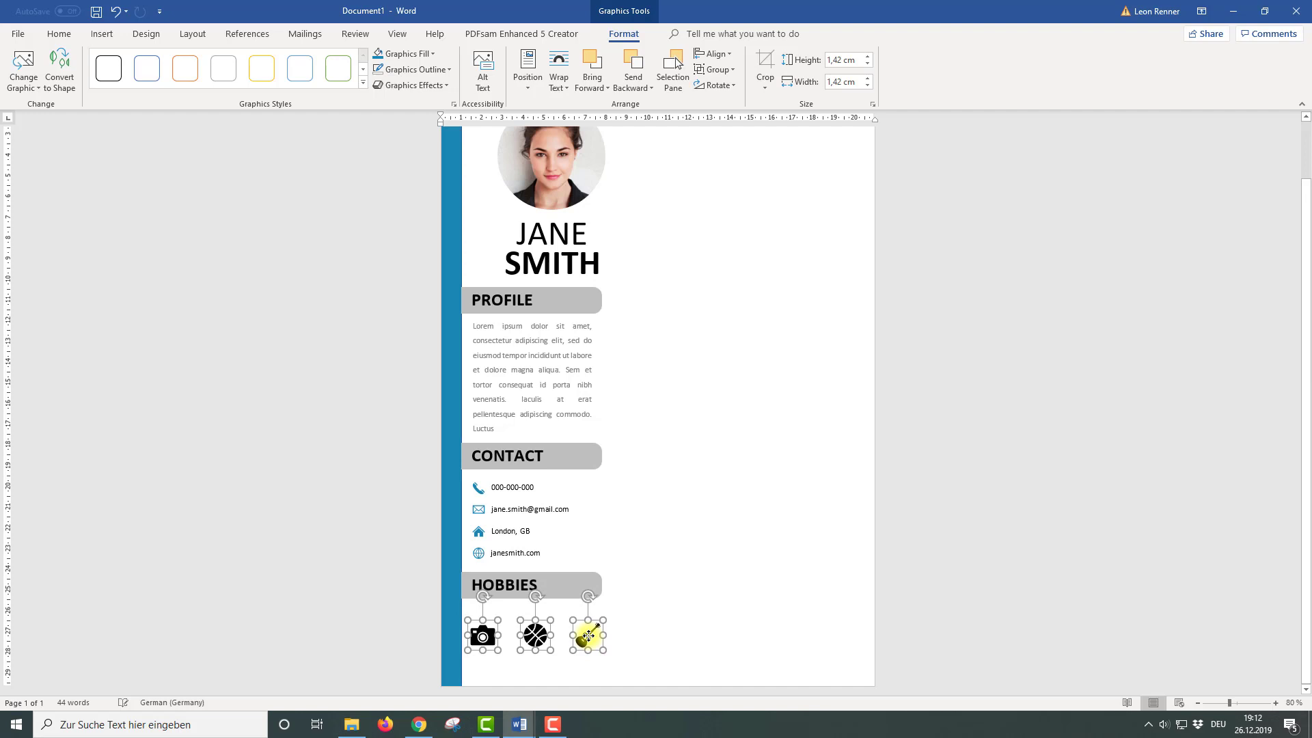
Colour the hobby icons blue and nudge the guitar icon slightly left
{"action": "left_click", "coordinate": [381, 57]}
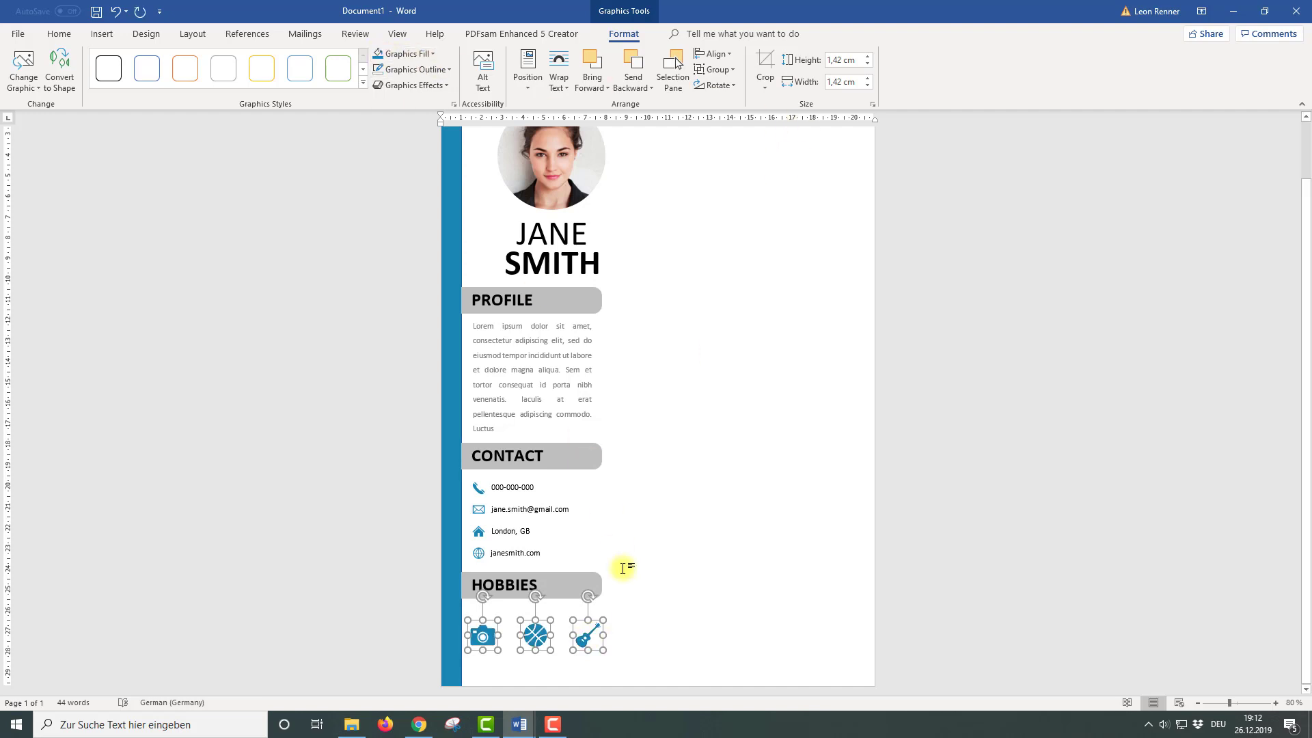
{"action": "left_click", "coordinate": [621, 630]}
{"action": "left_click", "coordinate": [588, 636]}
{"action": "left_click_drag", "start_coordinate": [588, 636], "coordinate": [528, 635]}
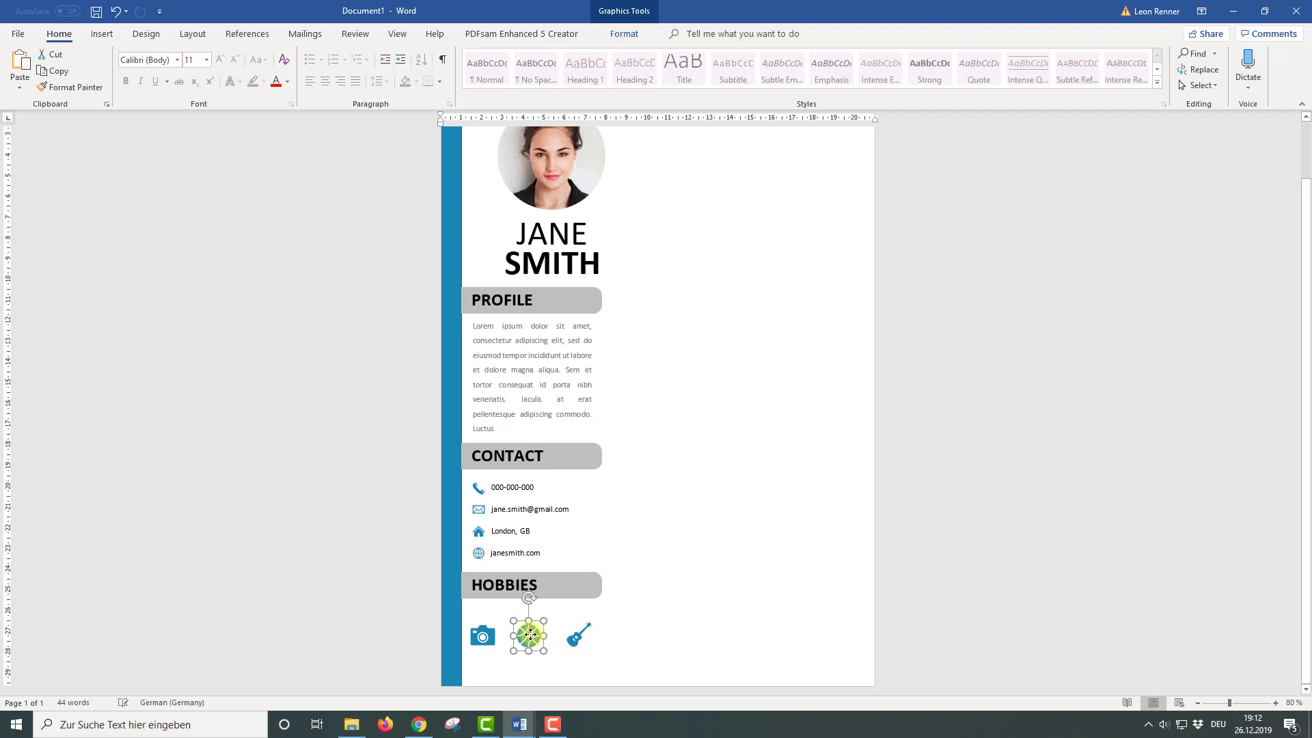
Distribute the three icons horizontally and align them along their tops
{"action": "left_click", "coordinate": [483, 639]}
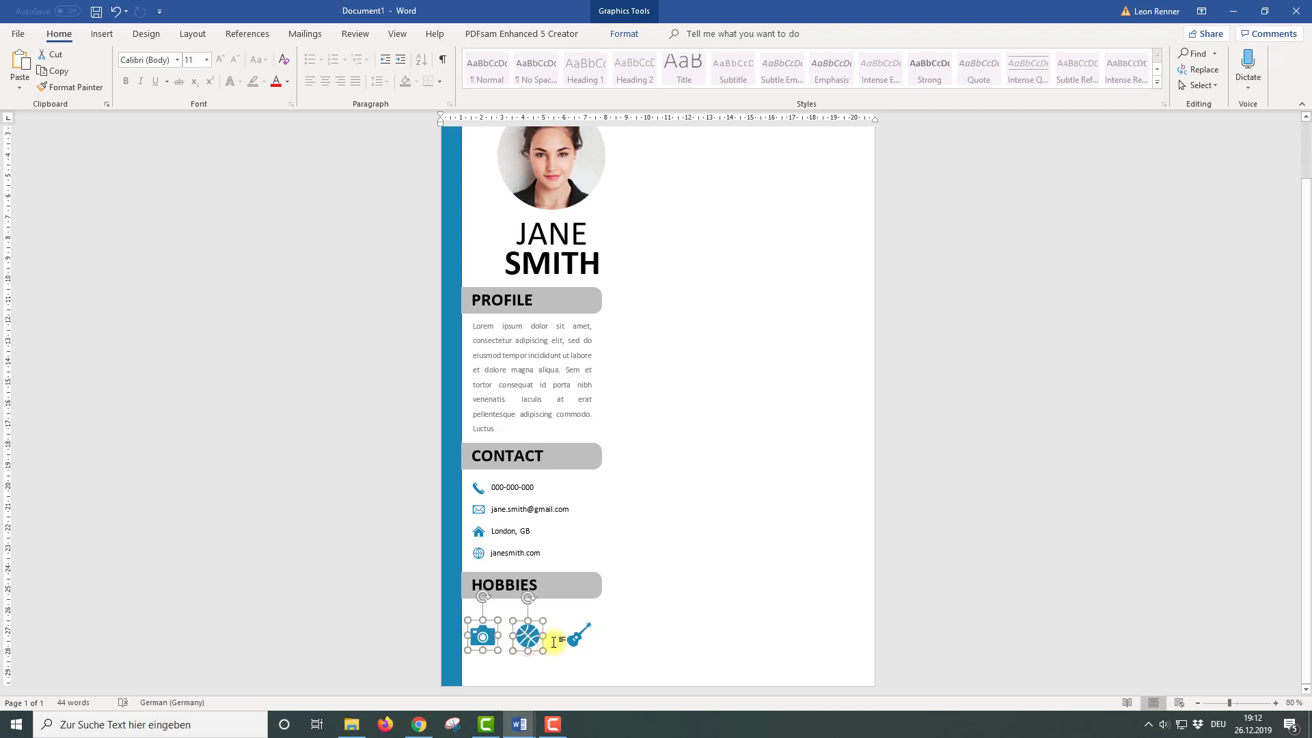
{"action": "left_click", "coordinate": [624, 34]}
{"action": "left_click", "coordinate": [714, 53]}
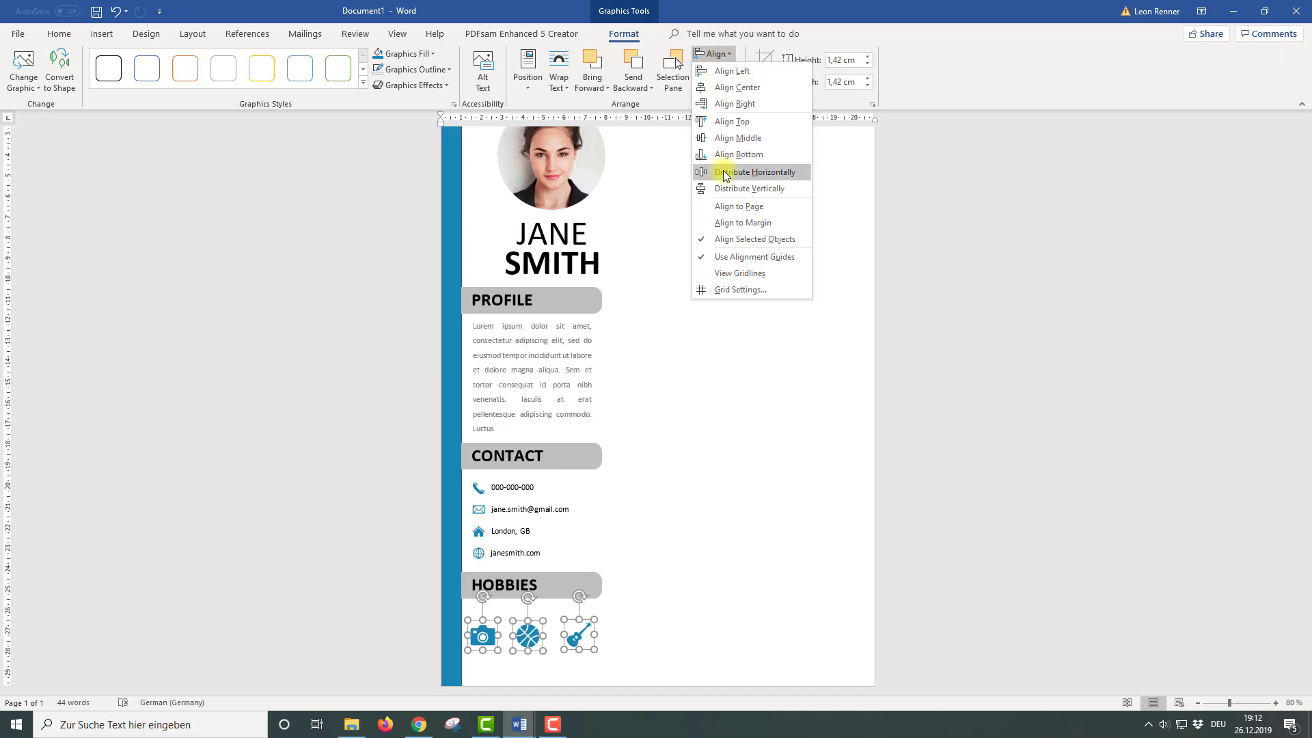
{"action": "left_click", "coordinate": [729, 171]}
{"action": "left_click", "coordinate": [713, 53]}
{"action": "left_click", "coordinate": [720, 127]}
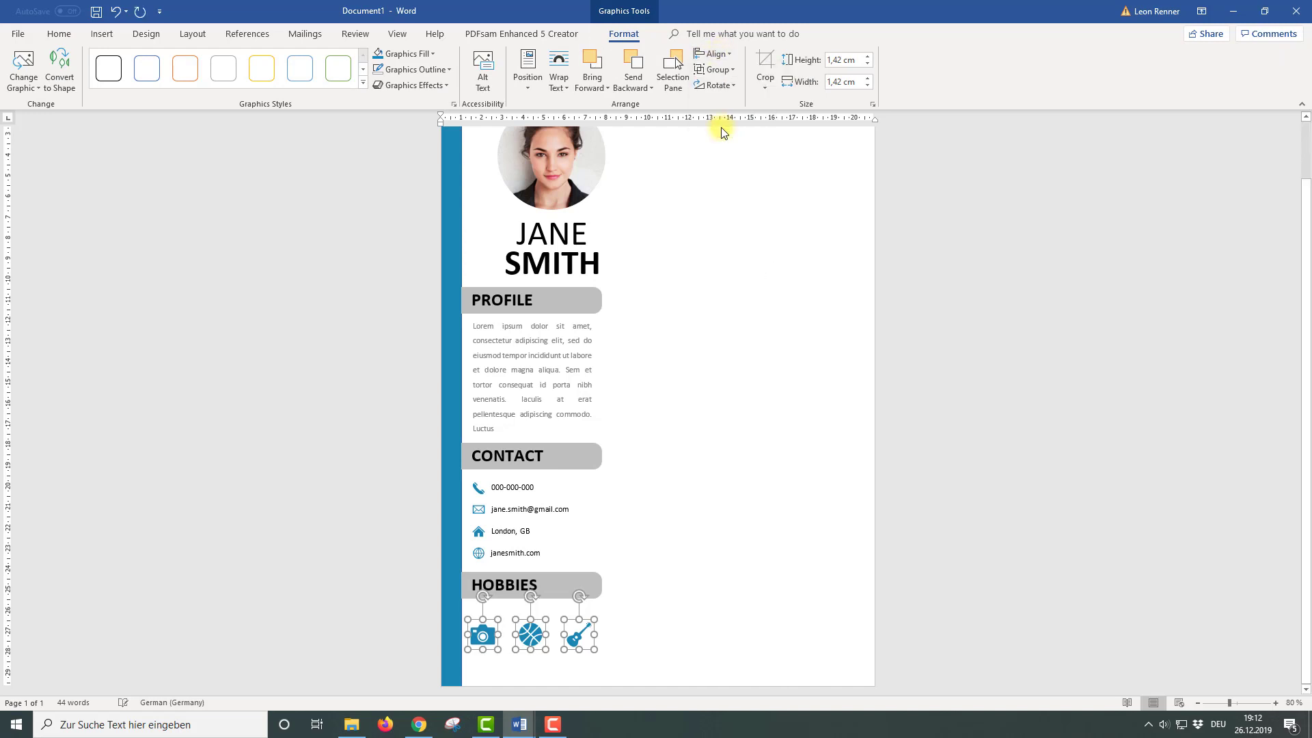
{"action": "left_click", "coordinate": [676, 594]}
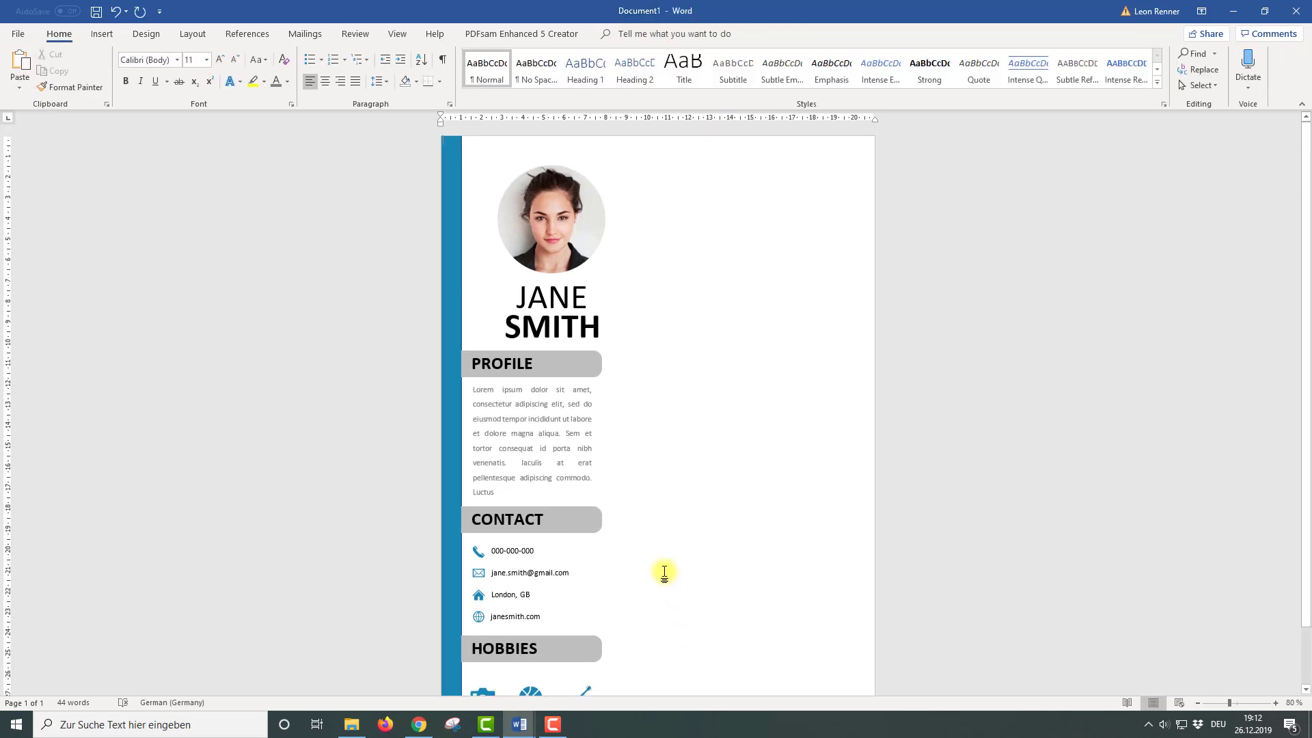
Align the PROFILE, CONTACT and HOBBIES heading boxes to the left
{"action": "left_click", "coordinate": [601, 367]}
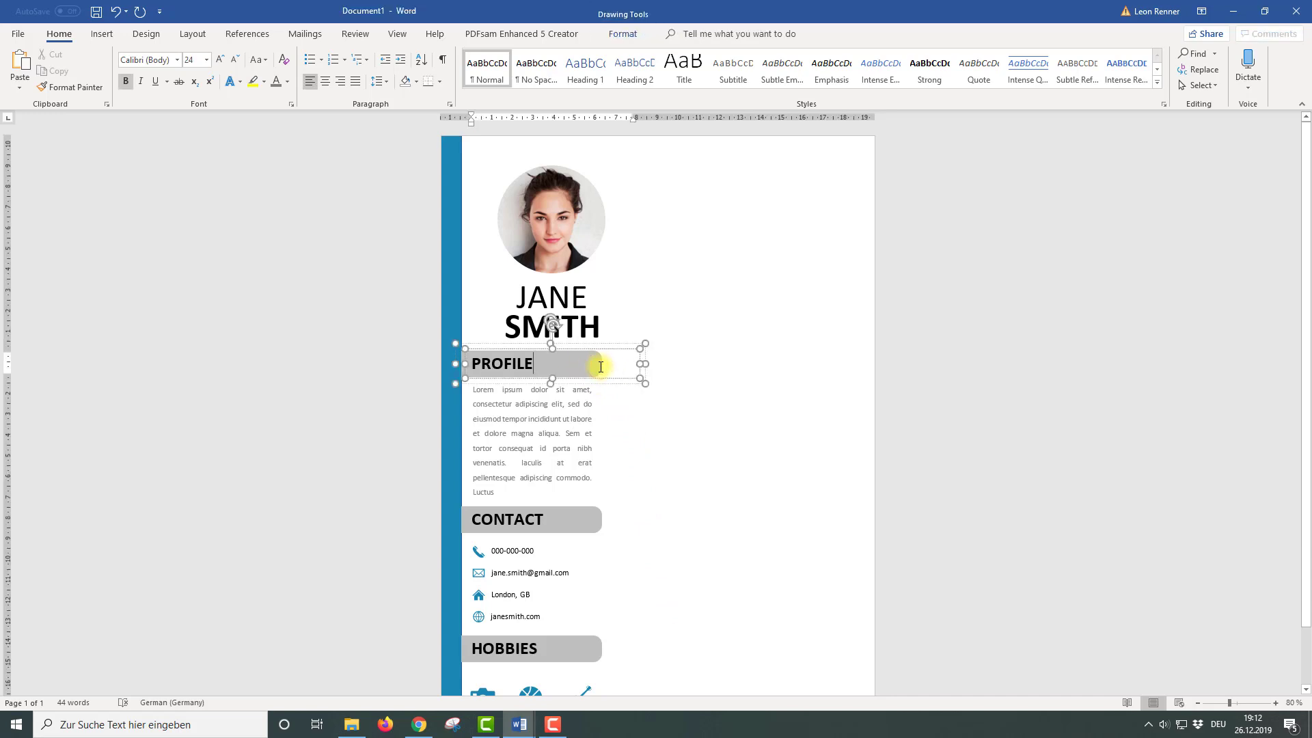
{"action": "left_click", "coordinate": [645, 360]}
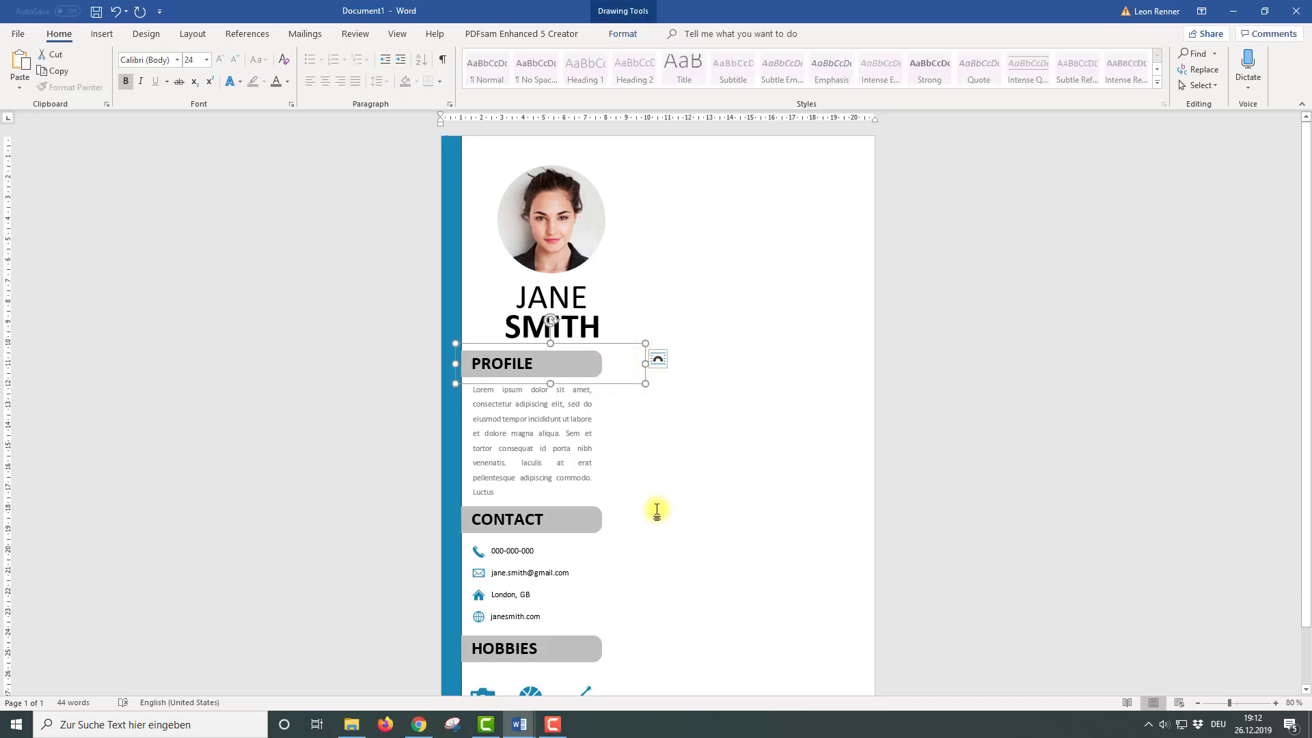
{"action": "left_click", "coordinate": [596, 532], "text": "shift"}
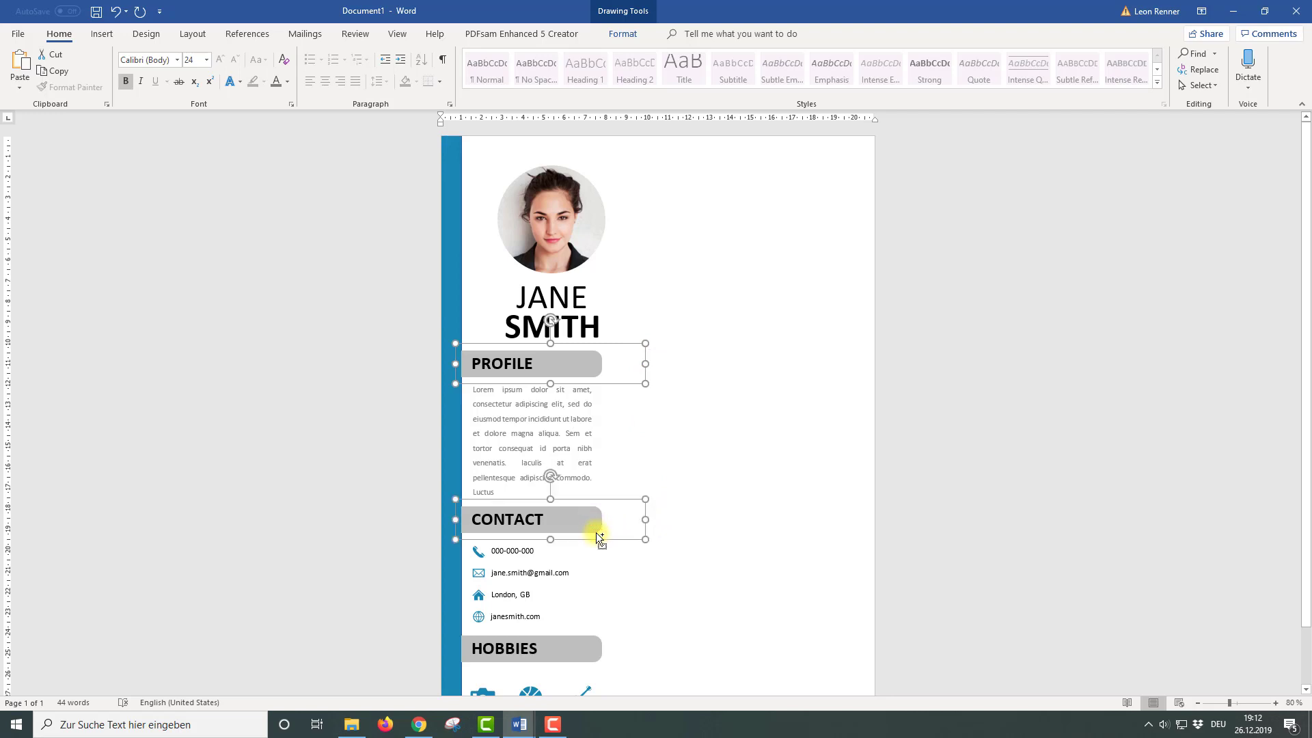
{"action": "left_click", "coordinate": [584, 662], "text": "shift"}
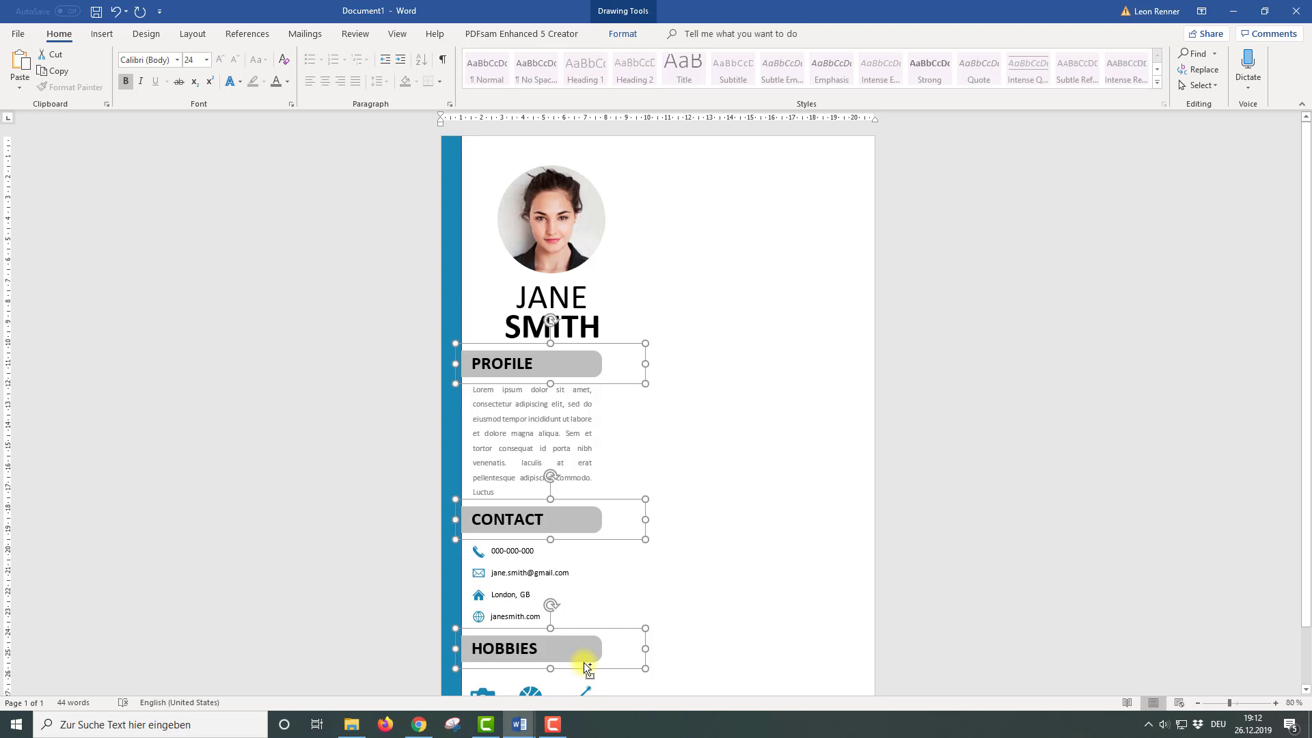
{"action": "left_click", "coordinate": [628, 40]}
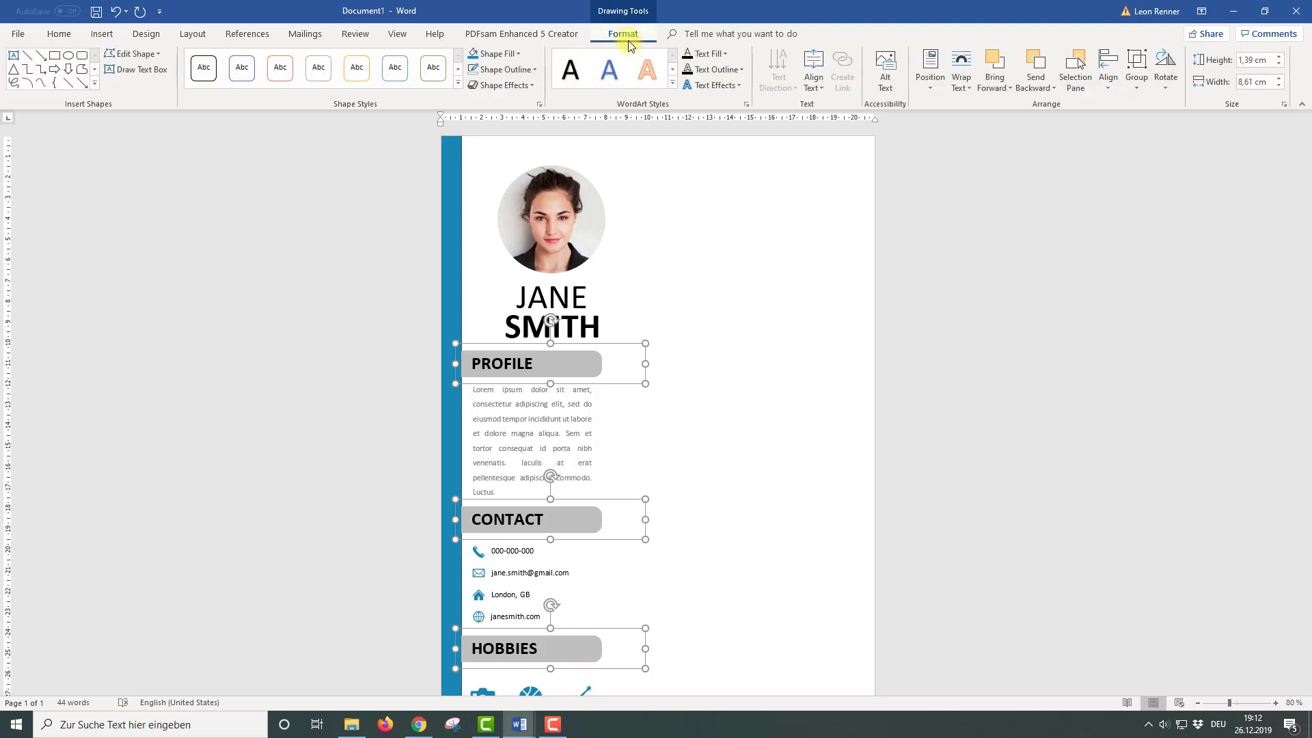
{"action": "left_click", "coordinate": [1109, 87]}
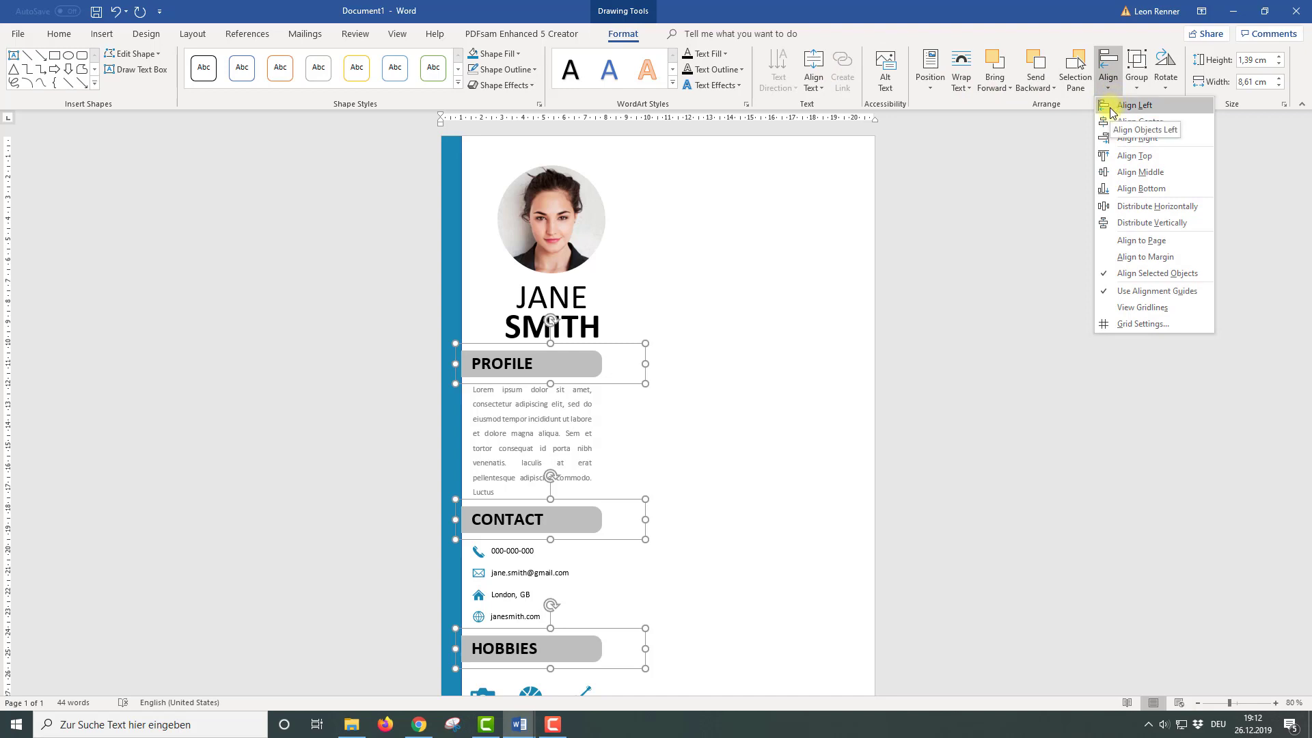
{"action": "left_click", "coordinate": [1111, 108]}
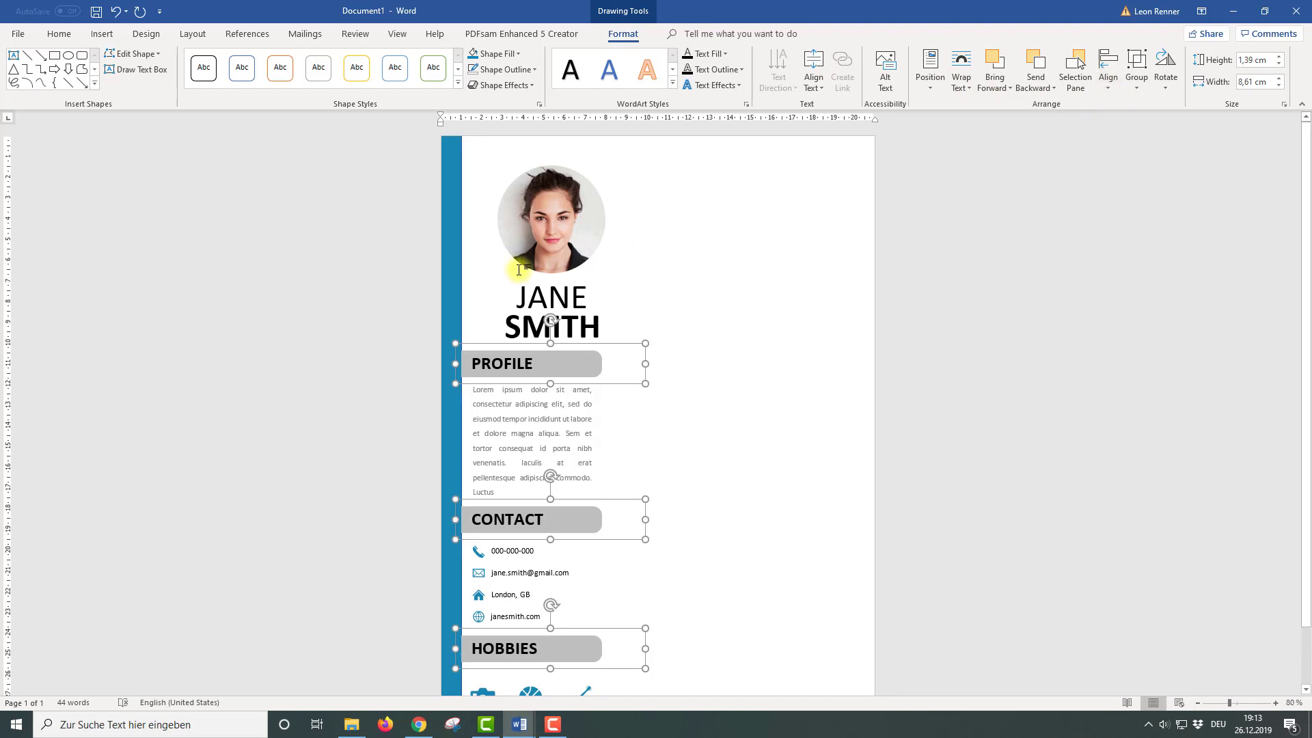
Bring the blue sidebar to the front
{"action": "left_click", "coordinate": [454, 255]}
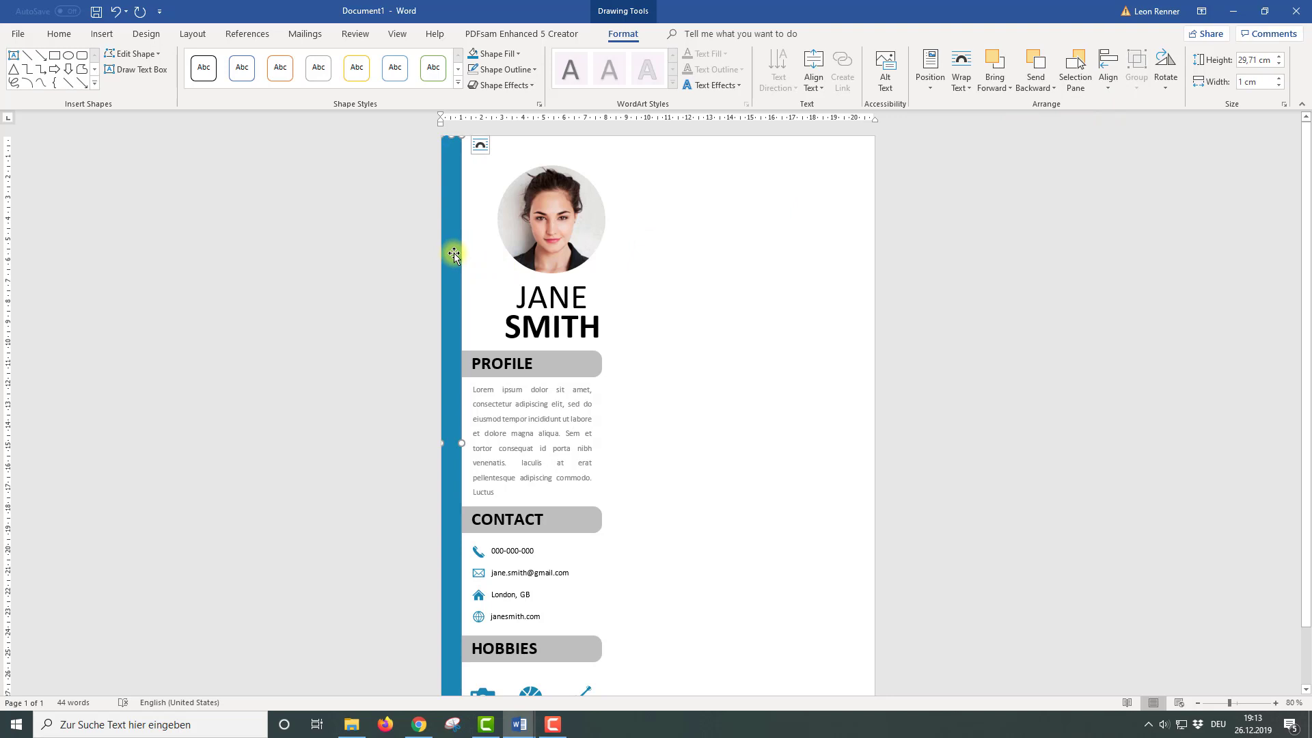
{"action": "left_click", "coordinate": [993, 87]}
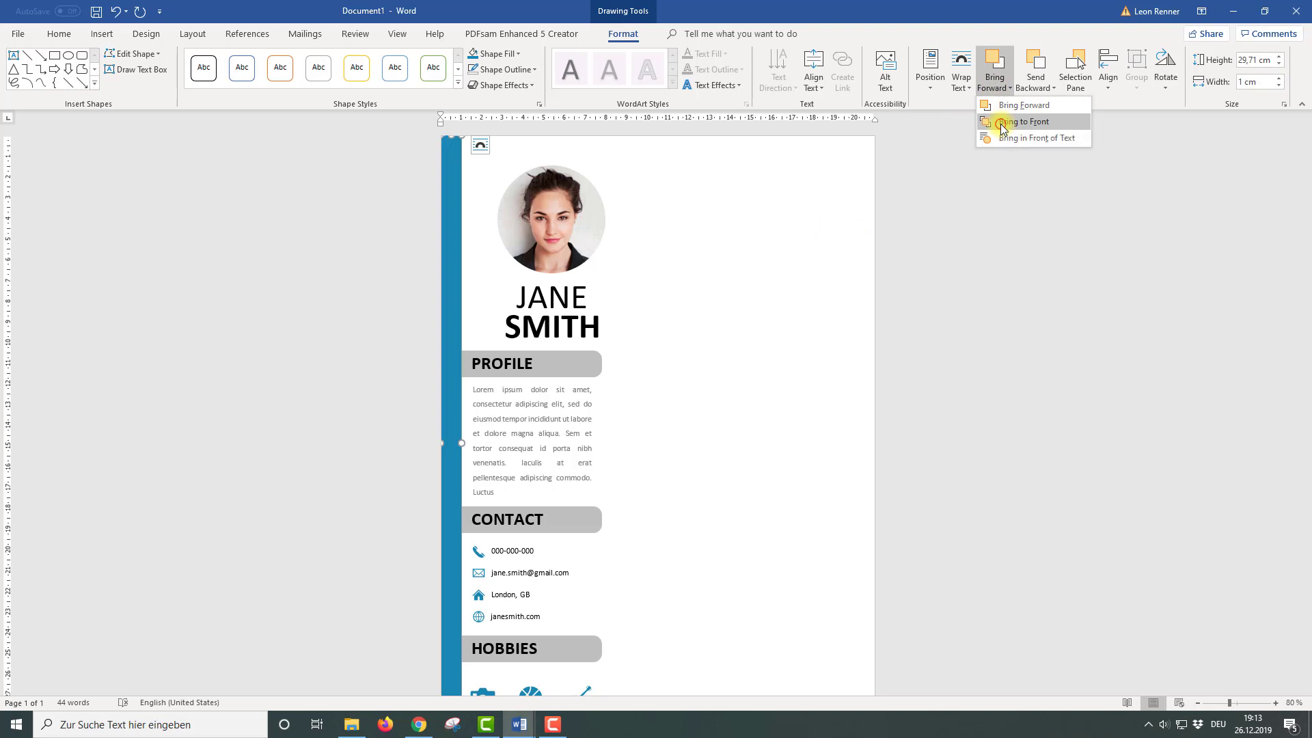
{"action": "left_click", "coordinate": [1003, 123]}
{"action": "left_click", "coordinate": [604, 375]}
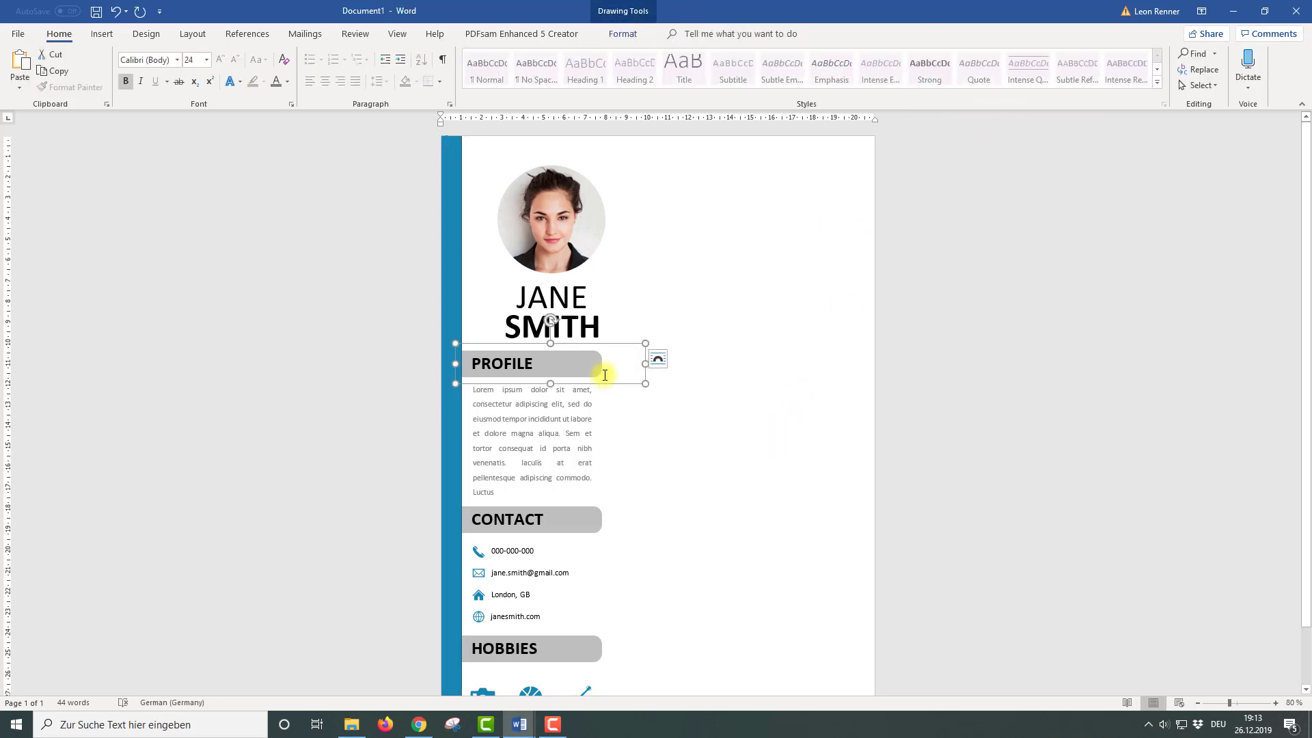
Copy the PROFILE heading into the right column and rotate the bar to extend rightward
{"action": "left_click_drag", "start_coordinate": [621, 348], "coordinate": [750, 293]}
{"action": "left_click", "coordinate": [777, 260]}
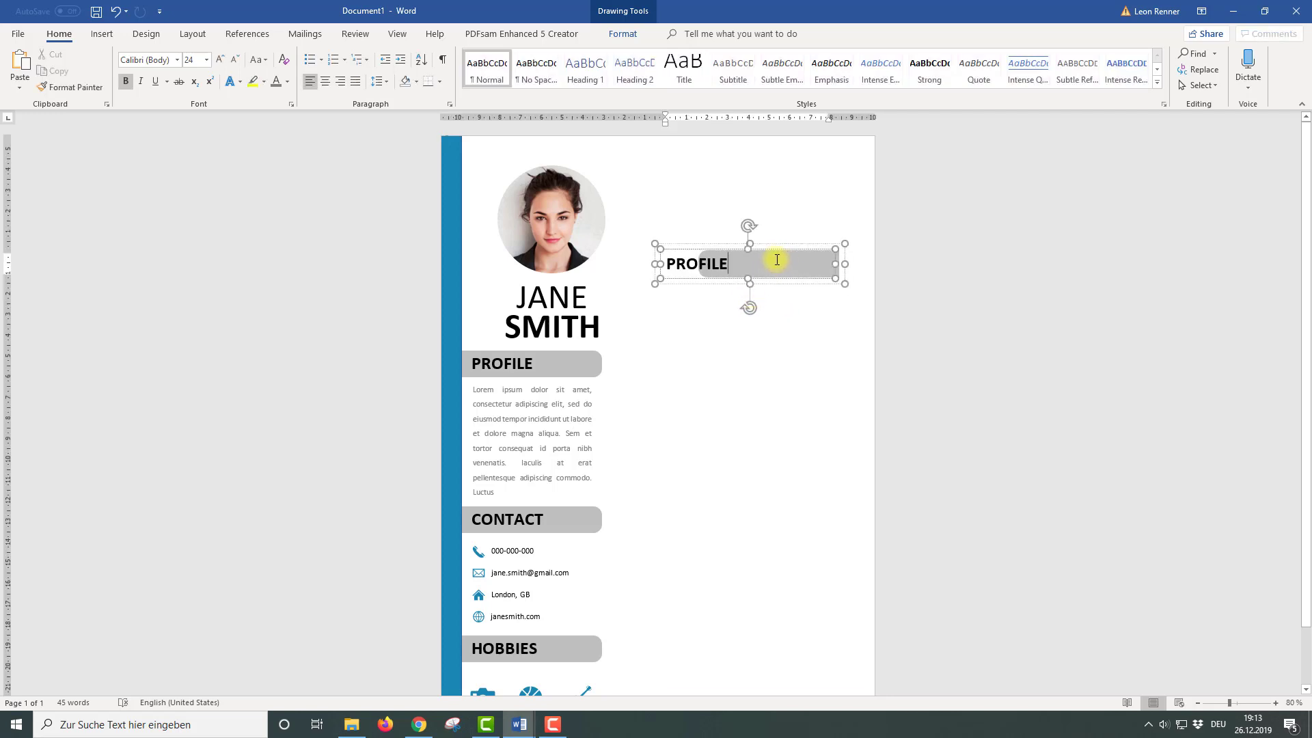
{"action": "left_click", "coordinate": [737, 250]}
{"action": "left_click", "coordinate": [729, 258]}
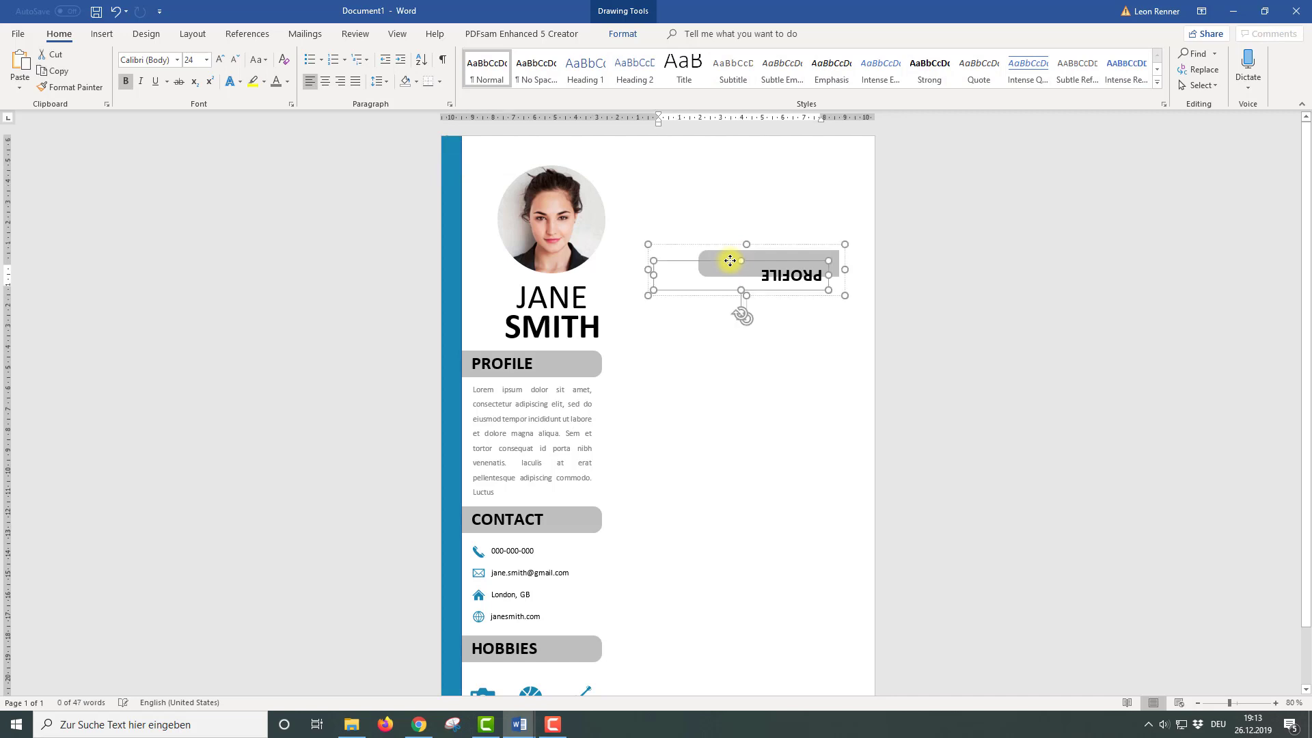
{"action": "left_click_drag", "start_coordinate": [739, 317], "coordinate": [697, 253]}
{"action": "left_click", "coordinate": [709, 284]}
Align the copied heading's text to the middle of its grey bar
{"action": "left_click", "coordinate": [731, 254]}
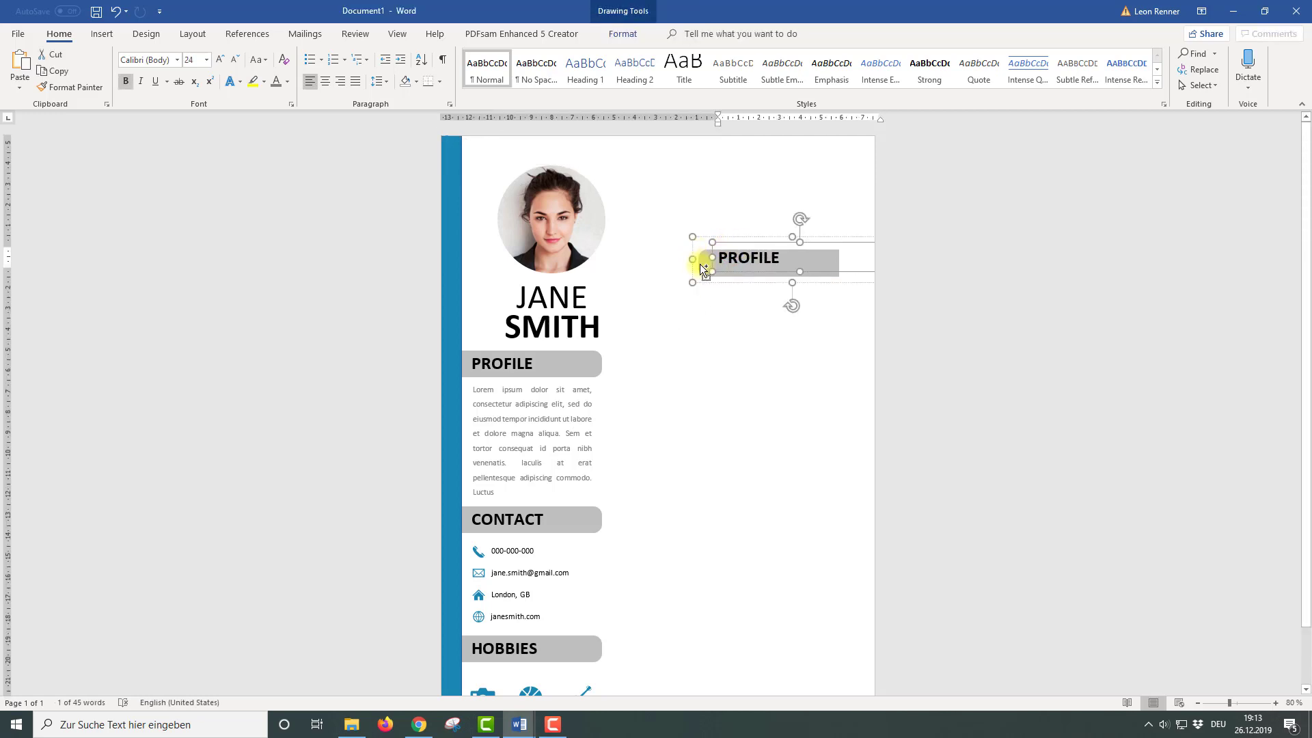
{"action": "left_click", "coordinate": [704, 269], "text": "shift"}
{"action": "left_click", "coordinate": [623, 34]}
{"action": "left_click", "coordinate": [1108, 76]}
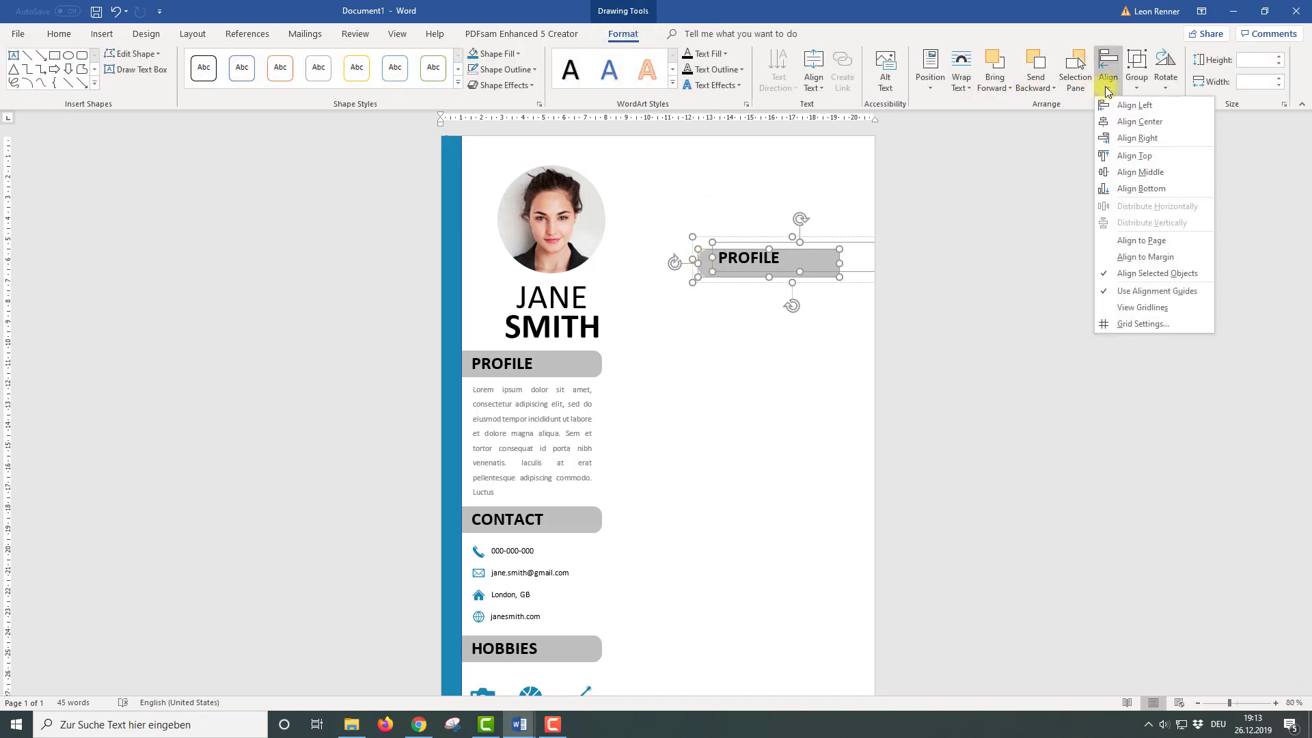
{"action": "left_click", "coordinate": [1140, 173]}
{"action": "left_click", "coordinate": [814, 351]}
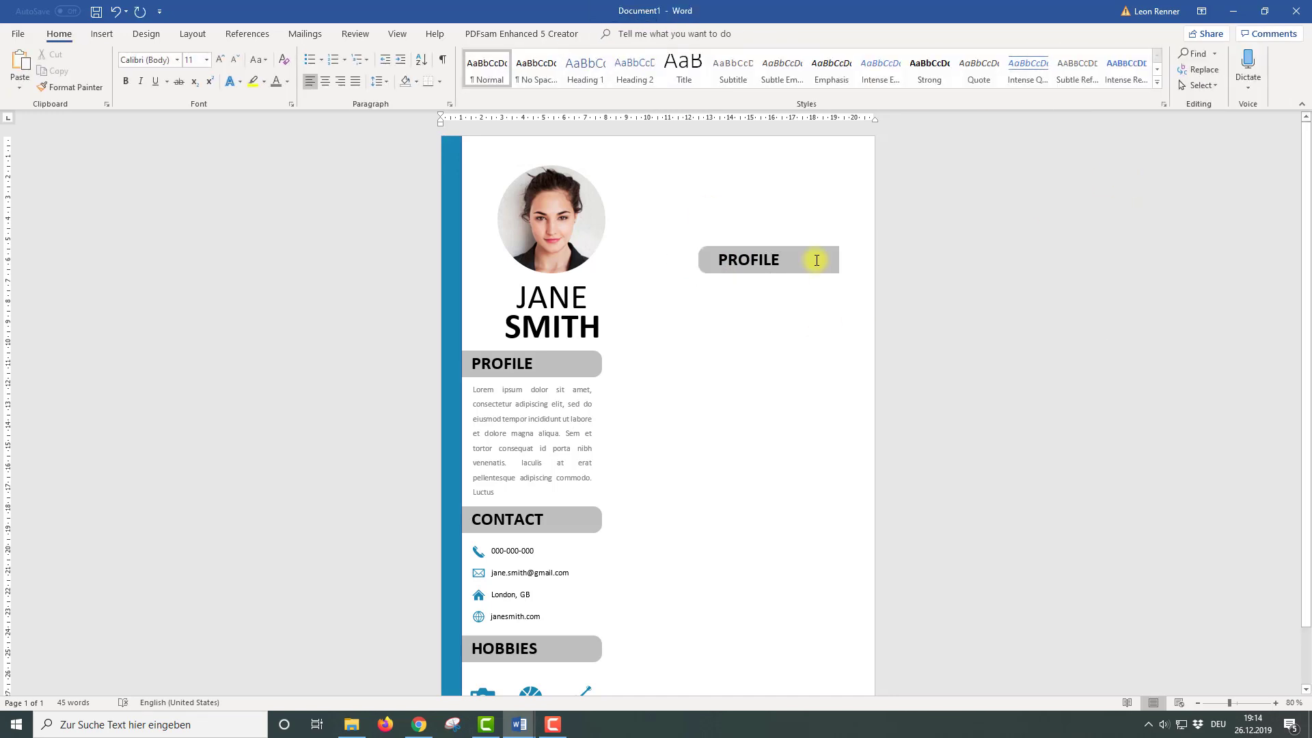
Lengthen the bar to 12,9 cm toward the page's right edge
{"action": "left_click", "coordinate": [817, 260]}
{"action": "left_click", "coordinate": [704, 255], "text": "shift"}
{"action": "left_click_drag", "start_coordinate": [841, 258], "coordinate": [922, 260]}
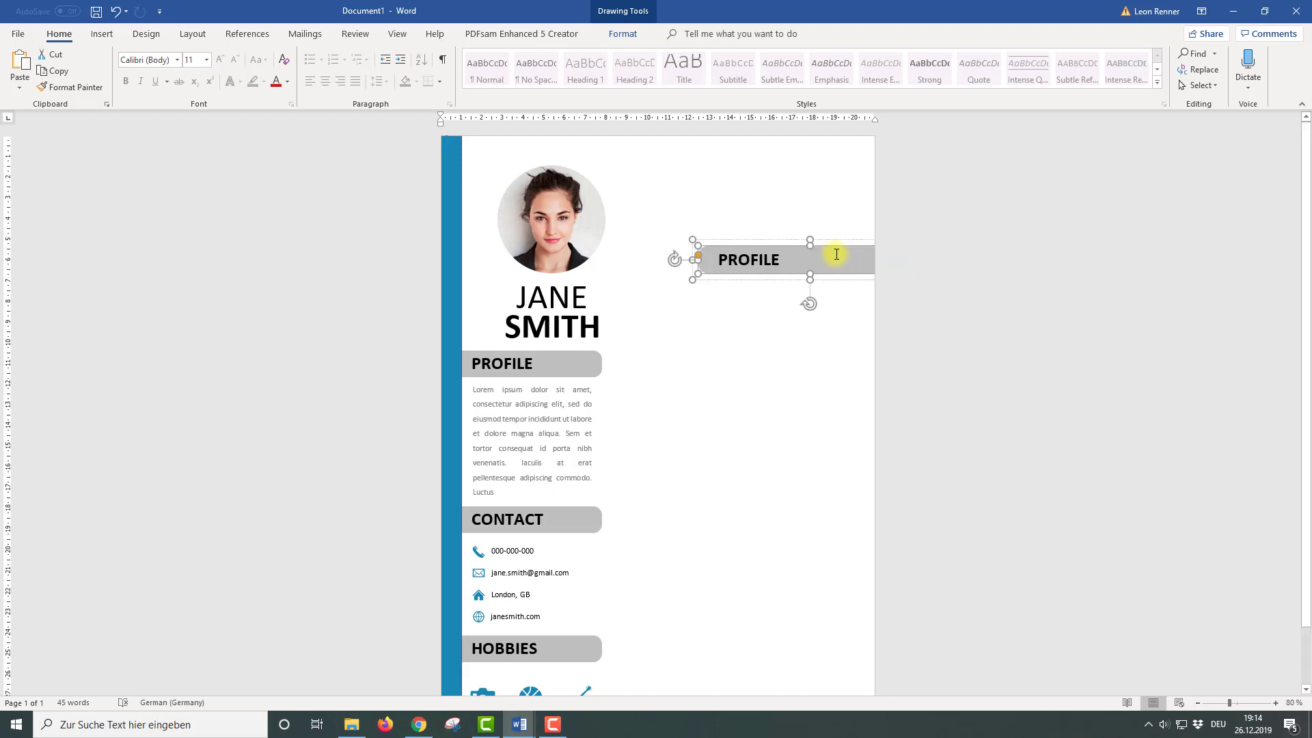
{"action": "left_click", "coordinate": [609, 35]}
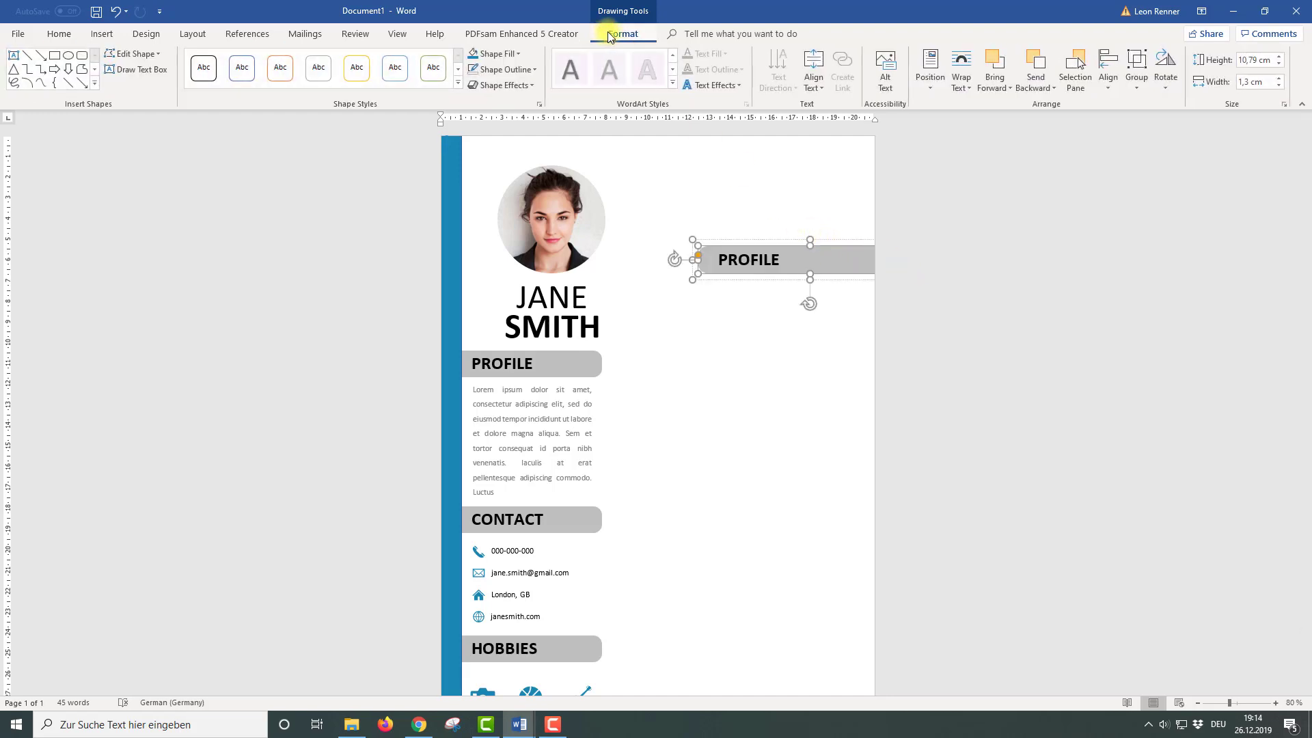
{"action": "left_click", "coordinate": [1256, 60]}
{"action": "key", "text": "Return"}
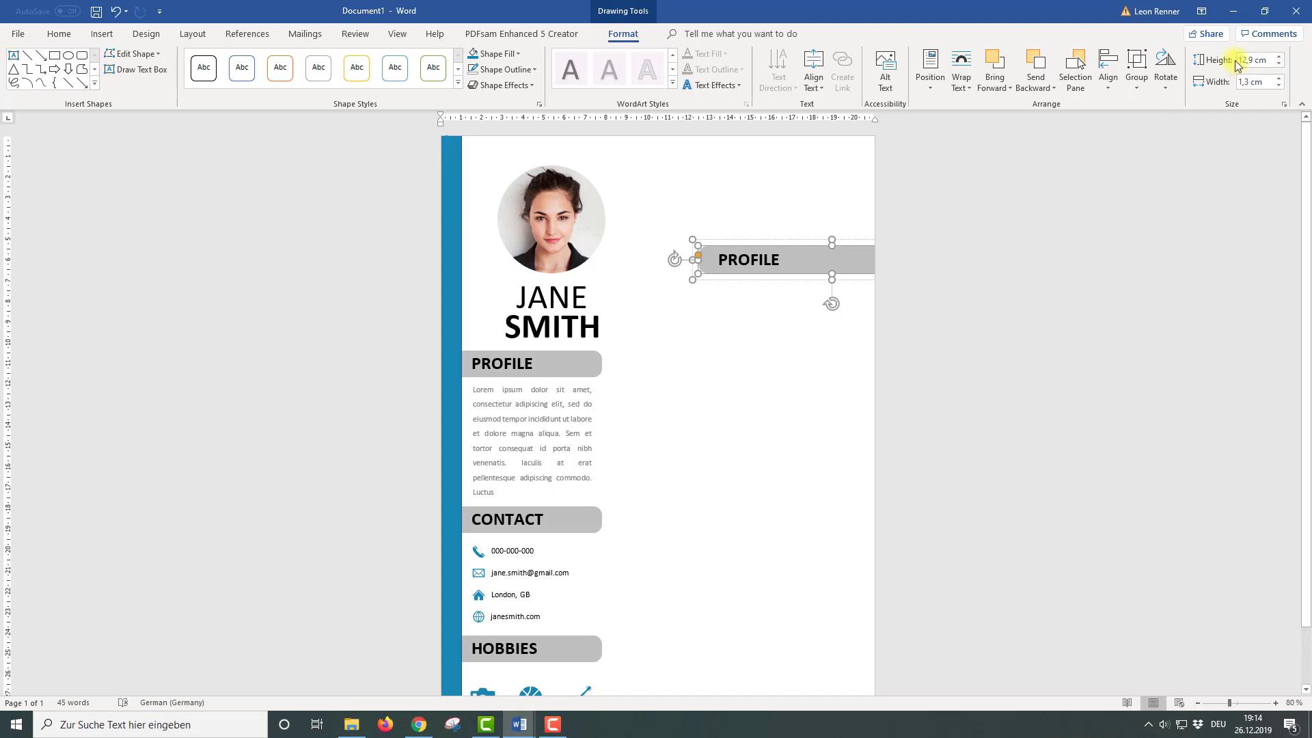
Move the bar beside the photo and retype its label as EDUCATION
{"action": "left_click_drag", "start_coordinate": [756, 240], "coordinate": [630, 172]}
{"action": "left_click", "coordinate": [688, 172]}
{"action": "type", "text": "EDUCATION"}
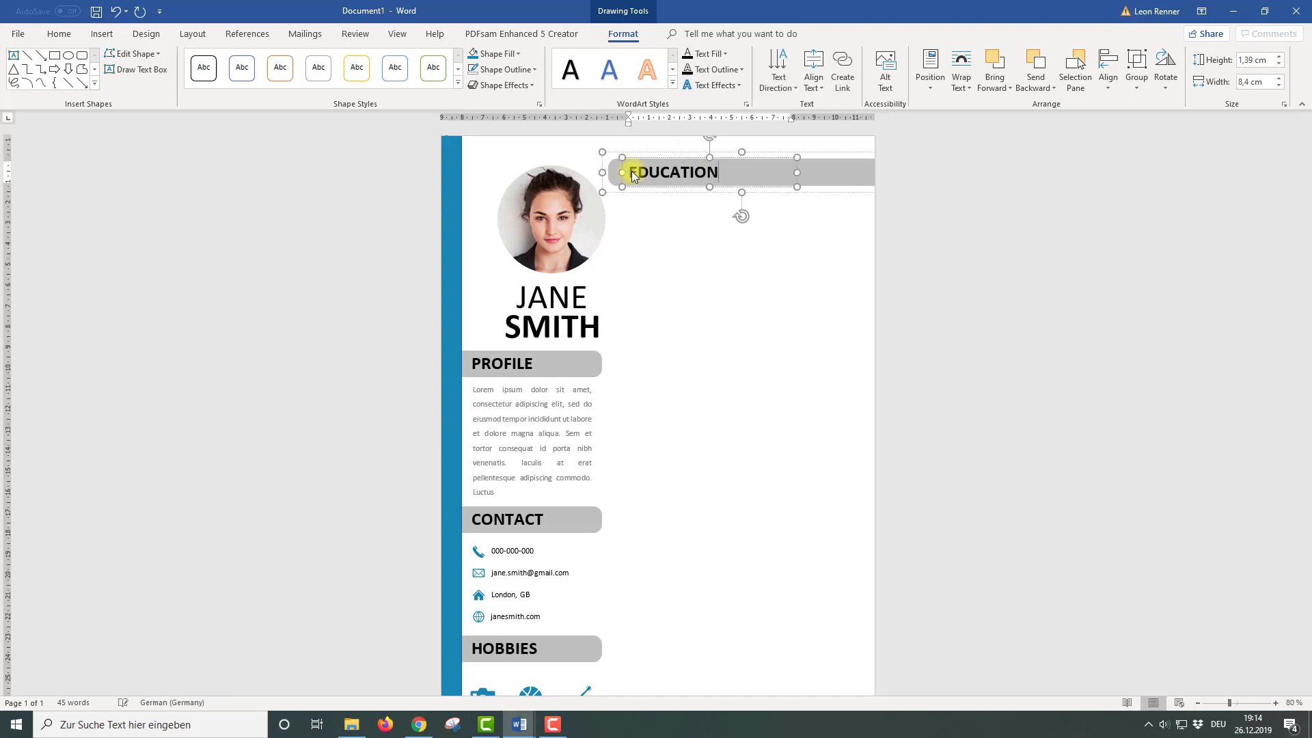
{"action": "left_click", "coordinate": [714, 250]}
Insert a simple text box below EDUCATION with no fill and no outline
{"action": "left_click", "coordinate": [102, 34]}
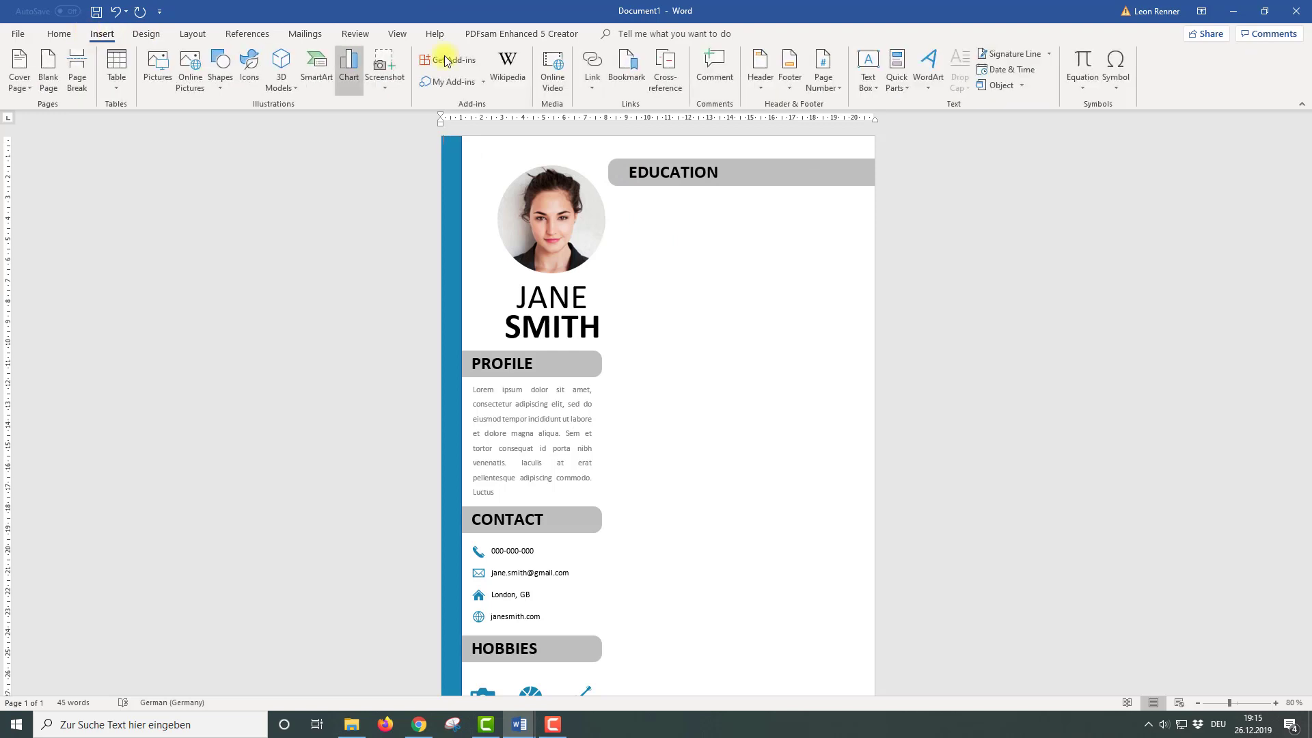
{"action": "left_click", "coordinate": [877, 82]}
{"action": "left_click", "coordinate": [889, 146]}
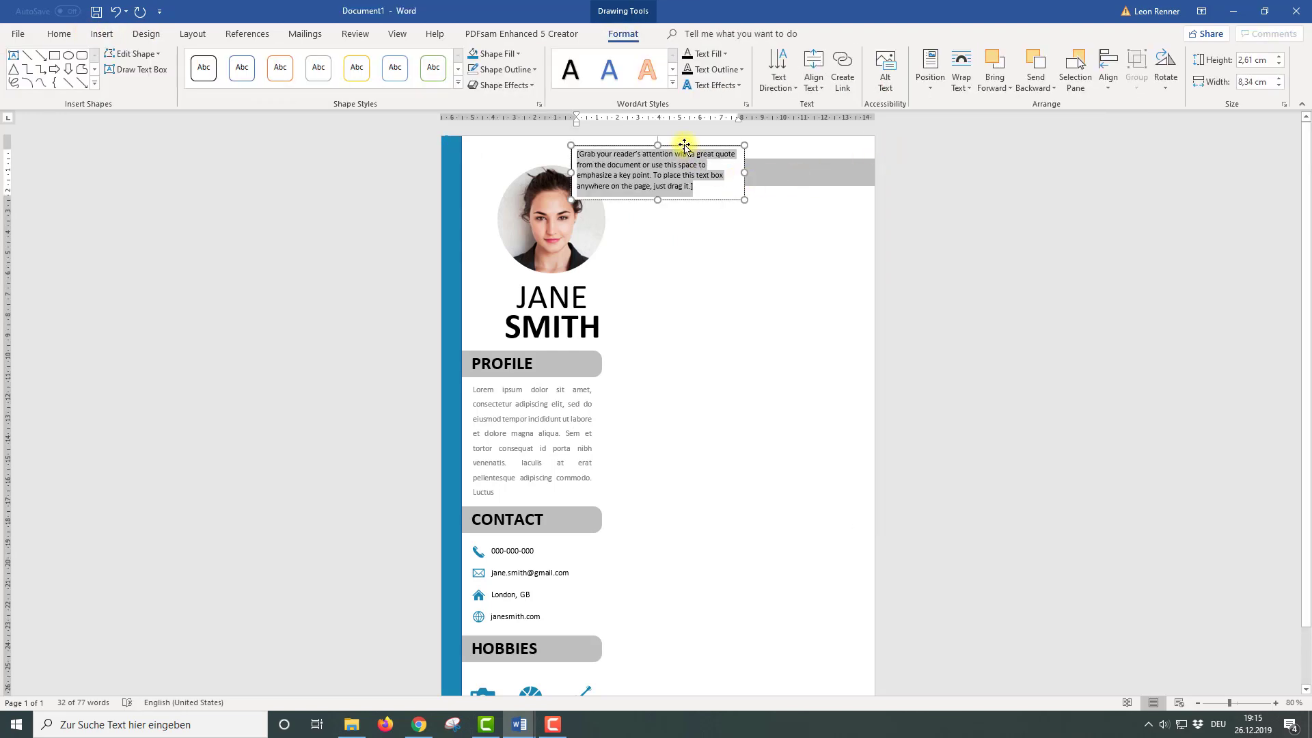
{"action": "left_click_drag", "start_coordinate": [684, 144], "coordinate": [735, 144]}
{"action": "left_click", "coordinate": [486, 53]}
{"action": "left_click", "coordinate": [517, 53]}
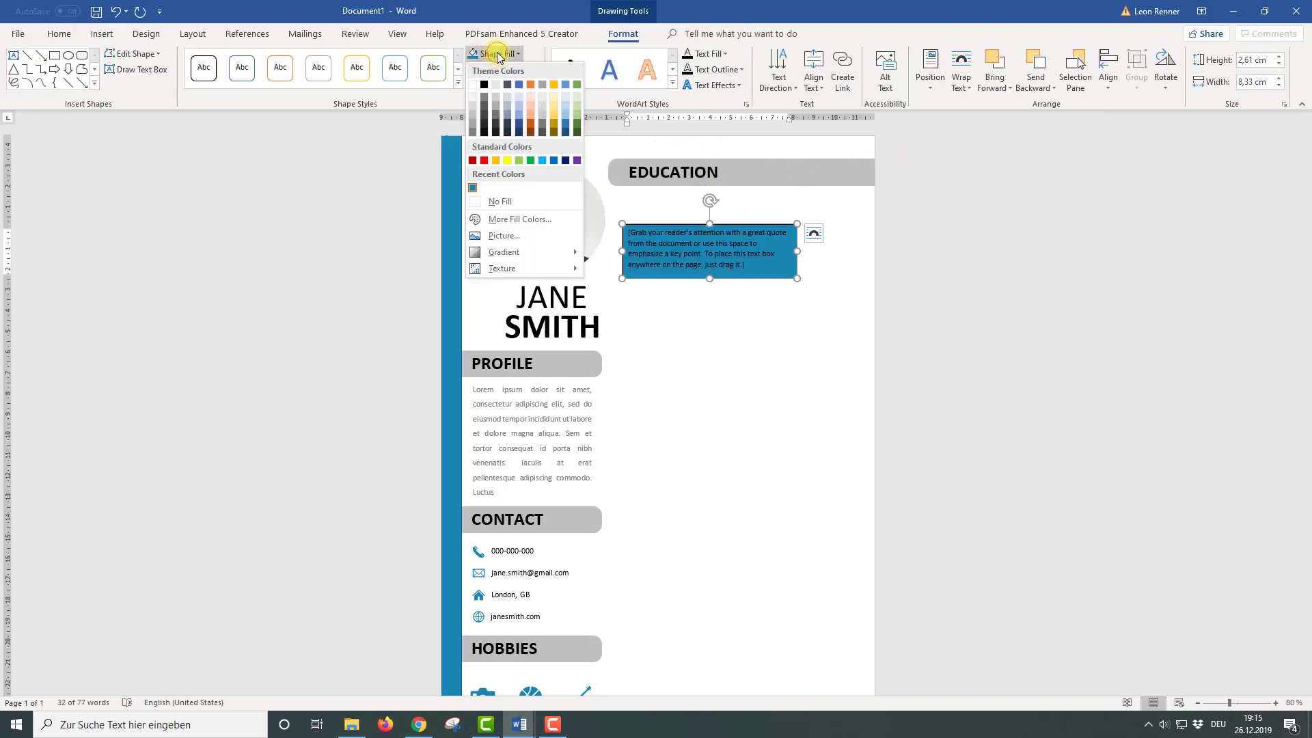
{"action": "left_click", "coordinate": [508, 203]}
{"action": "left_click", "coordinate": [534, 69]}
{"action": "left_click", "coordinate": [503, 216]}
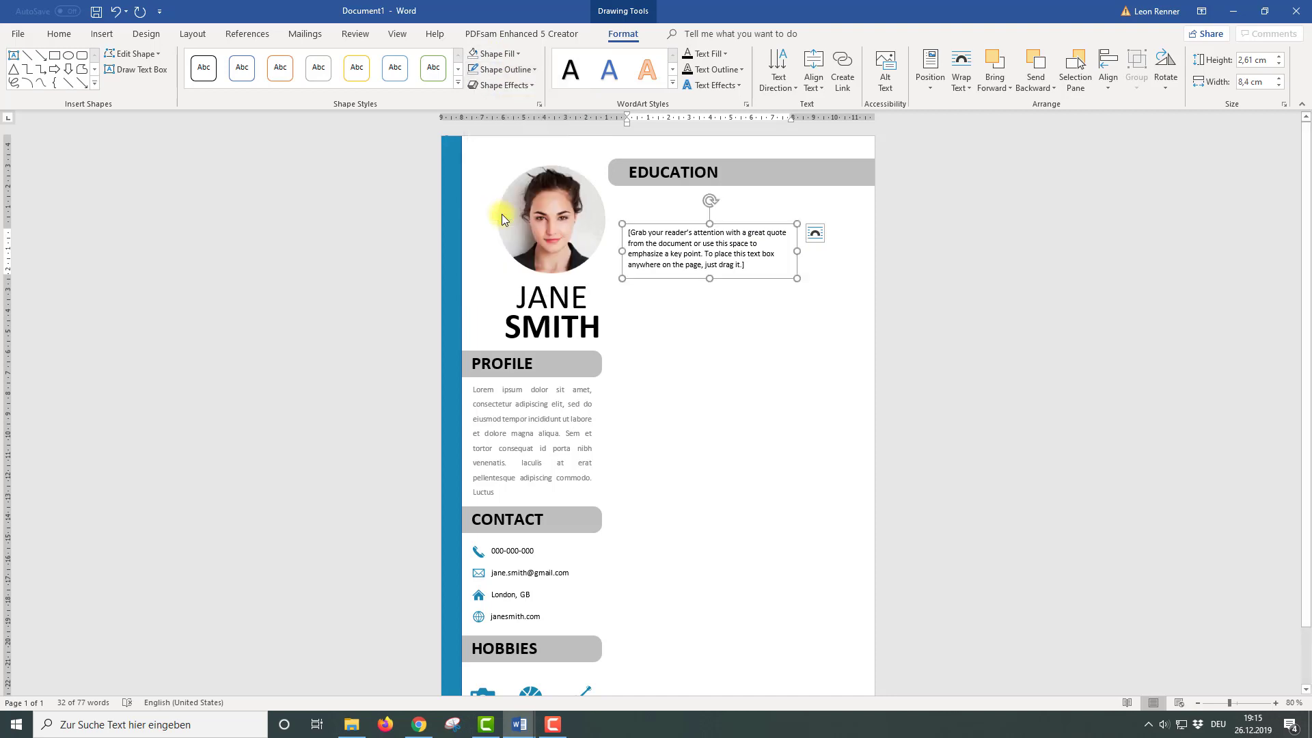
Title the box 'Graphic Design/2014-present' and paste the Profile paragraph beneath it
{"action": "left_click", "coordinate": [768, 268]}
{"action": "type", "text": "Graphic Desing"}
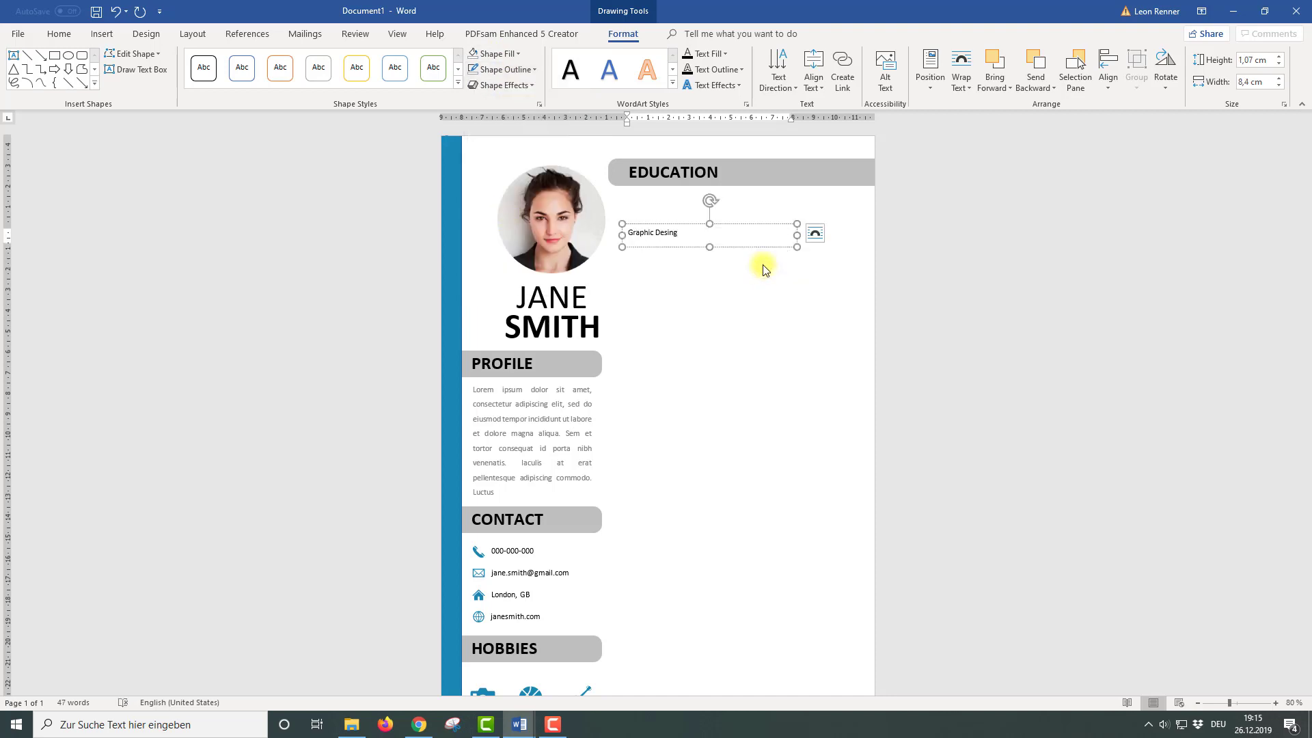
{"action": "key", "text": "BackSpace"}
{"action": "key", "text": "BackSpace"}
{"action": "type", "text": "gn/2014-present"}
{"action": "key", "text": "Return"}
{"action": "left_click_drag", "start_coordinate": [475, 389], "coordinate": [505, 489]}
{"action": "key", "text": "ctrl+c"}
{"action": "left_click", "coordinate": [671, 252]}
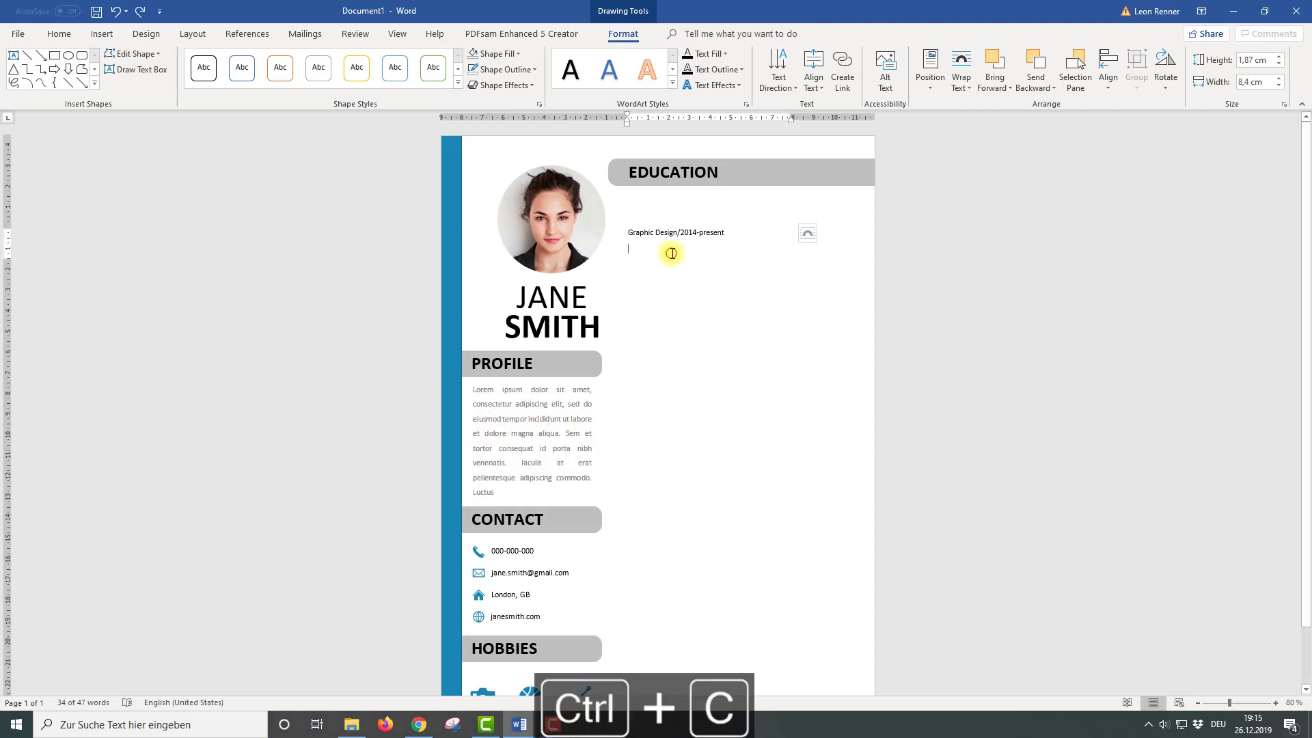
{"action": "key", "text": "ctrl+v"}
Remove paragraph spacing after and set the title line to 14 pt
{"action": "left_click", "coordinate": [730, 233]}
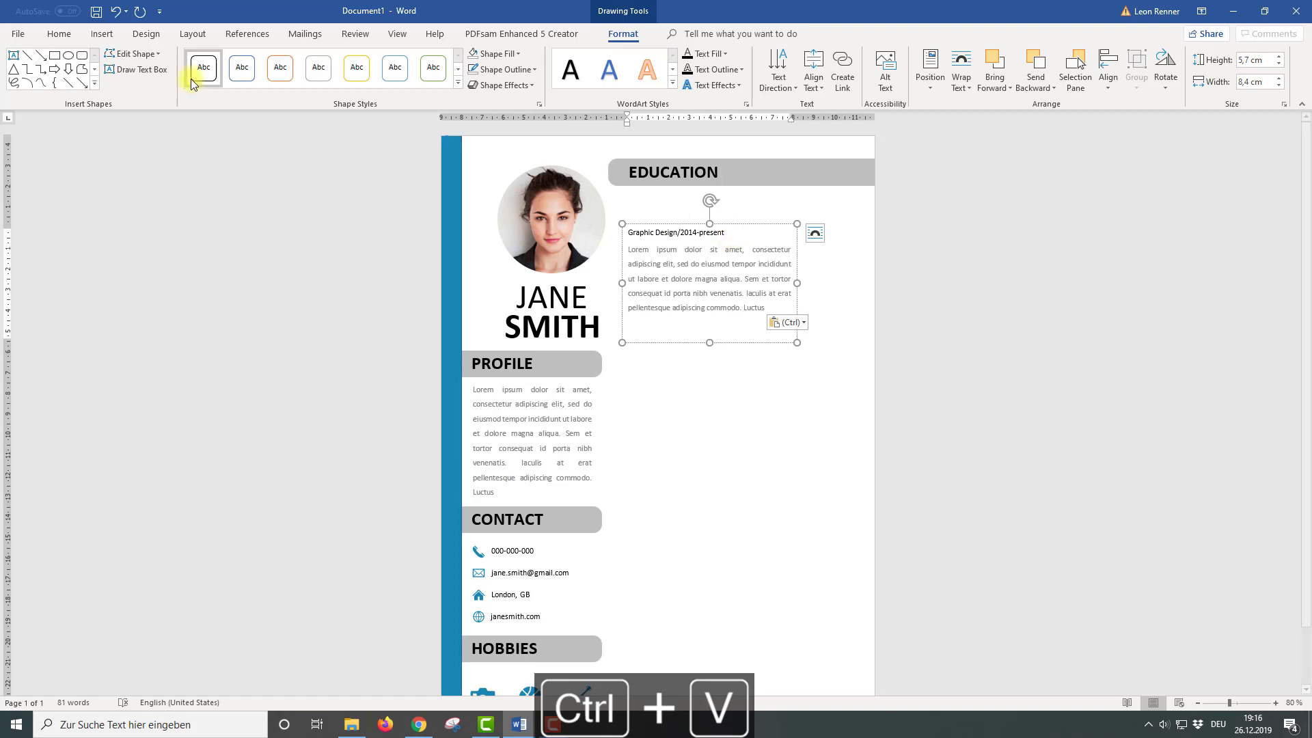
{"action": "left_click", "coordinate": [58, 33]}
{"action": "left_click", "coordinate": [387, 82]}
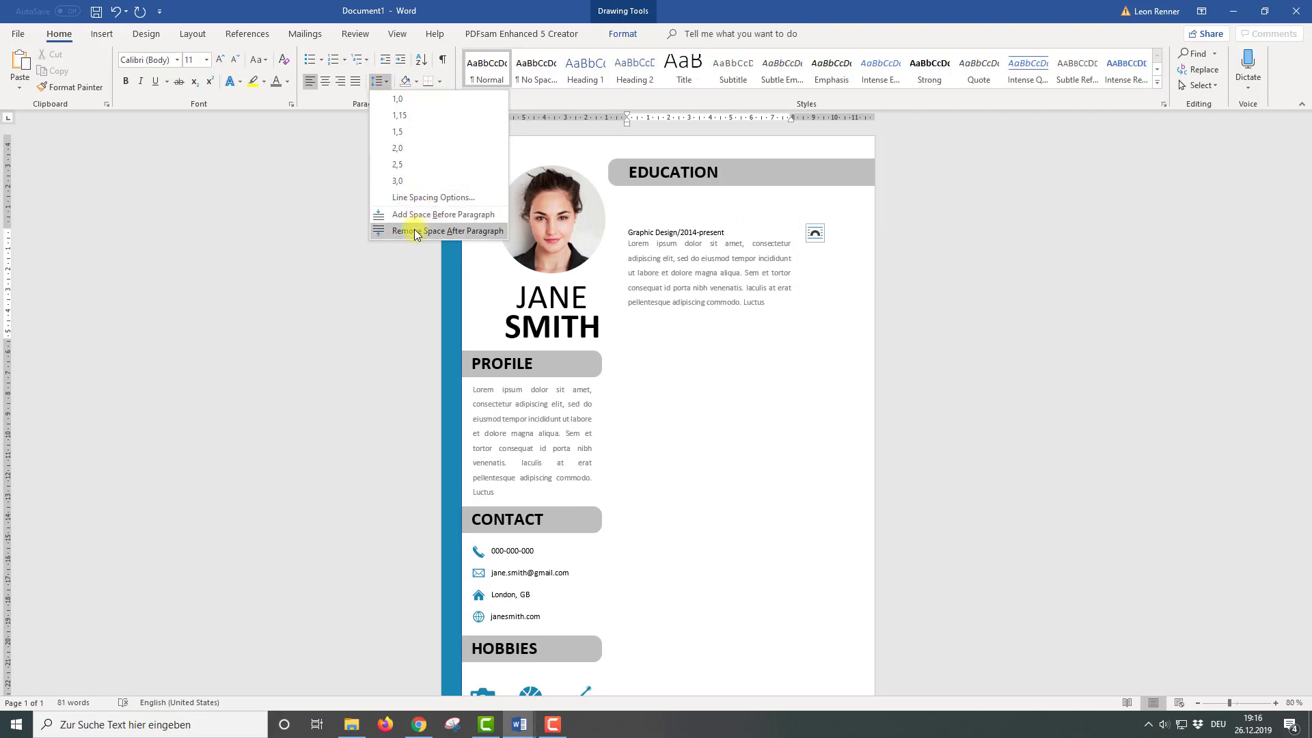
{"action": "left_click", "coordinate": [416, 232]}
{"action": "triple_click", "coordinate": [679, 232]}
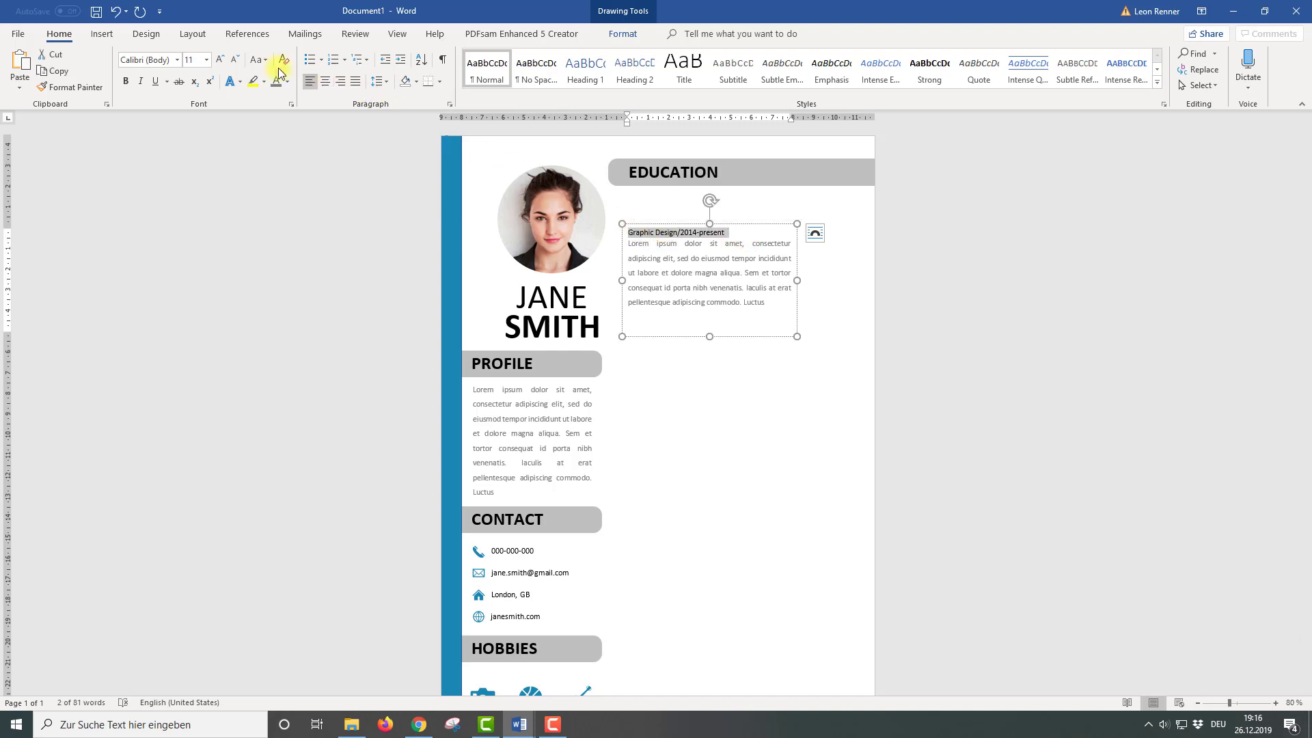
{"action": "left_click", "coordinate": [207, 61]}
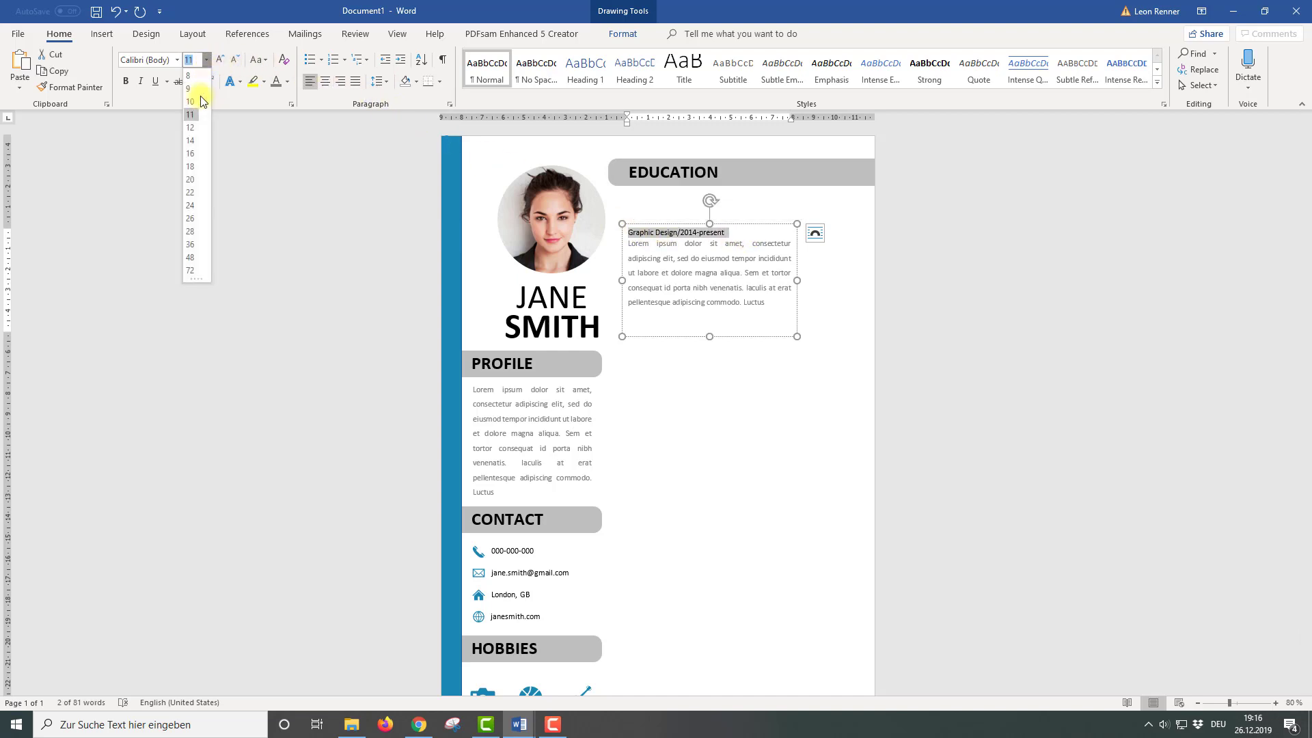
{"action": "left_click", "coordinate": [191, 141]}
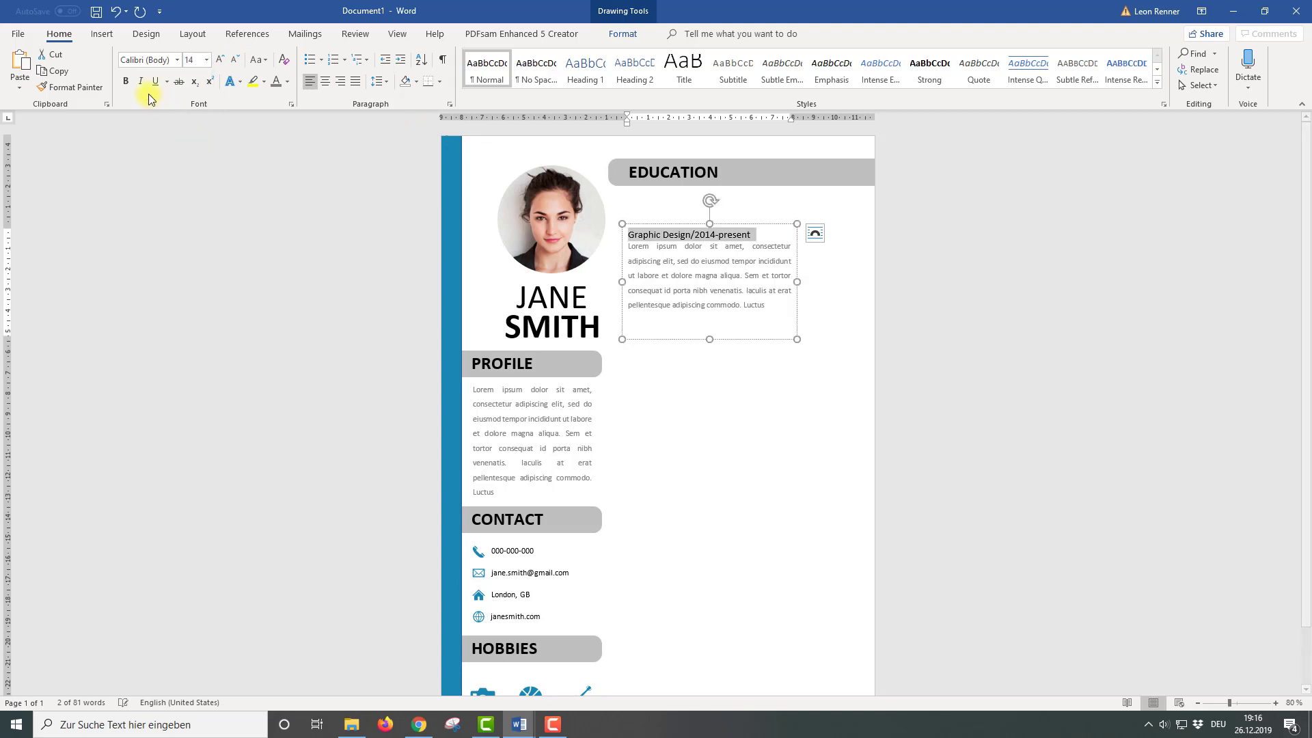
Reposition and narrow the entry box, deleting the paragraph's last sentences
{"action": "left_click_drag", "start_coordinate": [646, 232], "coordinate": [725, 212]}
{"action": "left_click", "coordinate": [623, 34]}
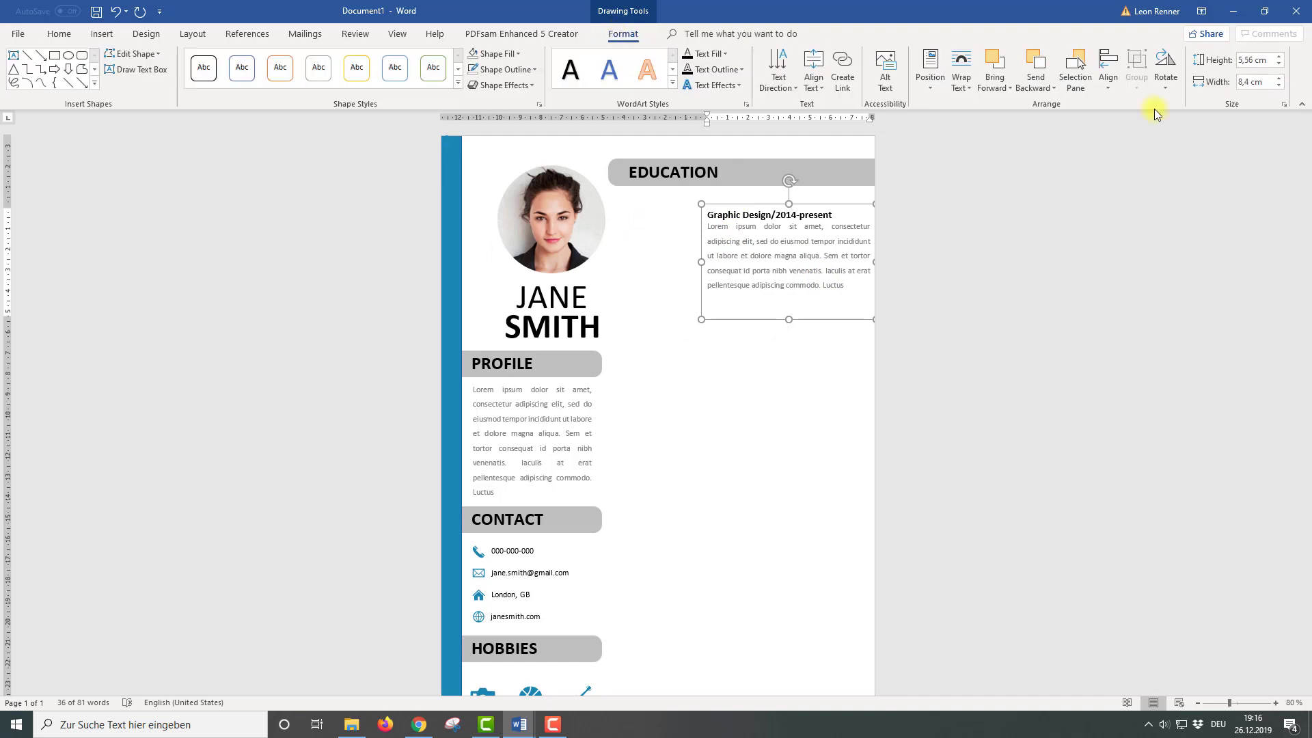
{"action": "left_click_drag", "start_coordinate": [874, 262], "coordinate": [866, 262]}
{"action": "left_click_drag", "start_coordinate": [800, 300], "coordinate": [707, 270]}
{"action": "key", "text": "Delete"}
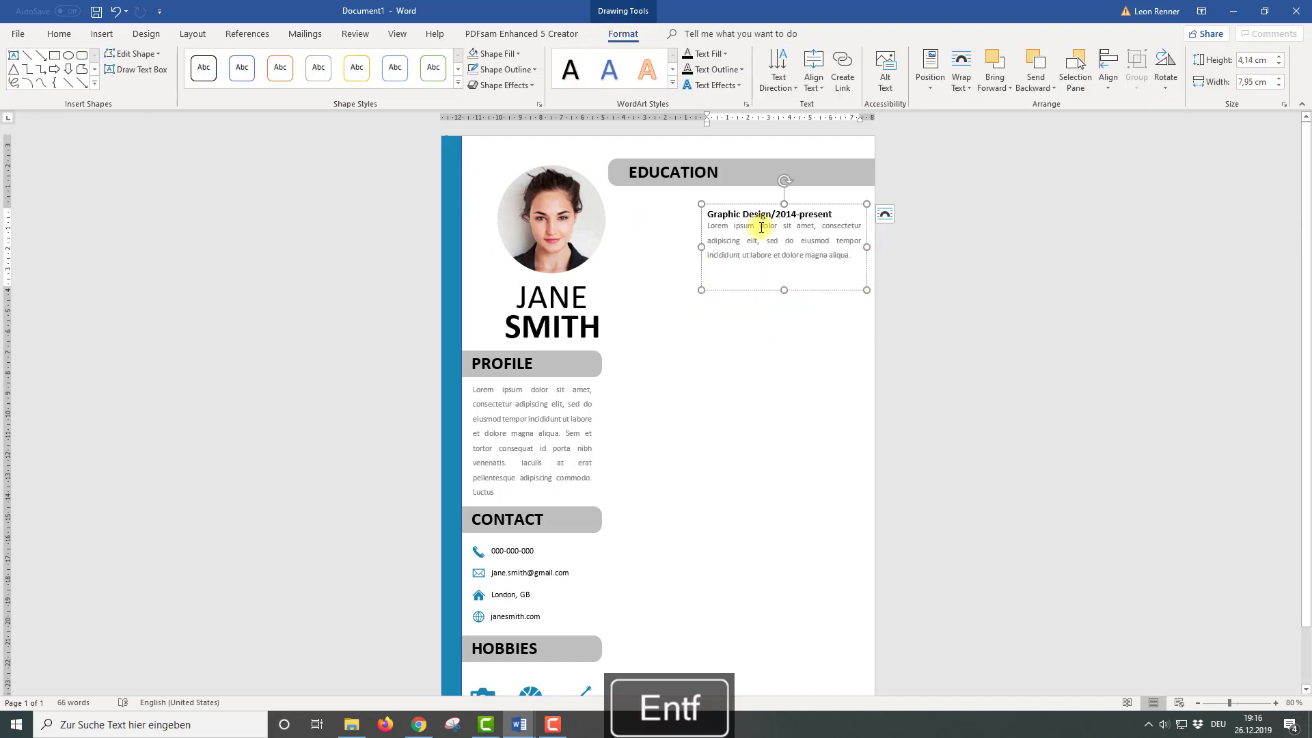
{"action": "left_click_drag", "start_coordinate": [763, 204], "coordinate": [764, 197]}
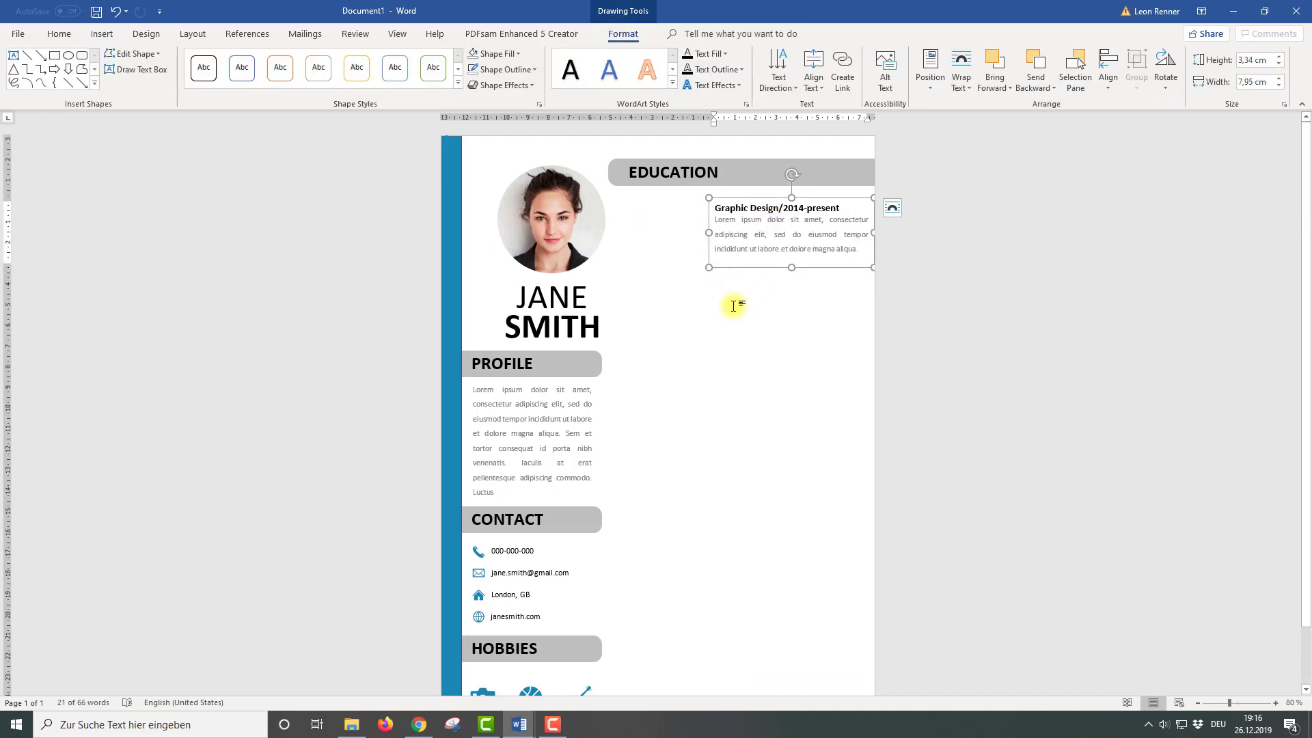
Duplicate the entry below and align all three Education entries along their left edges
{"action": "left_click", "coordinate": [738, 302]}
{"action": "left_click_drag", "start_coordinate": [730, 266], "coordinate": [729, 413]}
{"action": "left_click", "coordinate": [1201, 85]}
{"action": "left_click", "coordinate": [1184, 119]}
{"action": "left_click_drag", "start_coordinate": [686, 185], "coordinate": [887, 444]}
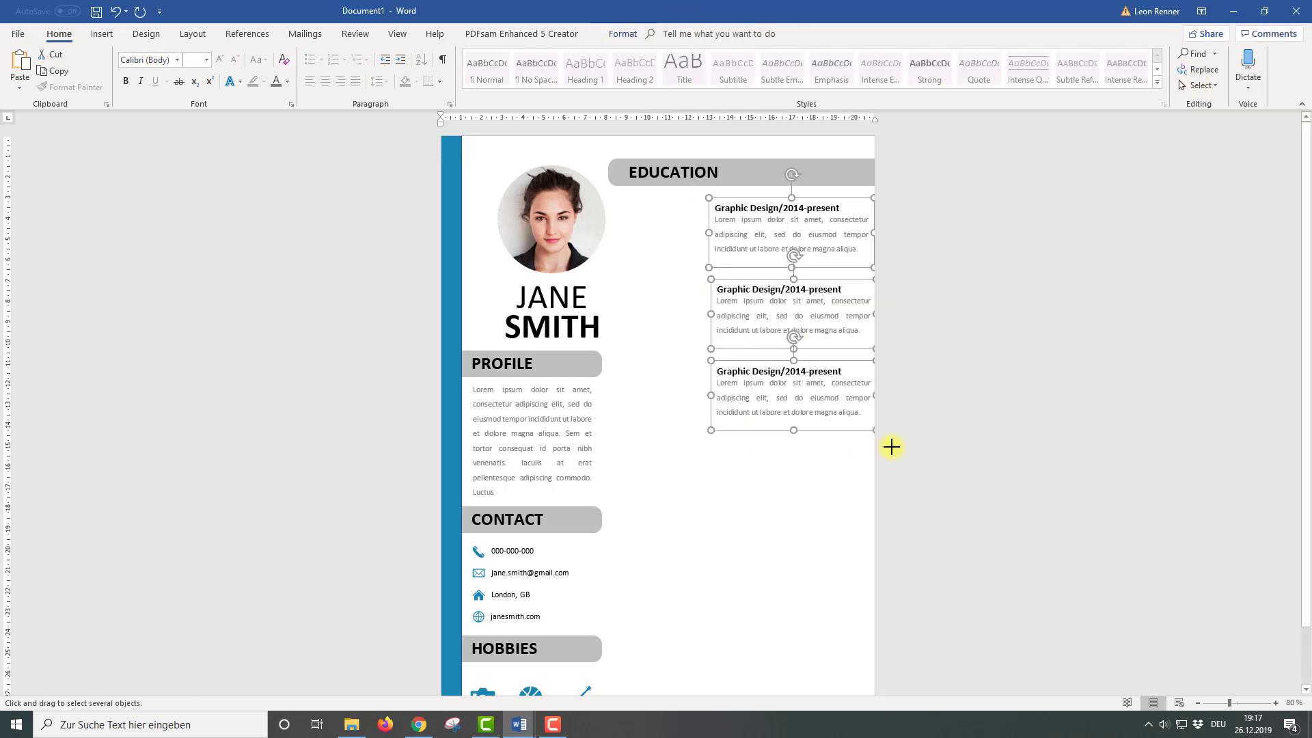
{"action": "left_click", "coordinate": [607, 34]}
{"action": "left_click", "coordinate": [1108, 68]}
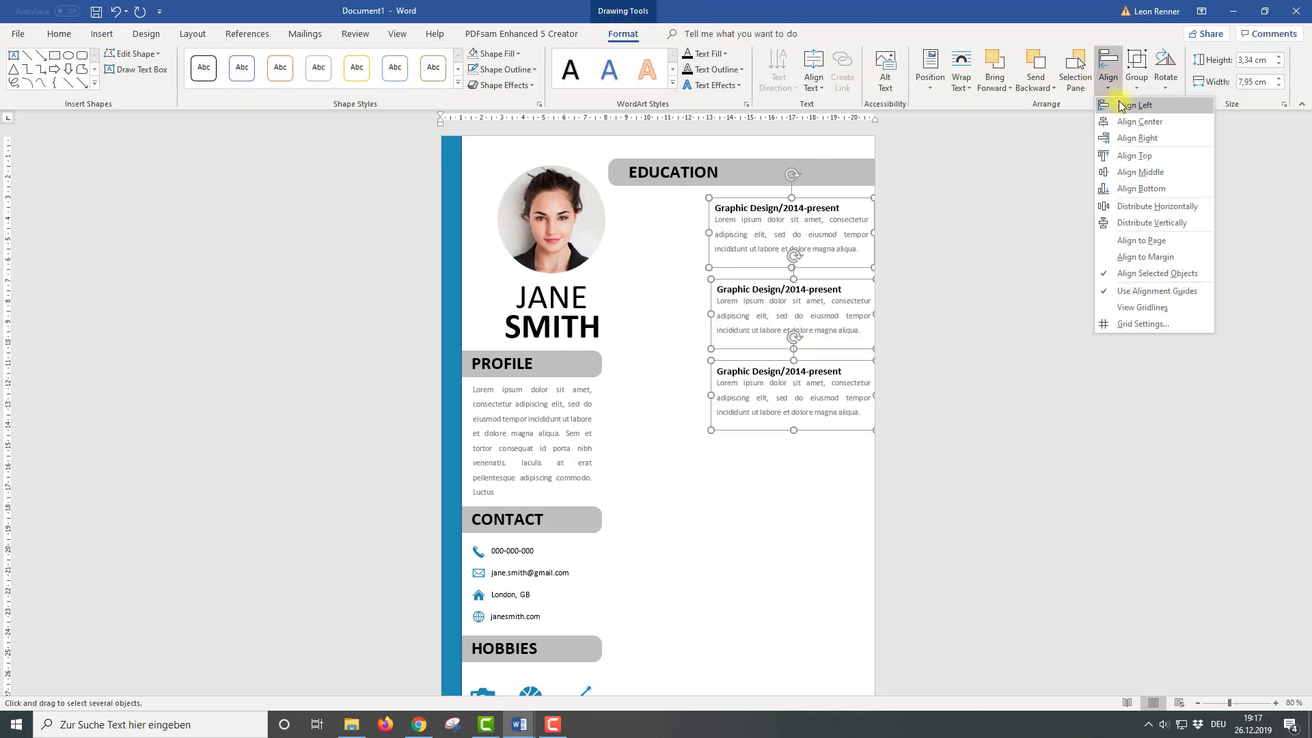
{"action": "left_click", "coordinate": [1127, 120]}
{"action": "key", "text": "Escape"}
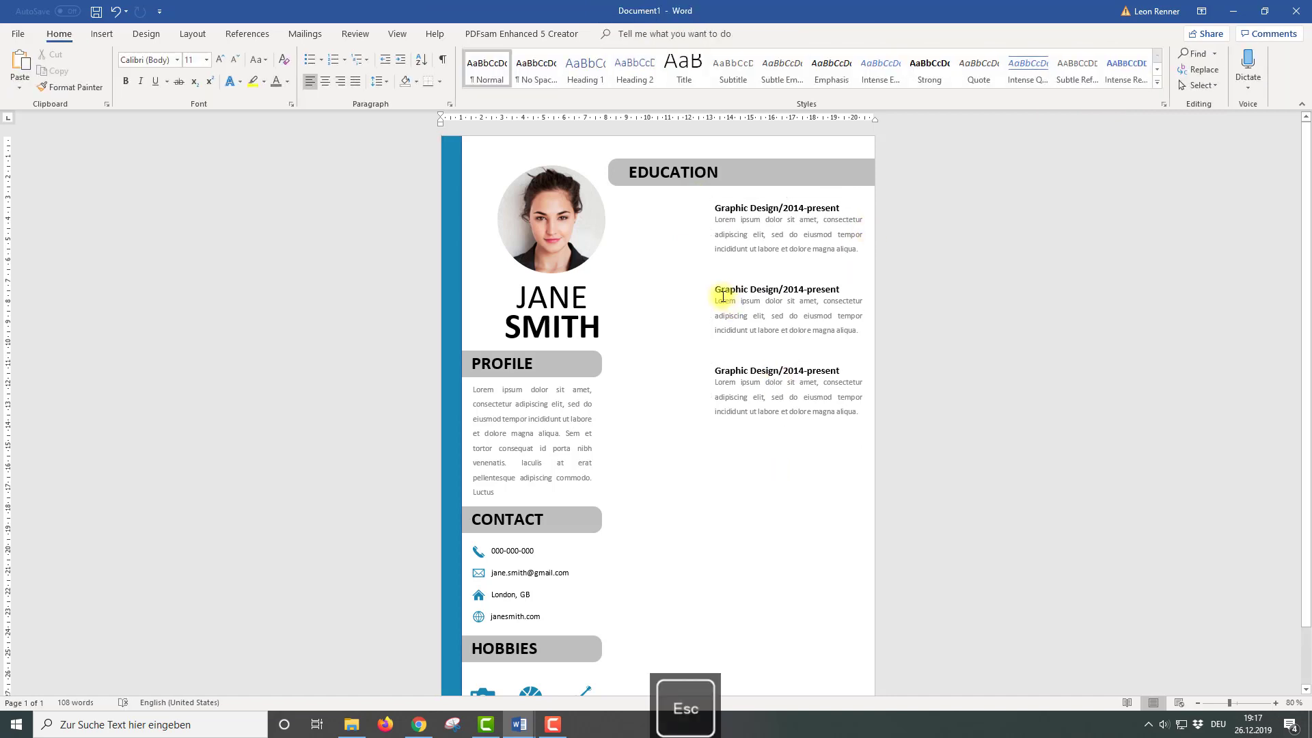
{"action": "left_click", "coordinate": [99, 36]}
Draw a grey vertical line left of the entries, stretching from the first to the third
{"action": "left_click", "coordinate": [228, 75]}
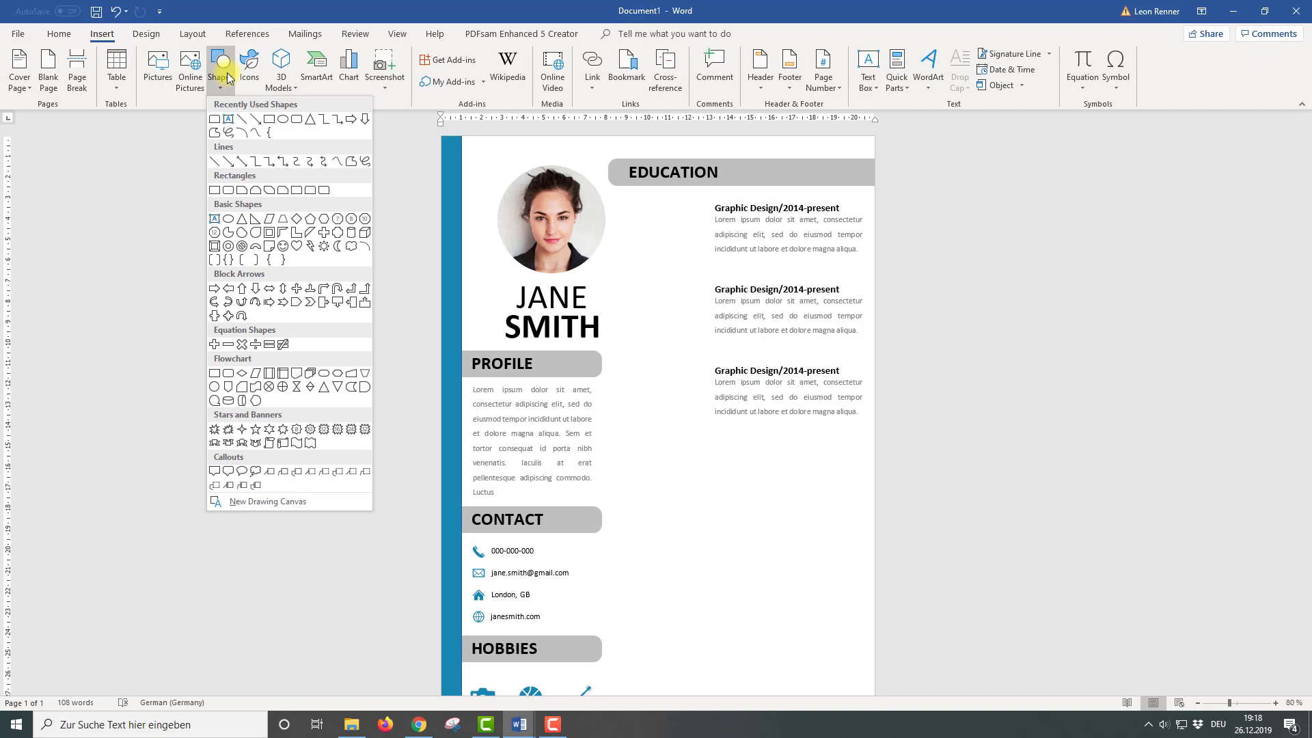
{"action": "left_click", "coordinate": [246, 120]}
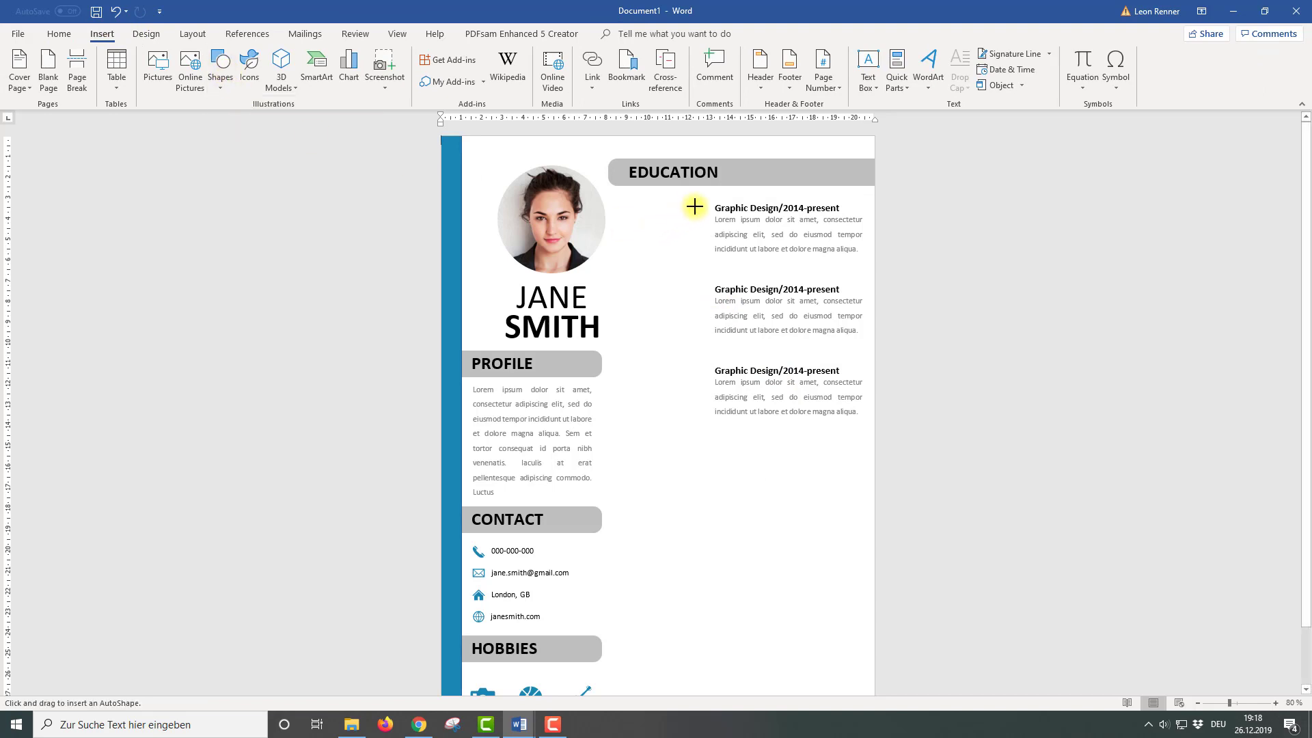
{"action": "left_click_drag", "start_coordinate": [704, 209], "coordinate": [707, 279]}
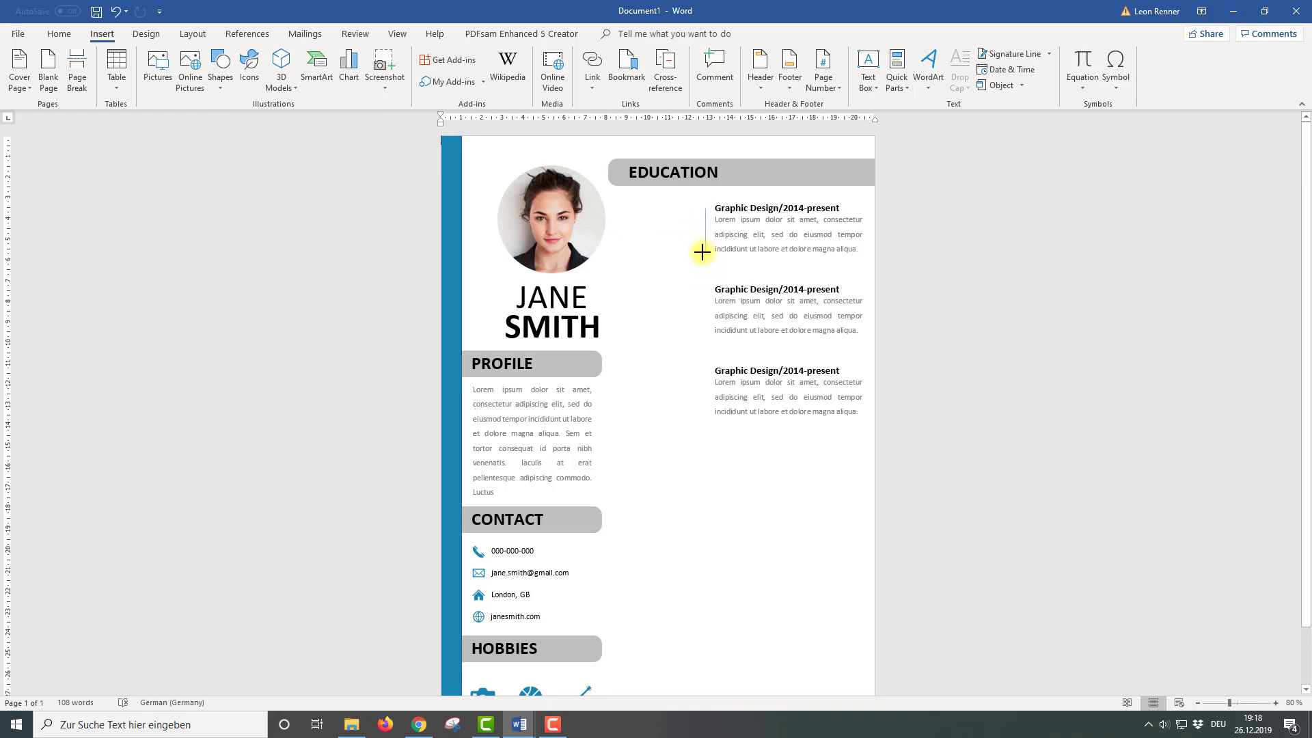
{"action": "left_click_drag", "start_coordinate": [705, 289], "coordinate": [704, 289]}
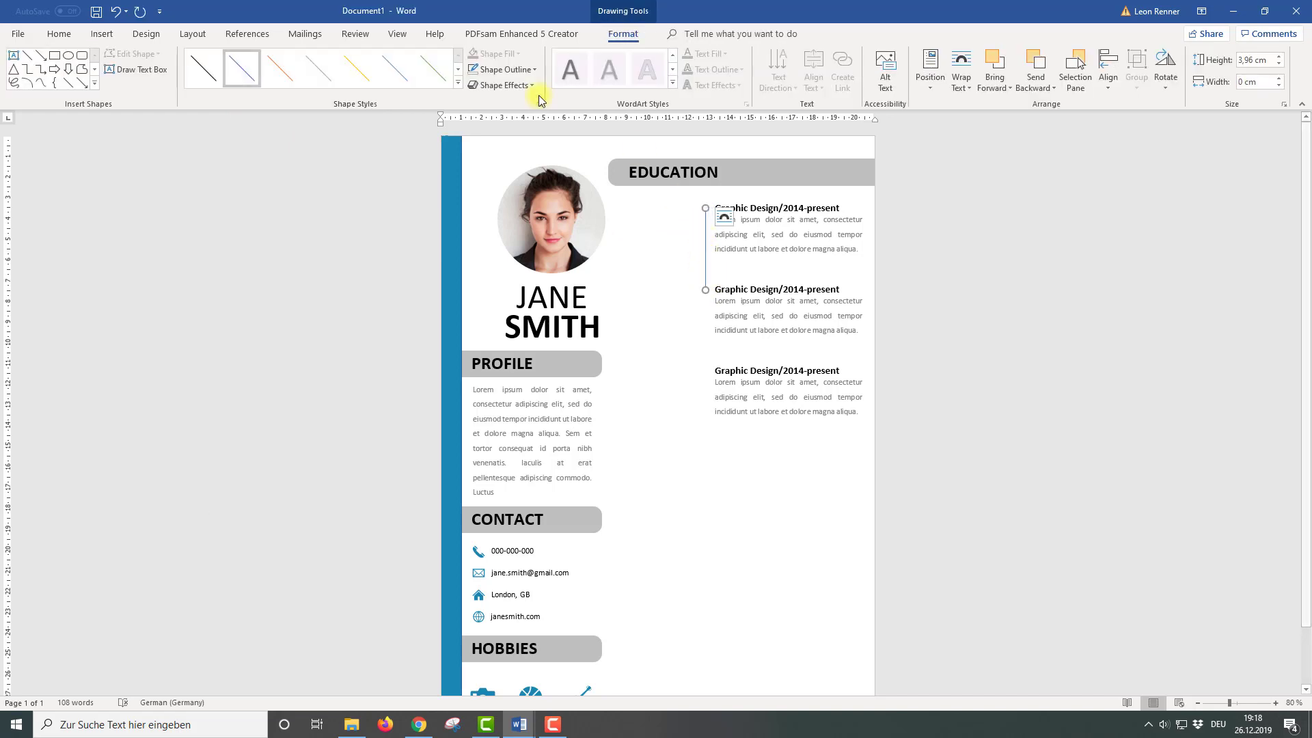
{"action": "left_click", "coordinate": [521, 74]}
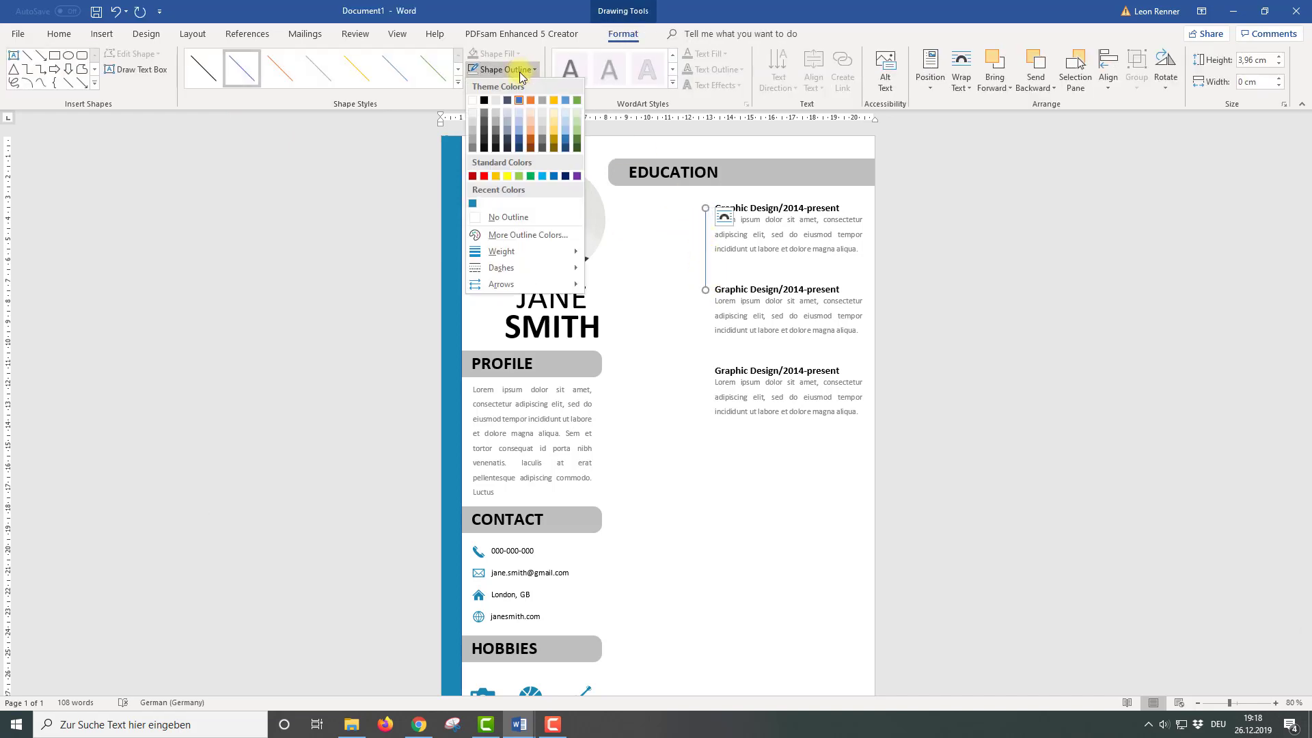
{"action": "left_click", "coordinate": [476, 152]}
{"action": "left_click_drag", "start_coordinate": [705, 236], "coordinate": [706, 316]}
{"action": "left_click", "coordinate": [649, 273]}
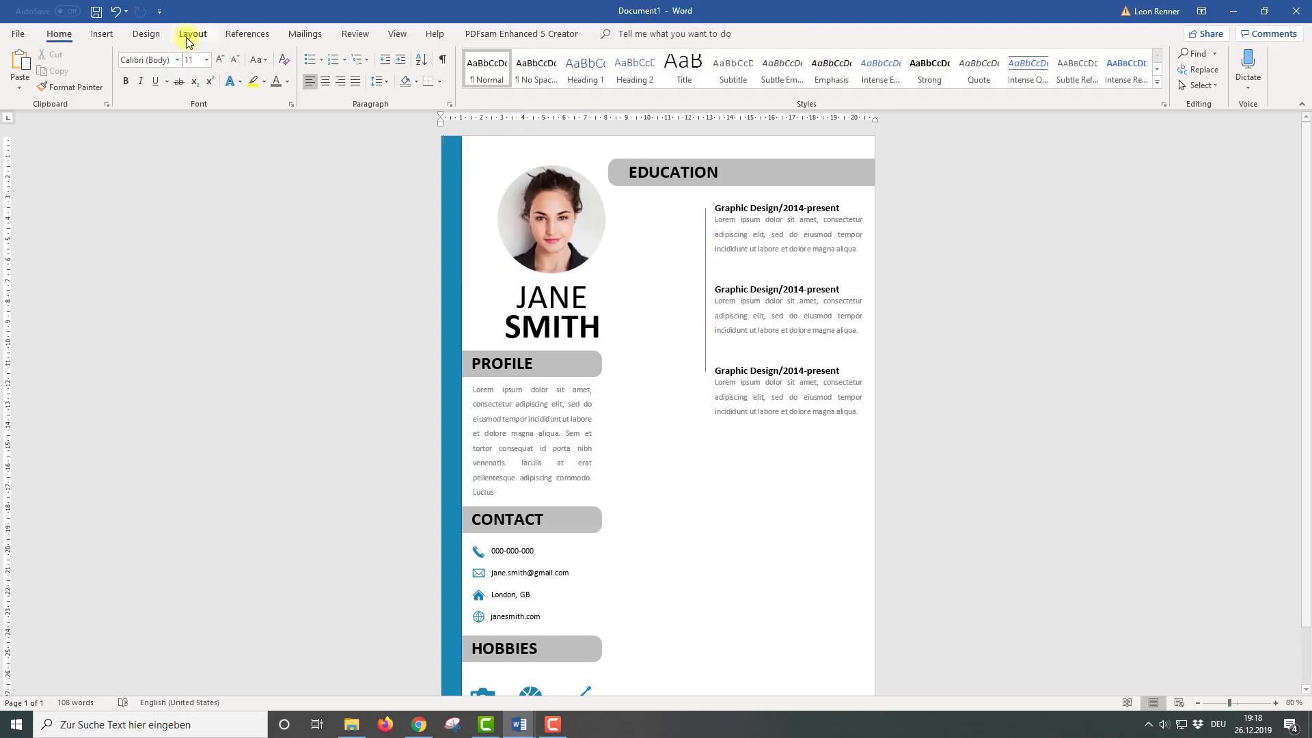
{"action": "left_click", "coordinate": [101, 34]}
Draw an oval at the top of the timeline and size it 0,3 × 0,3 cm
{"action": "left_click", "coordinate": [220, 68]}
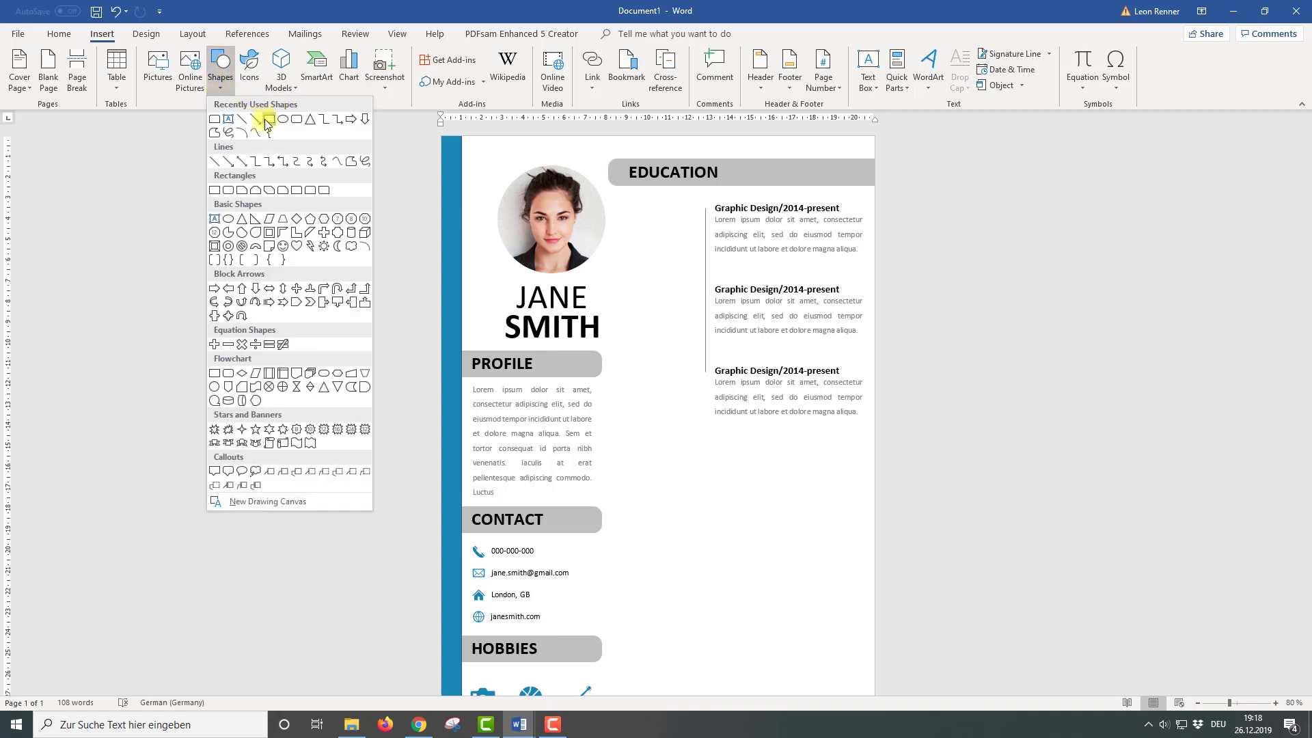
{"action": "left_click", "coordinate": [265, 122]}
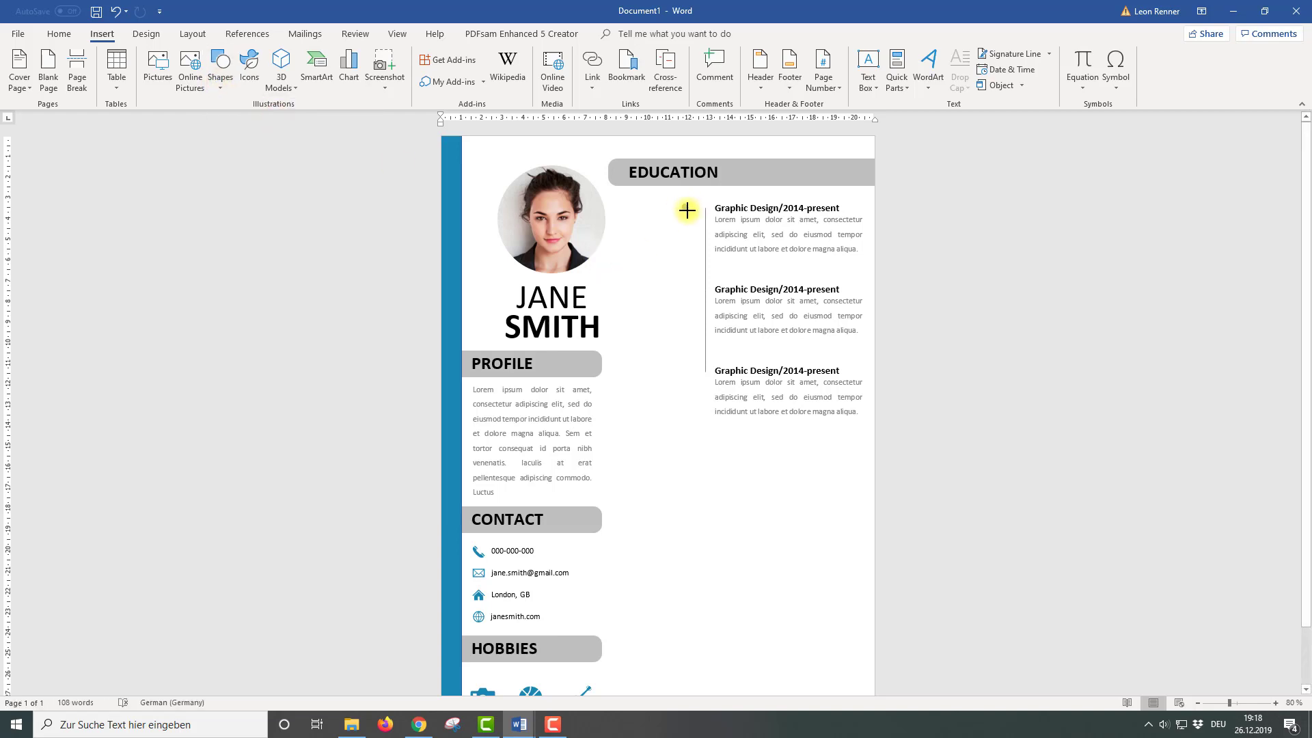
{"action": "left_click_drag", "start_coordinate": [690, 212], "coordinate": [682, 204]}
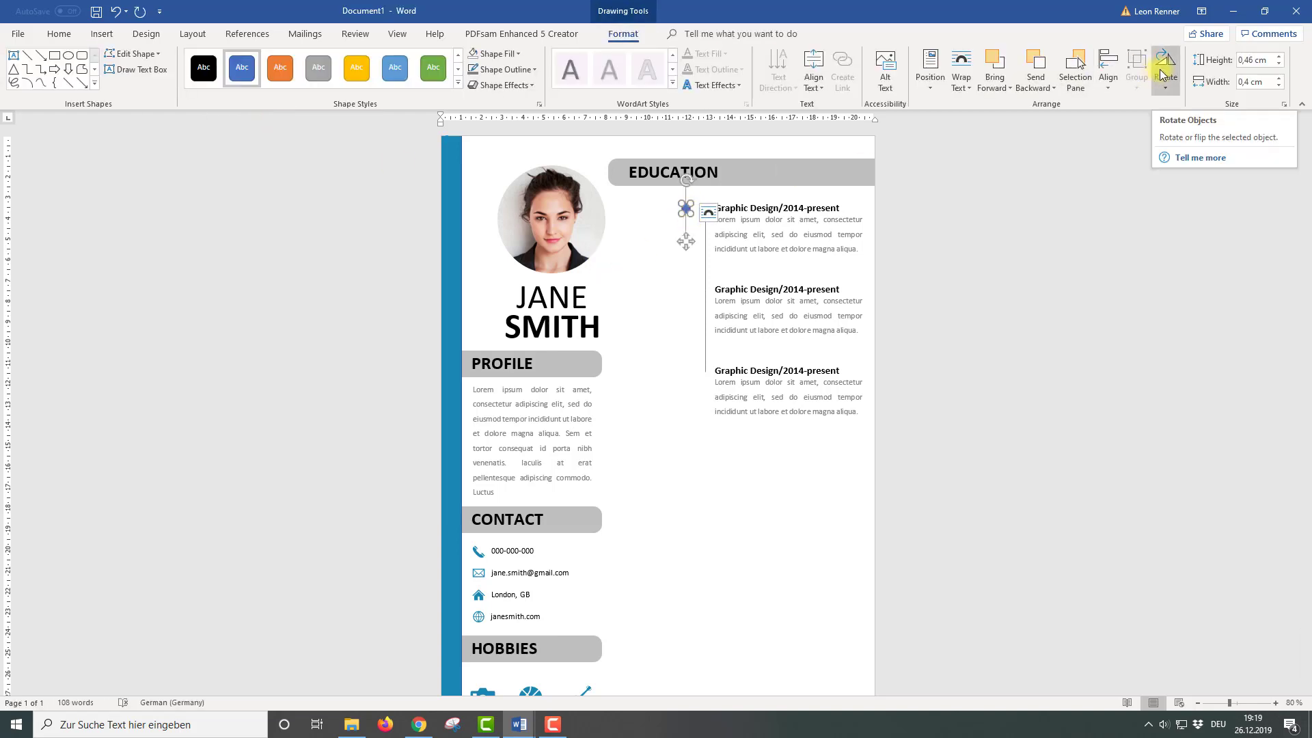
{"action": "left_click", "coordinate": [1252, 60]}
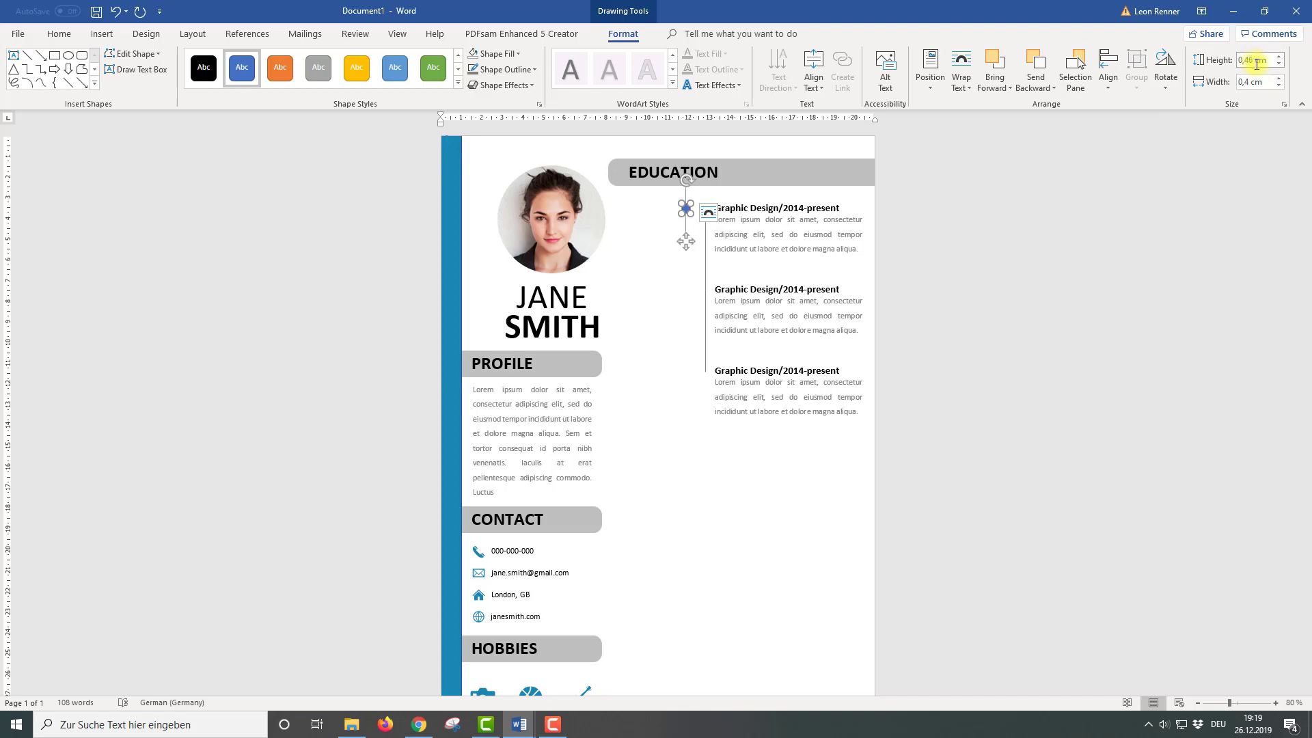
{"action": "key", "text": "Return"}
{"action": "left_click", "coordinate": [1251, 83]}
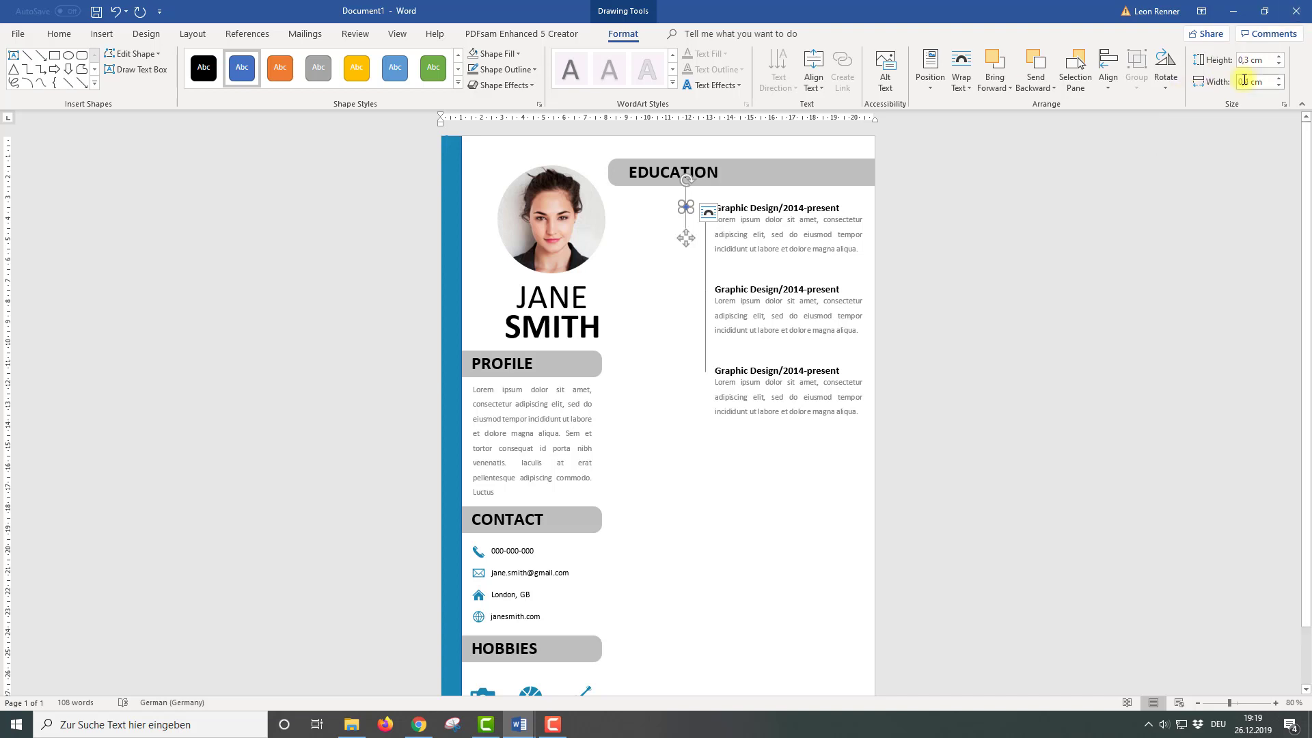
{"action": "key", "text": "Return"}
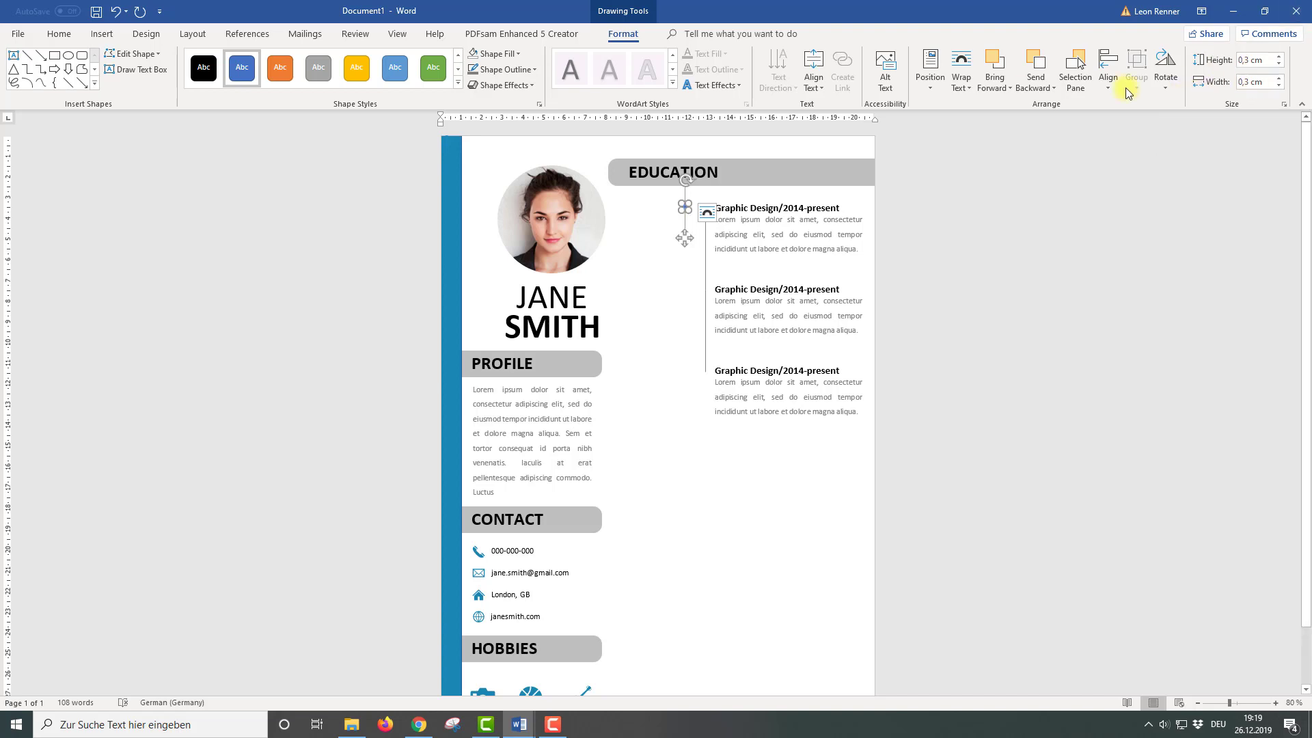
Add a third dot lower on the timeline and centre all three dots on one vertical axis
{"action": "scroll", "coordinate": [700, 218], "scroll_direction": "up", "scroll_amount": 1}
{"action": "scroll", "coordinate": [700, 218], "scroll_direction": "up", "scroll_amount": 11}
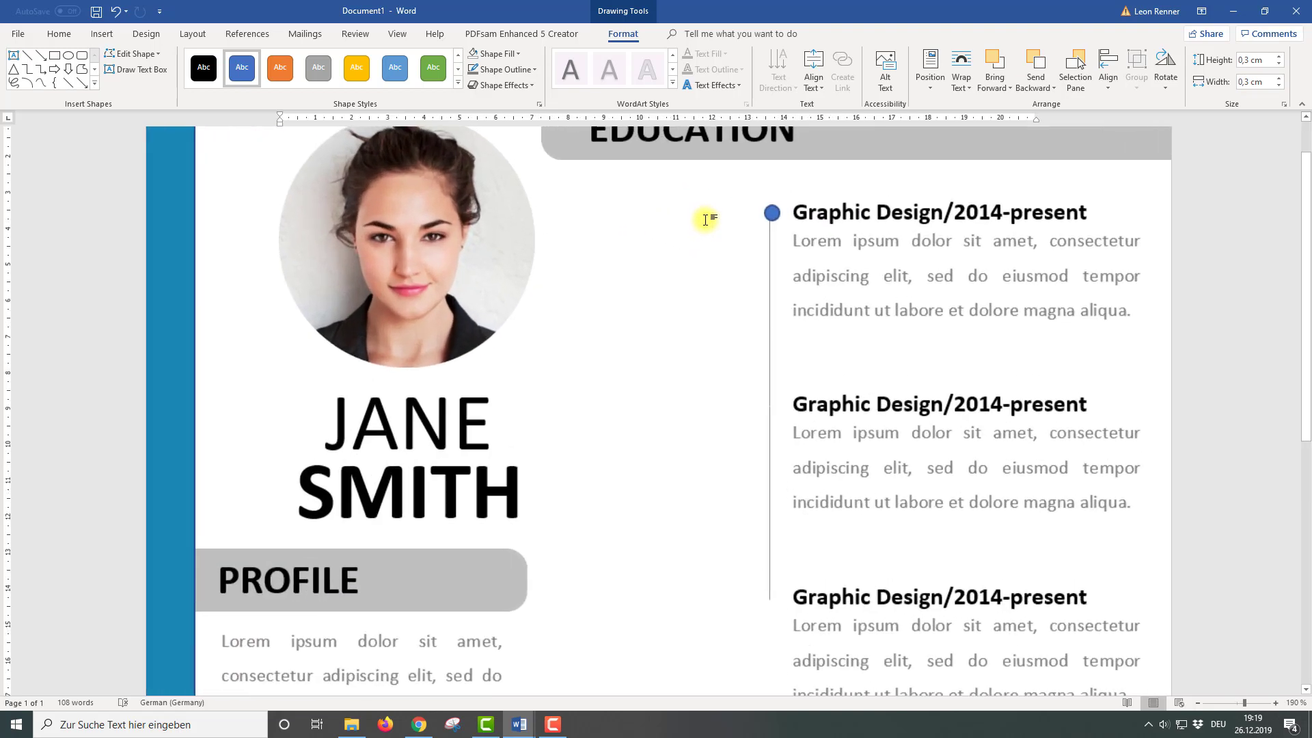
{"action": "left_click_drag", "start_coordinate": [776, 205], "coordinate": [775, 616]}
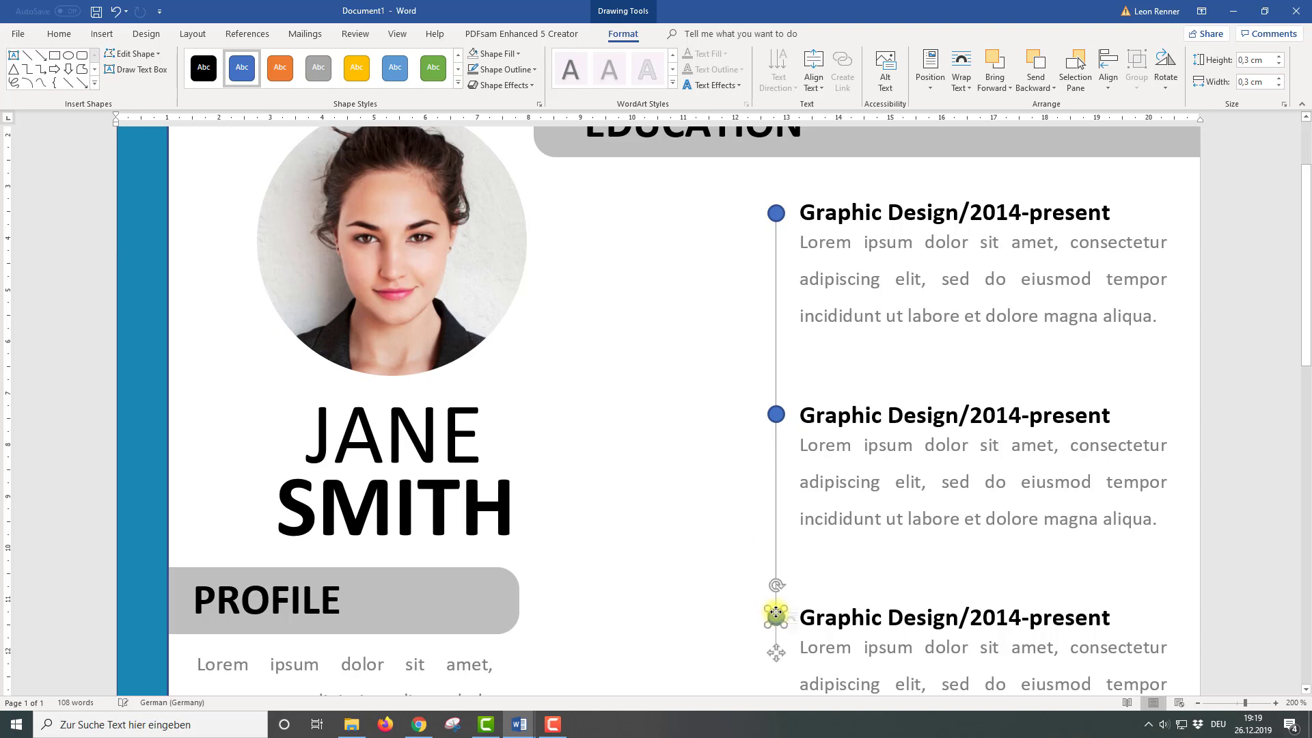
{"action": "left_click", "coordinate": [776, 415]}
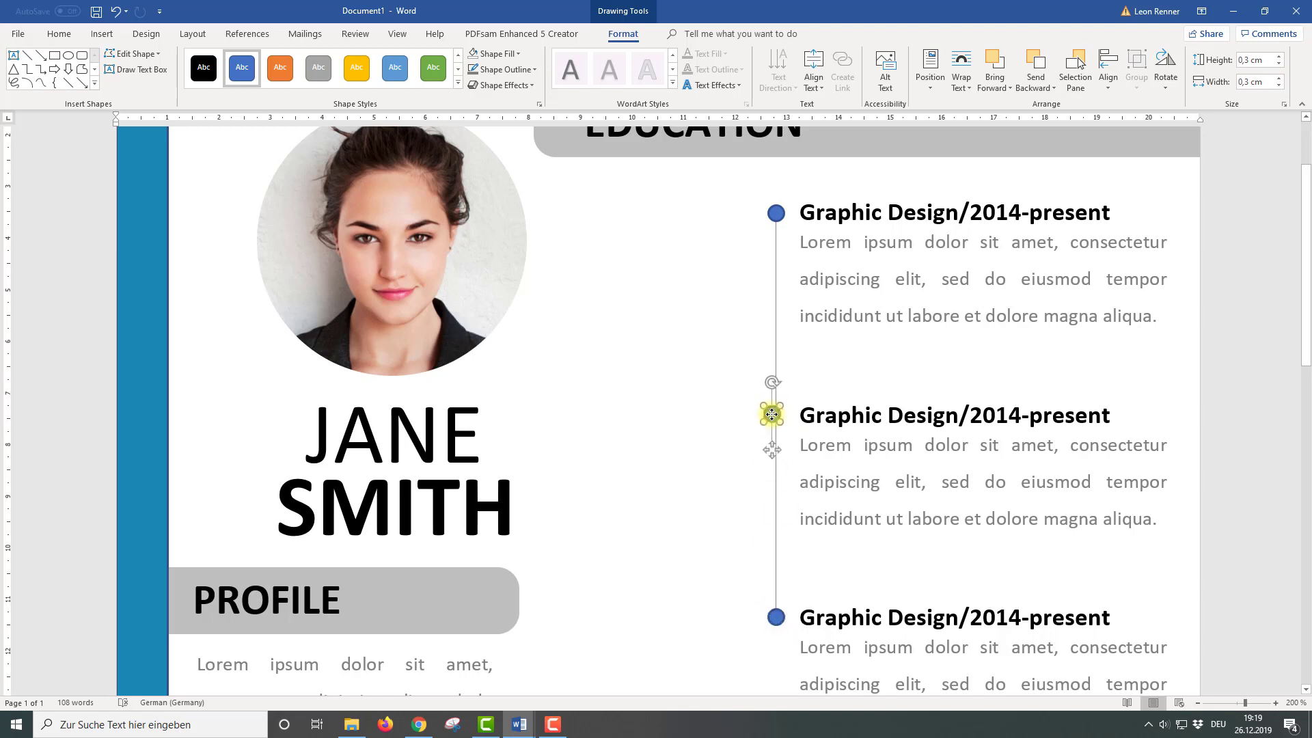
{"action": "left_click", "coordinate": [777, 213], "text": "shift"}
{"action": "left_click", "coordinate": [770, 417], "text": "shift"}
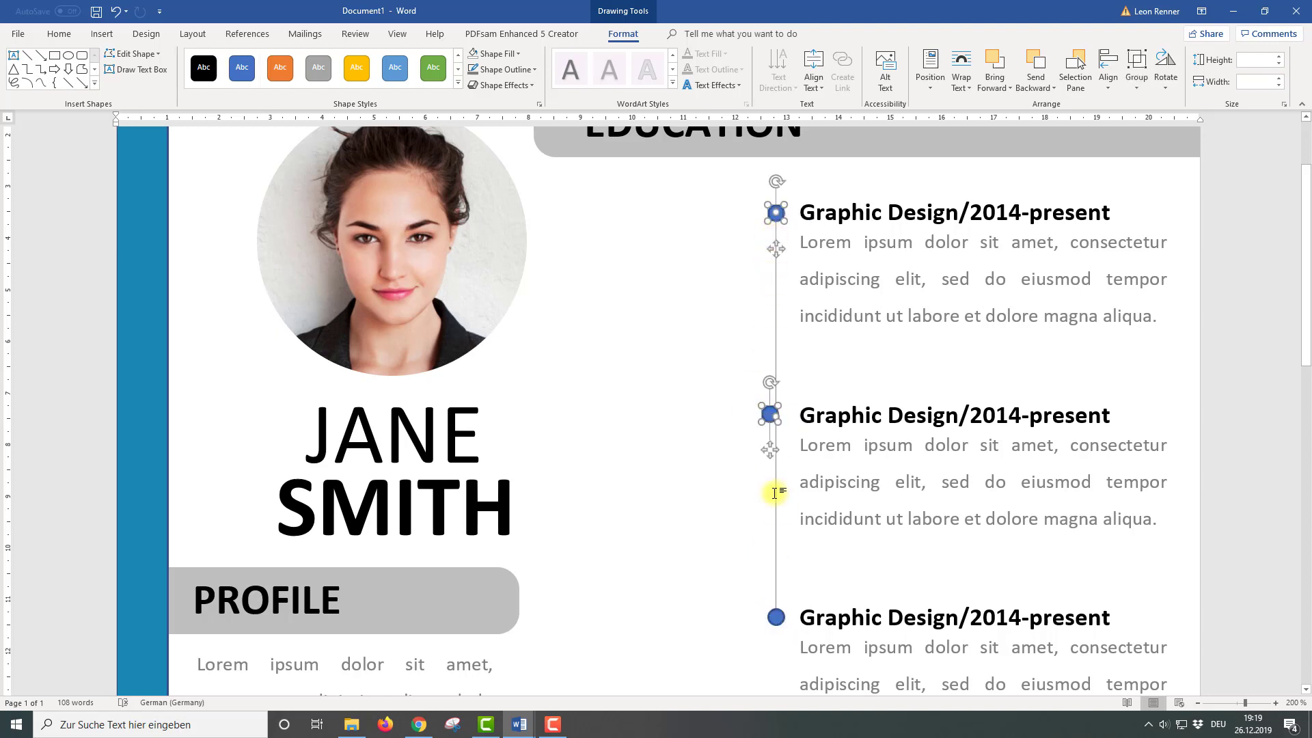
{"action": "left_click", "coordinate": [772, 615], "text": "shift"}
{"action": "left_click", "coordinate": [1108, 89]}
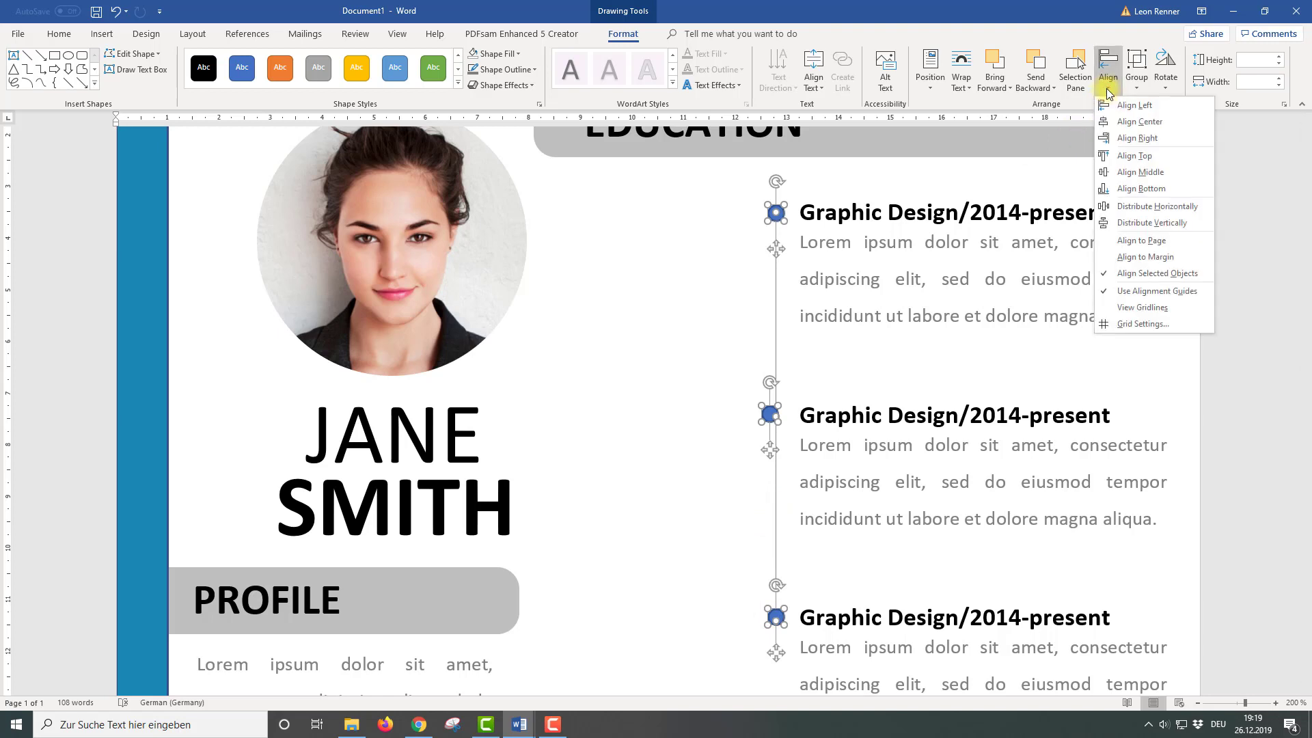
{"action": "left_click", "coordinate": [1127, 123]}
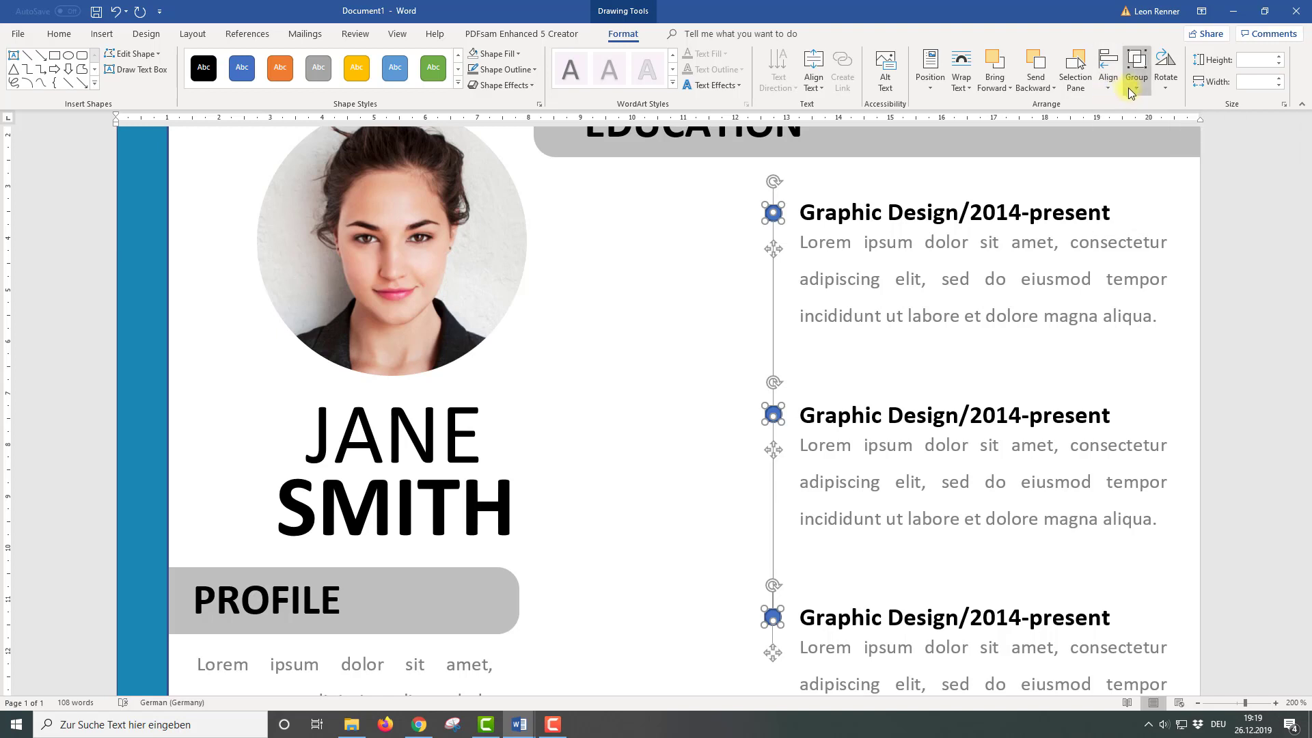
Group the timeline line and its three dots into one object
{"action": "left_click", "coordinate": [1130, 94]}
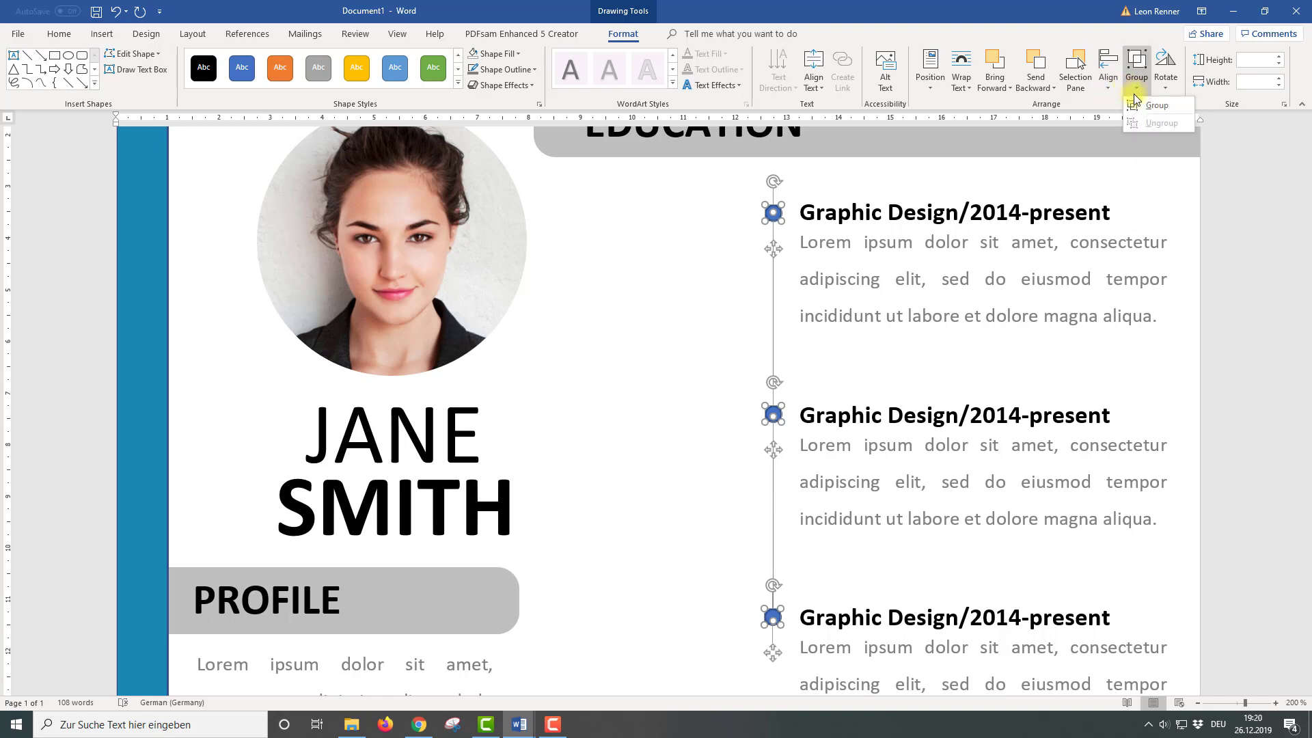
{"action": "left_click", "coordinate": [1140, 105]}
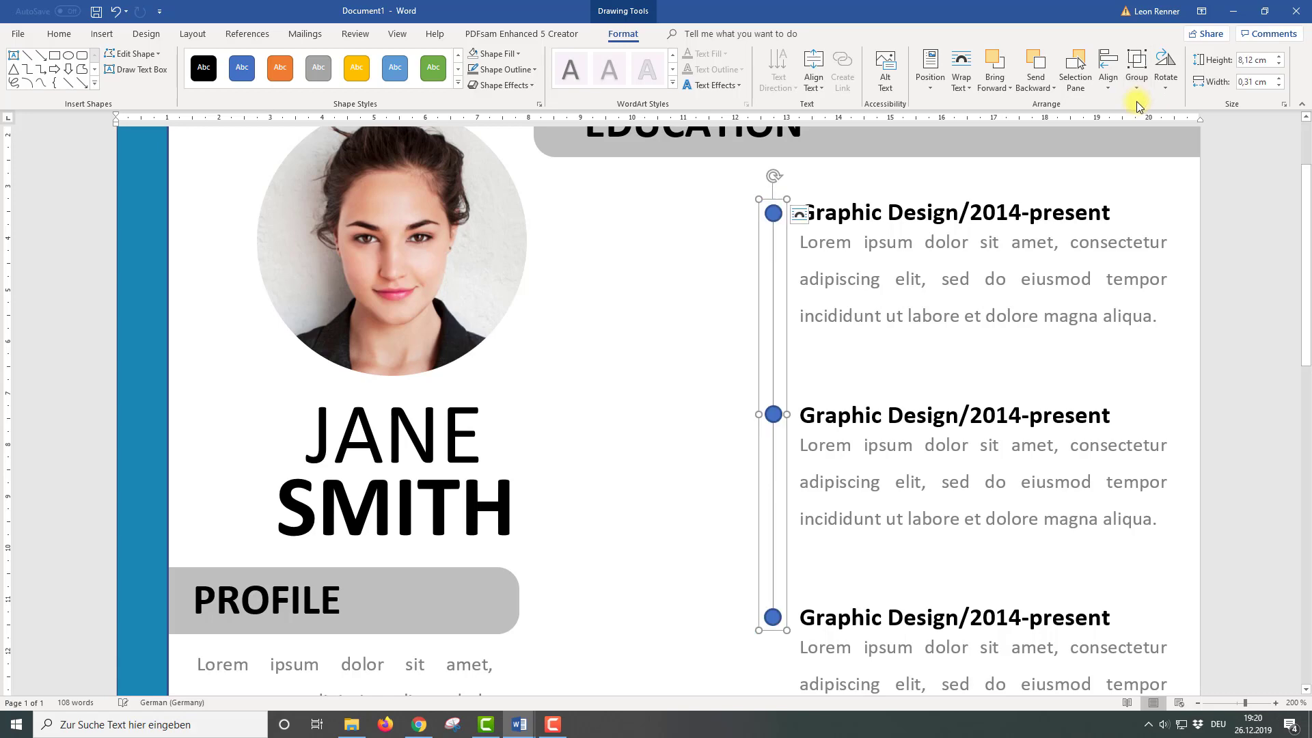
{"action": "scroll", "coordinate": [948, 264], "scroll_direction": "down", "scroll_amount": 9}
Copy the first entry's text box left of the timeline and replace its paragraph with 'YOUT SCHOOL'
{"action": "left_click", "coordinate": [829, 193]}
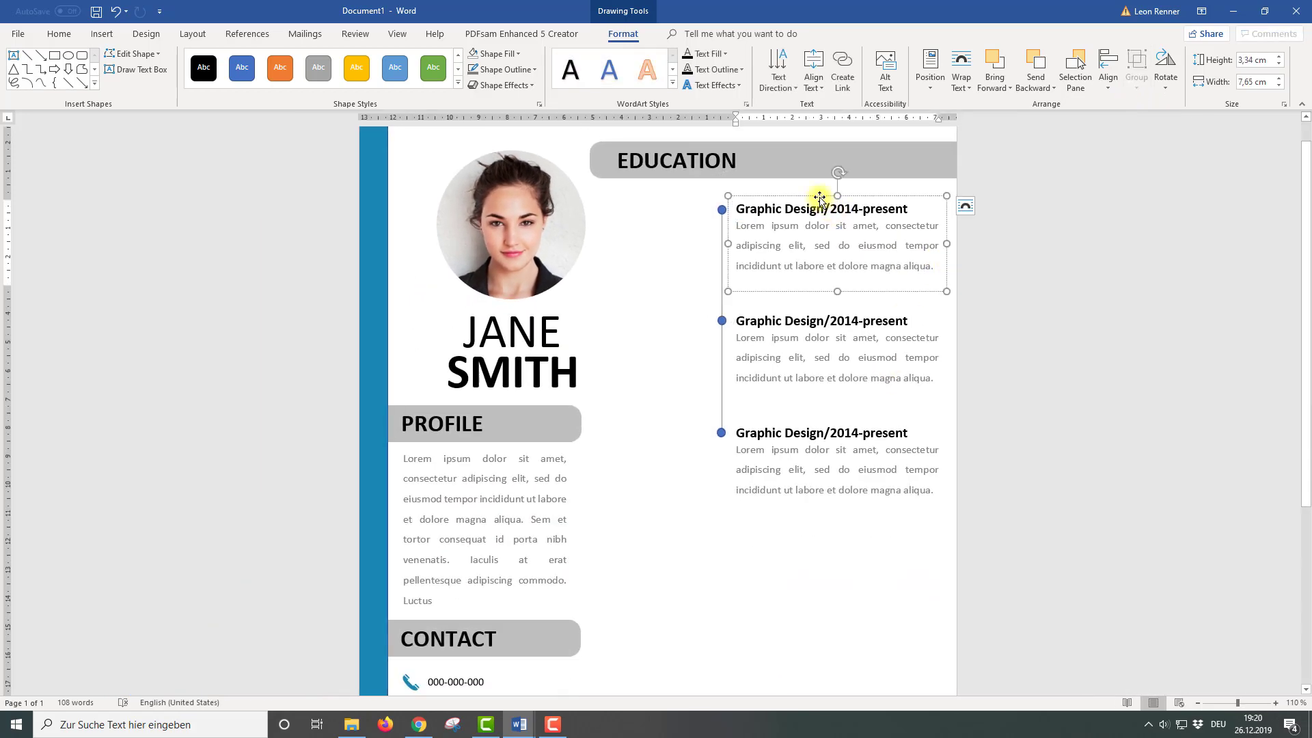
{"action": "left_click_drag", "start_coordinate": [829, 193], "coordinate": [685, 214]}
{"action": "left_click_drag", "start_coordinate": [797, 284], "coordinate": [771, 226]}
{"action": "key", "text": "Delete"}
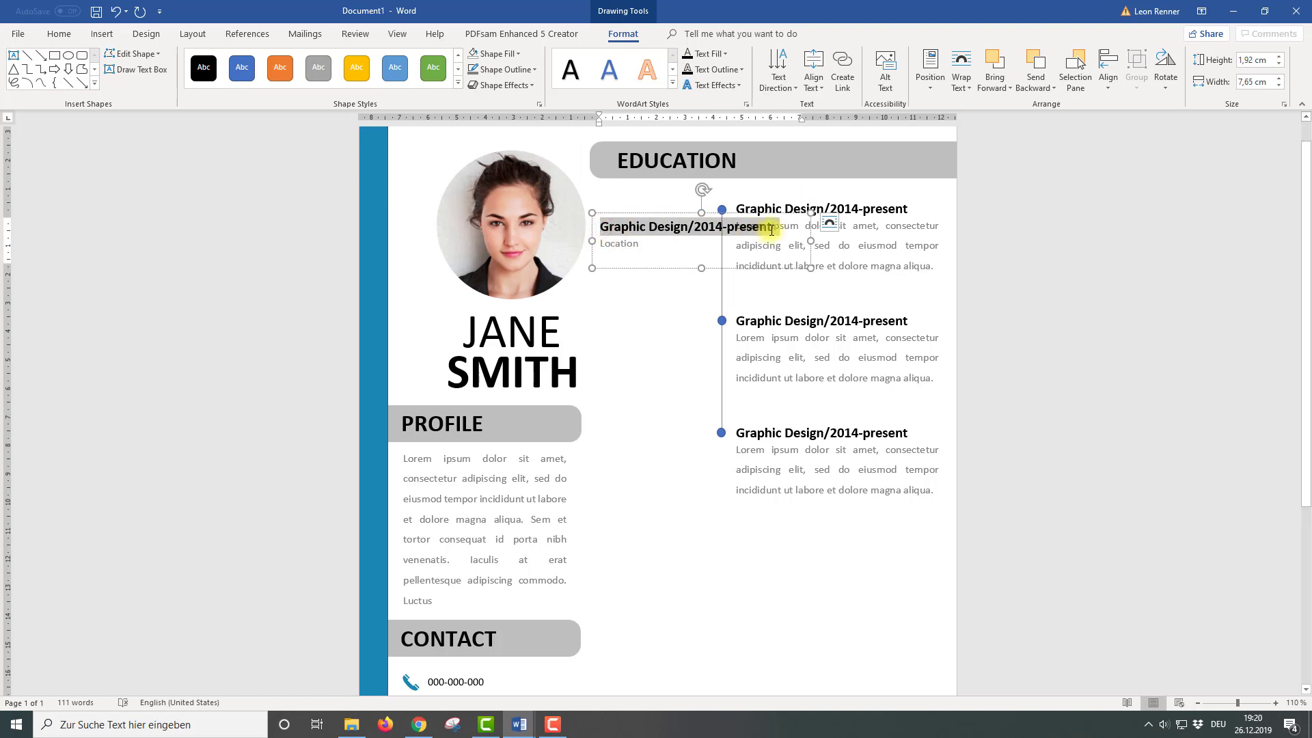
{"action": "type", "text": "YOUT"}
{"action": "type", "text": " SCHOO"}
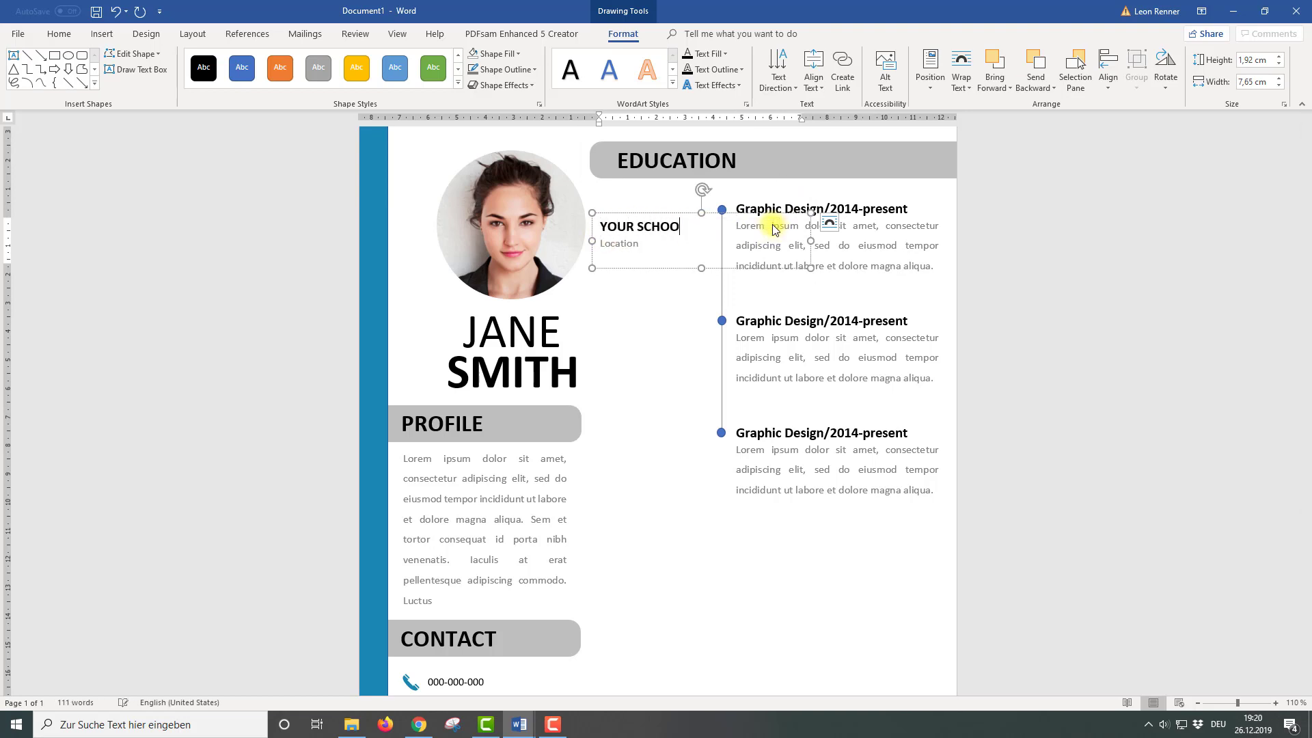
{"action": "type", "text": "L"}
Narrow the school label to 3.79 cm, right-align it beside the first dot, and copy it to the other entries
{"action": "left_click_drag", "start_coordinate": [811, 240], "coordinate": [599, 224]}
{"action": "left_click", "coordinate": [59, 34]}
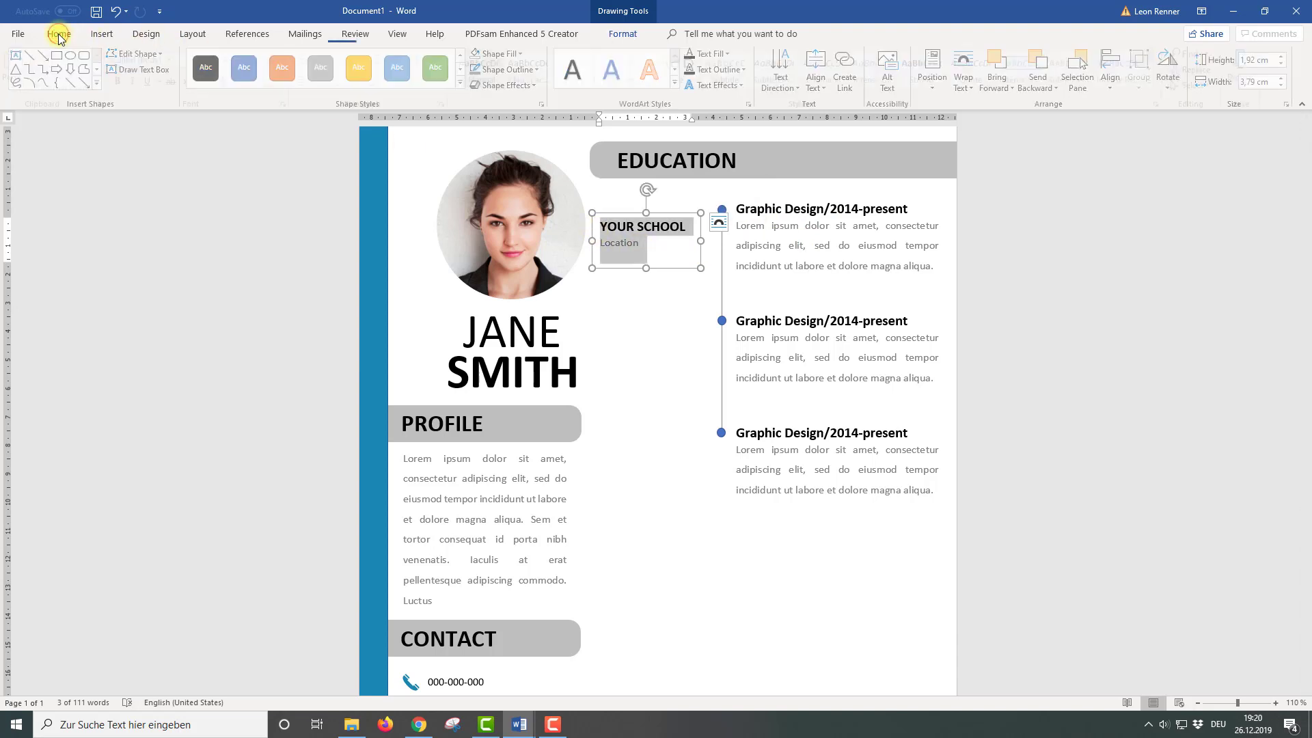
{"action": "left_click", "coordinate": [342, 80]}
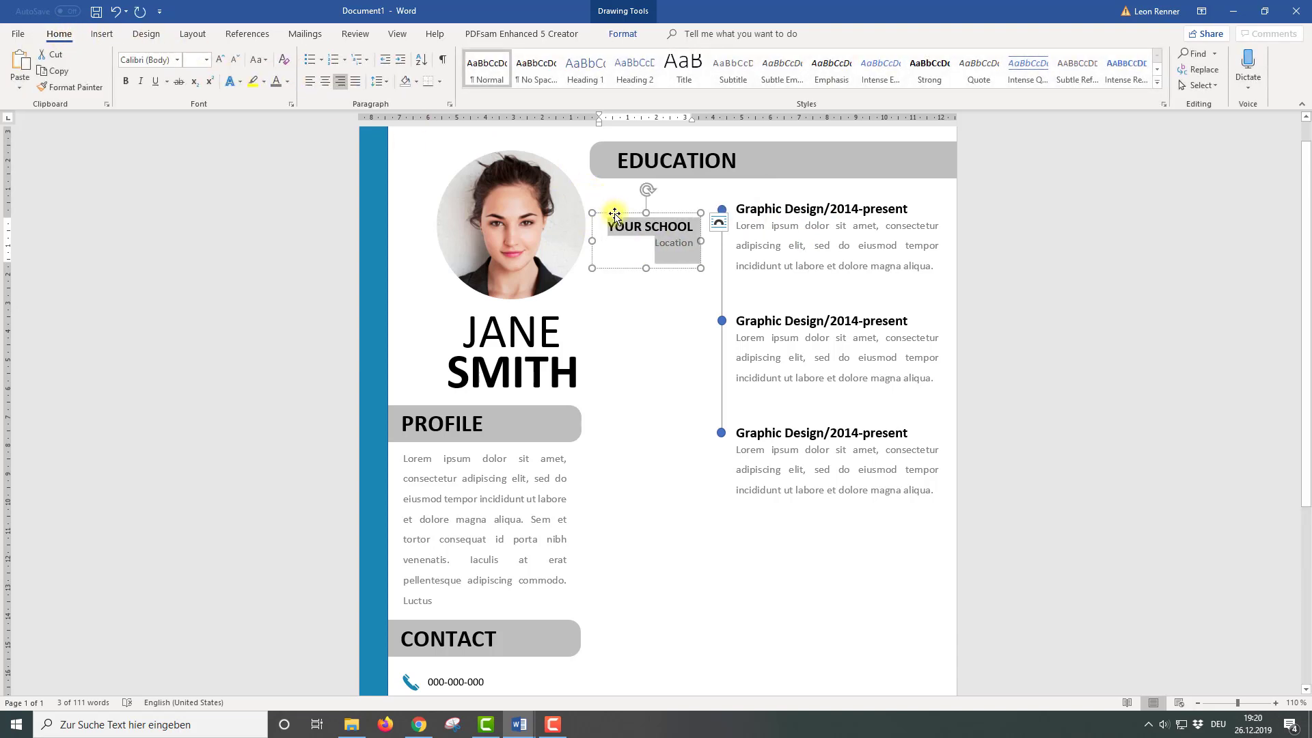
{"action": "left_click_drag", "start_coordinate": [628, 213], "coordinate": [646, 198]}
{"action": "left_click_drag", "start_coordinate": [680, 254], "coordinate": [693, 469]}
{"action": "left_click", "coordinate": [881, 433]}
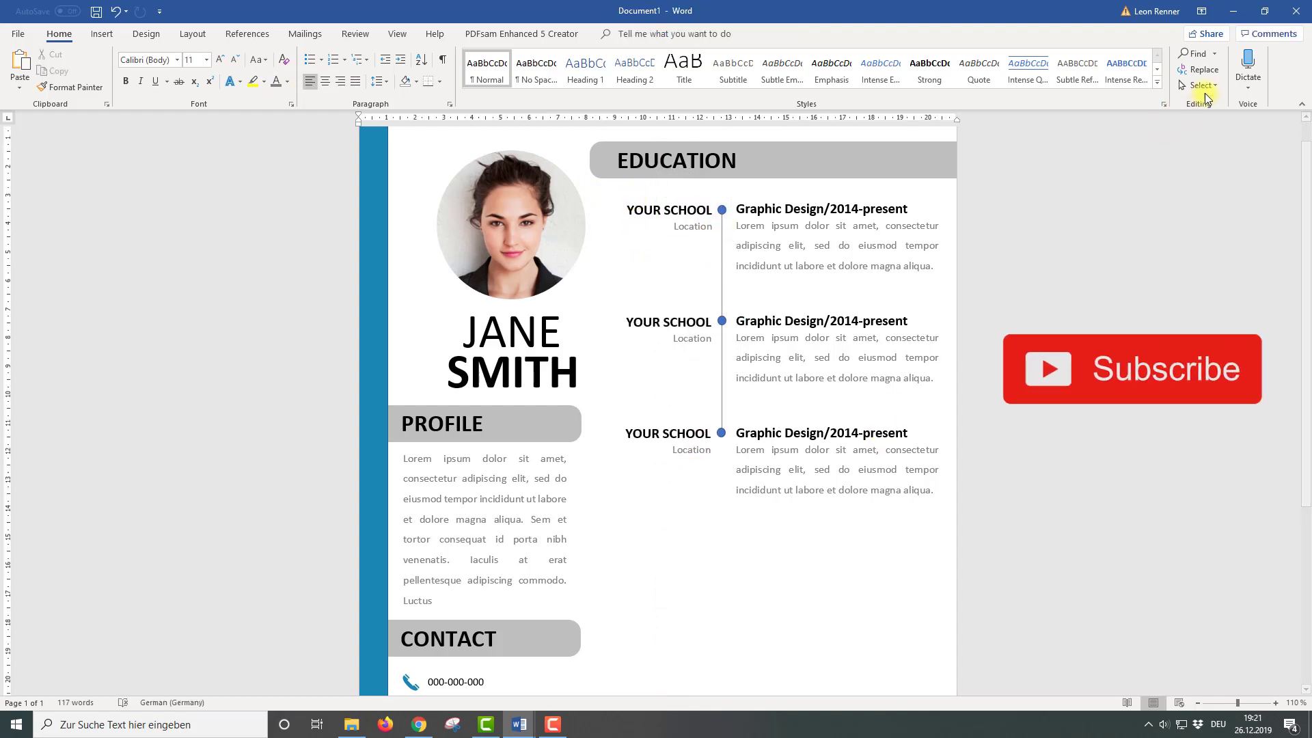
In Select Objects mode, align the third school label's top with its entry's top
{"action": "left_click", "coordinate": [1201, 85]}
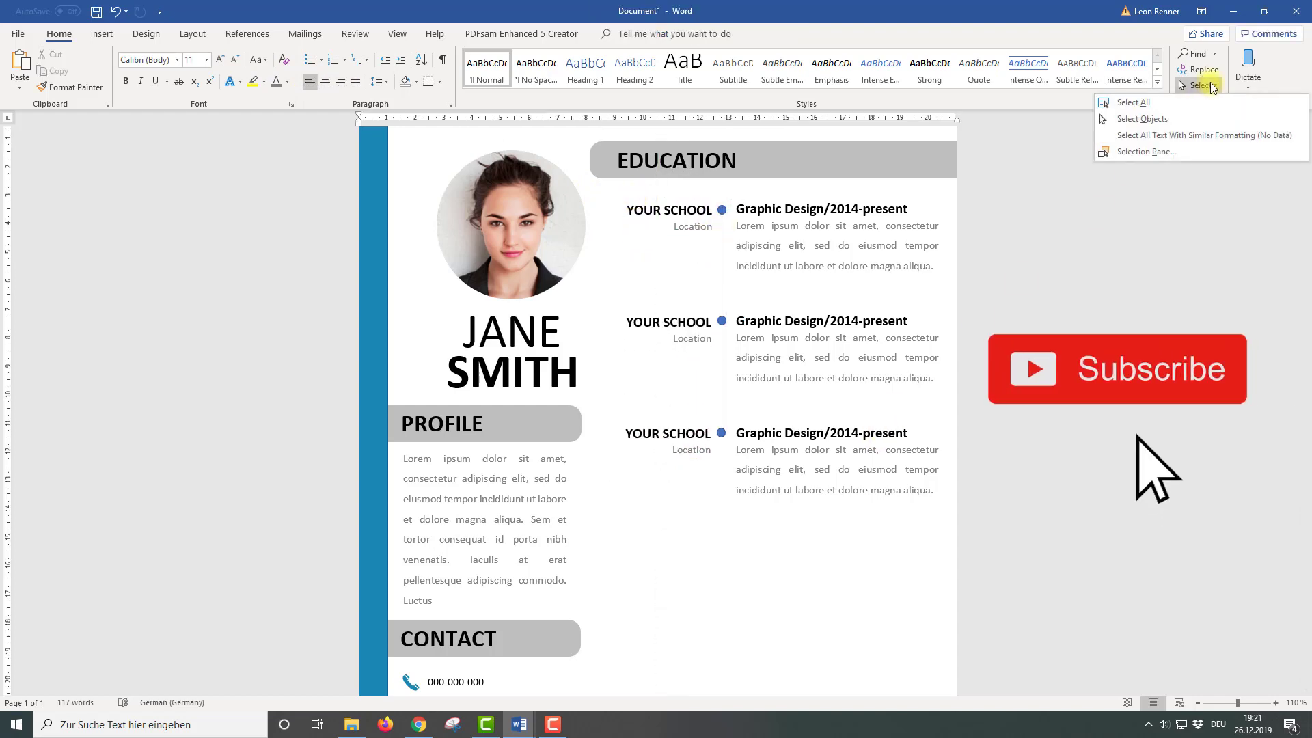
{"action": "left_click", "coordinate": [1143, 119]}
{"action": "left_click", "coordinate": [840, 446]}
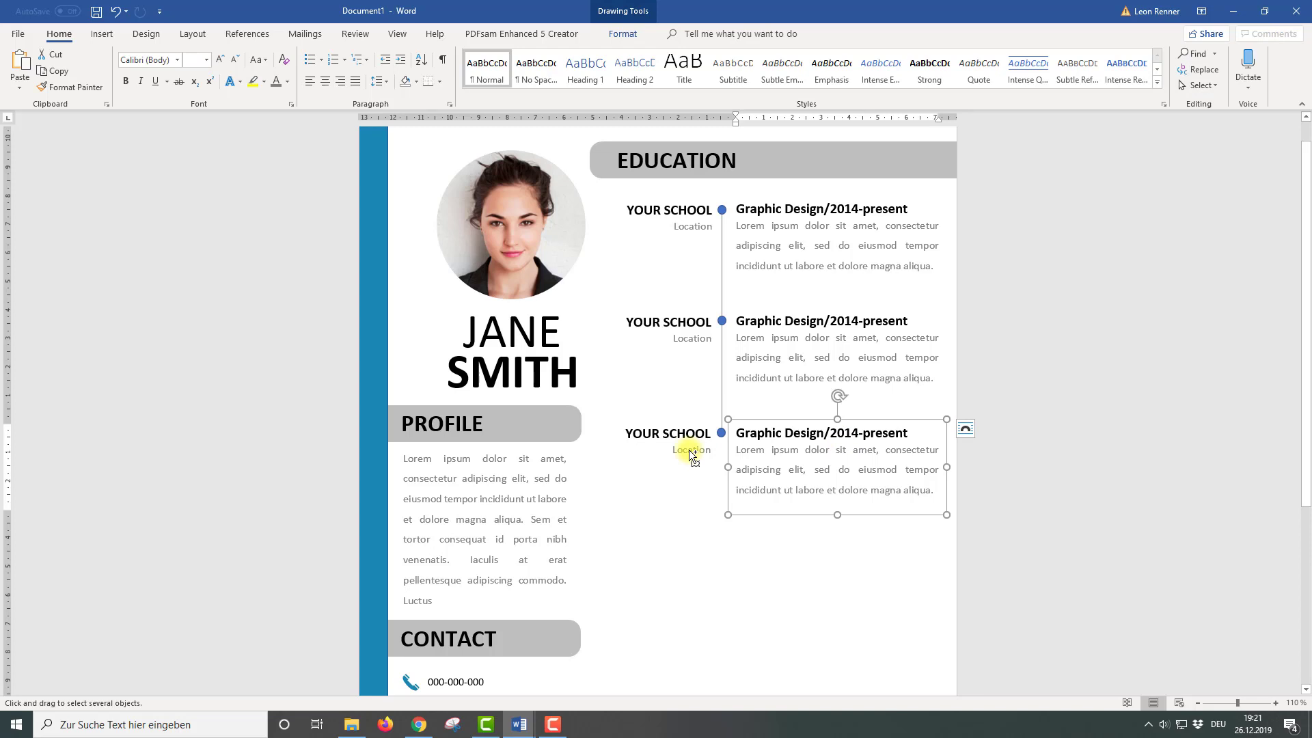
{"action": "left_click", "coordinate": [683, 444], "text": "shift"}
{"action": "left_click", "coordinate": [633, 35]}
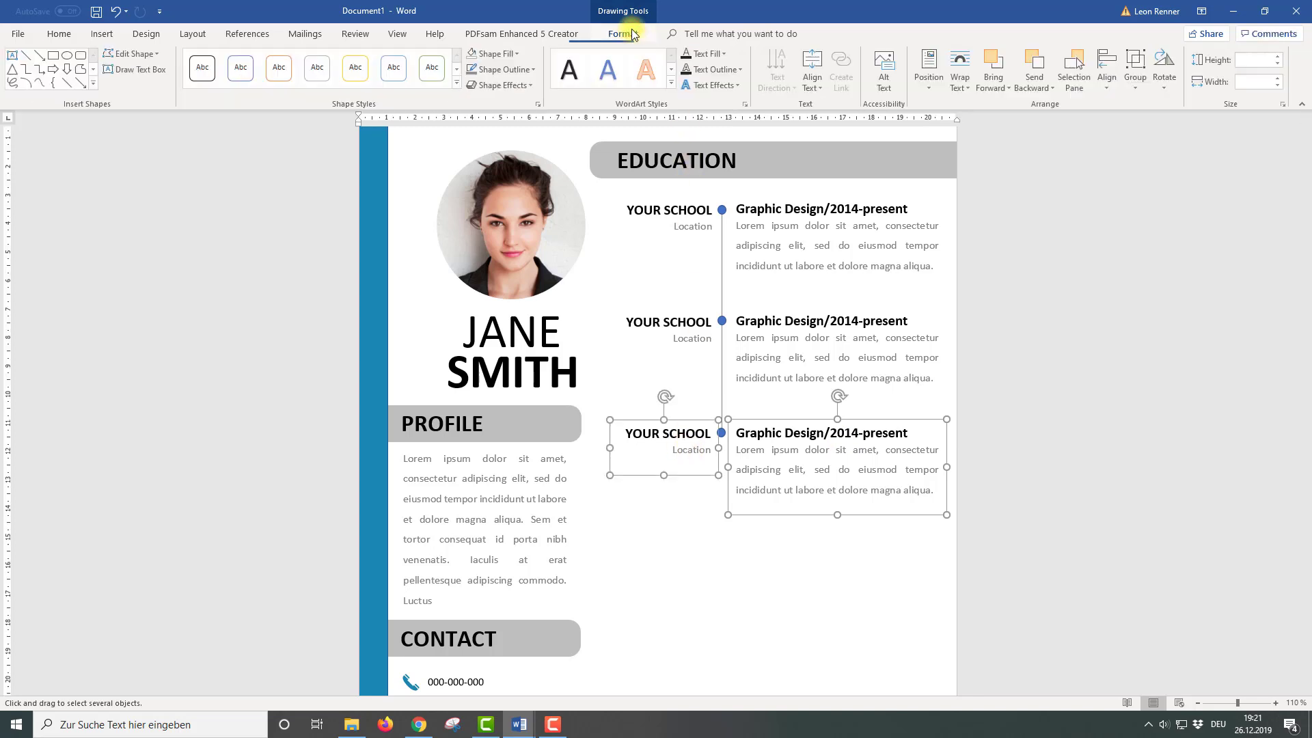
{"action": "left_click", "coordinate": [1107, 72]}
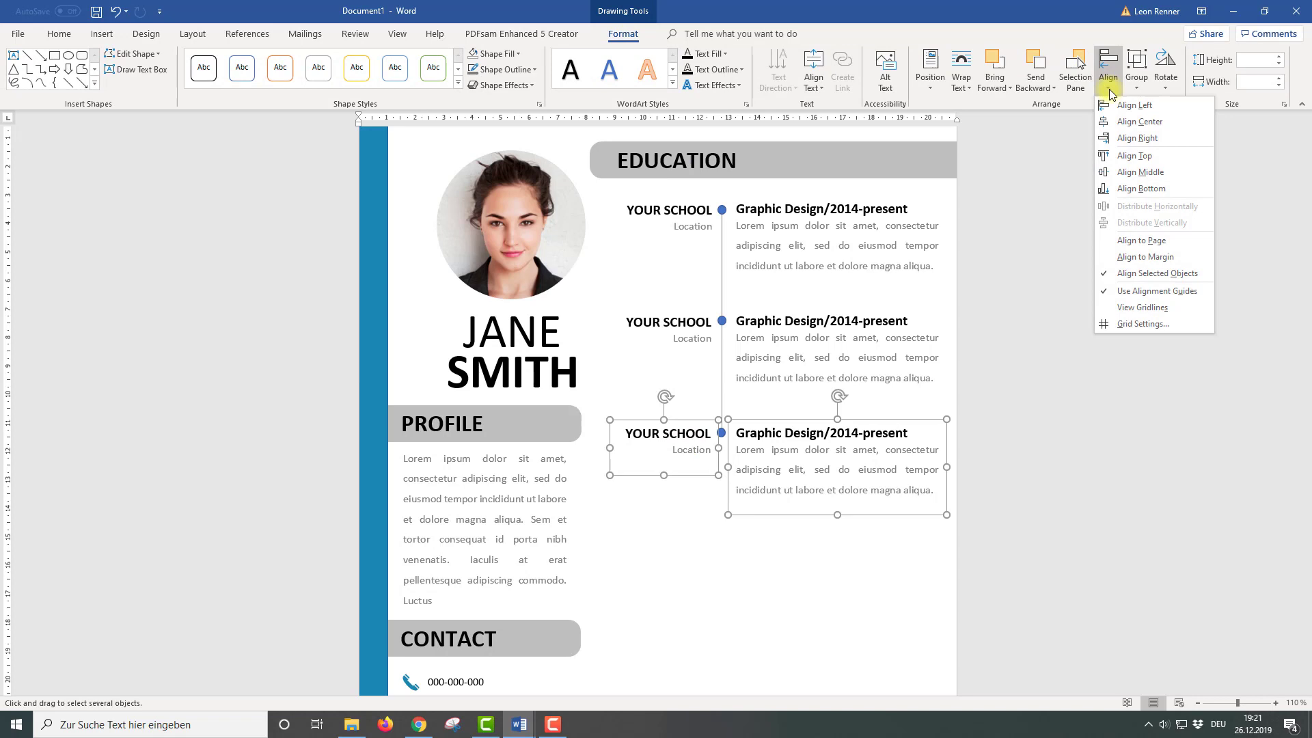
{"action": "left_click", "coordinate": [1140, 156]}
Align the second and first school labels' tops with their entries' tops
{"action": "left_click", "coordinate": [806, 348]}
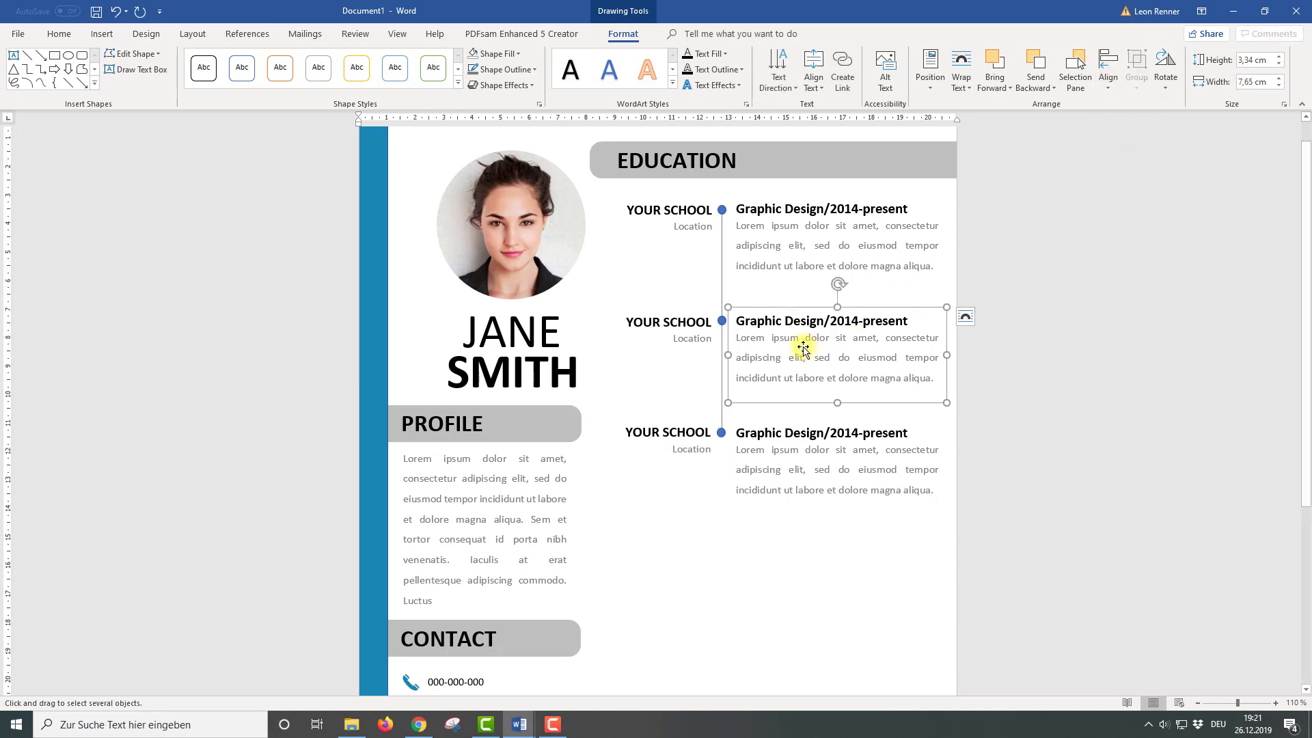
{"action": "left_click", "coordinate": [682, 331], "text": "shift"}
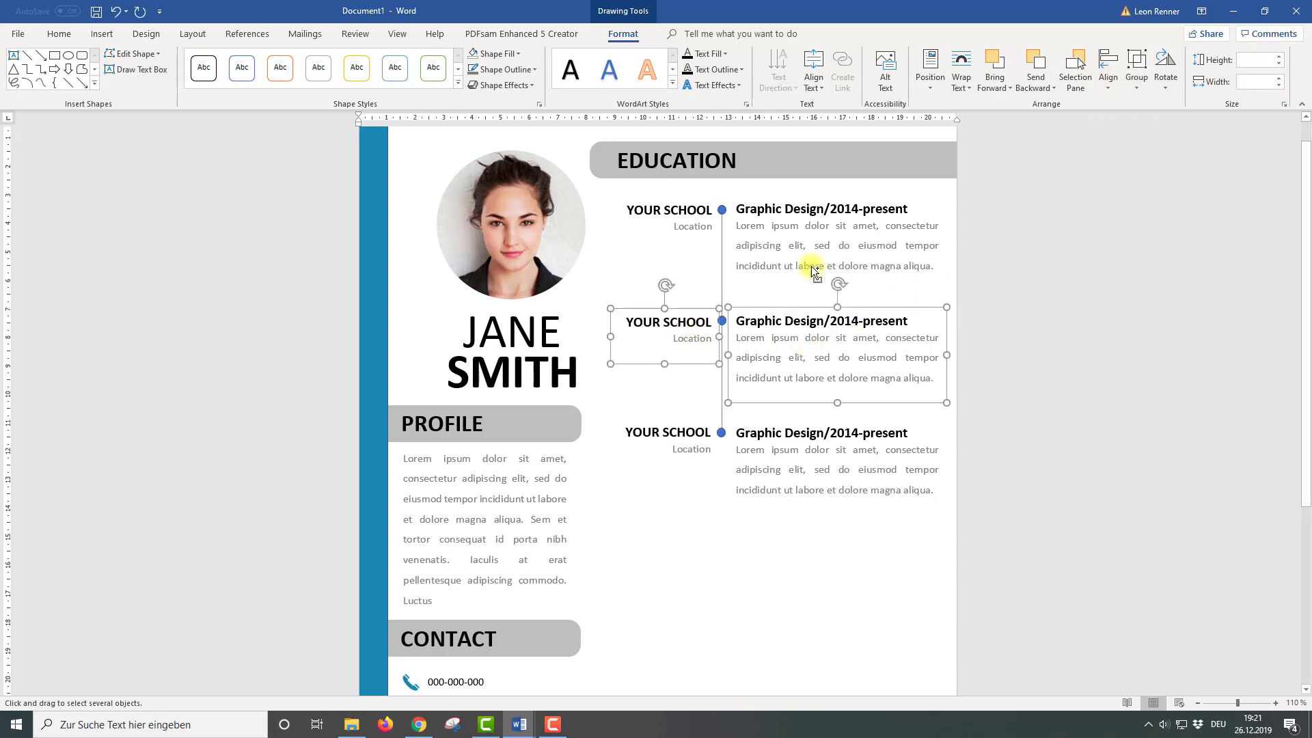
{"action": "left_click", "coordinate": [1103, 81]}
{"action": "left_click", "coordinate": [1139, 157]}
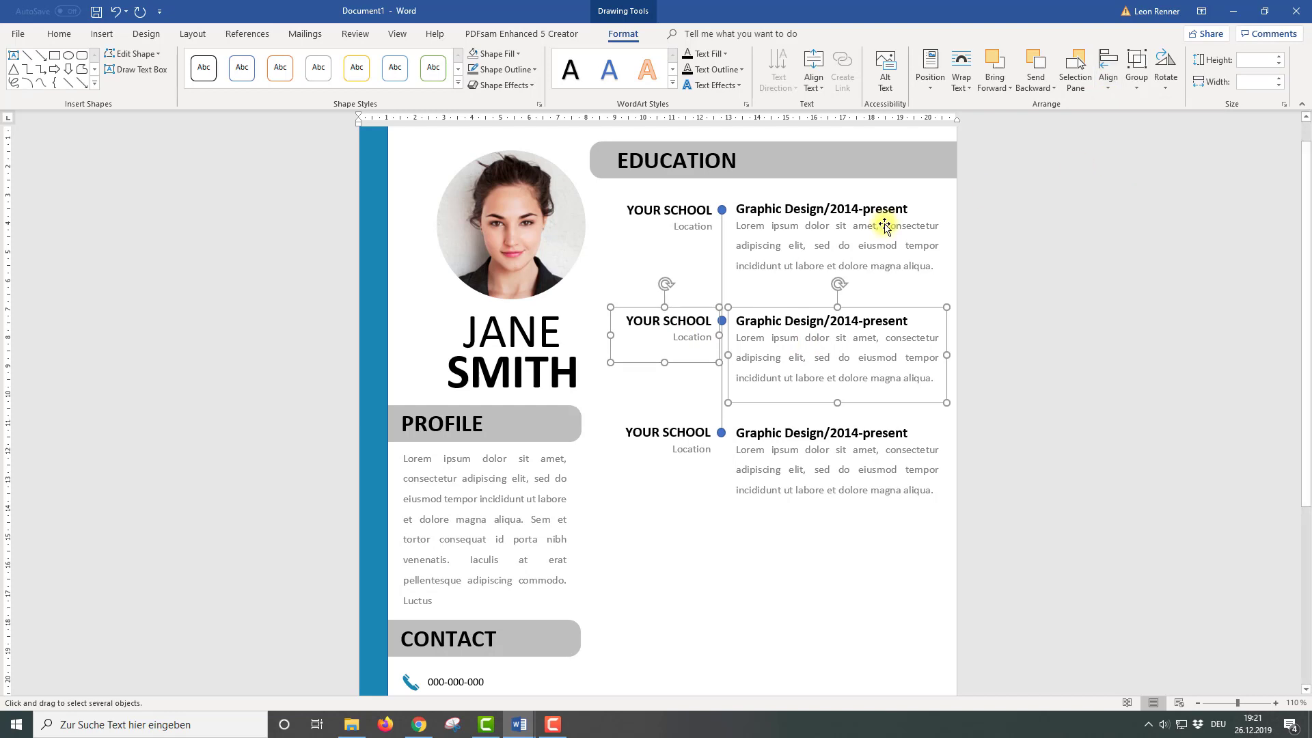
{"action": "left_click", "coordinate": [795, 247]}
{"action": "left_click", "coordinate": [686, 225], "text": "shift"}
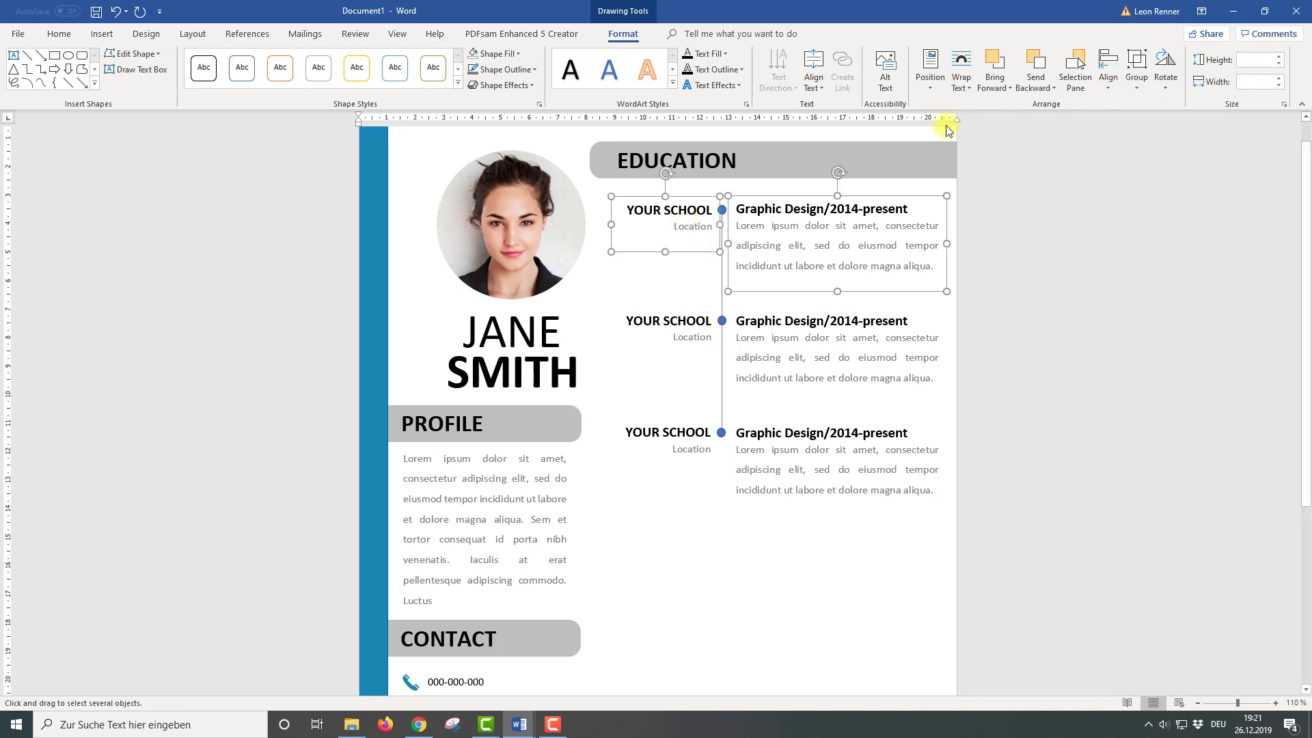
{"action": "left_click", "coordinate": [1108, 76]}
{"action": "left_click", "coordinate": [1139, 157]}
Right-align all three school labels with each other and nudge them slightly left
{"action": "left_click", "coordinate": [683, 213]}
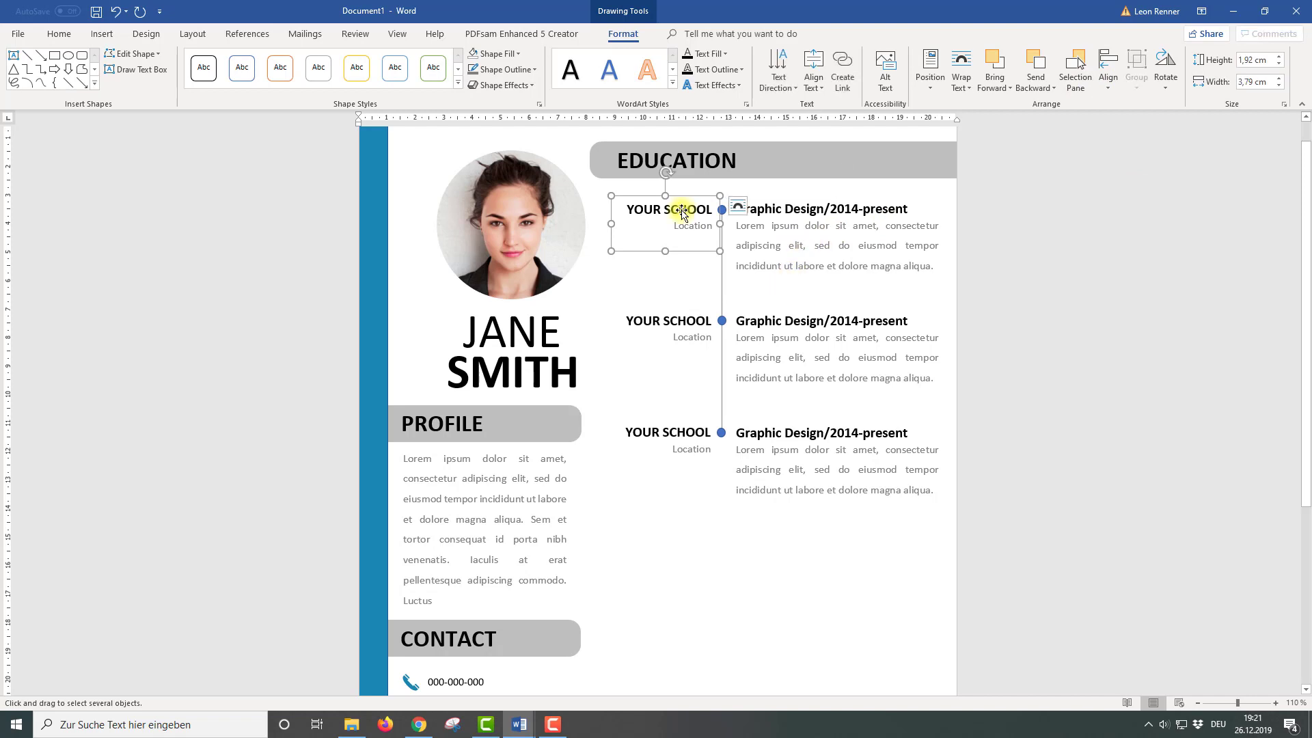
{"action": "key", "text": "Left"}
{"action": "key", "text": "Left"}
{"action": "key", "text": "Left"}
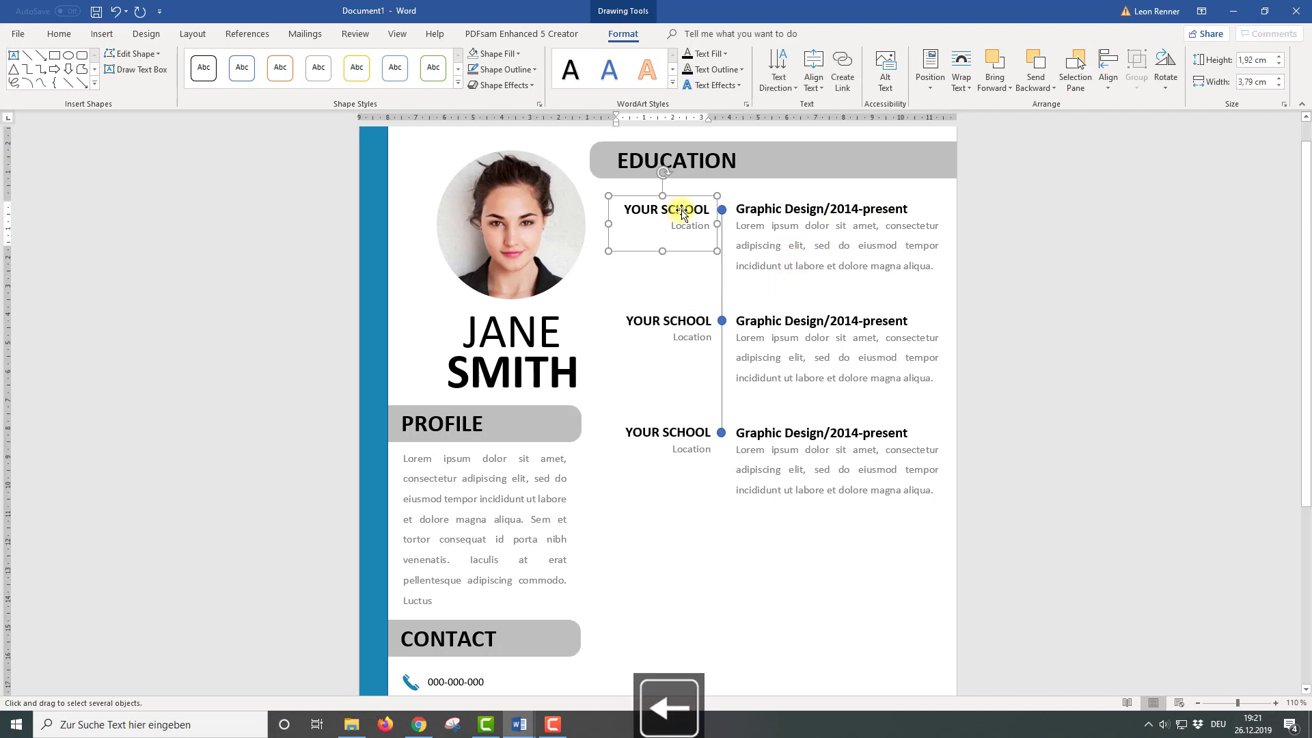
{"action": "left_click", "coordinate": [685, 322], "text": "shift"}
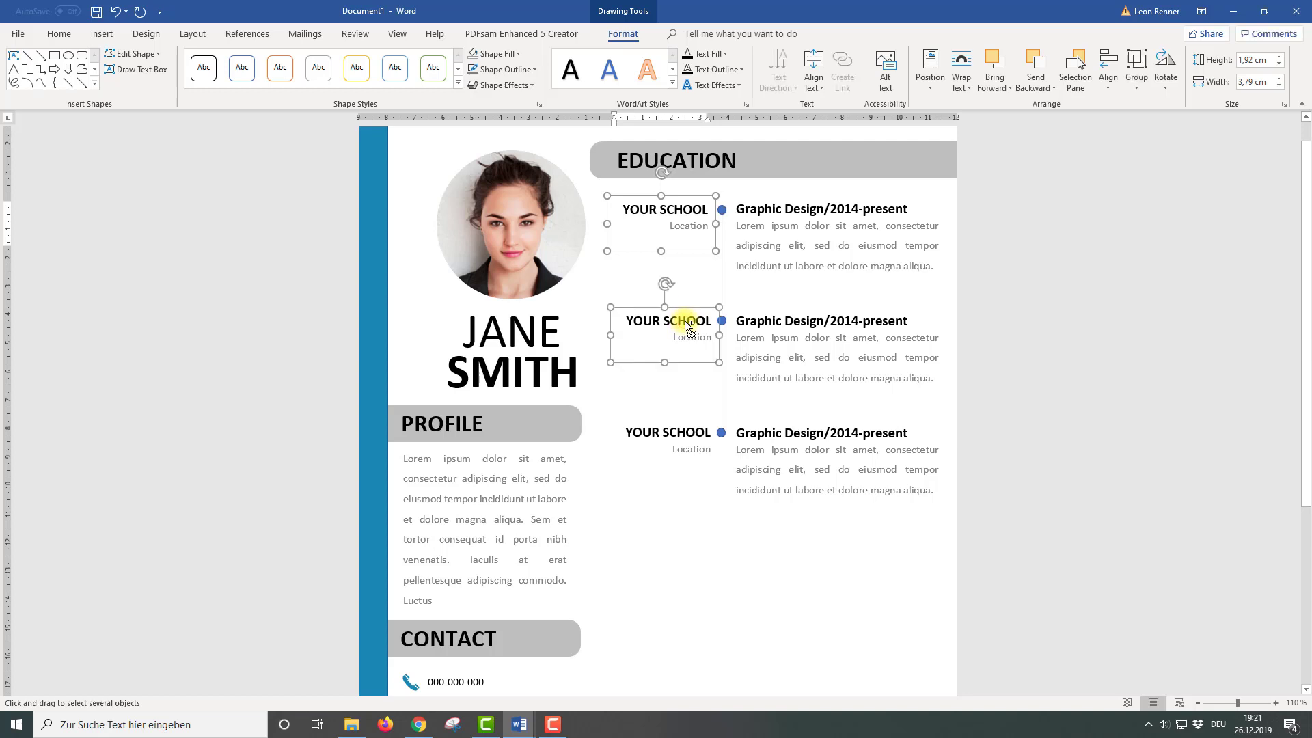
{"action": "left_click", "coordinate": [681, 432], "text": "shift"}
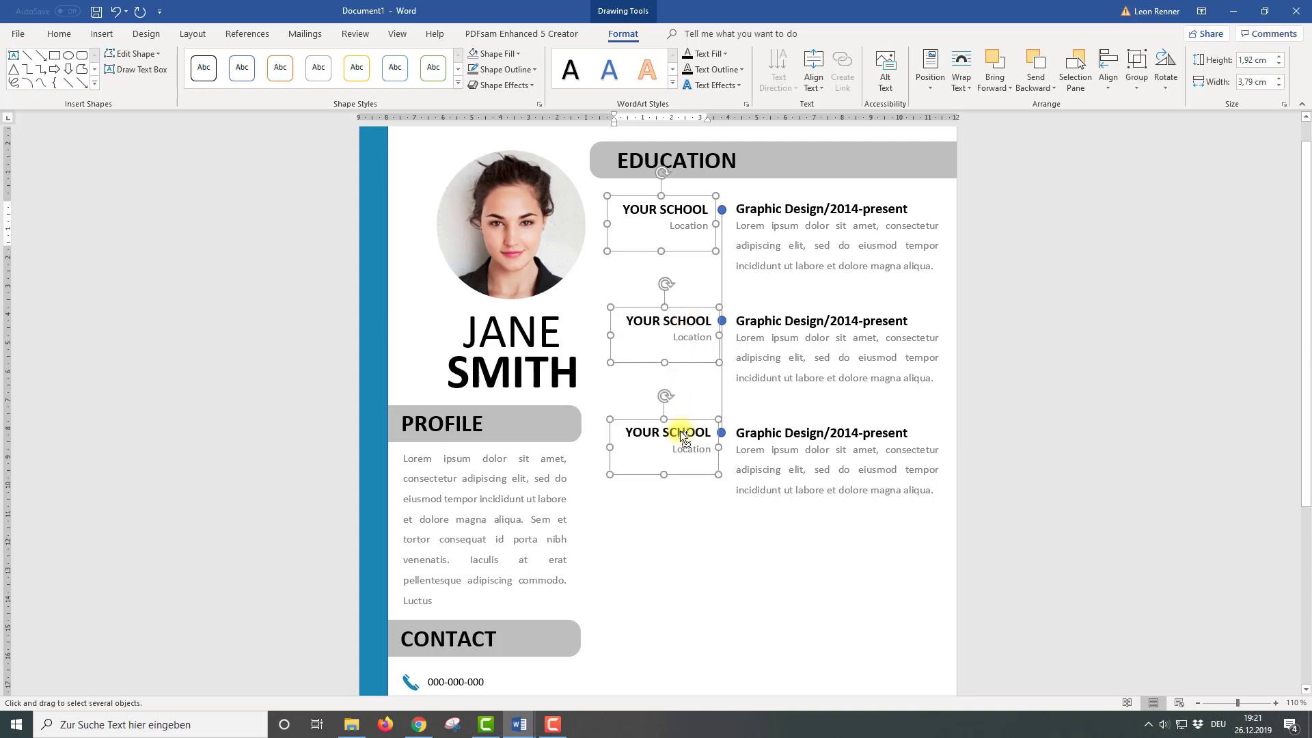
{"action": "left_click", "coordinate": [1110, 85]}
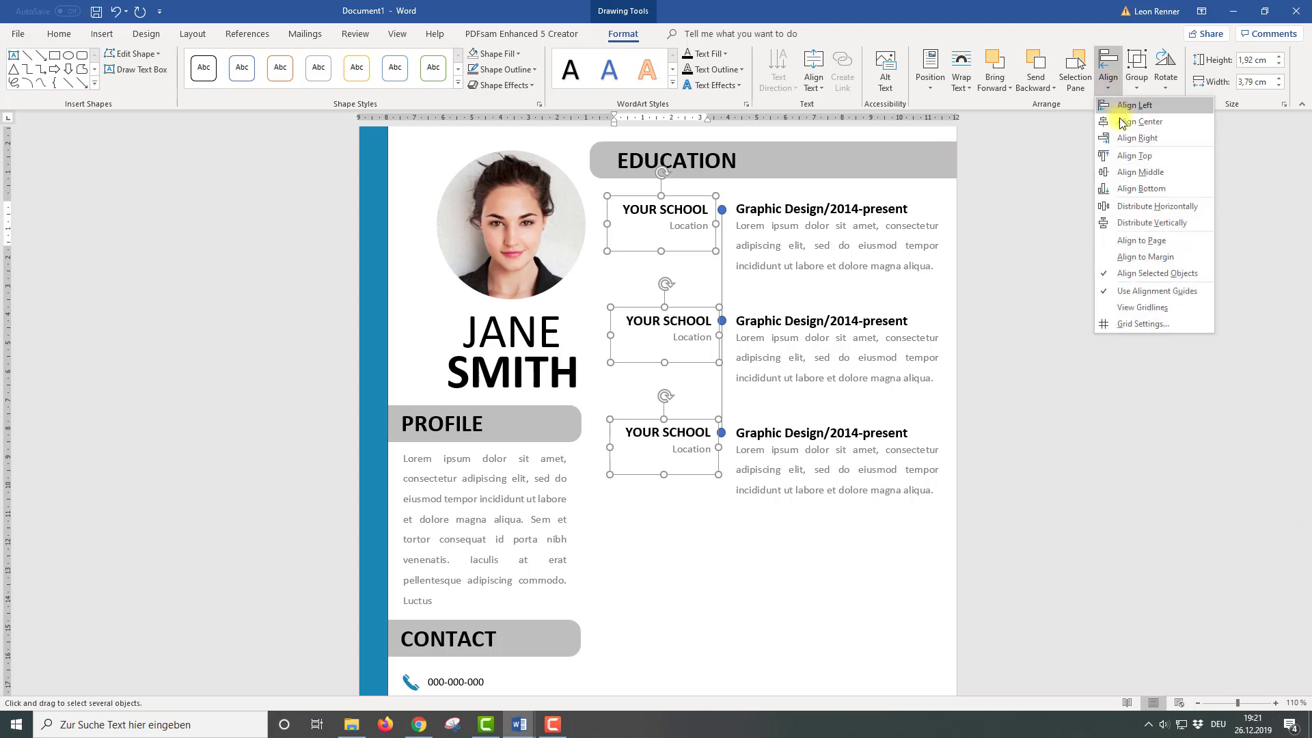
{"action": "left_click", "coordinate": [1135, 138]}
{"action": "key", "text": "Left"}
{"action": "key", "text": "Left"}
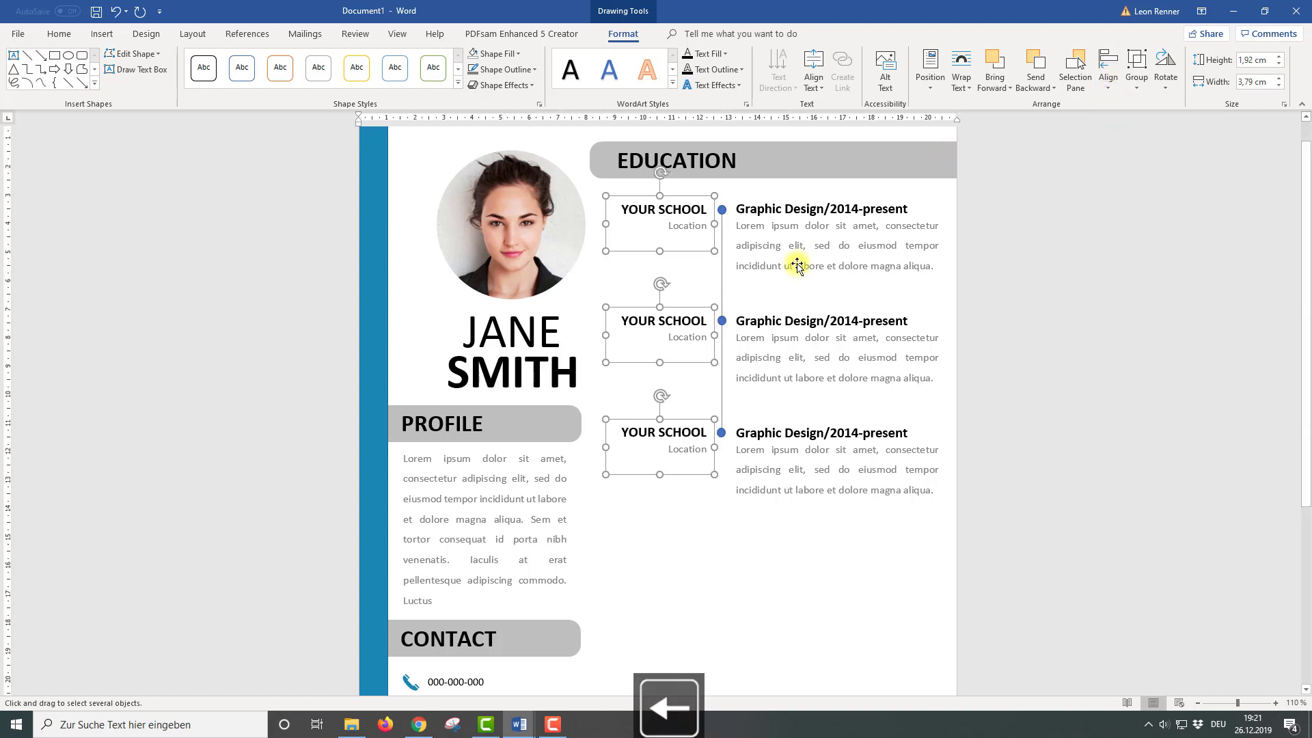
{"action": "key", "text": "Escape"}
{"action": "scroll", "coordinate": [796, 490], "scroll_direction": "down", "scroll_amount": 4}
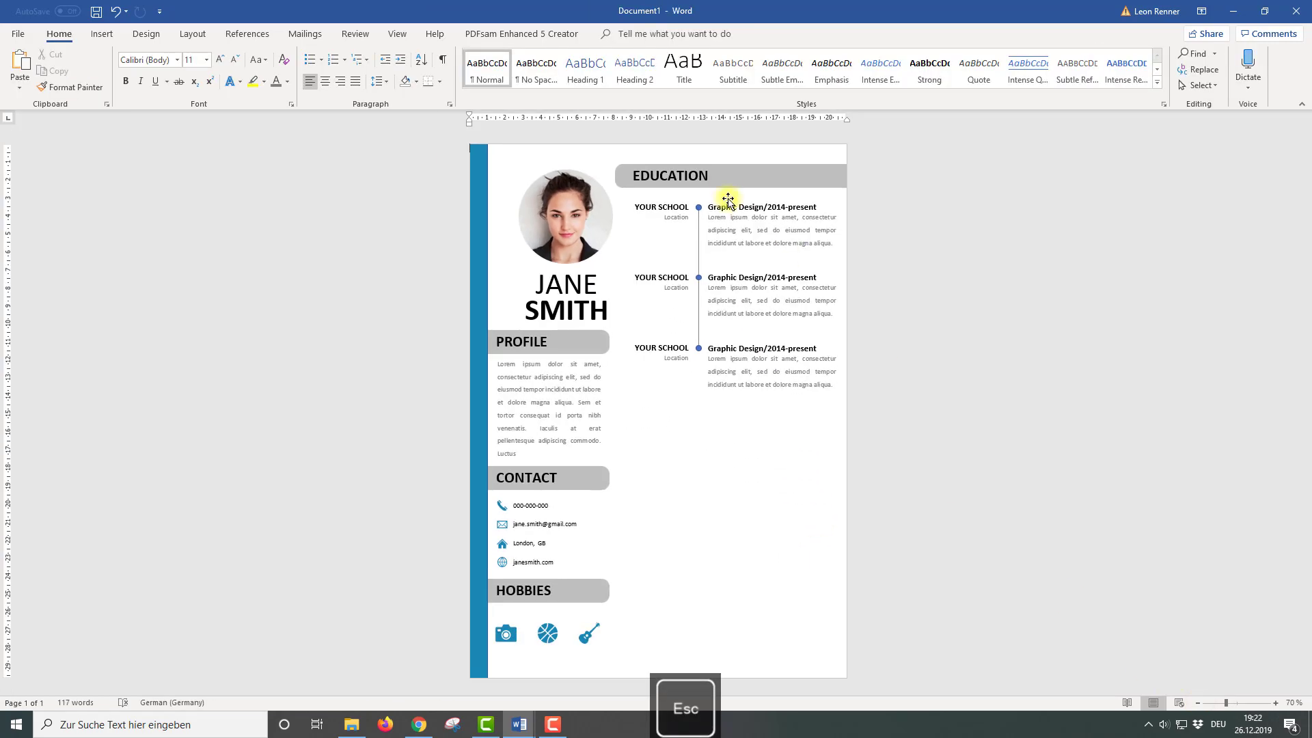
Copy the EDUCATION header further down the page, keeping its EDUCATION wording
{"action": "left_click_drag", "start_coordinate": [718, 179], "coordinate": [712, 425]}
{"action": "double_click", "coordinate": [646, 422]}
{"action": "type", "text": "EXPERIENCE"}
{"action": "key", "text": "ctrl+z"}
Marquee-select the upper education entries, labels and timeline and group them into one object
{"action": "left_click", "coordinate": [1203, 84]}
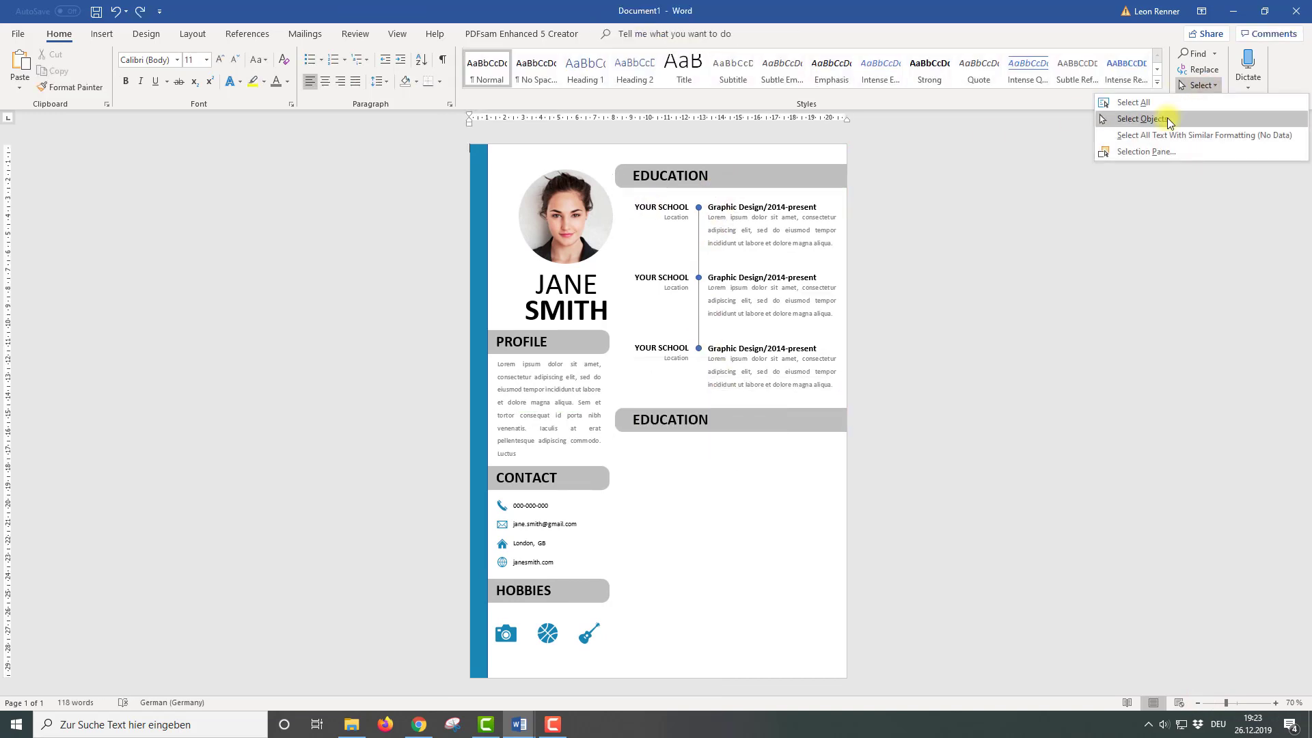
{"action": "left_click", "coordinate": [1167, 119]}
{"action": "mouse_move", "coordinate": [624, 395]}
{"action": "left_mouse_down"}
{"action": "mouse_move", "coordinate": [823, 296]}
{"action": "mouse_move", "coordinate": [935, 169]}
{"action": "left_mouse_up"}
{"action": "left_click", "coordinate": [622, 34]}
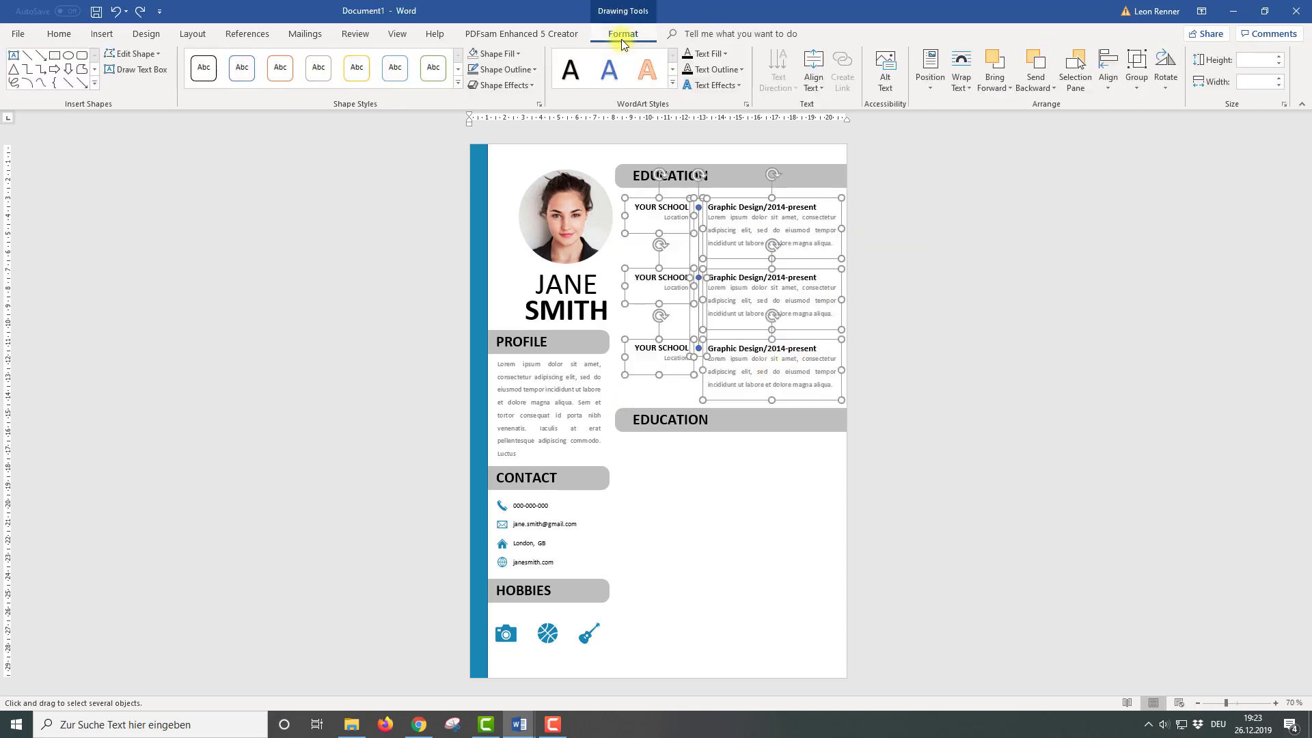
{"action": "left_click", "coordinate": [1136, 72]}
{"action": "left_click", "coordinate": [1155, 105]}
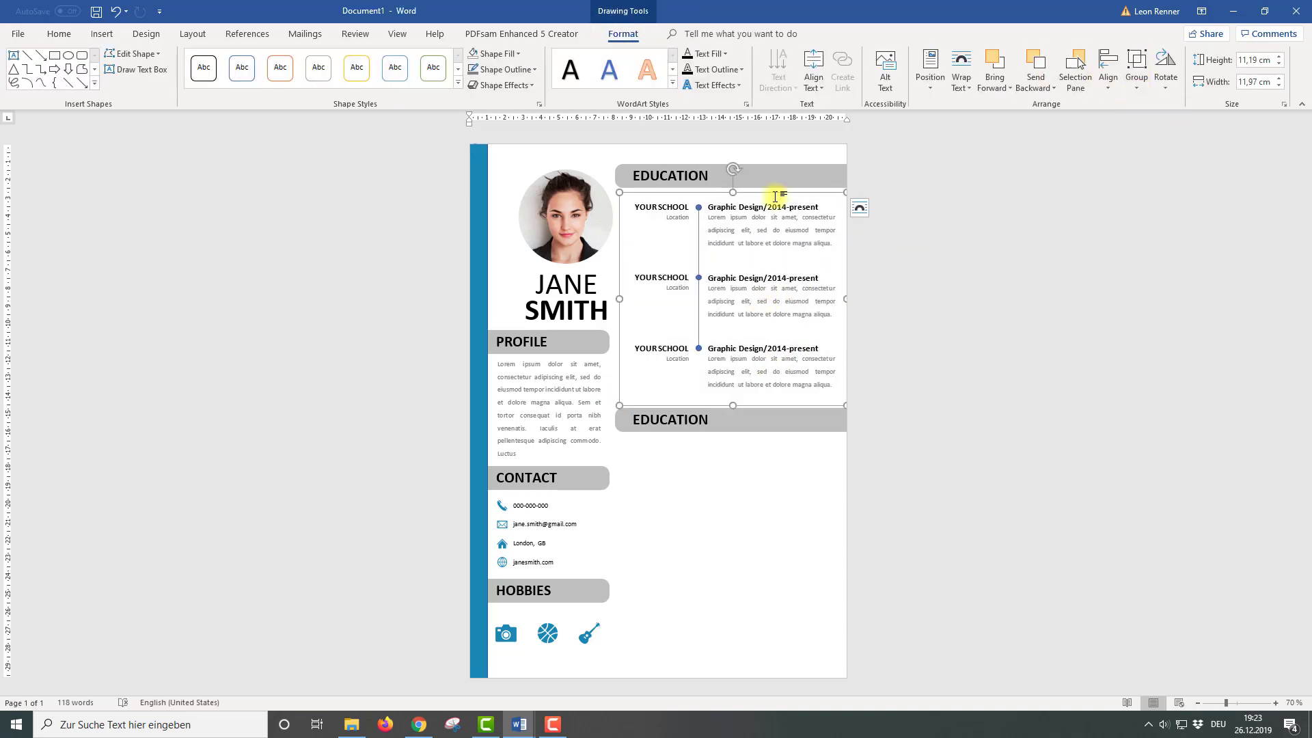
Copy the entry group below the second header and centre both groups on each other
{"action": "left_click_drag", "start_coordinate": [782, 198], "coordinate": [780, 429]}
{"action": "left_click", "coordinate": [694, 334], "text": "shift"}
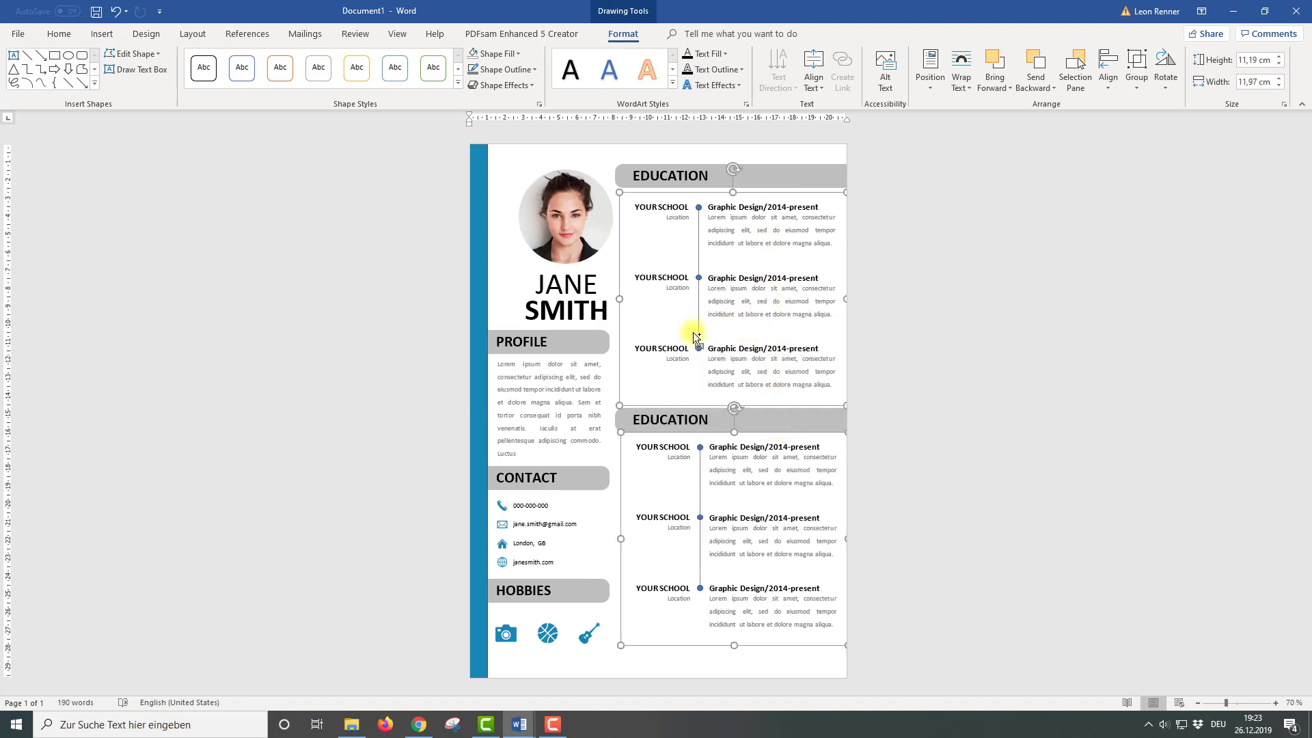
{"action": "left_click", "coordinate": [1108, 82]}
{"action": "left_click", "coordinate": [1124, 119]}
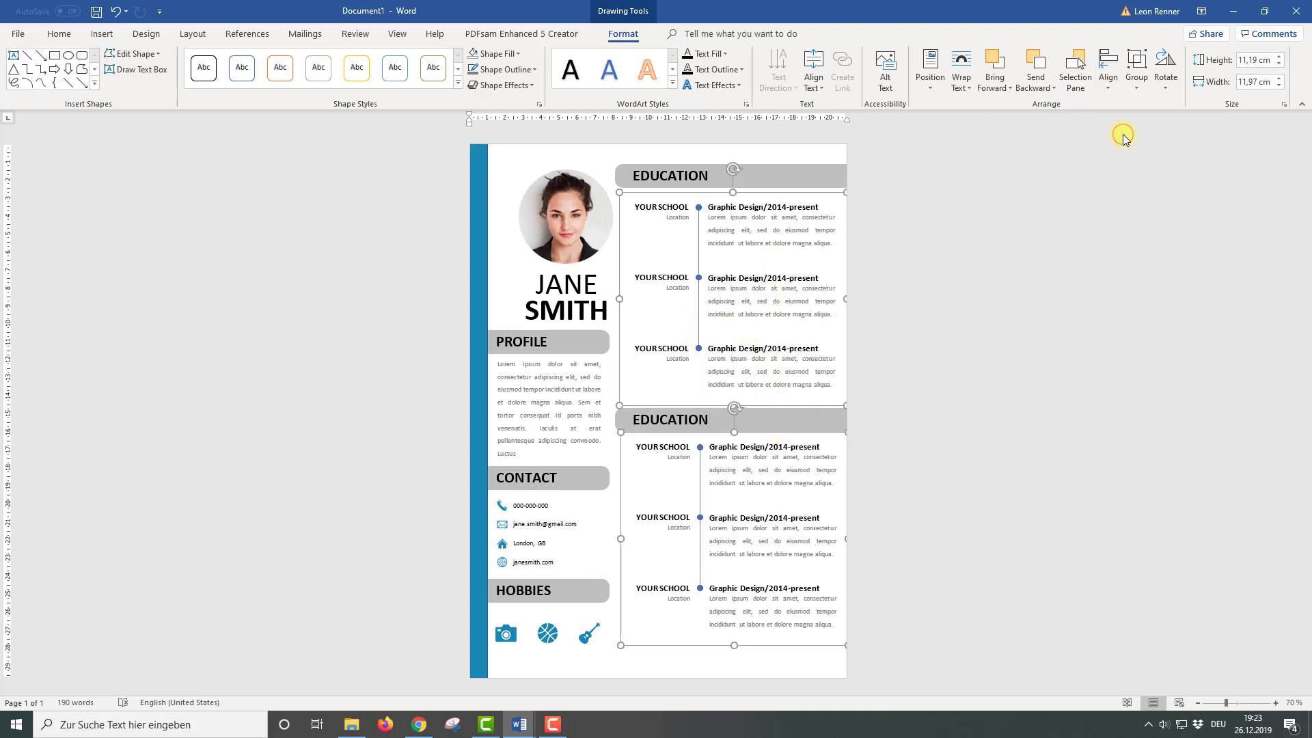